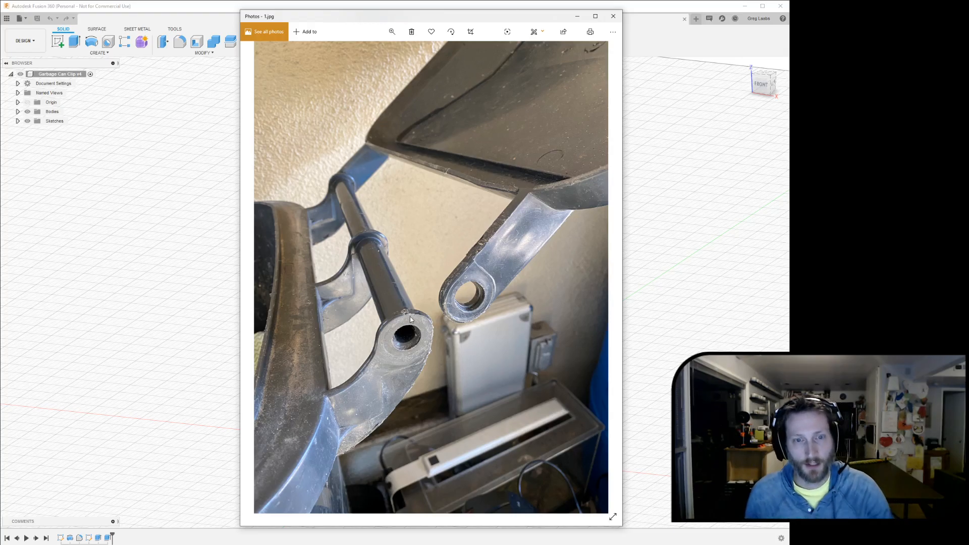
Step: Review the reference photos of the garbage can hinge and clips, and inspect the finished Garbage Can Clip model in Fusion 360
key("Right")
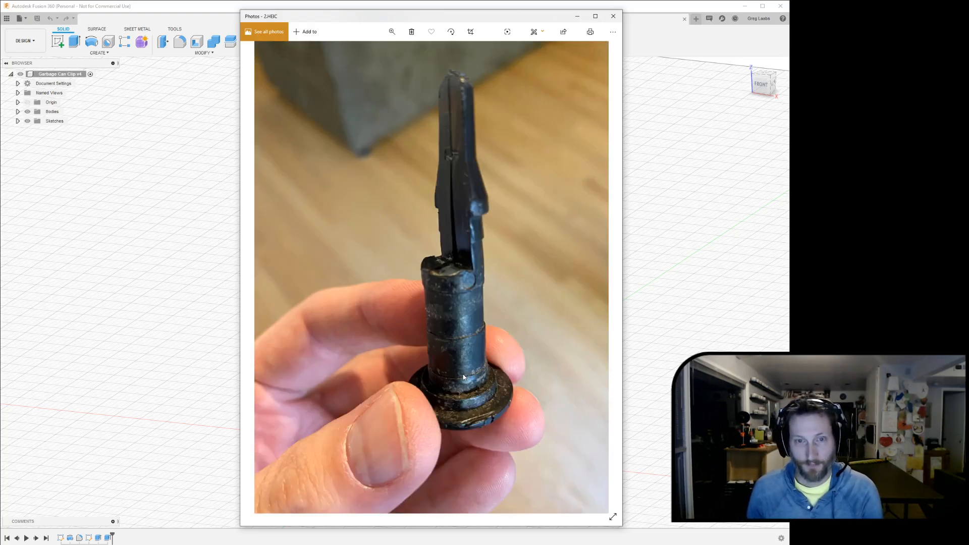
left_click(218, 7)
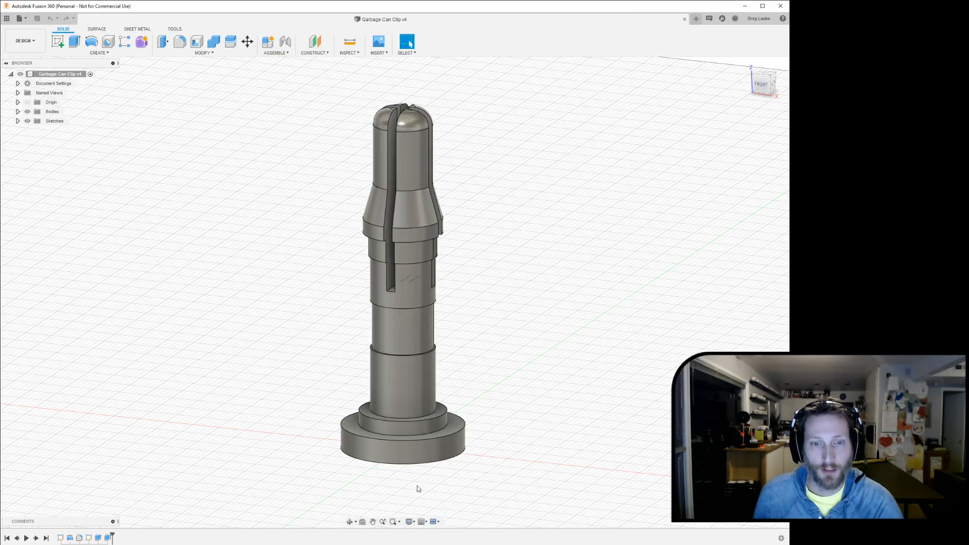
key("alt+Tab")
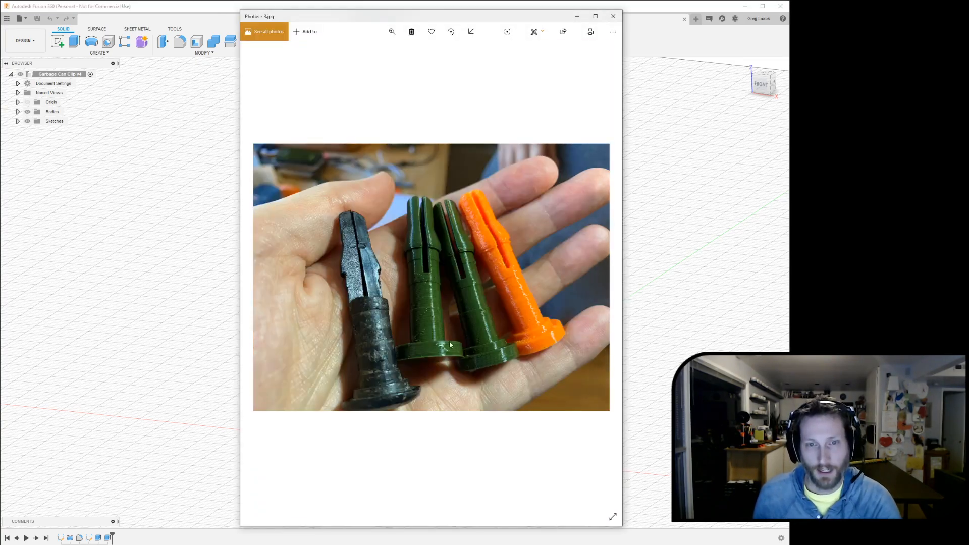
key("Right")
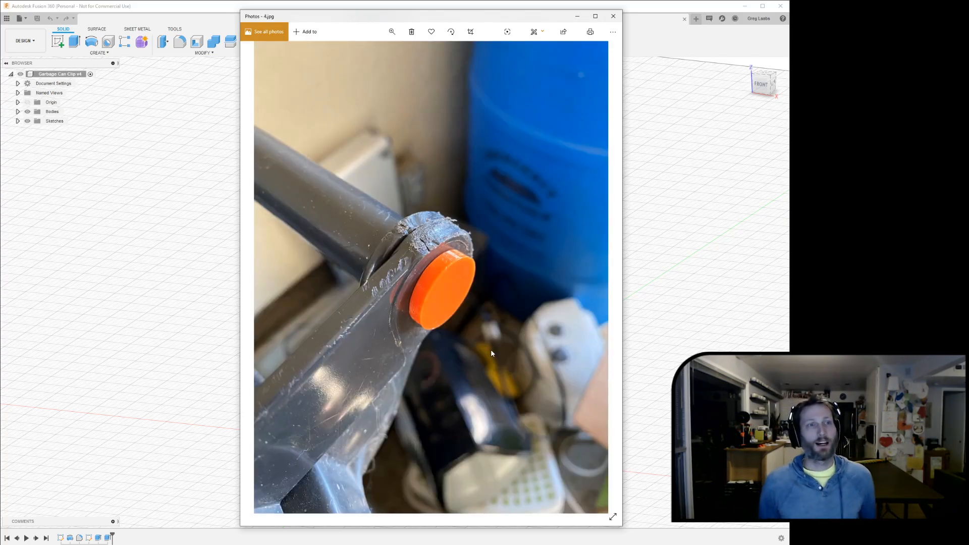
left_click(167, 225)
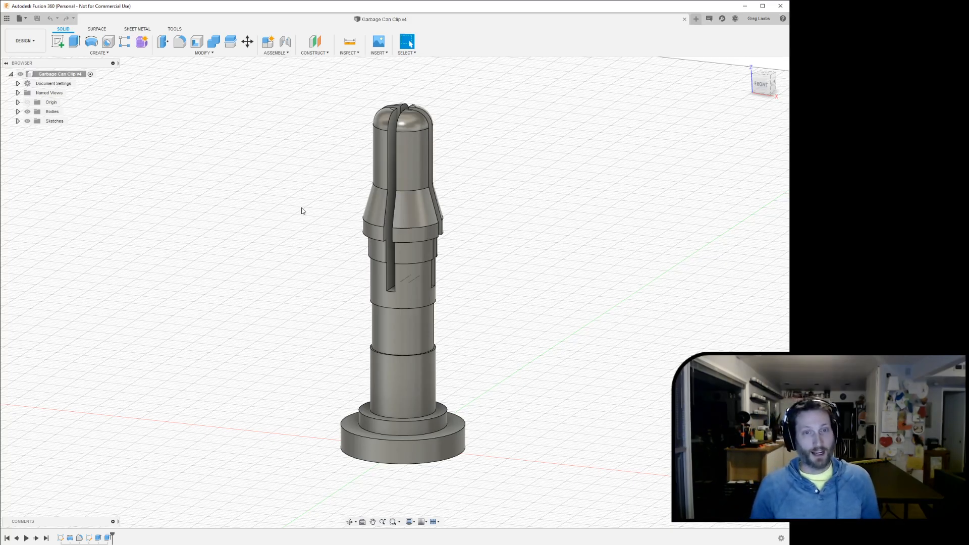
key("F4")
mouse_move(501, 263)
left_mouse_down()
mouse_move(520, 275)
mouse_move(581, 255)
mouse_move(528, 251)
mouse_move(493, 264)
mouse_move(515, 264)
mouse_move(504, 263)
left_mouse_up()
key("Escape")
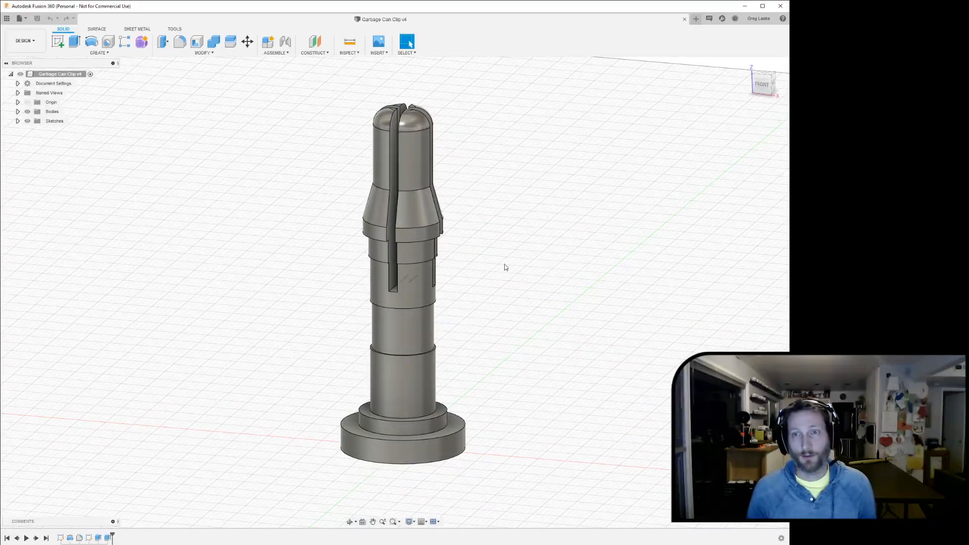
Step: Create a new design and add an empty, activated component with the default name
left_click(697, 19)
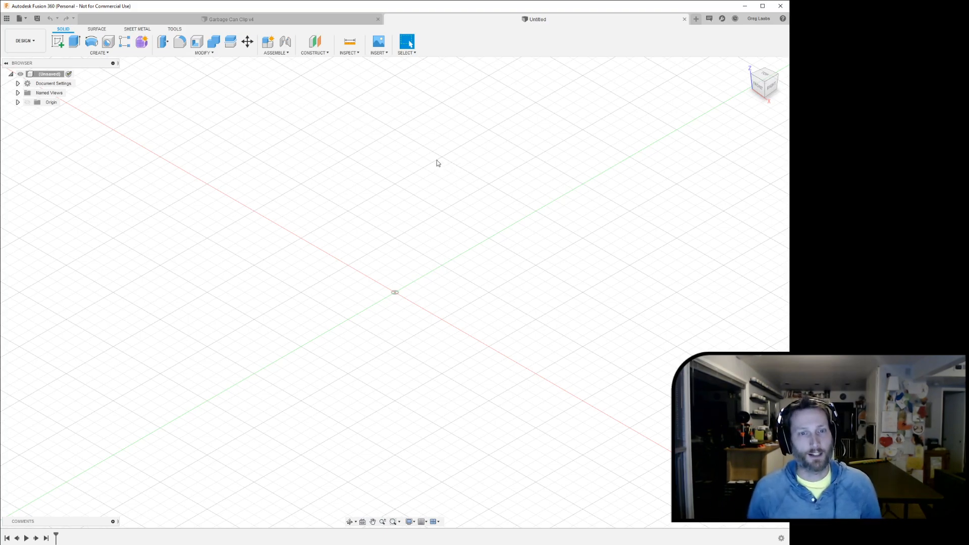
scroll(396, 281, "down", 1)
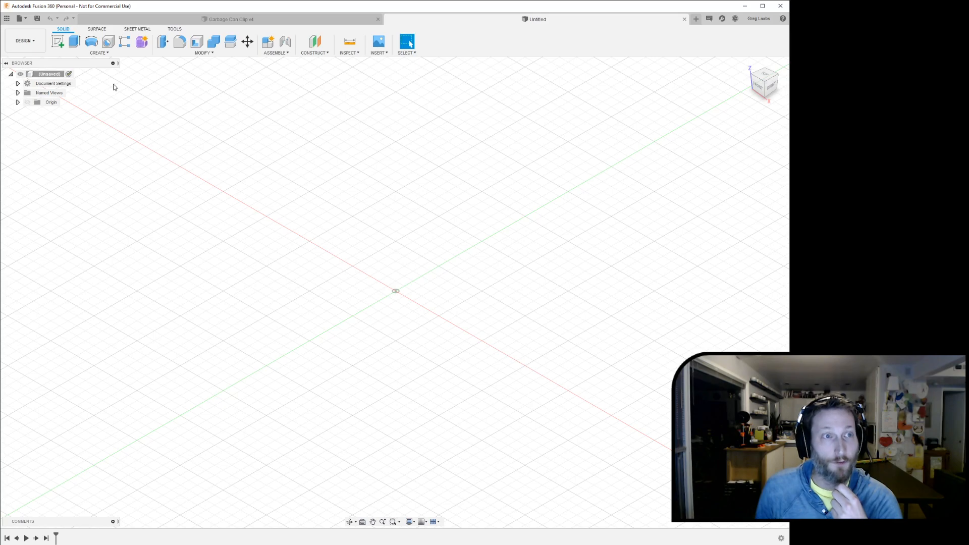
left_click(96, 52)
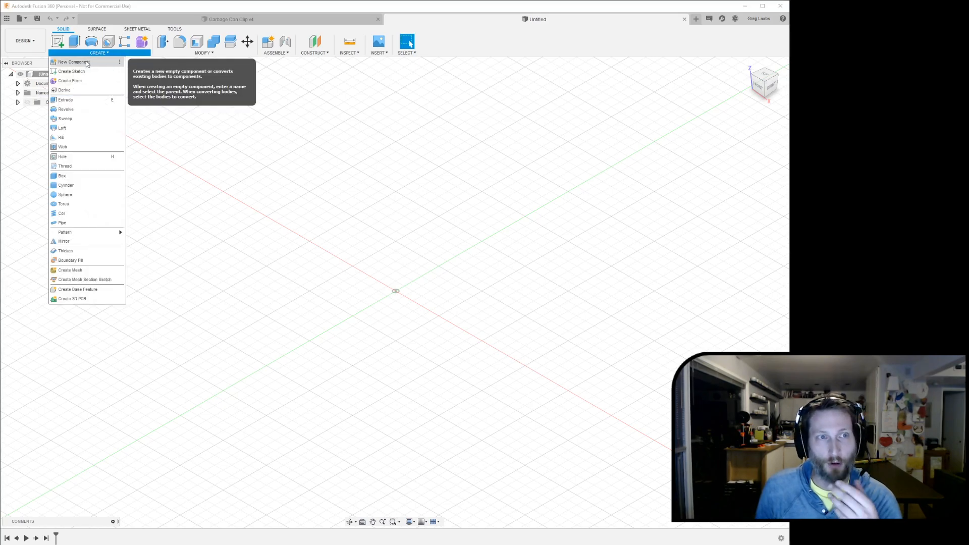
left_click(74, 62)
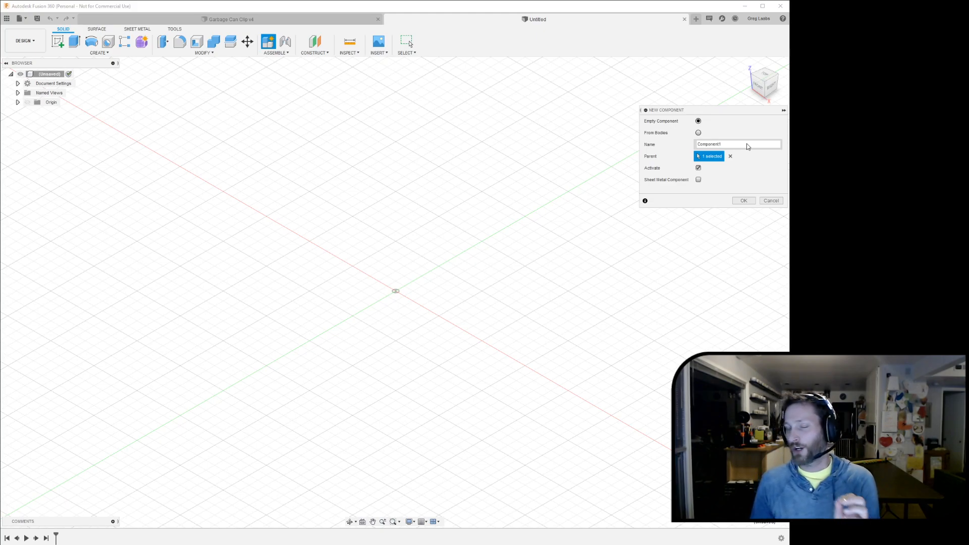
left_click(744, 201)
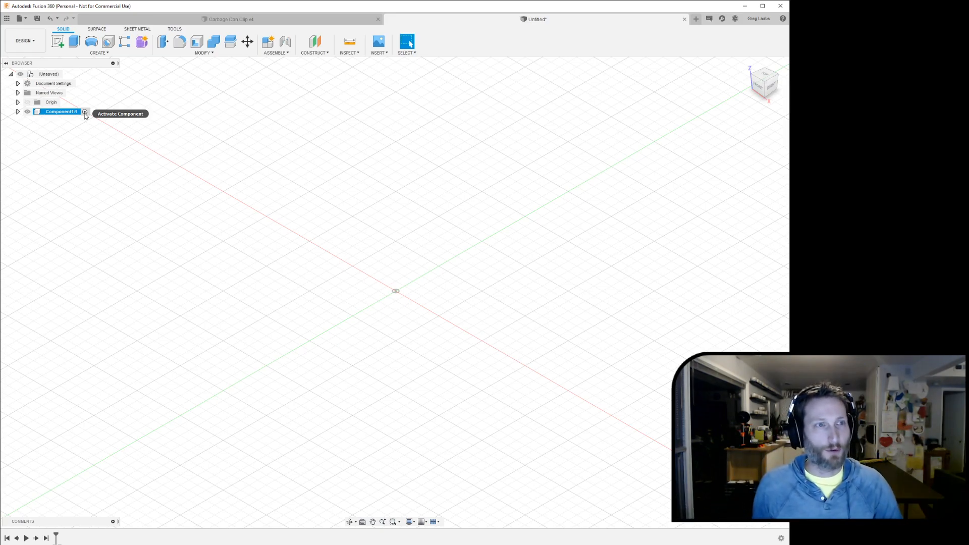
Step: Start a sketch on the front (XZ) plane of the new component and face it straight on
left_click(57, 42)
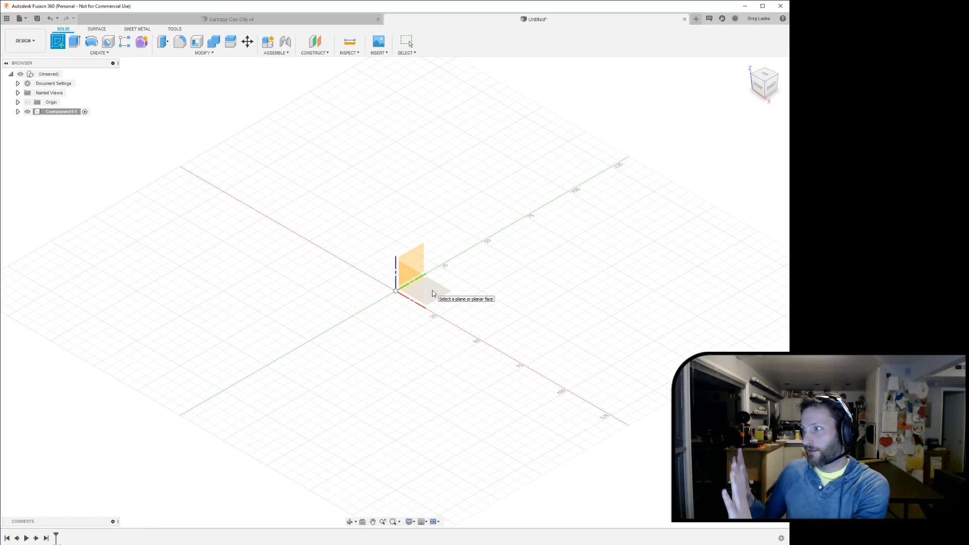
left_click(433, 293)
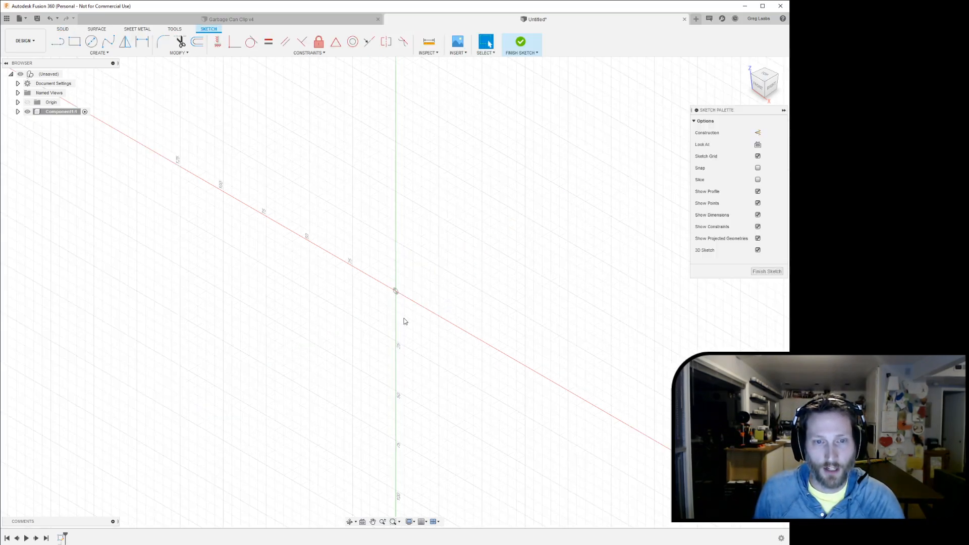
scroll(405, 290, "up", 5)
mouse_move(396, 300)
middle_mouse_down("shift")
mouse_move(417, 286)
mouse_move(370, 298)
mouse_move(439, 265)
middle_mouse_up("shift")
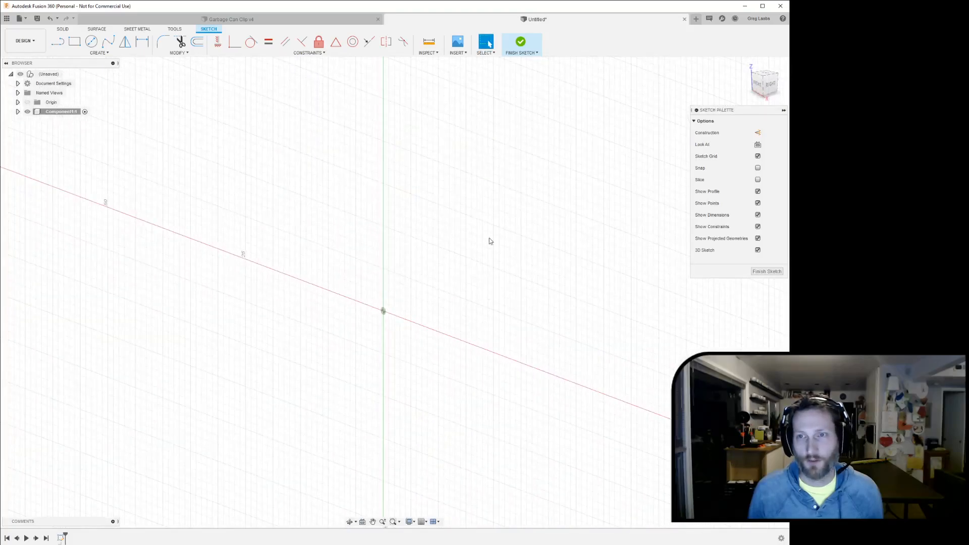
left_click(758, 86)
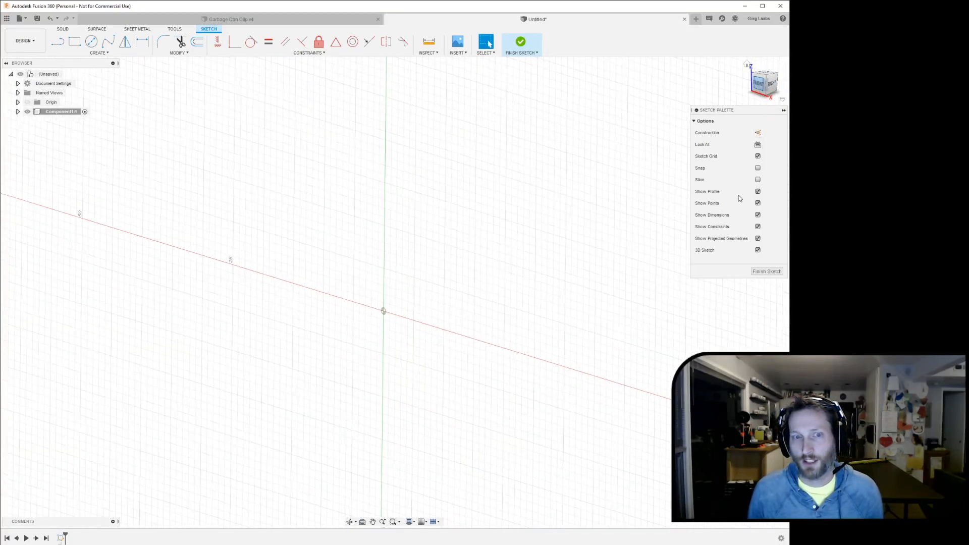
middle_click_drag(421, 302, 368, 302)
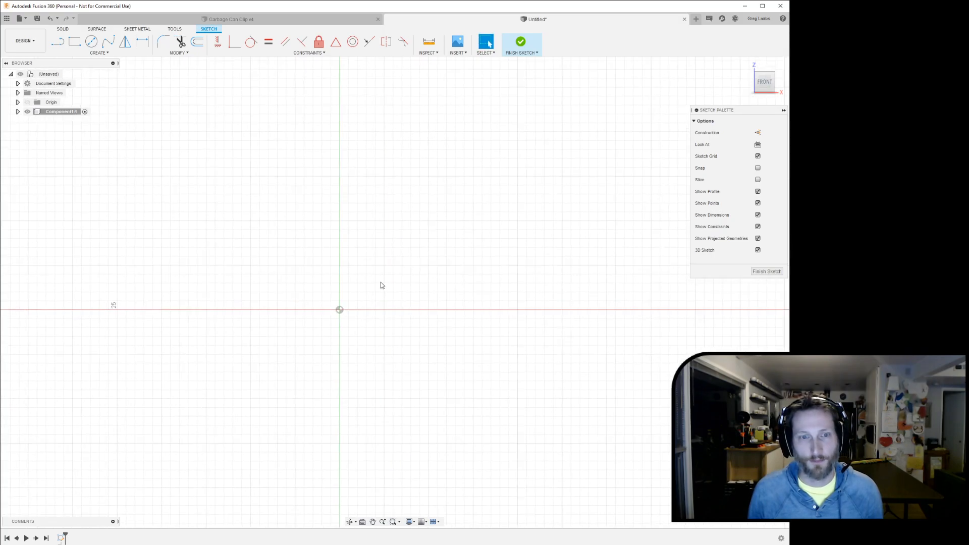
Step: Draw a closed triangle from three lines starting and ending at the origin, and finish the sketch
scroll(379, 280, "up", 5)
scroll(365, 290, "down", 1)
middle_click_drag(362, 297, 354, 267)
key("l")
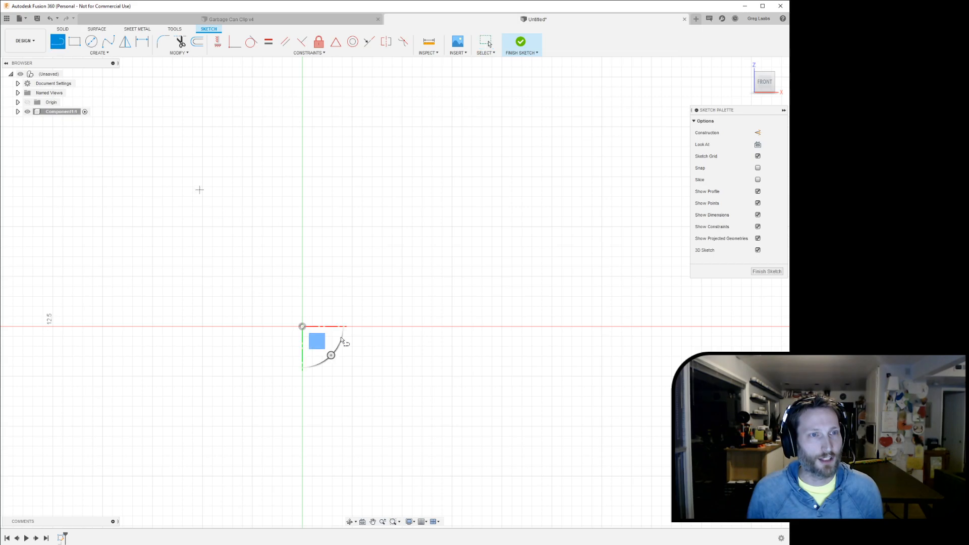
left_click(303, 326)
left_click(329, 186)
left_click(459, 239)
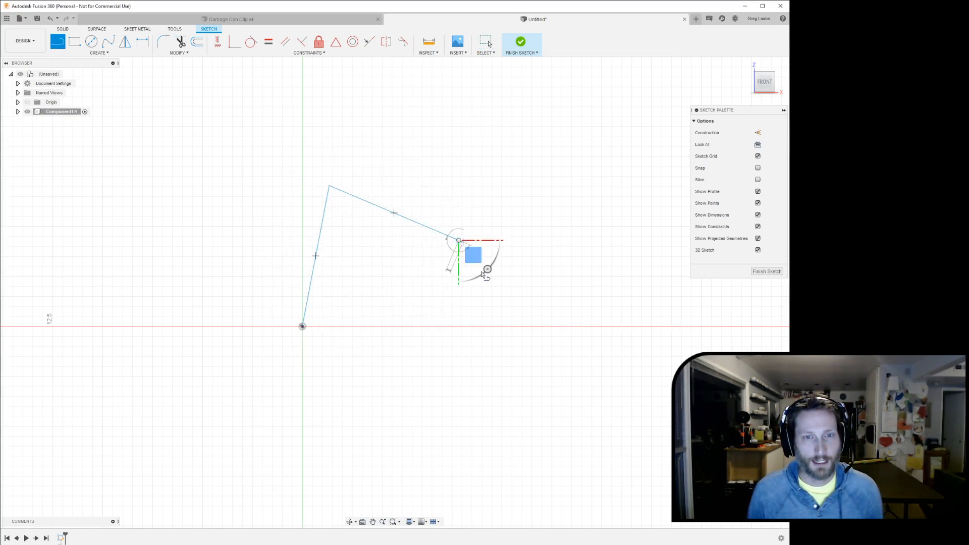
left_click(303, 326)
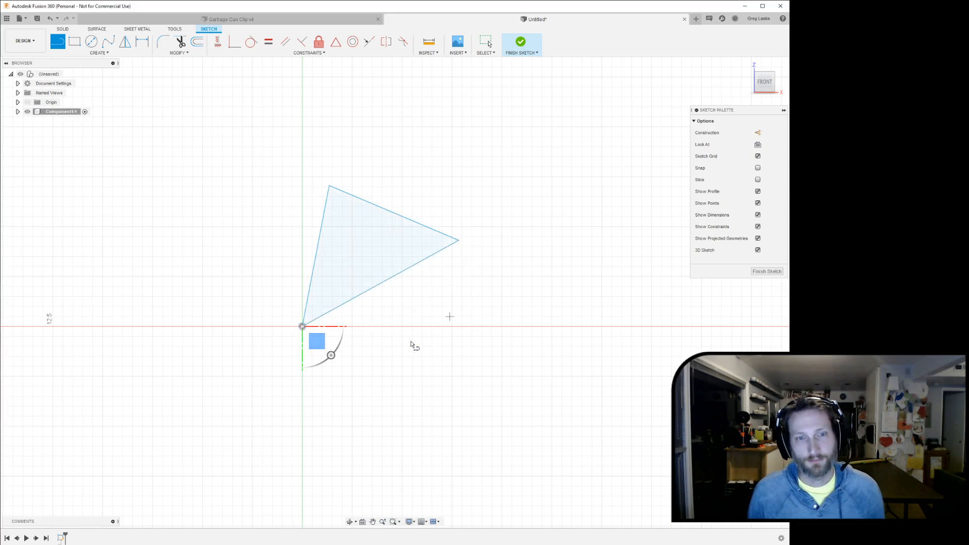
left_click(521, 43)
Step: Set up an extrusion of the triangle profile to one side with a distance of 5.50 mm
mouse_move(524, 226)
middle_mouse_down("shift")
mouse_move(465, 239)
mouse_move(498, 234)
mouse_move(448, 227)
mouse_move(411, 208)
mouse_move(353, 256)
middle_mouse_up("shift")
left_click(351, 240)
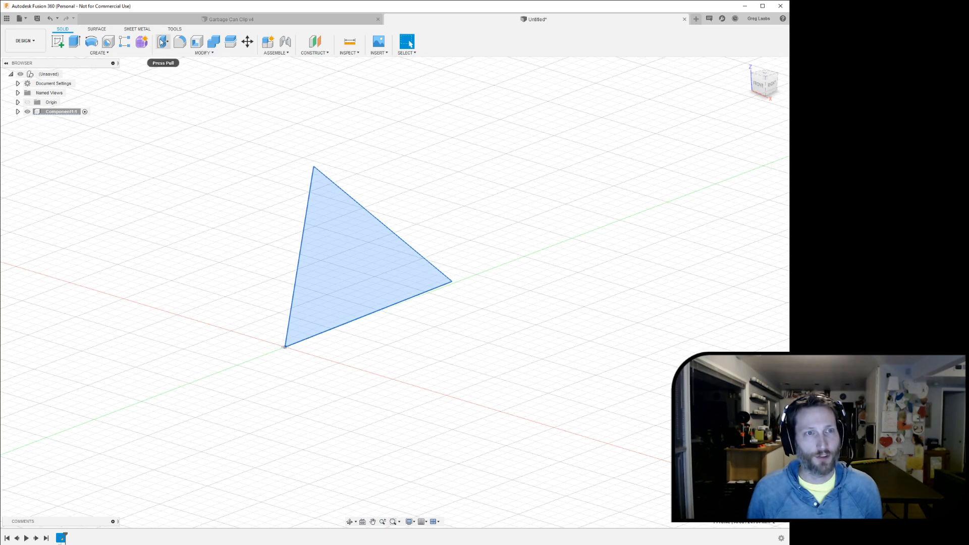
middle_click_drag(439, 192, 474, 196)
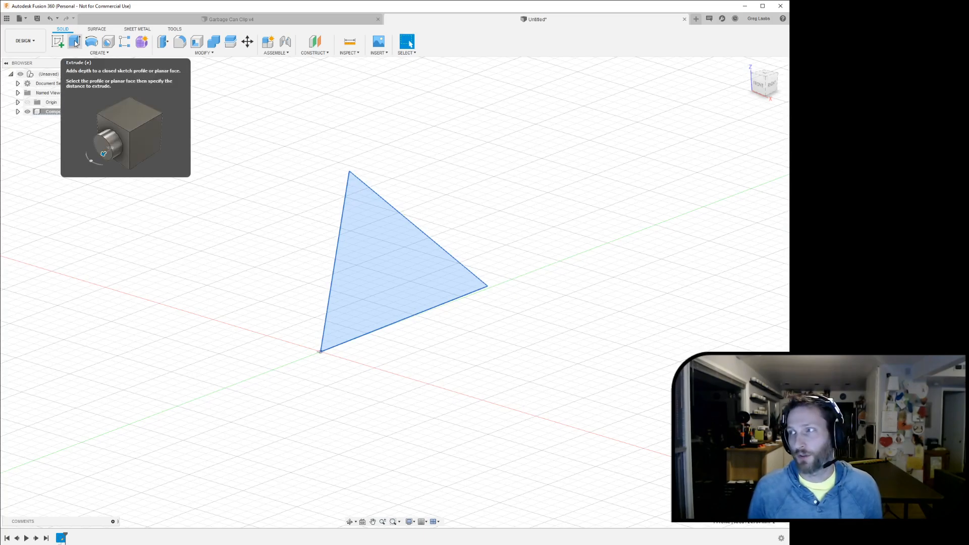
left_click(74, 43)
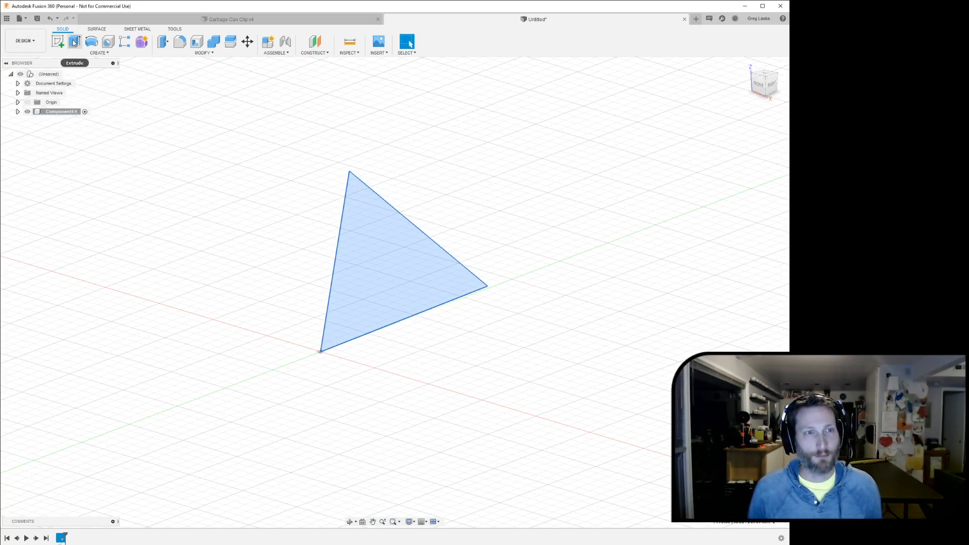
middle_click_drag(517, 231, 422, 285, "shift")
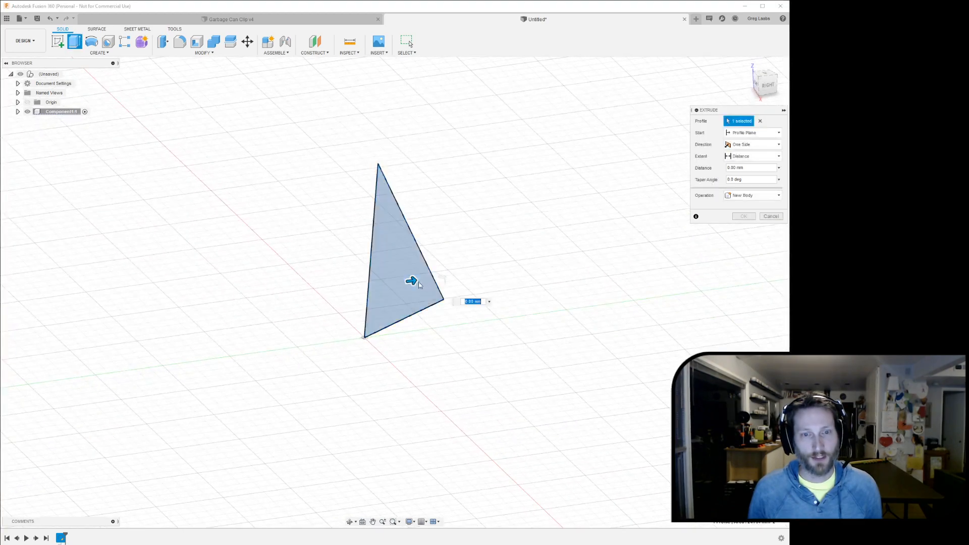
left_click_drag(412, 278, 461, 273)
left_click_drag(540, 256, 566, 252)
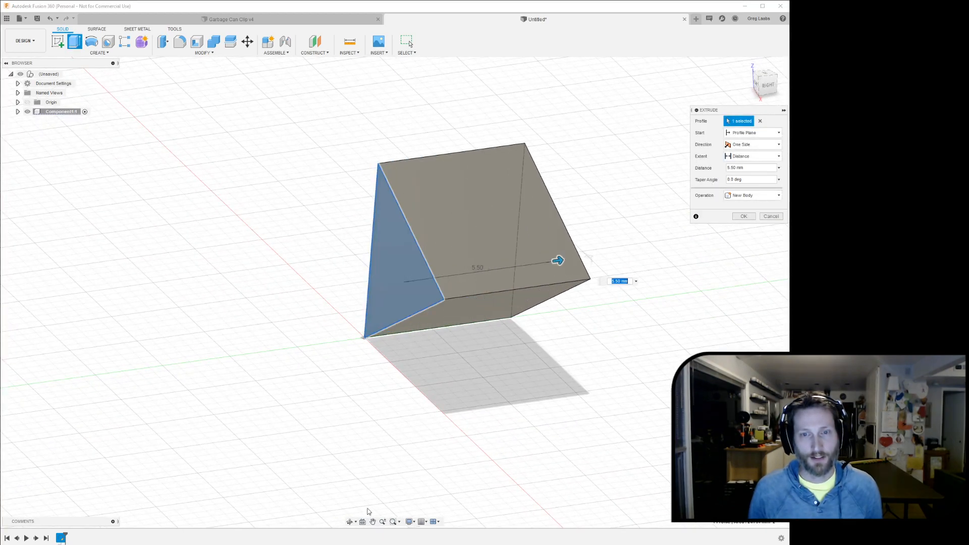
mouse_move(390, 419)
middle_mouse_down("shift")
mouse_move(401, 394)
mouse_move(381, 392)
mouse_move(424, 412)
mouse_move(401, 410)
middle_mouse_up("shift")
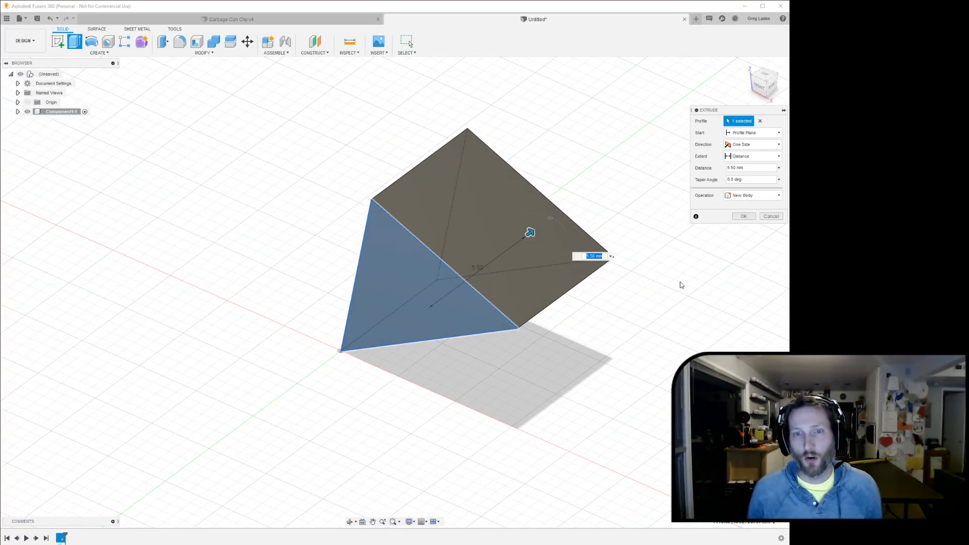
middle_click_drag(685, 284, 621, 295)
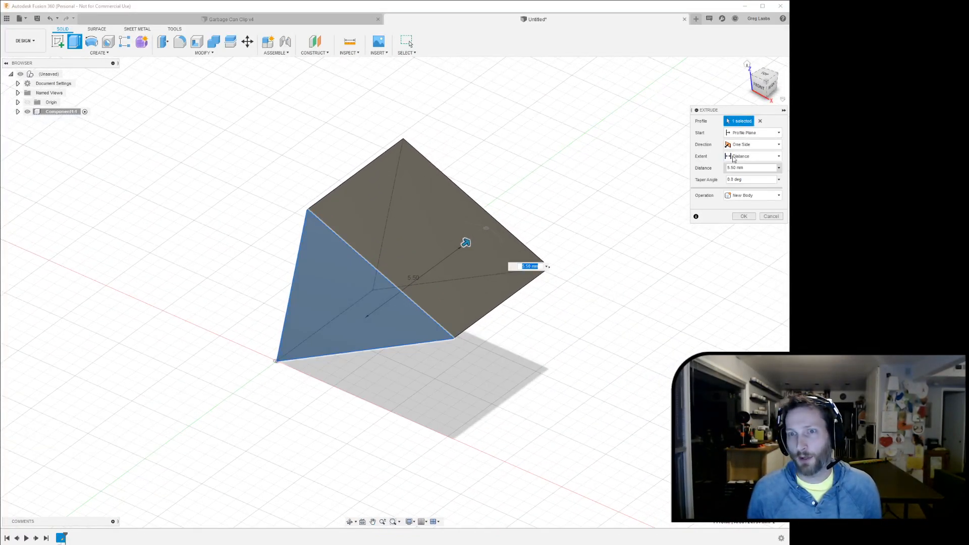
Step: Make the triangle's extrusion symmetric with a distance of about 6 mm per side, and create it as a new body
left_click_drag(461, 244, 432, 268)
left_click(752, 144)
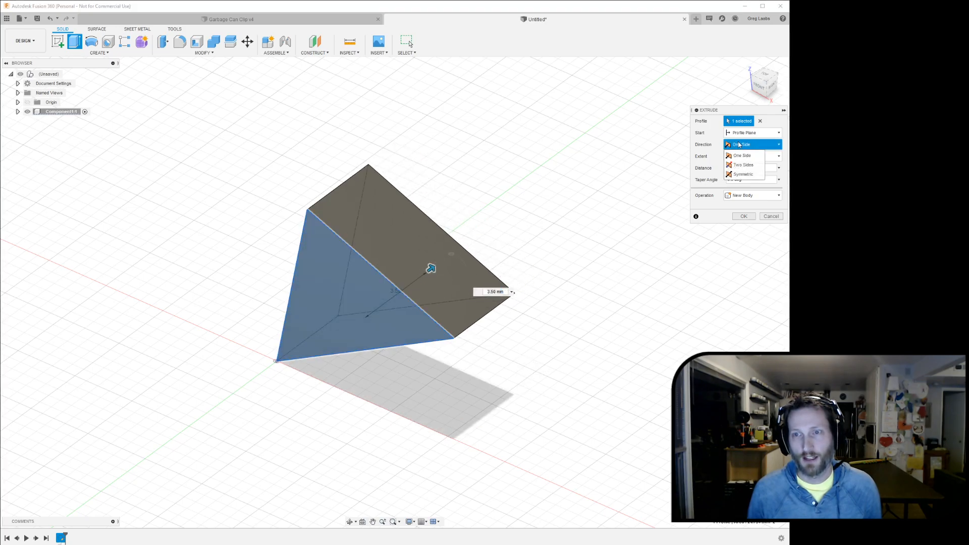
left_click(748, 174)
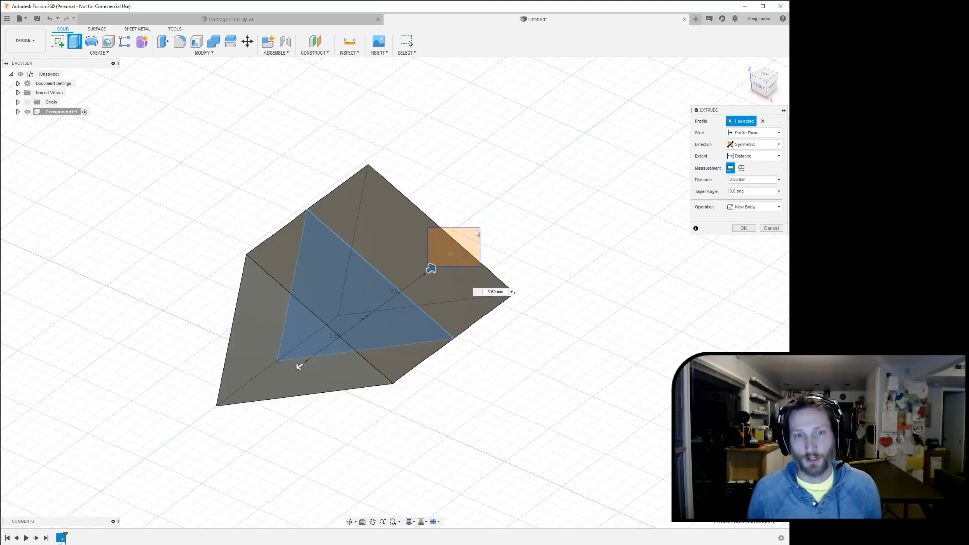
left_click_drag(434, 268, 470, 247)
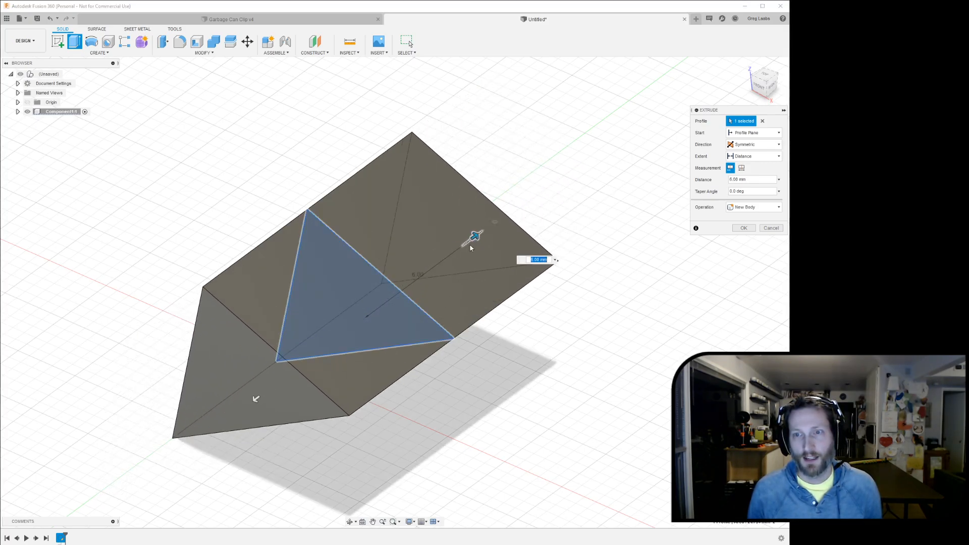
left_click(751, 209)
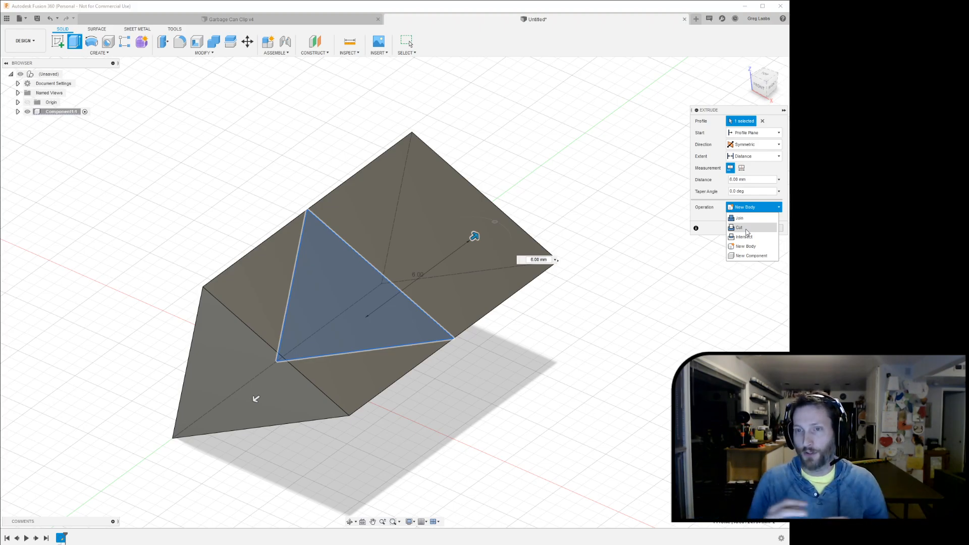
left_click(747, 218)
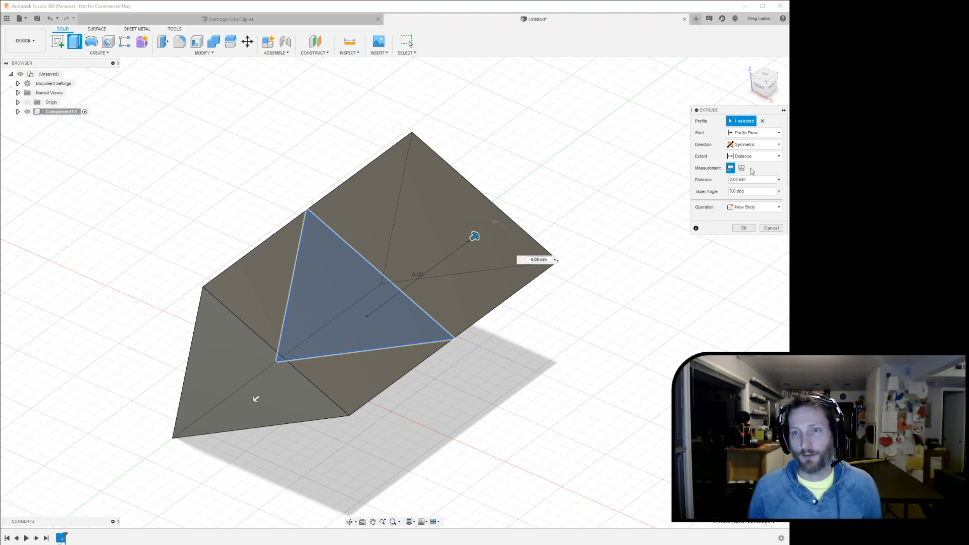
left_click(744, 228)
Step: Fillet the edges around the triangular body's sloping upper face with a constant radius larger than 0.75 mm
mouse_move(562, 370)
middle_mouse_down("shift")
mouse_move(579, 329)
mouse_move(613, 324)
mouse_move(626, 340)
mouse_move(601, 359)
mouse_move(569, 356)
mouse_move(585, 351)
mouse_move(593, 357)
mouse_move(558, 362)
mouse_move(568, 368)
middle_mouse_up("shift")
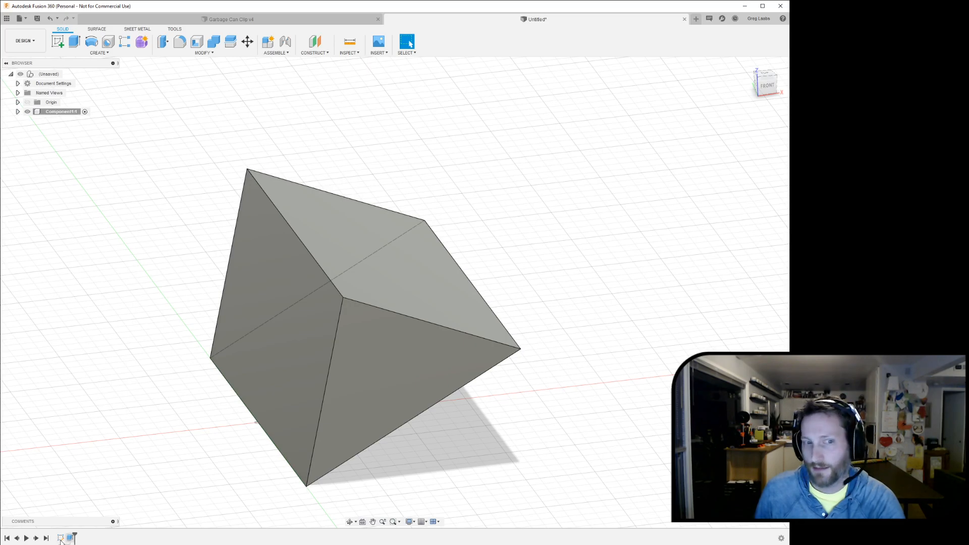
middle_click_drag(568, 260, 379, 253, "shift")
left_click(381, 262)
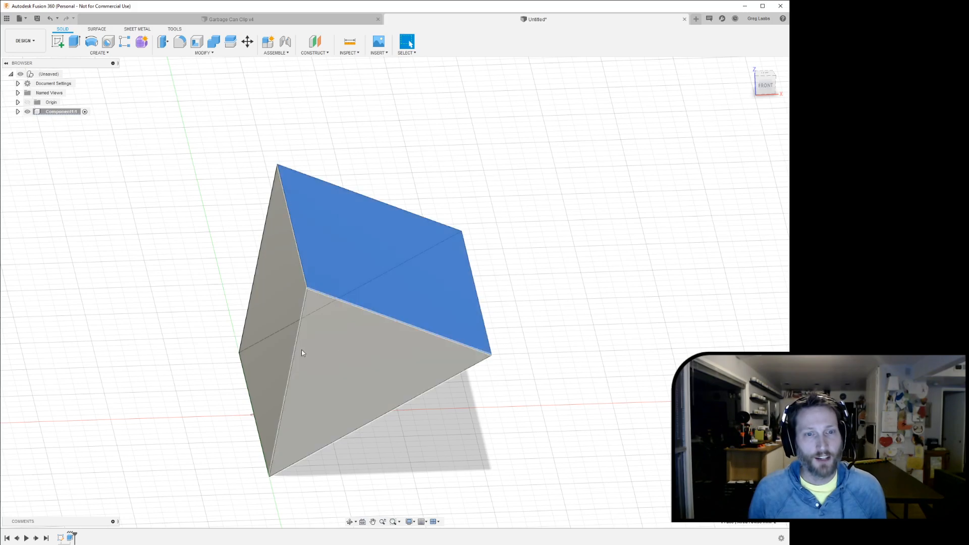
left_click(313, 313)
left_click(361, 259)
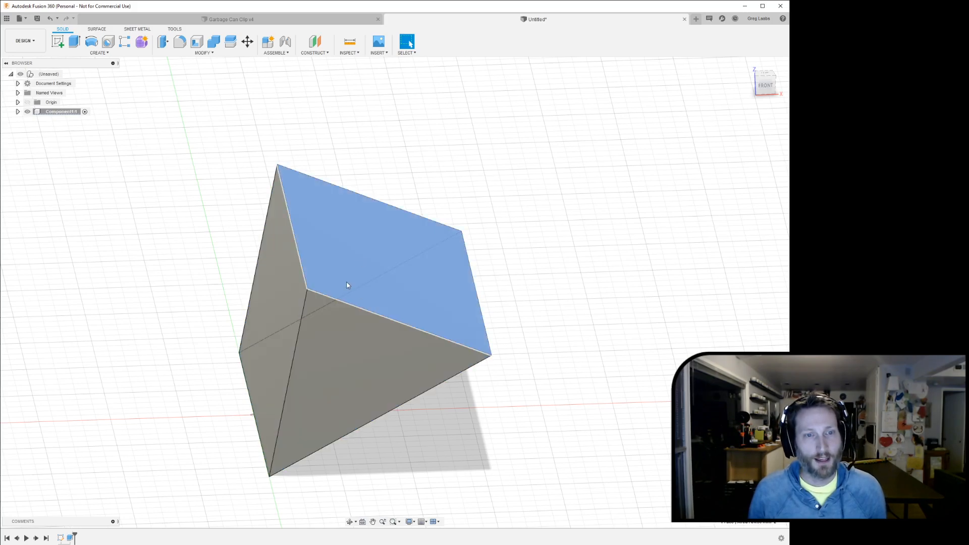
left_click(180, 44)
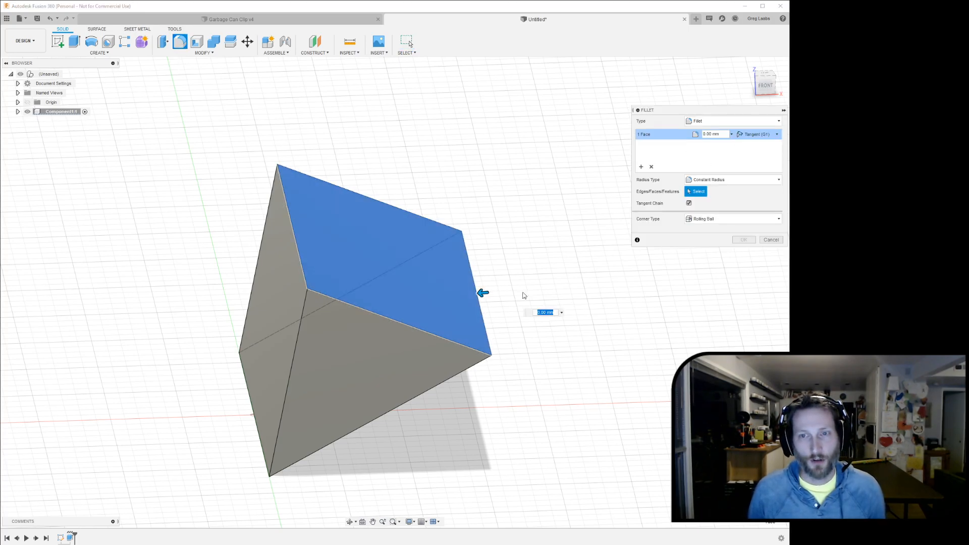
left_click_drag(480, 292, 454, 295)
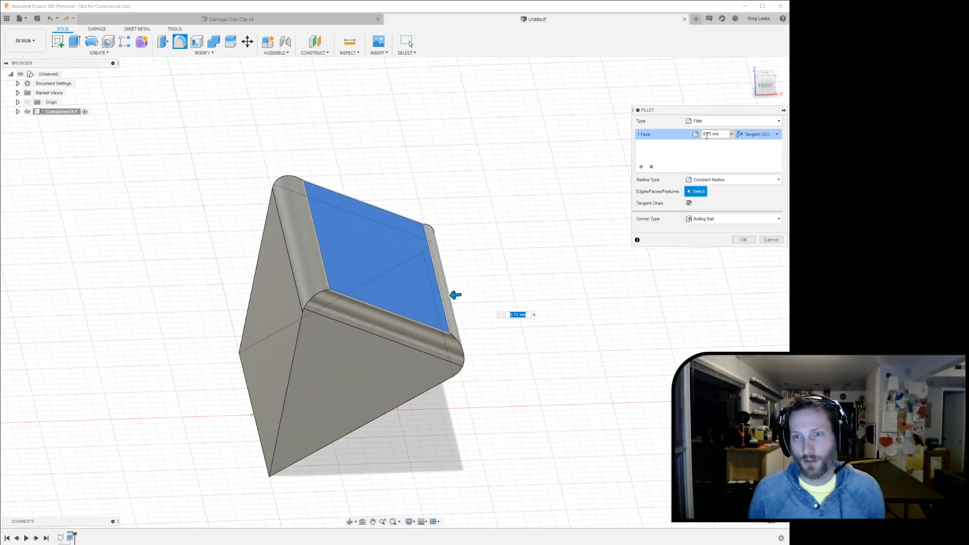
left_click_drag(454, 295, 426, 296)
left_click(743, 240)
middle_click_drag(593, 328, 402, 295, "shift")
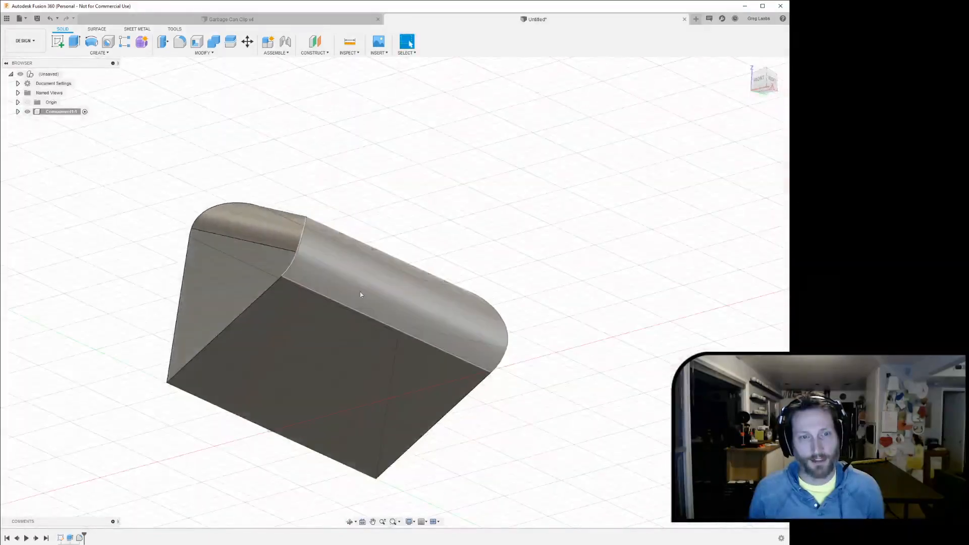
middle_click_drag(407, 212, 615, 264, "shift")
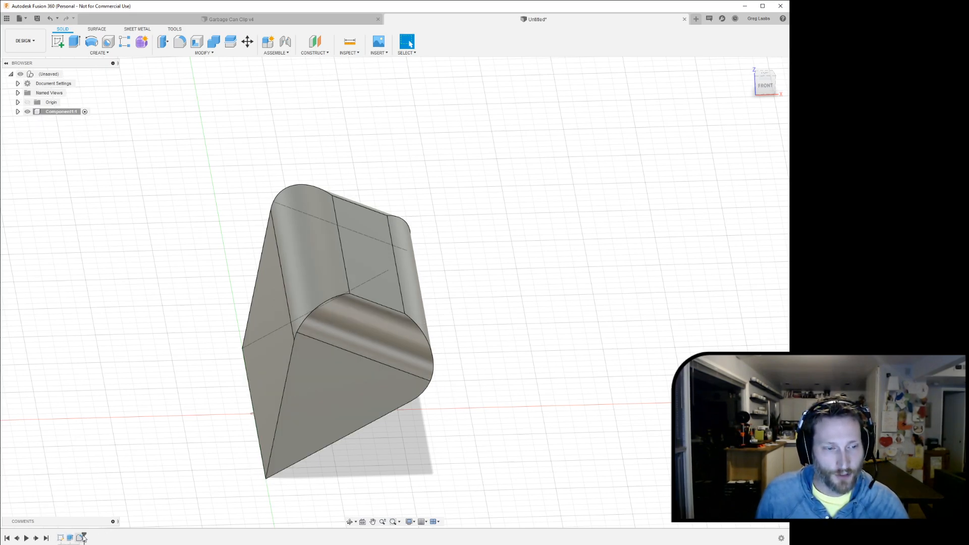
Step: Roll the design history back to just after the sketch, and forward to just after the extrusion
left_click_drag(84, 536, 66, 536)
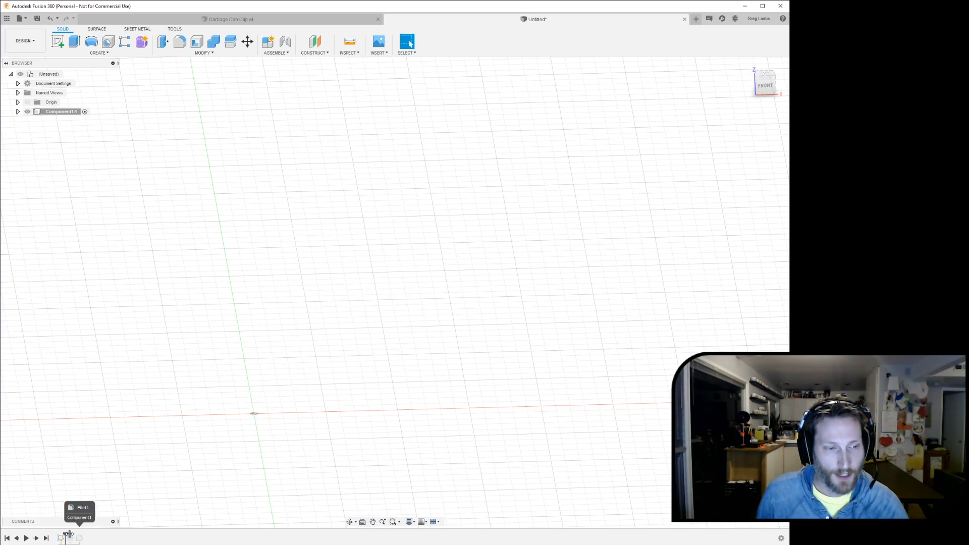
left_click_drag(66, 535, 62, 537)
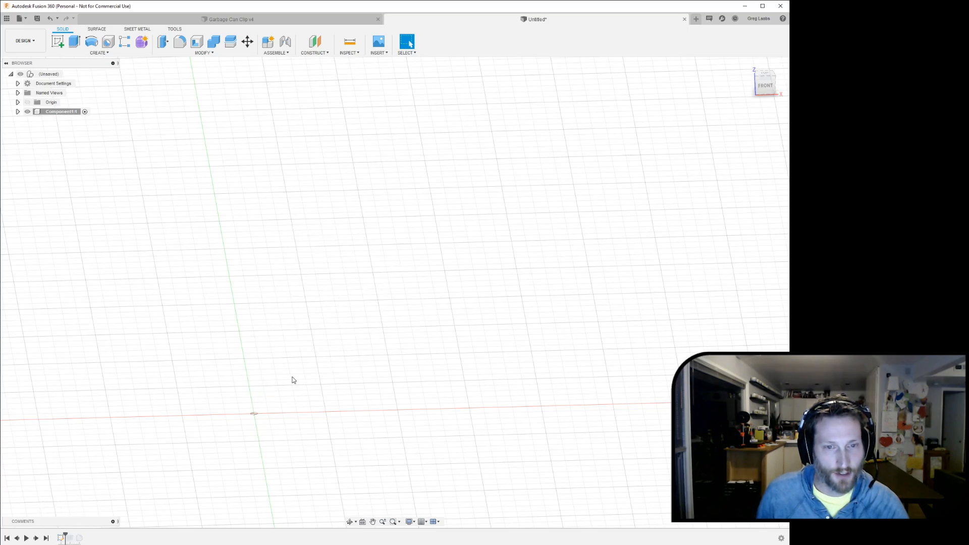
middle_click_drag(355, 378, 370, 379, "shift")
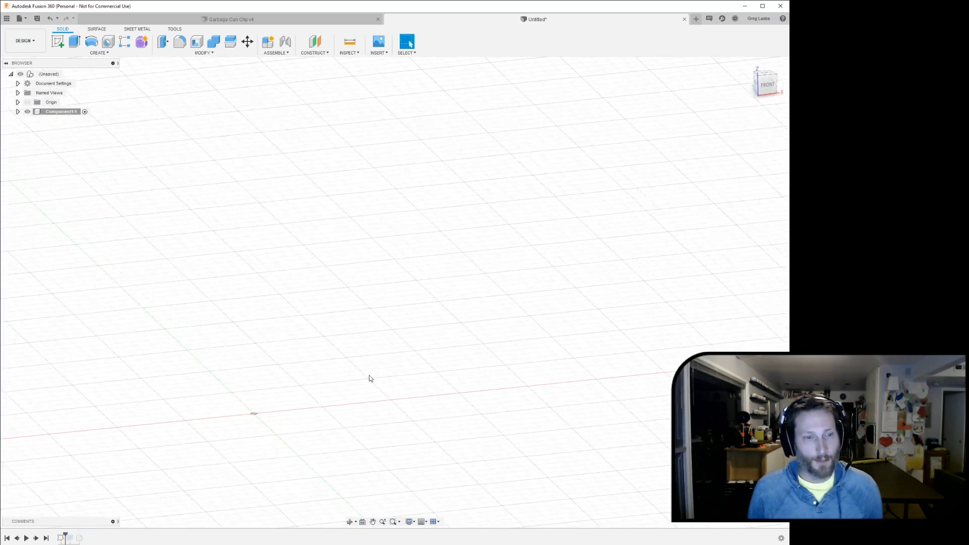
left_click_drag(63, 535, 74, 537)
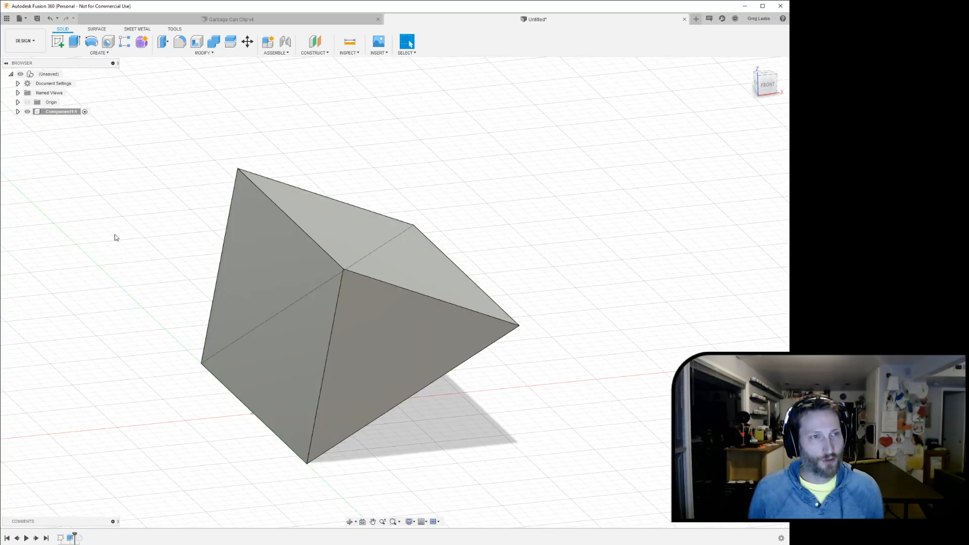
Step: Expand the component's bodies and sketches in the browser and make the triangle sketch visible
left_click(18, 112)
left_click(18, 112)
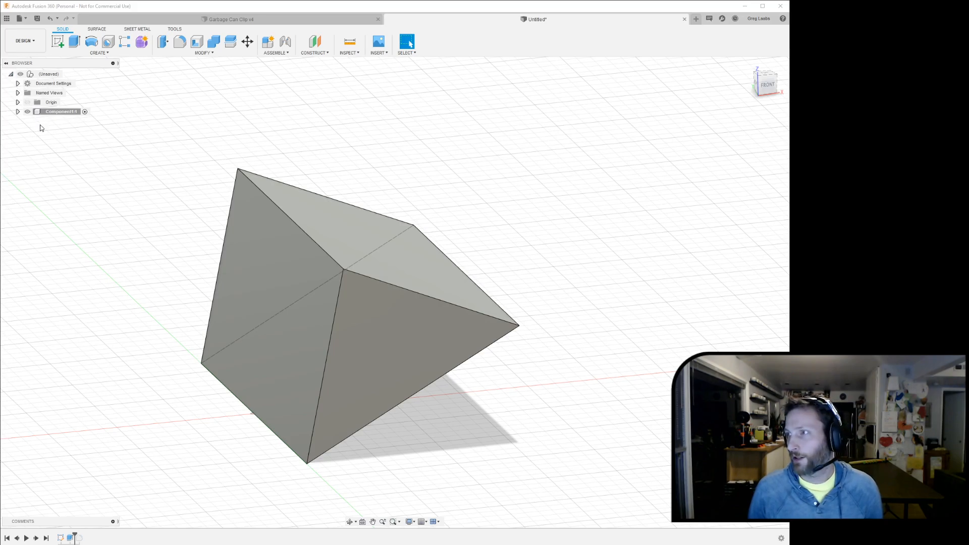
left_click(18, 112)
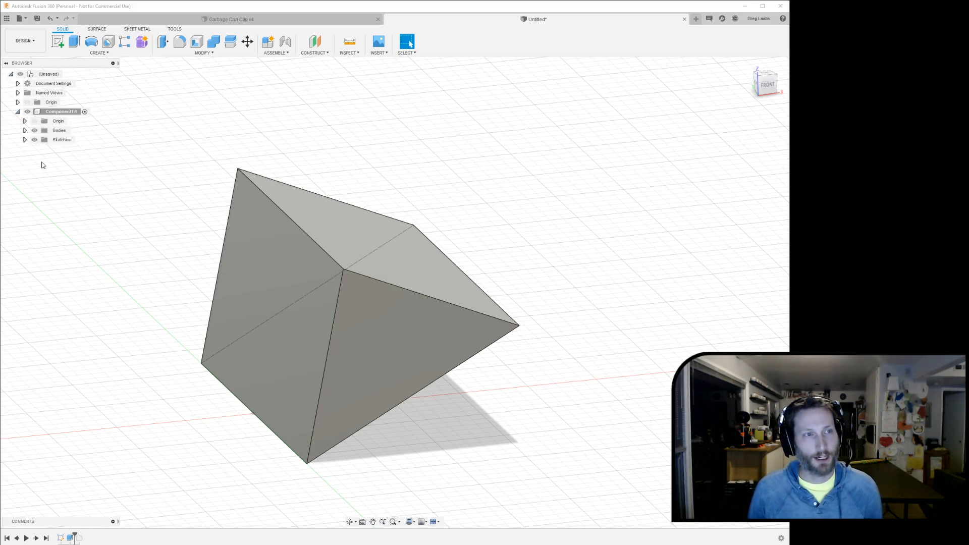
left_click(25, 130)
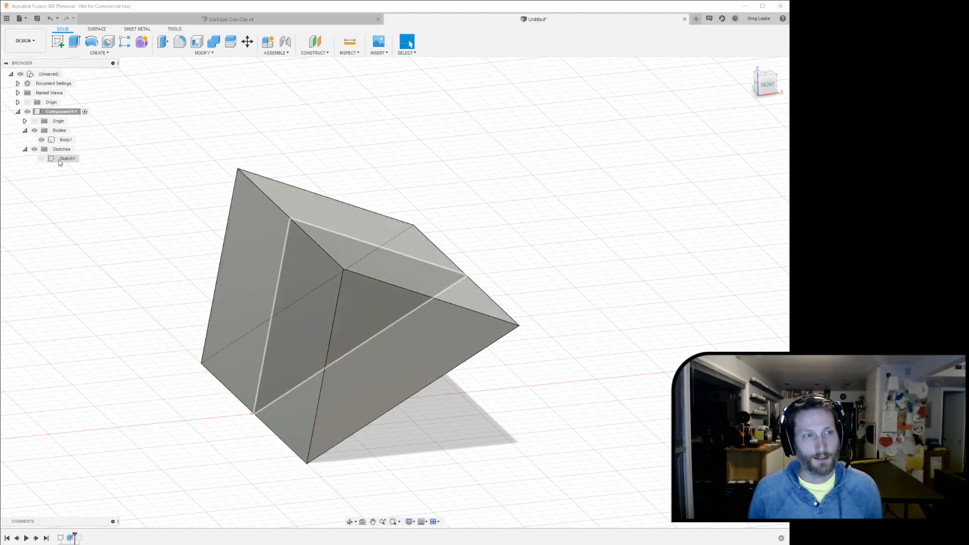
left_click(41, 158)
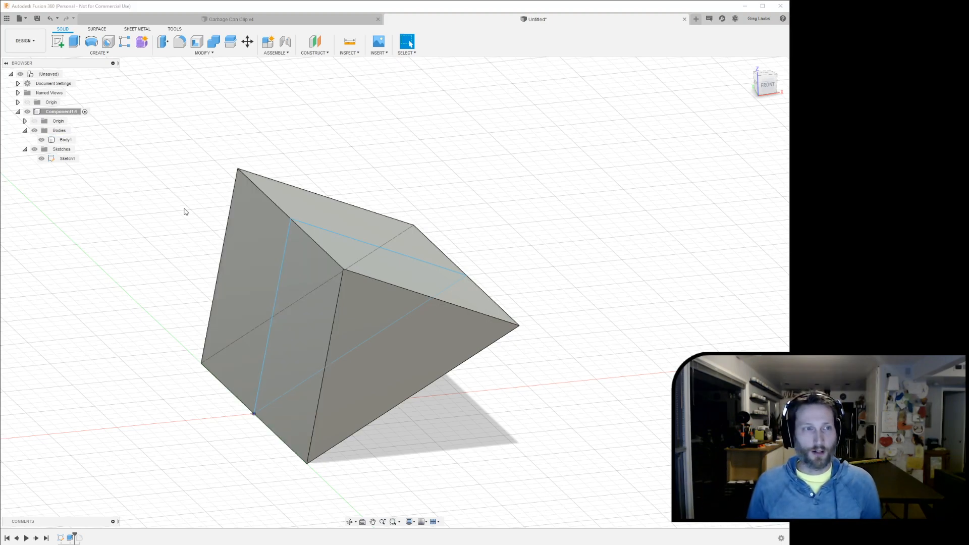
left_click(41, 159)
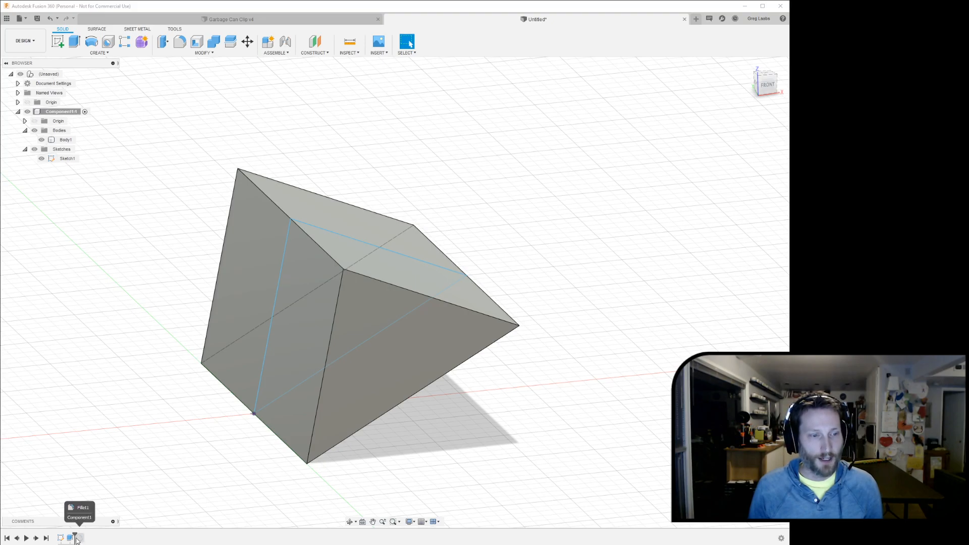
Step: Roll the design history back to before the extrusion, and forward past the fillet to the end
left_click_drag(75, 538, 69, 539)
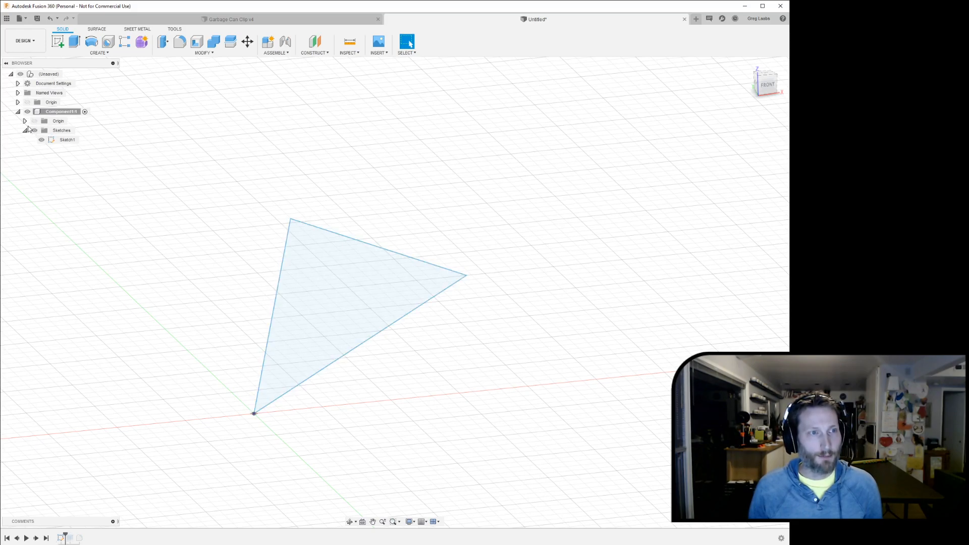
left_click_drag(65, 536, 83, 539)
mouse_move(146, 298)
middle_mouse_down("shift")
mouse_move(132, 295)
mouse_move(137, 308)
middle_mouse_up("shift")
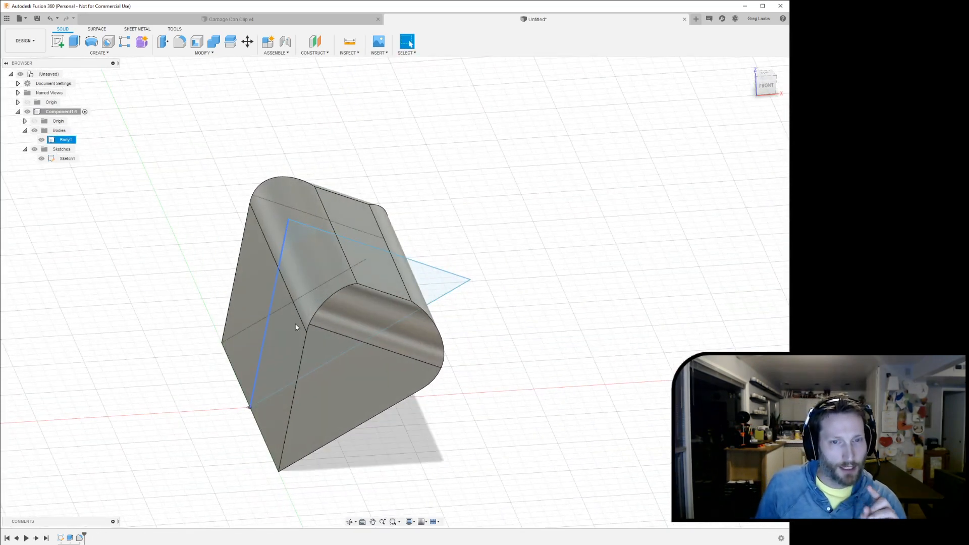
Step: Edit the triangle sketch from the design history, stretch its far corner outward along X, and finish the sketch
left_click(61, 538)
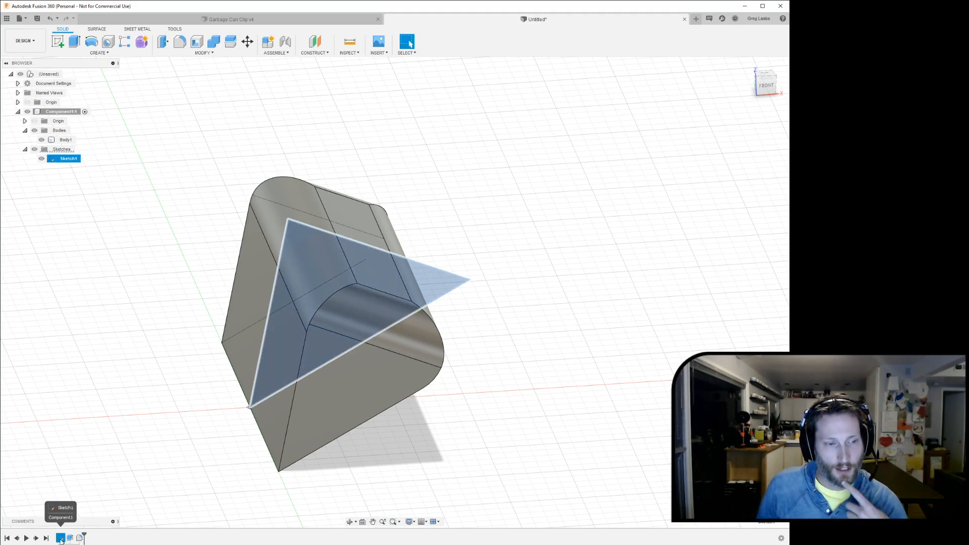
key("Escape")
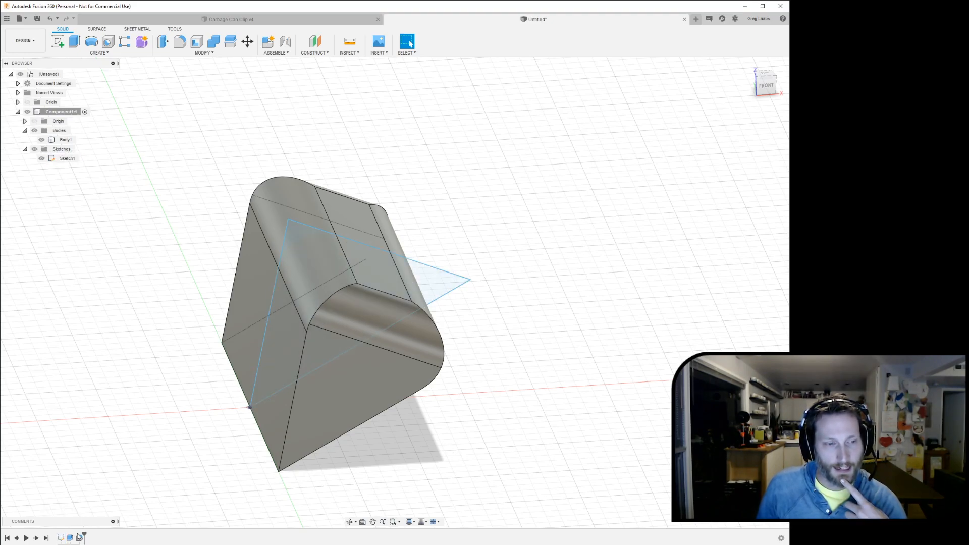
double_click(61, 538)
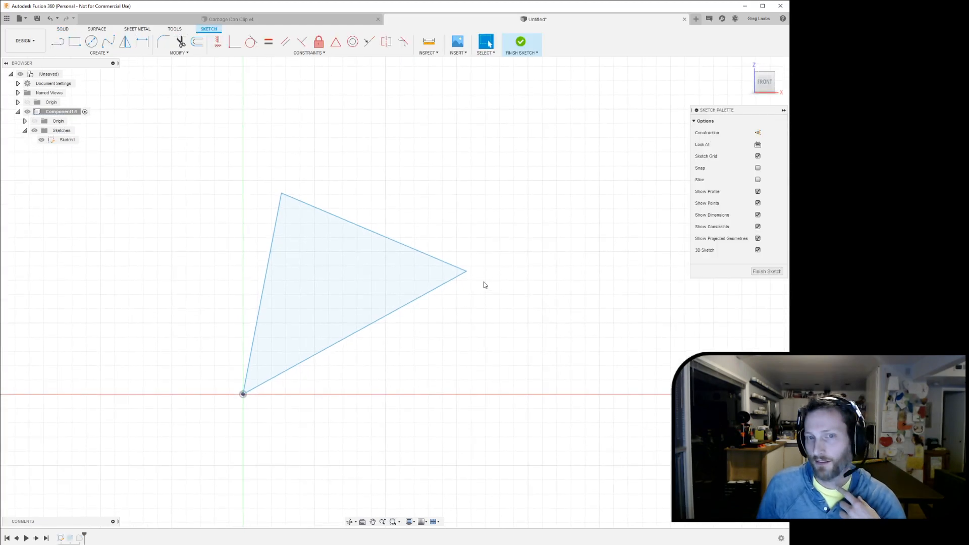
left_click(416, 276)
mouse_move(473, 275)
left_mouse_down()
mouse_move(466, 272)
mouse_move(643, 235)
mouse_move(666, 240)
left_mouse_up()
mouse_move(438, 325)
left_mouse_down()
mouse_move(487, 398)
mouse_move(392, 323)
mouse_move(407, 296)
mouse_move(442, 330)
left_mouse_up()
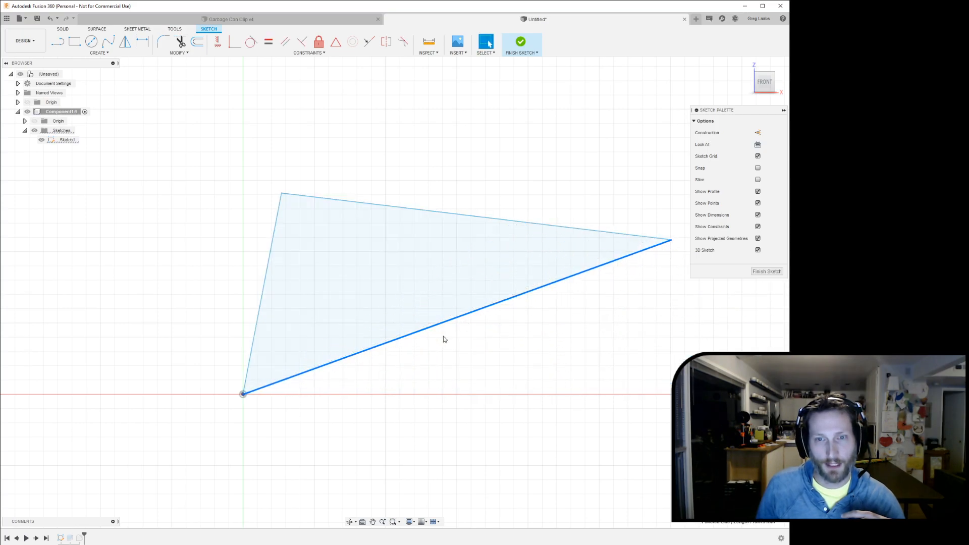
left_click(767, 271)
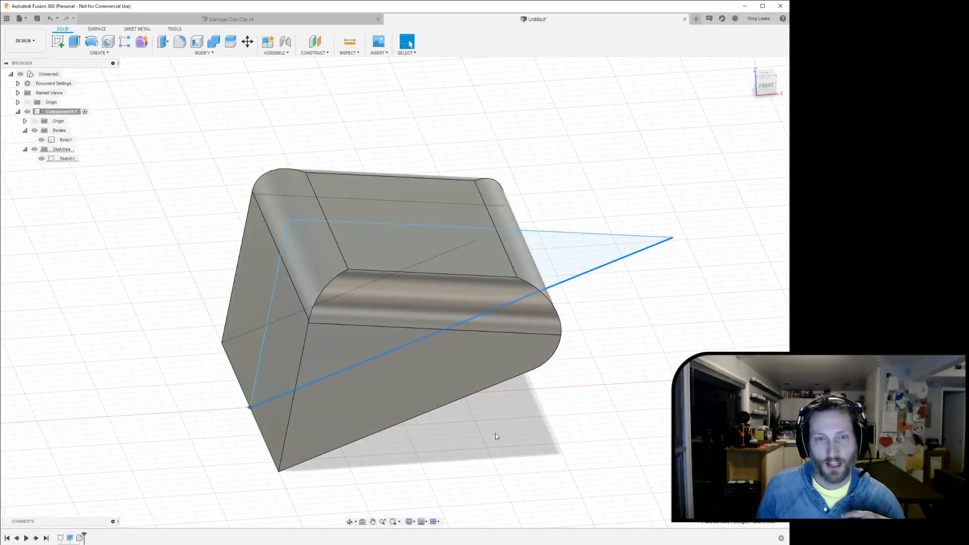
middle_click_drag(547, 403, 595, 386, "shift")
left_click(409, 42)
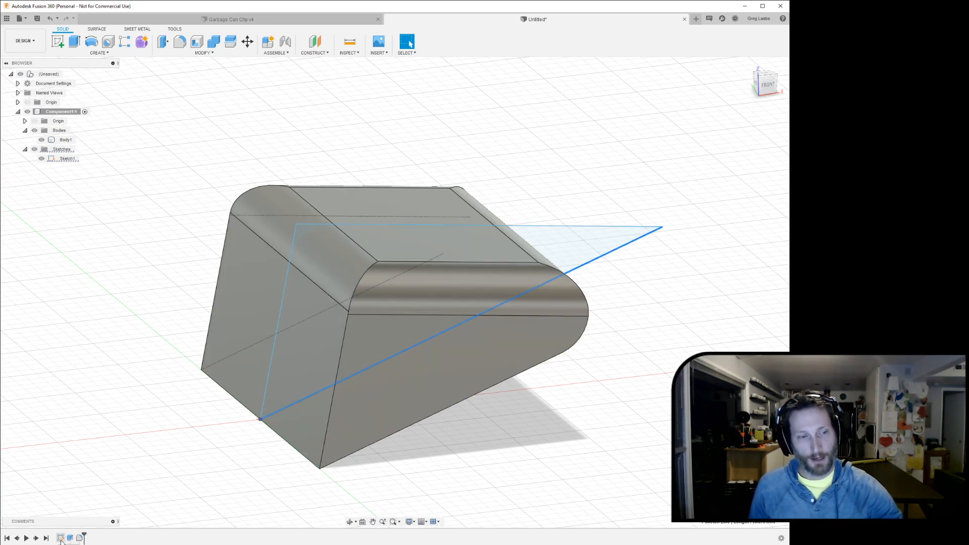
middle_click_drag(564, 423, 582, 399, "shift")
Step: Roll the design history back to before the fillet and view the extruded triangle without rounded edges
left_click(81, 538)
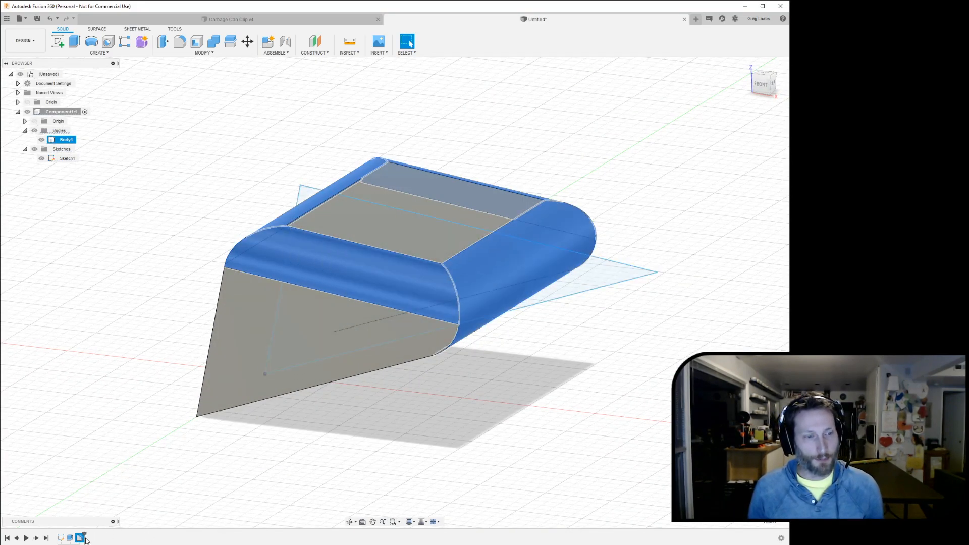
left_click_drag(83, 537, 74, 538)
middle_click_drag(421, 375, 677, 246, "shift")
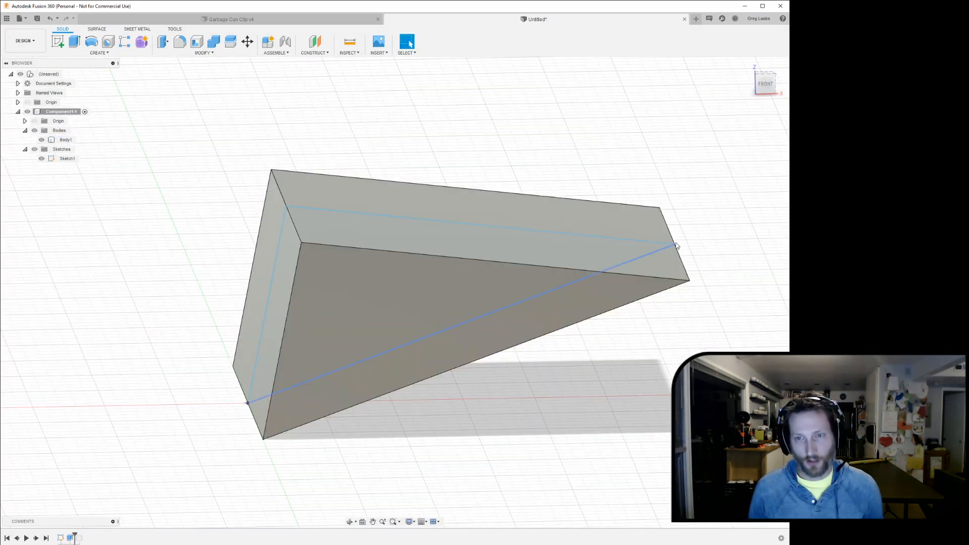
Step: Edit the triangle sketch again, pull its short side outward past the vertical axis, and finish the sketch
double_click(60, 538)
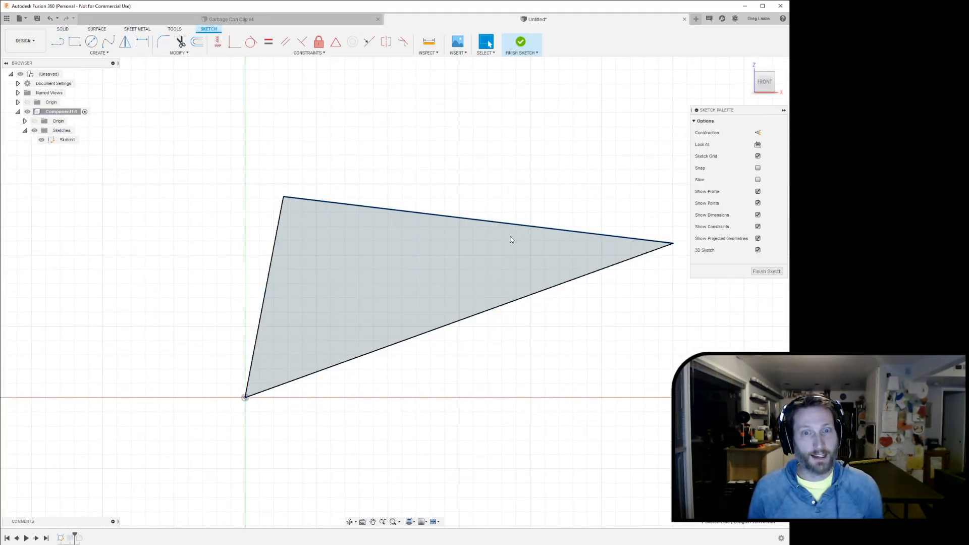
double_click(477, 222)
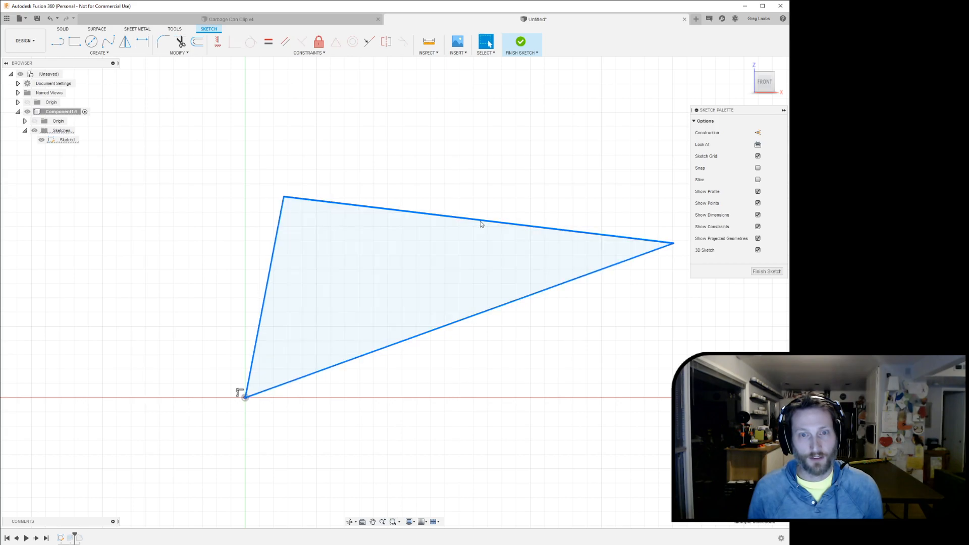
key("Escape")
left_click(294, 202)
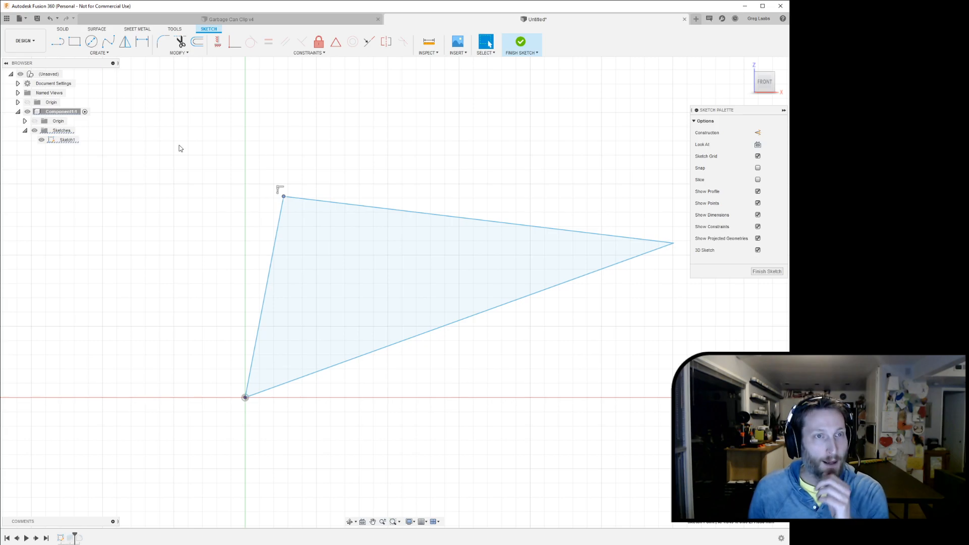
left_click_drag(272, 256, 89, 251)
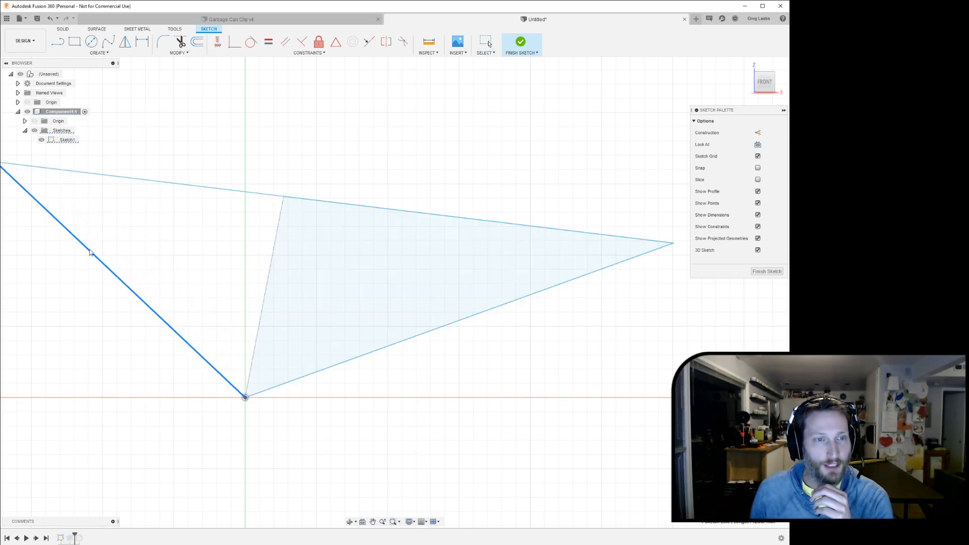
left_click(767, 271)
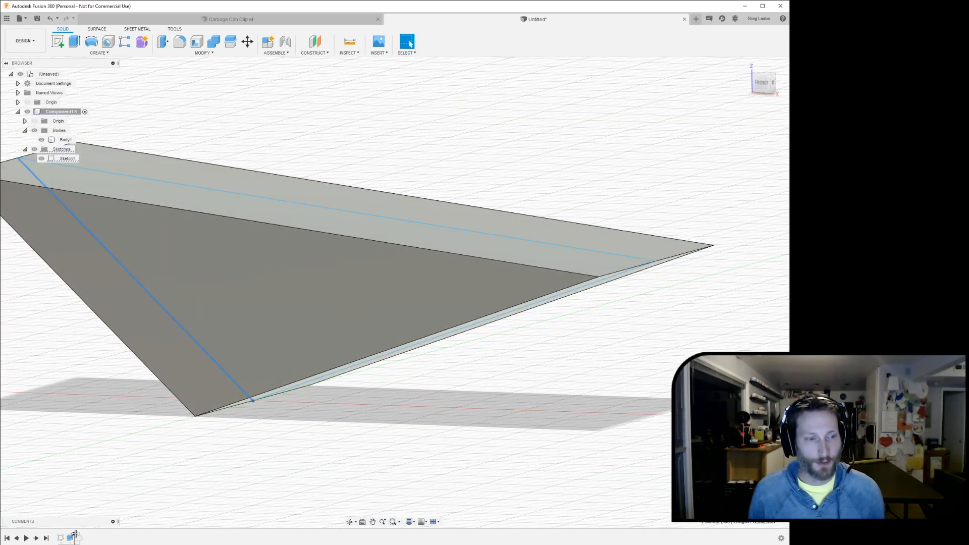
Step: Roll the design history forward past the fillet and inspect the widened, rounded body from several angles
left_click_drag(75, 536, 84, 536)
scroll(566, 356, "up", 3)
scroll(565, 354, "down", 5)
middle_click_drag(540, 353, 515, 368, "shift")
middle_click_drag(541, 380, 621, 385, "shift")
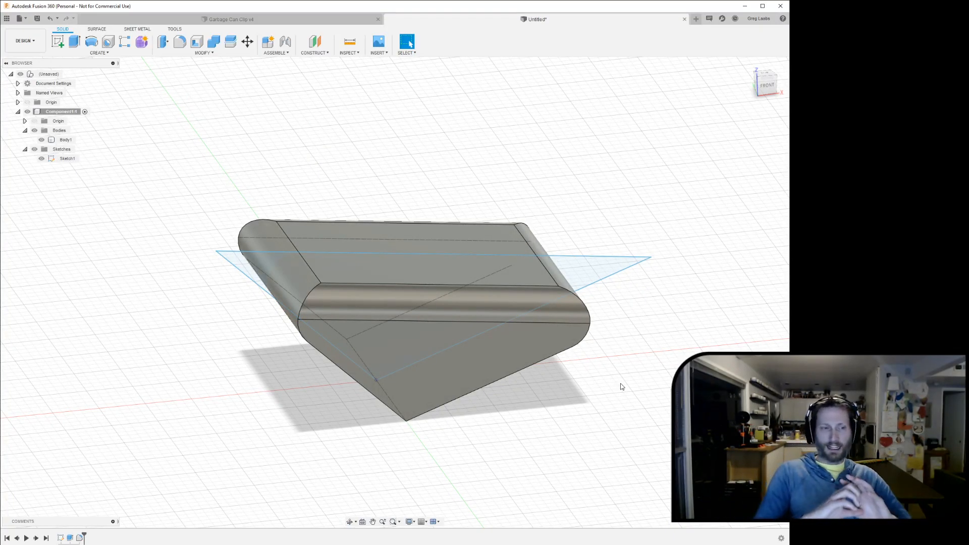
middle_click_drag(600, 394, 577, 400, "shift")
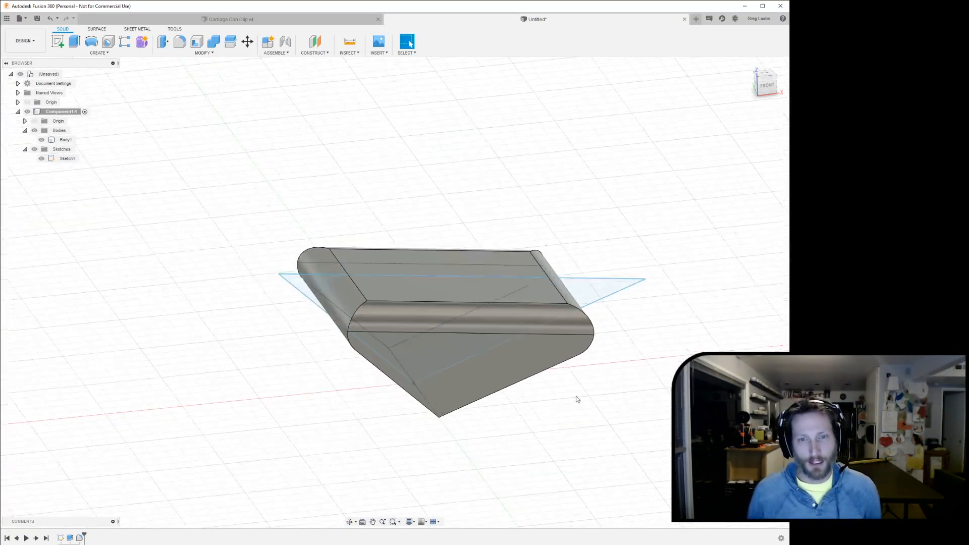
scroll(450, 328, "up", 5)
left_click(450, 331)
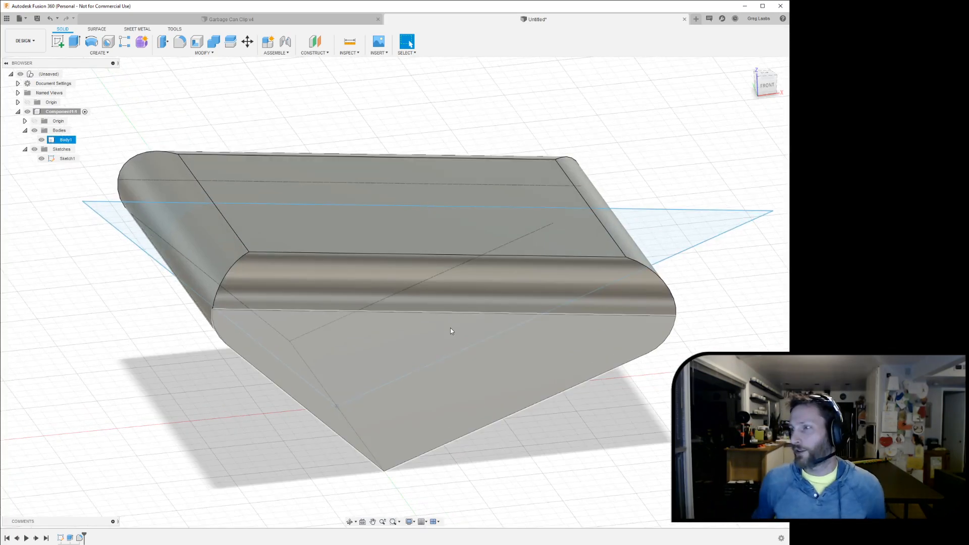
middle_click_drag(535, 389, 519, 376, "shift")
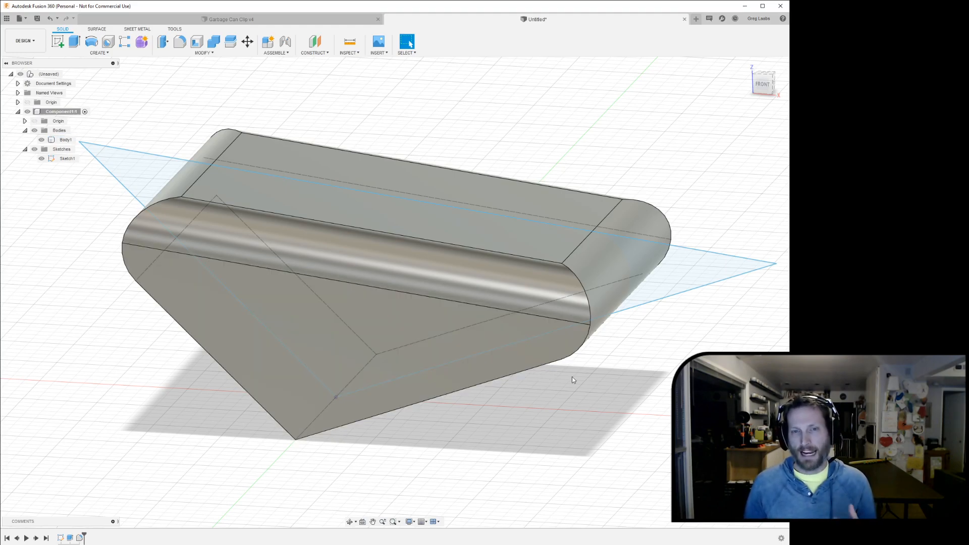
Step: Roll the design history back to before the fillet and offset the extruded triangle's long upper face by -2.00 mm
mouse_move(619, 411)
middle_mouse_down("shift")
mouse_move(601, 392)
mouse_move(613, 404)
middle_mouse_up("shift")
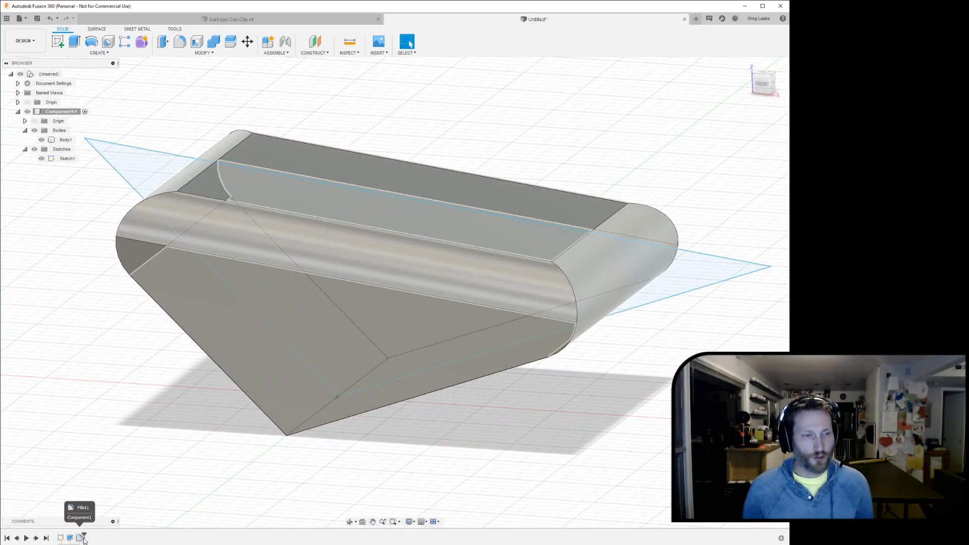
mouse_move(84, 534)
left_mouse_down()
mouse_move(65, 537)
mouse_move(75, 536)
left_mouse_up()
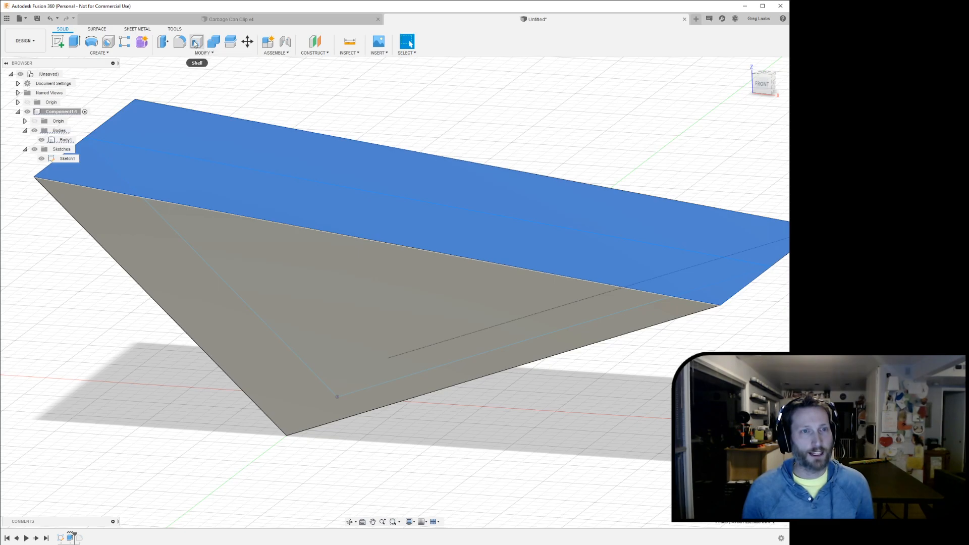
left_click(163, 44)
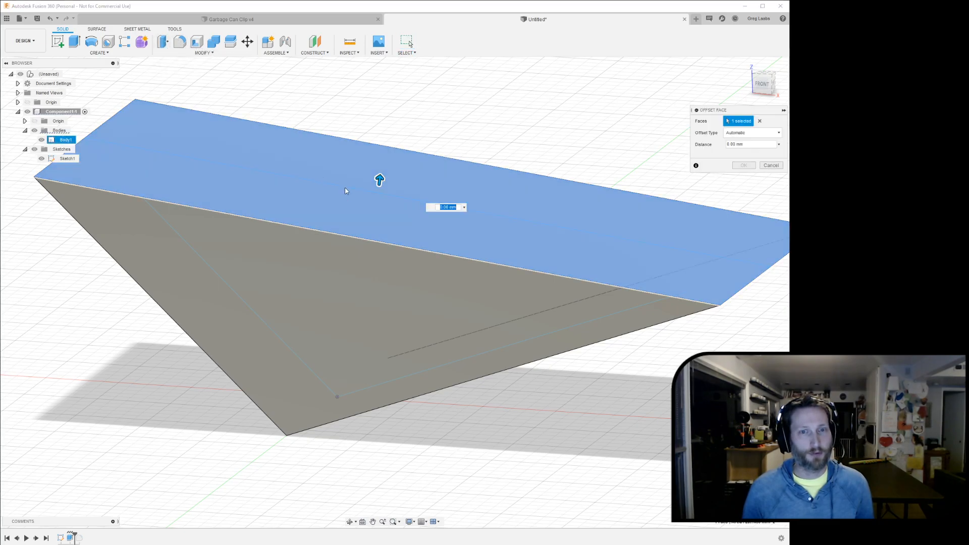
left_click_drag(380, 183, 378, 253)
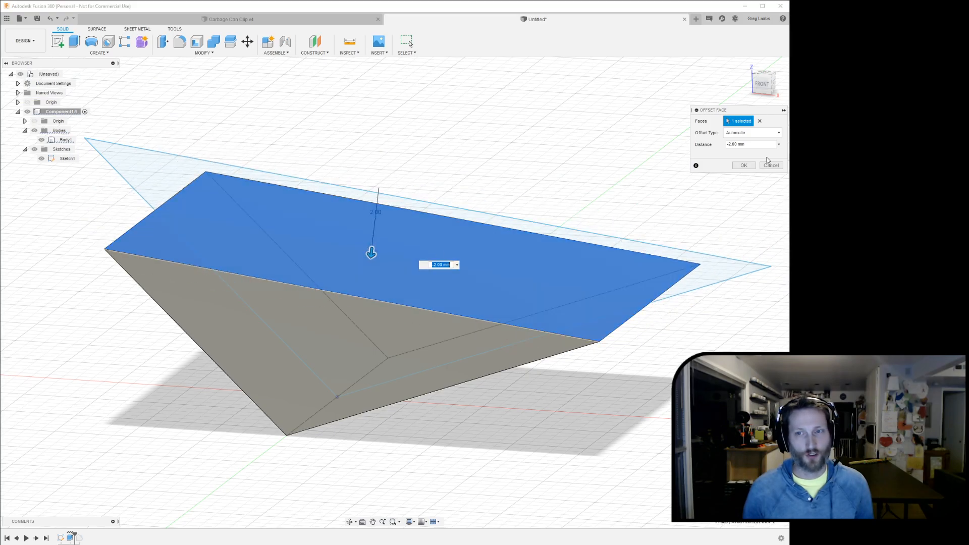
left_click(743, 167)
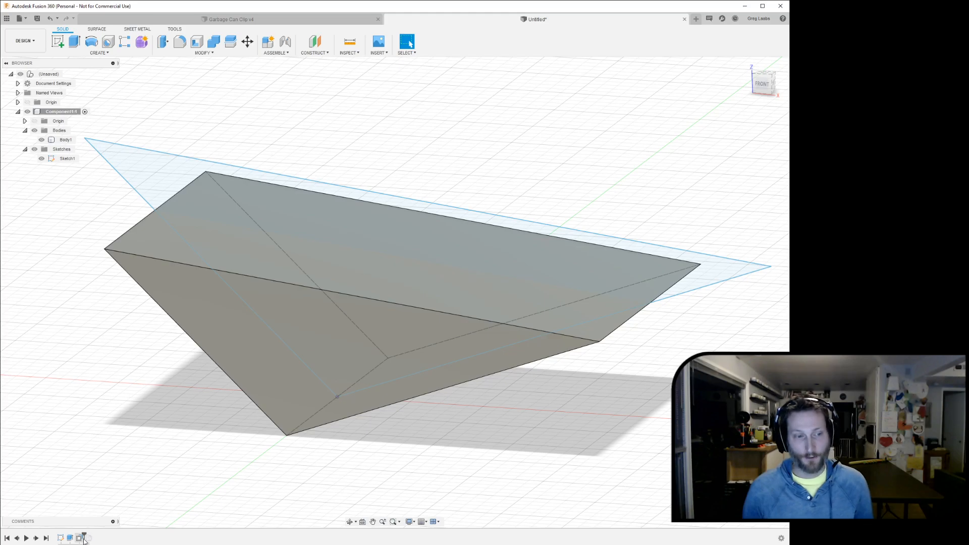
Step: Roll the design history forward past the fillet and inspect the reduced, rounded body
left_click_drag(84, 535, 93, 536)
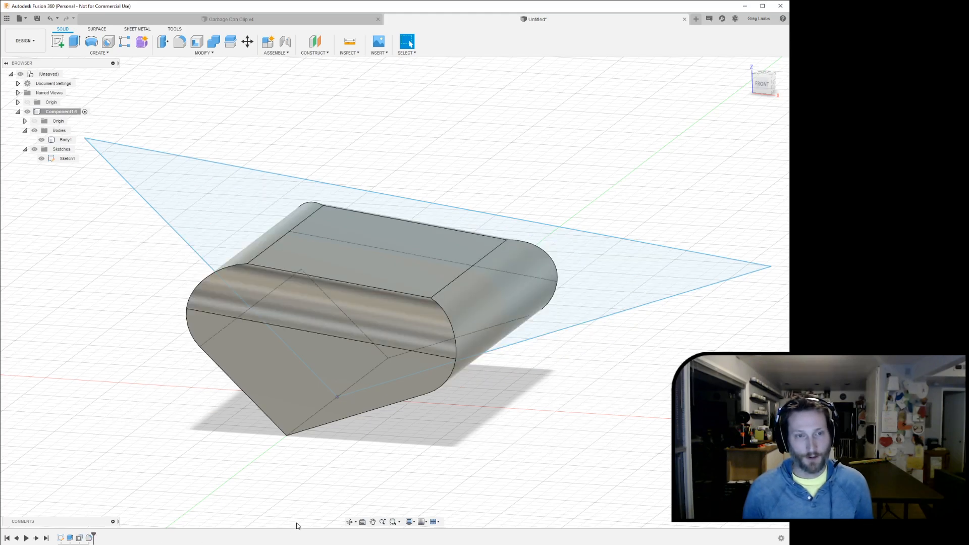
middle_click_drag(478, 419, 507, 396, "shift")
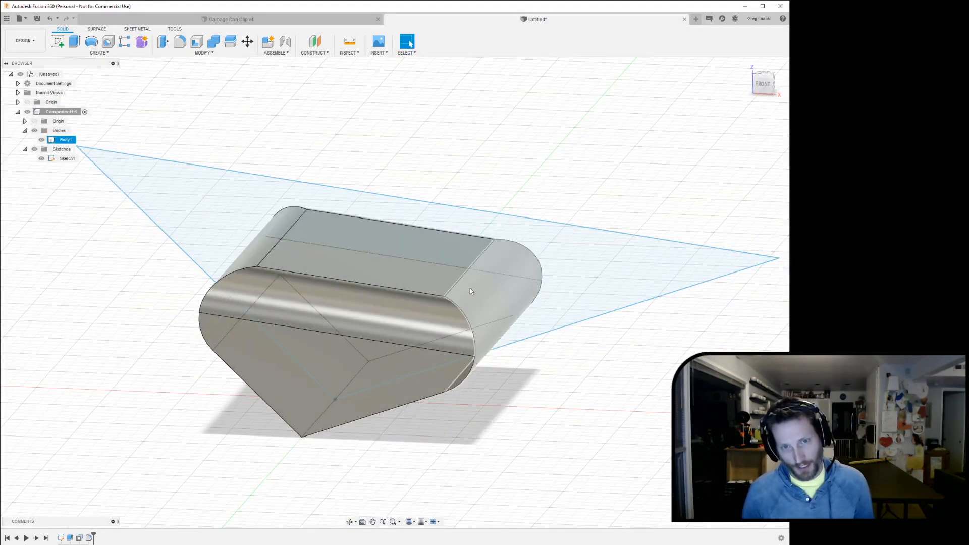
left_click(489, 250)
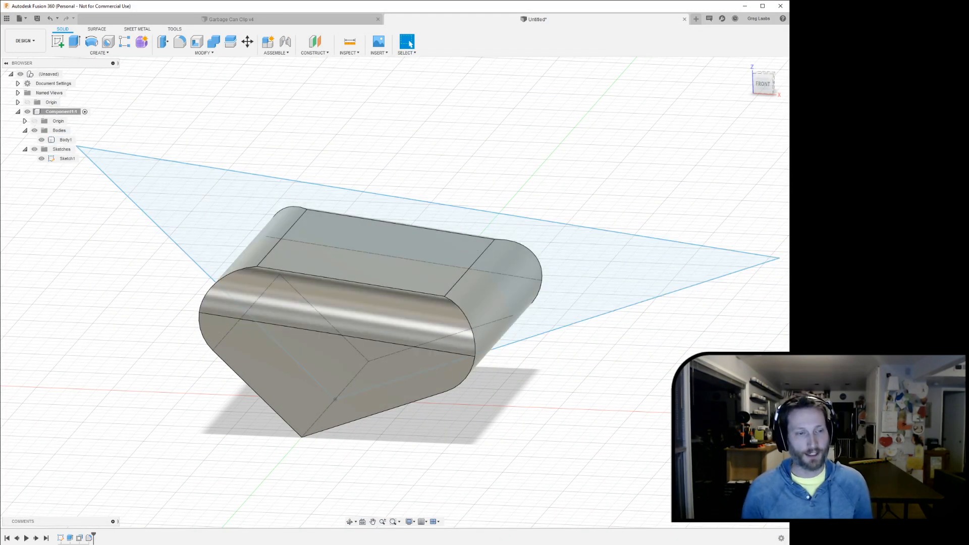
Step: Roll the design history back to just after the extrusion and delete the extrude feature despite its dependent features
left_click_drag(94, 538, 75, 540)
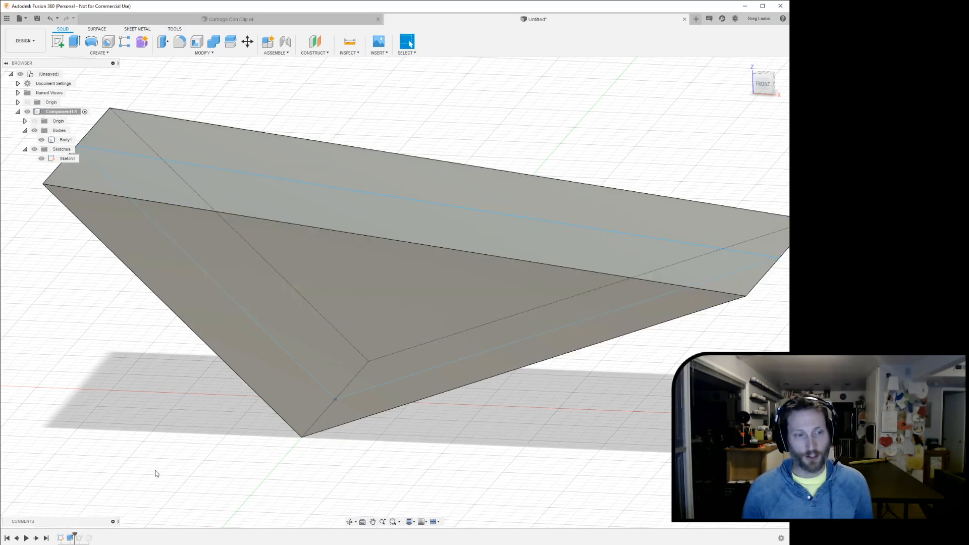
right_click(72, 538)
left_click(86, 485)
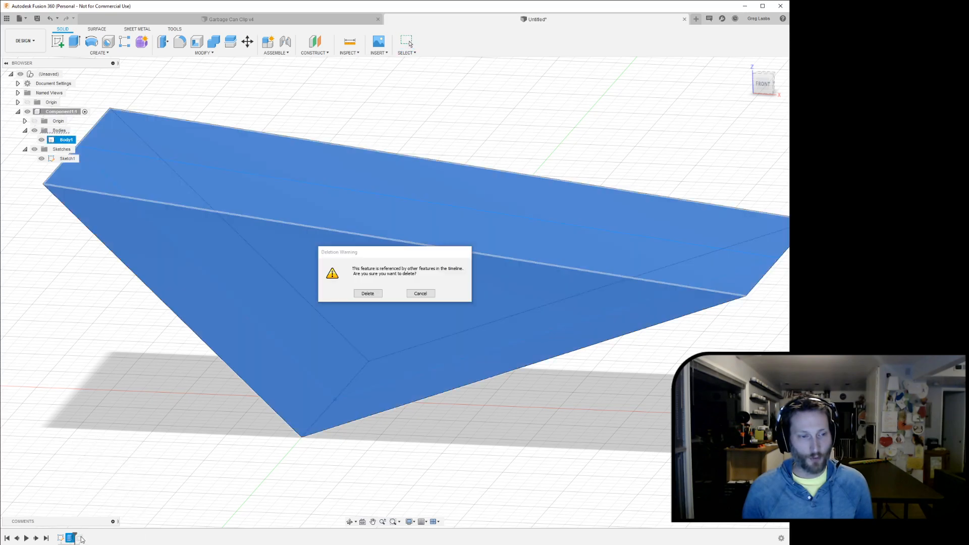
left_click(374, 293)
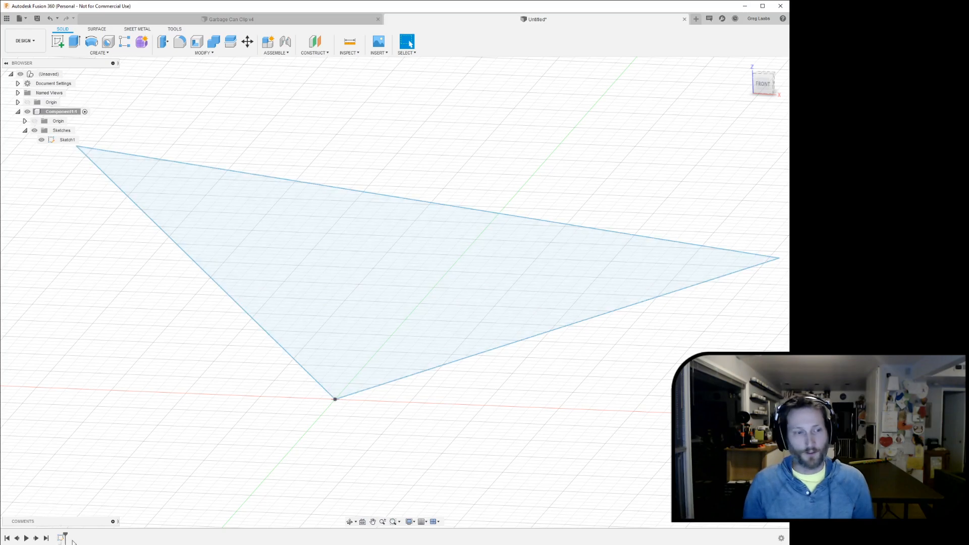
Step: Start a Revolve and choose the triangle sketch's closed region as its profile
mouse_move(515, 177)
middle_mouse_down("shift")
mouse_move(506, 173)
mouse_move(528, 177)
mouse_move(511, 175)
mouse_move(471, 215)
middle_mouse_up("shift")
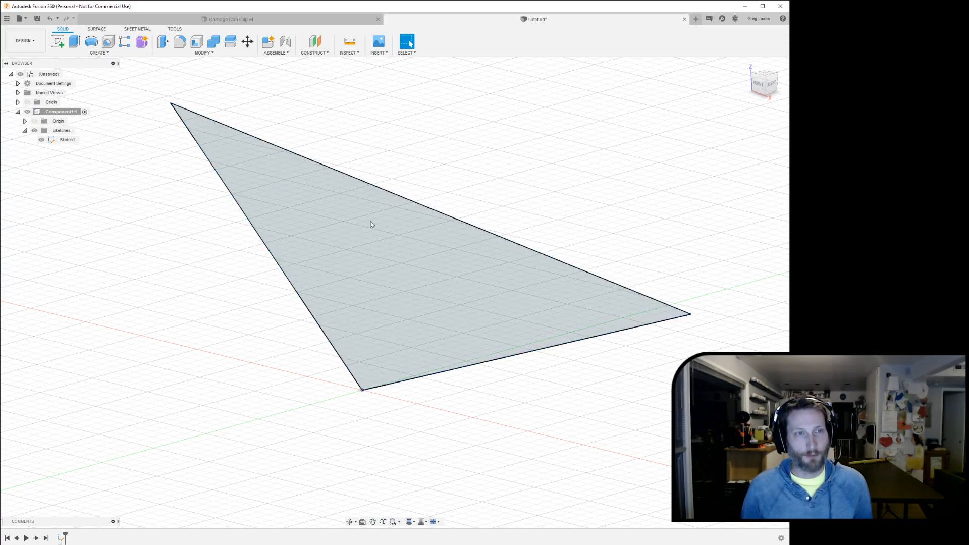
left_click(337, 266)
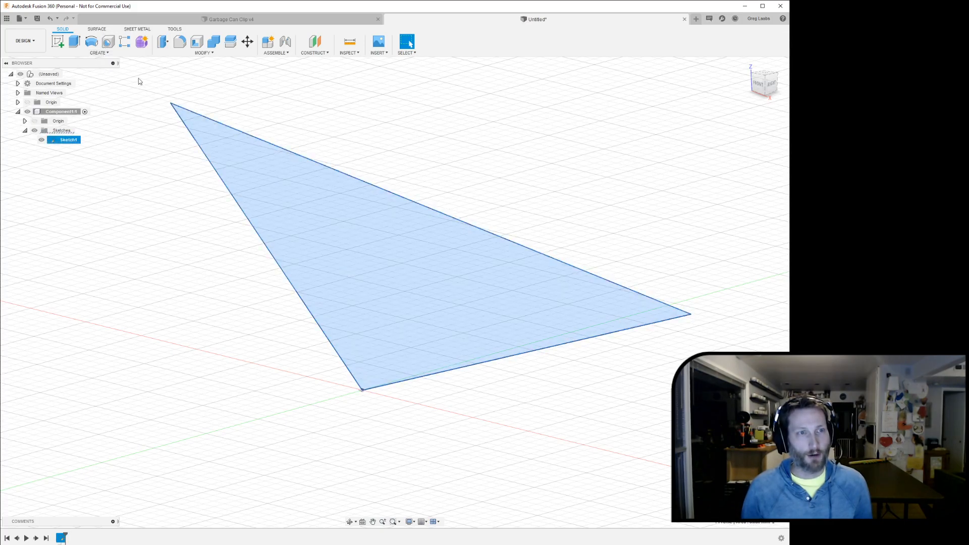
left_click(99, 52)
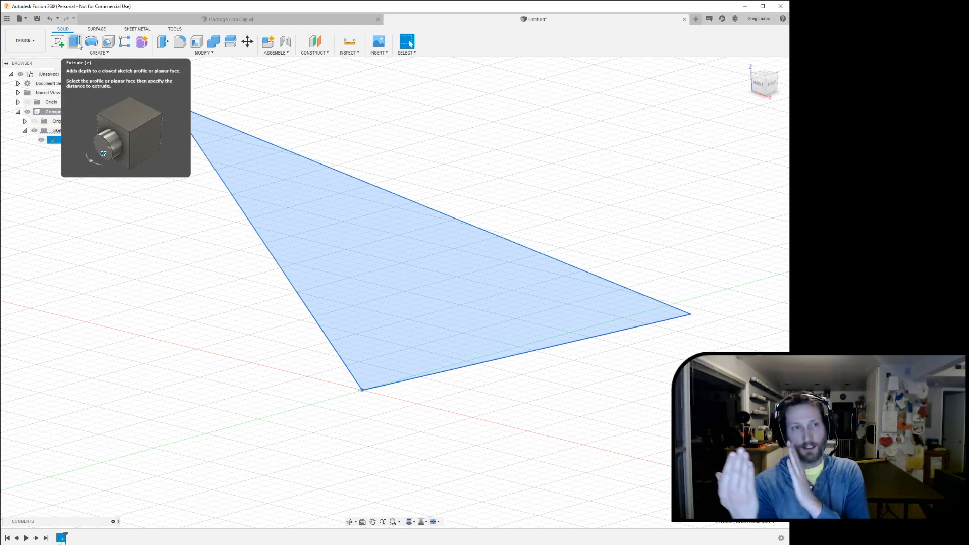
left_click(92, 42)
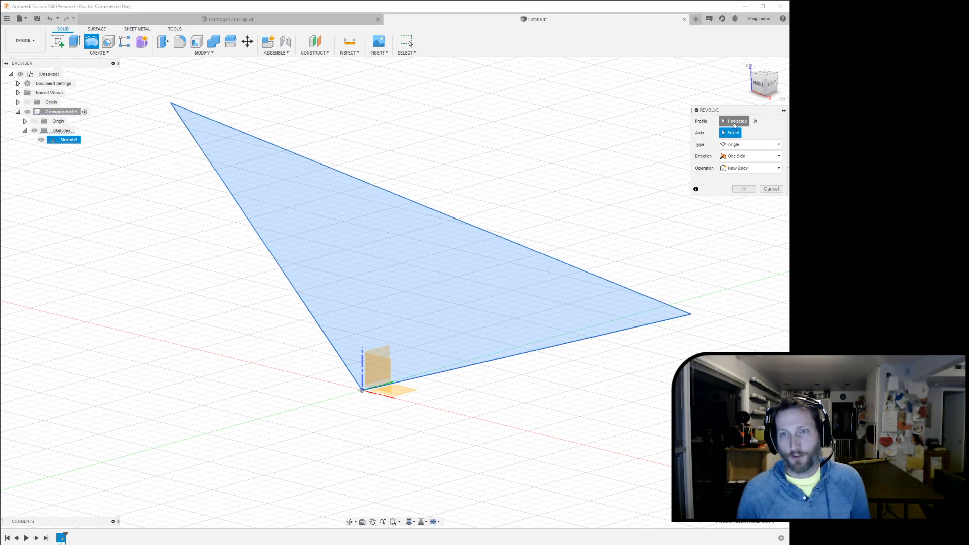
left_click(726, 122)
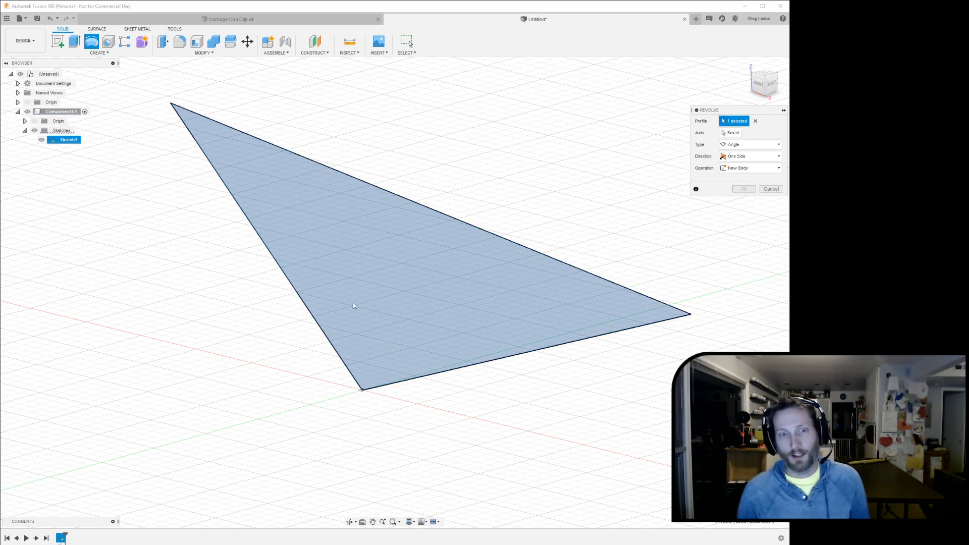
left_click(416, 287)
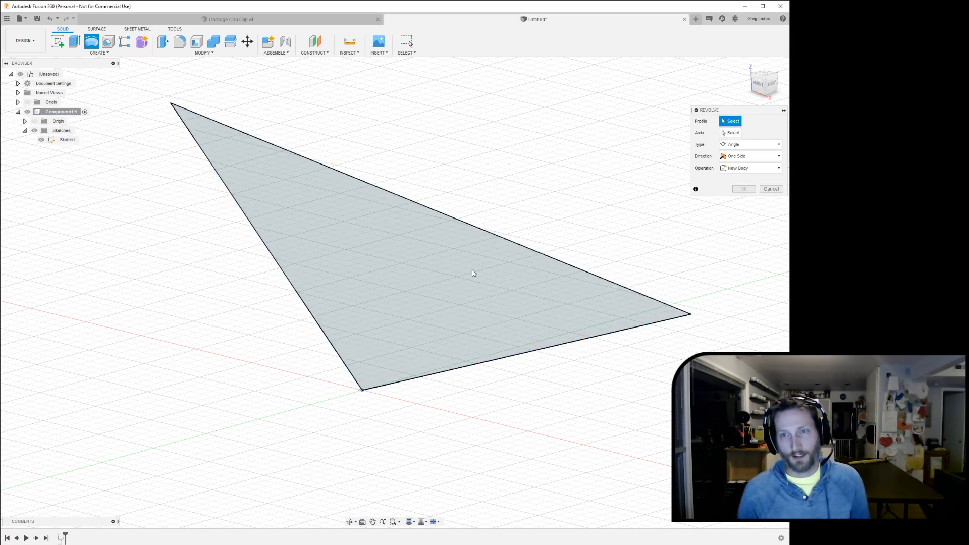
left_click(444, 298)
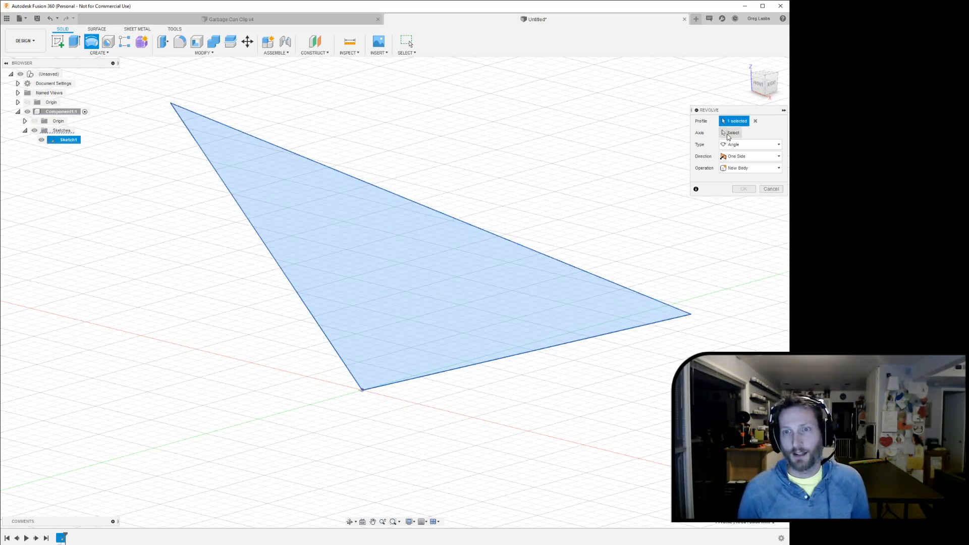
Step: Try to use the vertical Z axis through the origin as the revolve axis
left_click(730, 132)
middle_click_drag(248, 349, 342, 344, "shift")
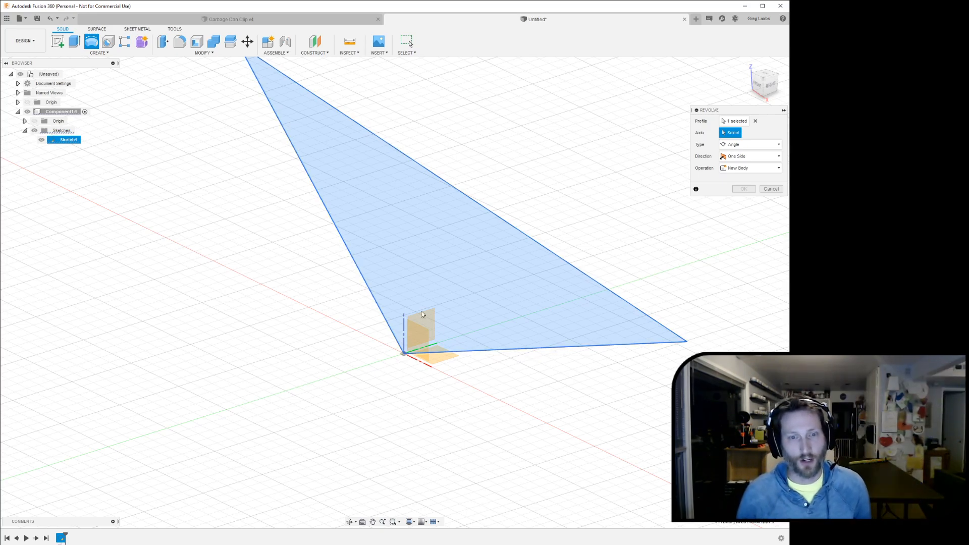
middle_click_drag(353, 393, 294, 343, "shift")
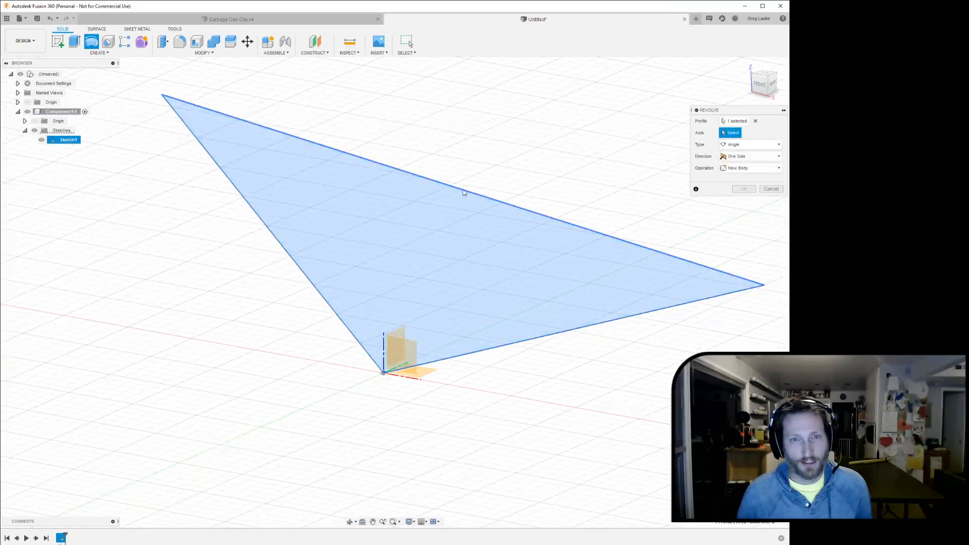
left_click(384, 354)
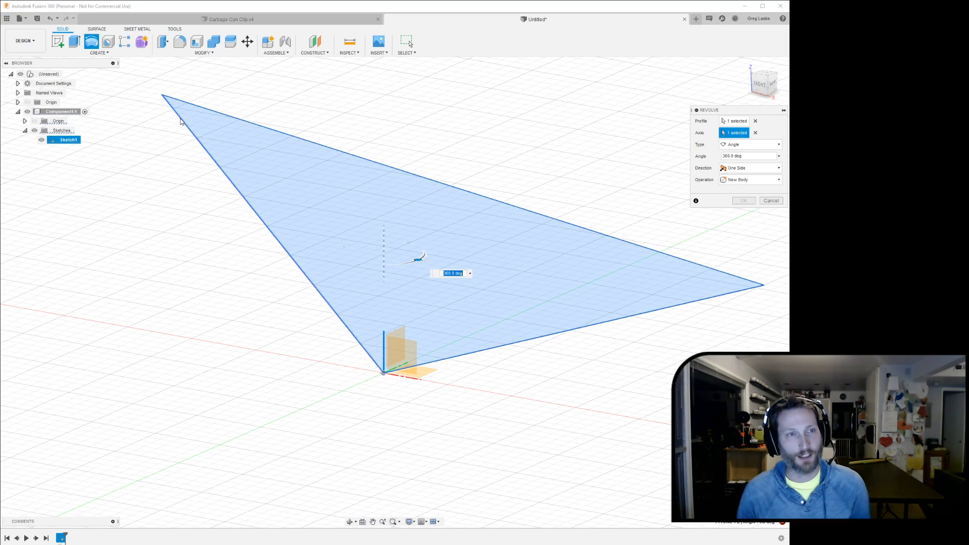
Step: Revolve the triangle 360 degrees about its steep side running from the origin, as a new body
left_click(286, 251)
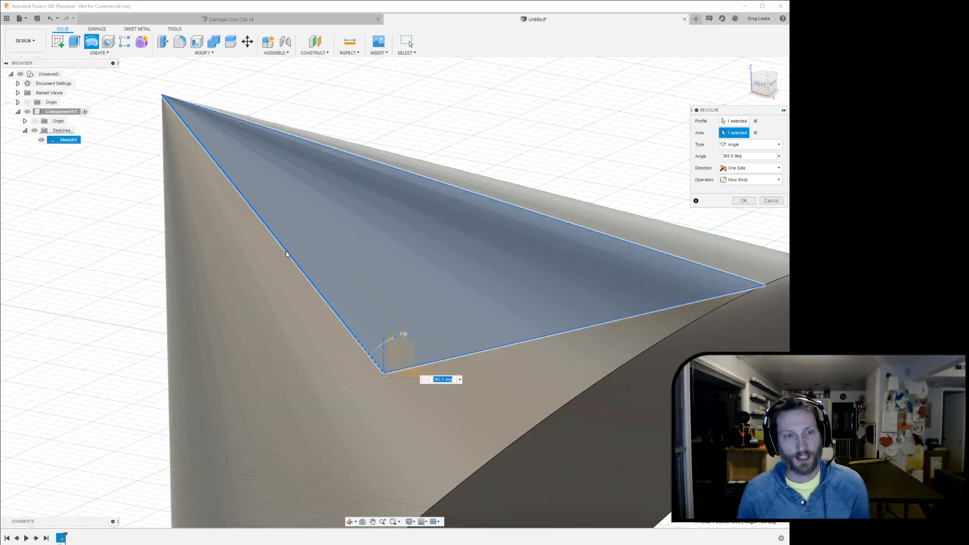
scroll(507, 170, "down", 5)
middle_click_drag(541, 199, 614, 310, "shift")
middle_click_drag(530, 299, 640, 368, "shift")
middle_click_drag(460, 294, 678, 331, "shift")
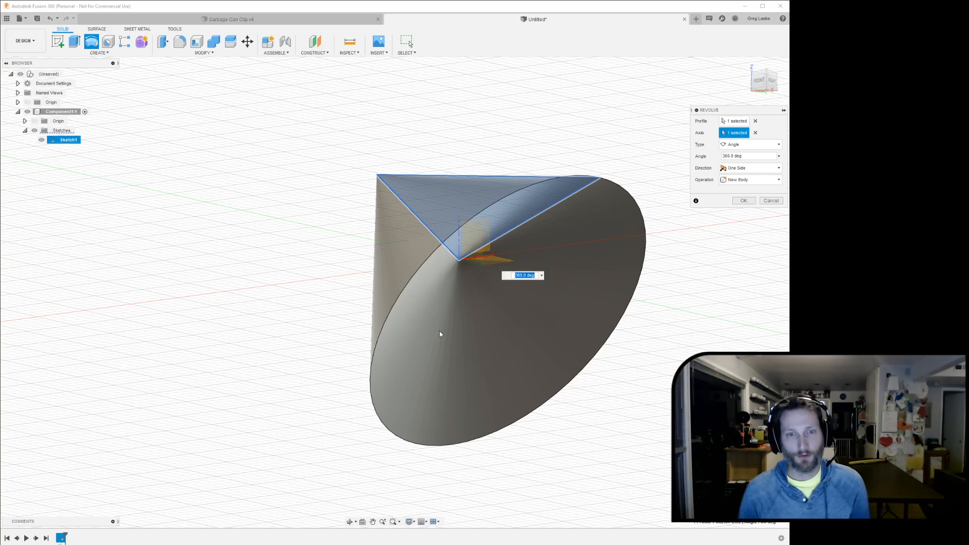
left_click(744, 201)
mouse_move(253, 266)
middle_mouse_down("shift")
mouse_move(298, 201)
mouse_move(247, 238)
mouse_move(221, 288)
mouse_move(238, 233)
mouse_move(275, 225)
mouse_move(268, 253)
mouse_move(251, 264)
middle_mouse_up("shift")
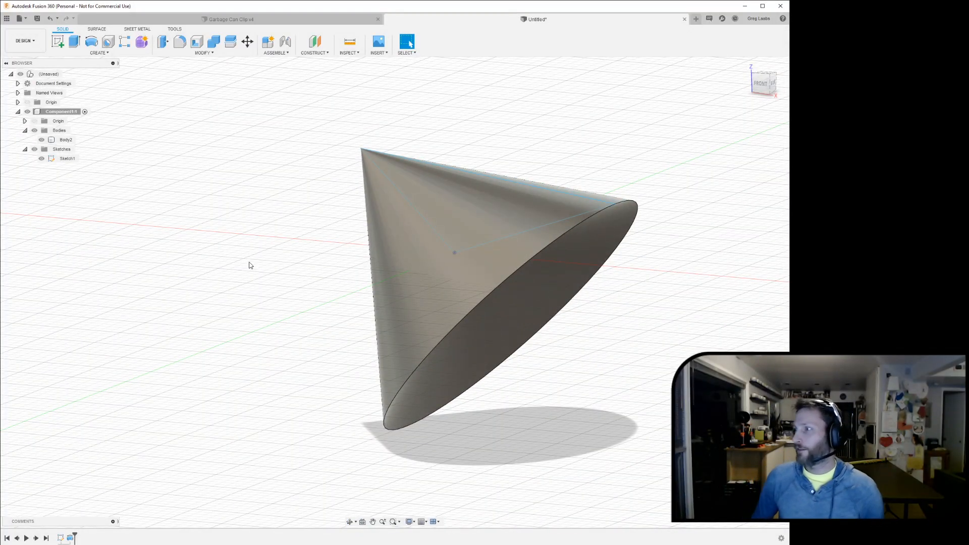
Step: Close the untitled practice design without saving it and create a new empty design
left_click(274, 22)
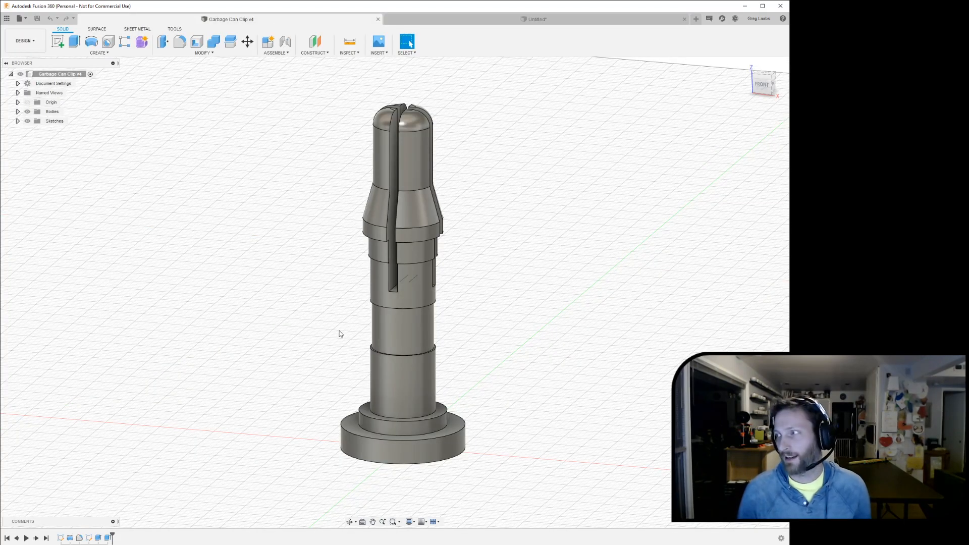
left_click(513, 15)
left_click(685, 19)
left_click(397, 289)
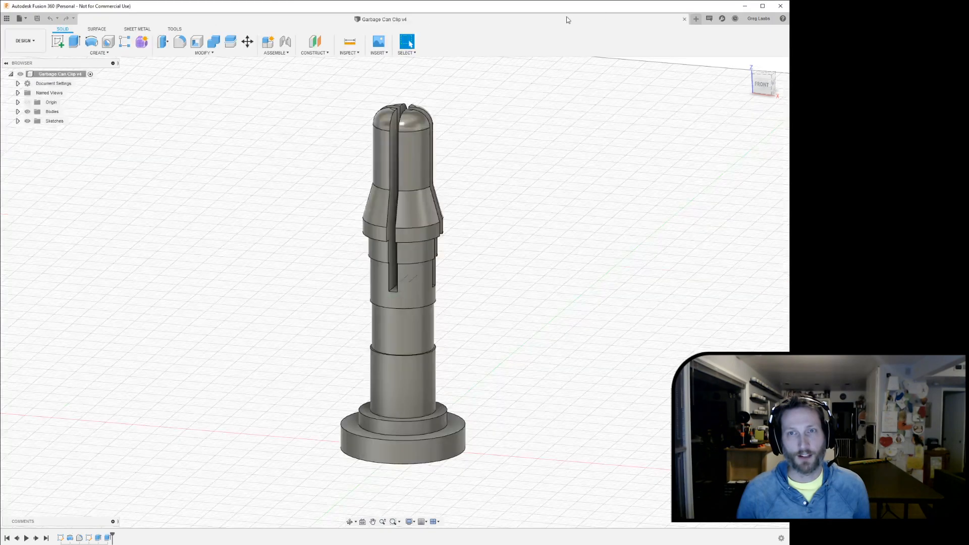
left_click(697, 19)
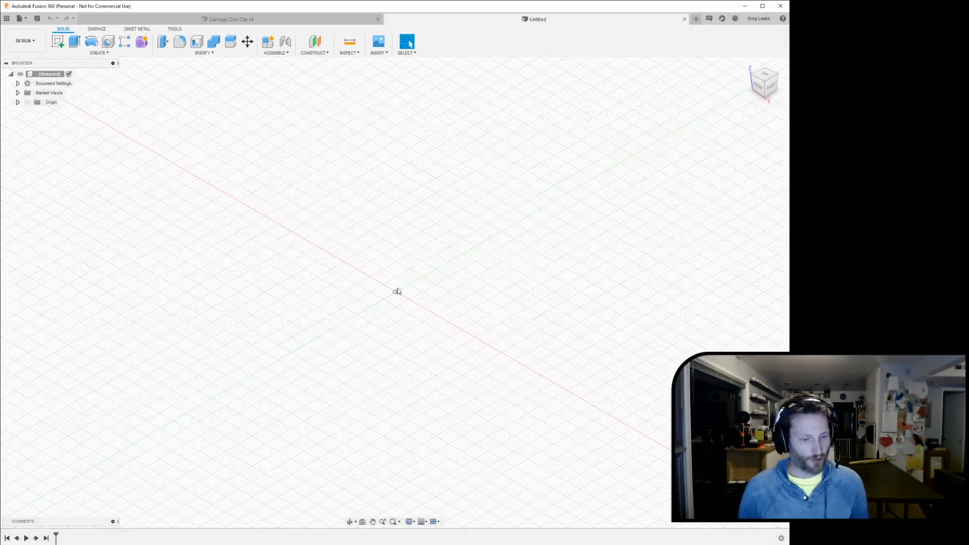
Step: Switch to Photos, browse back to the original clip photo 2.HEIC, and place its window beside the Fusion 360 window
left_click(673, 542)
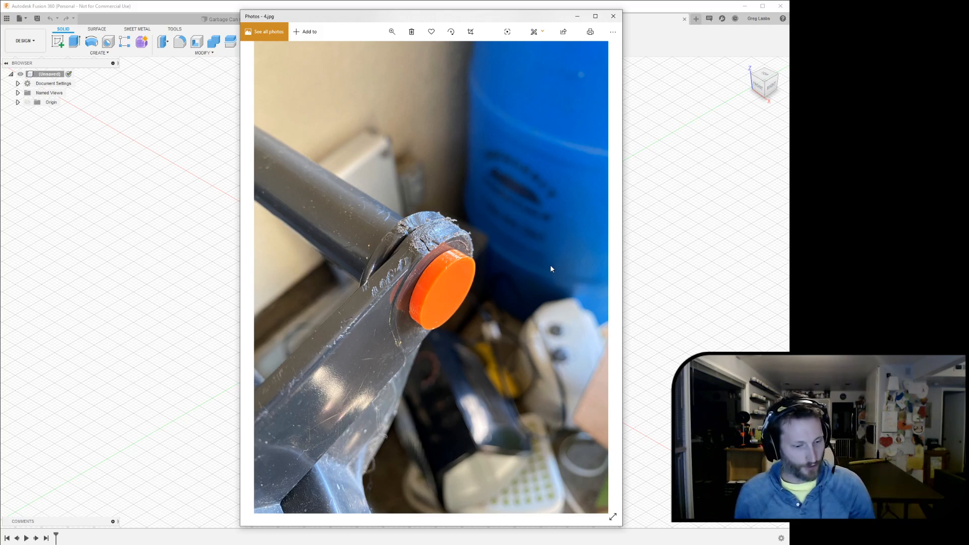
key("Left")
key("Left")
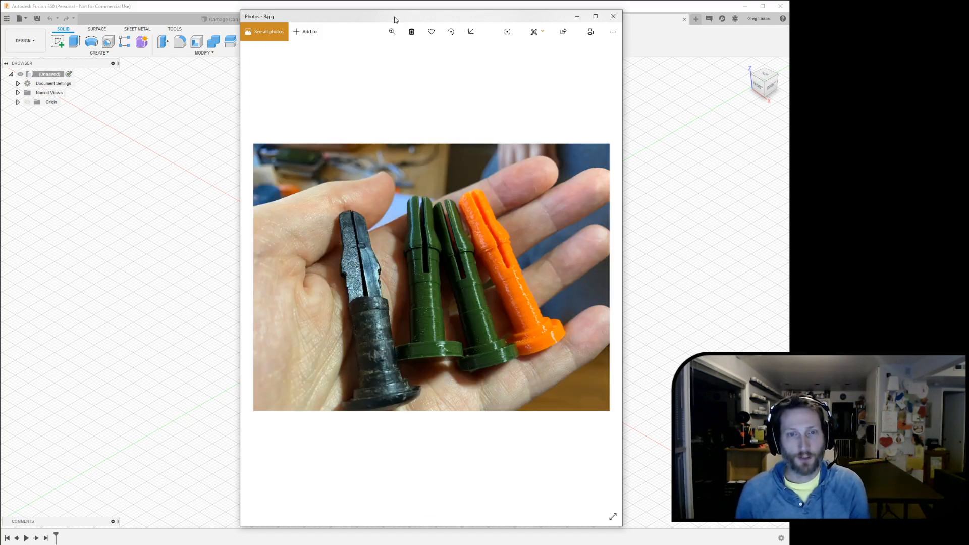
left_click_drag(397, 21, 854, 9)
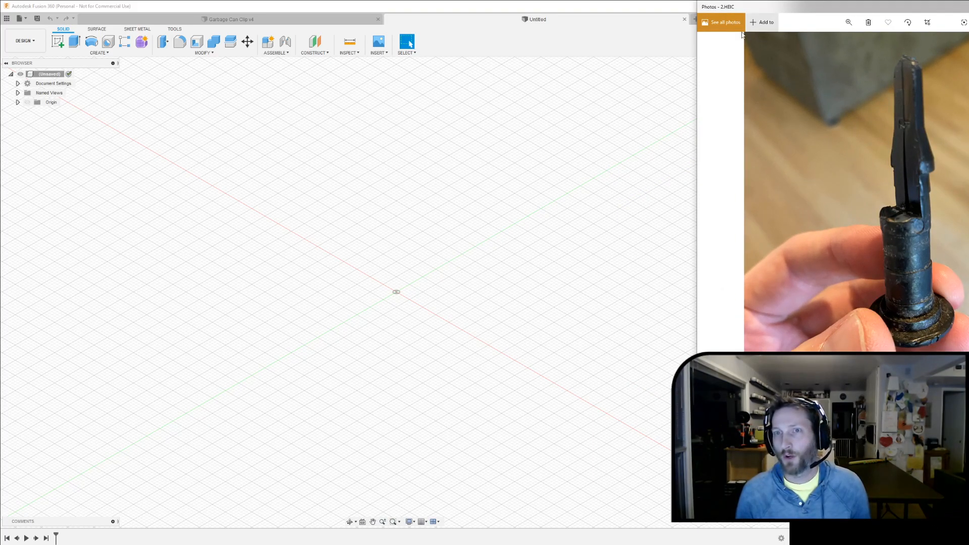
left_click(609, 9)
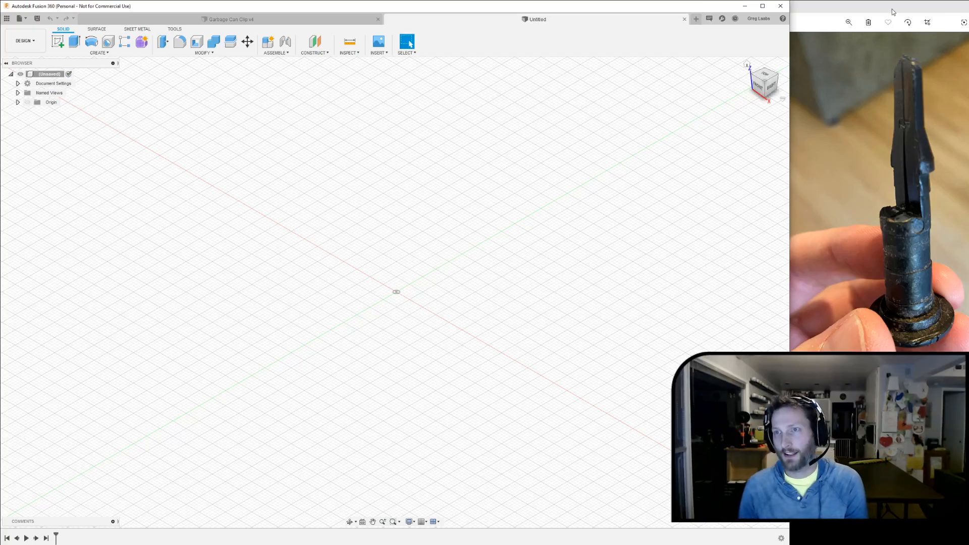
left_click_drag(892, 11, 873, 11)
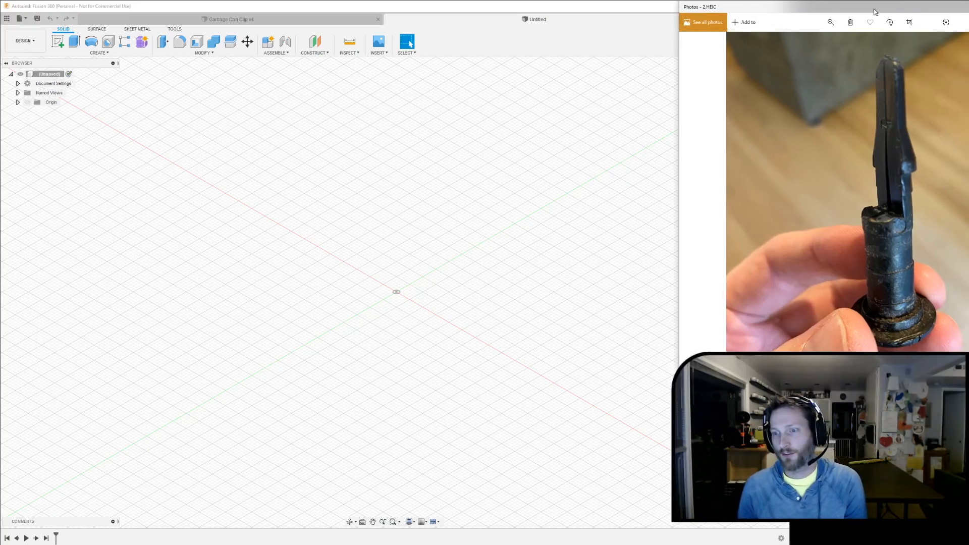
left_click(567, 8)
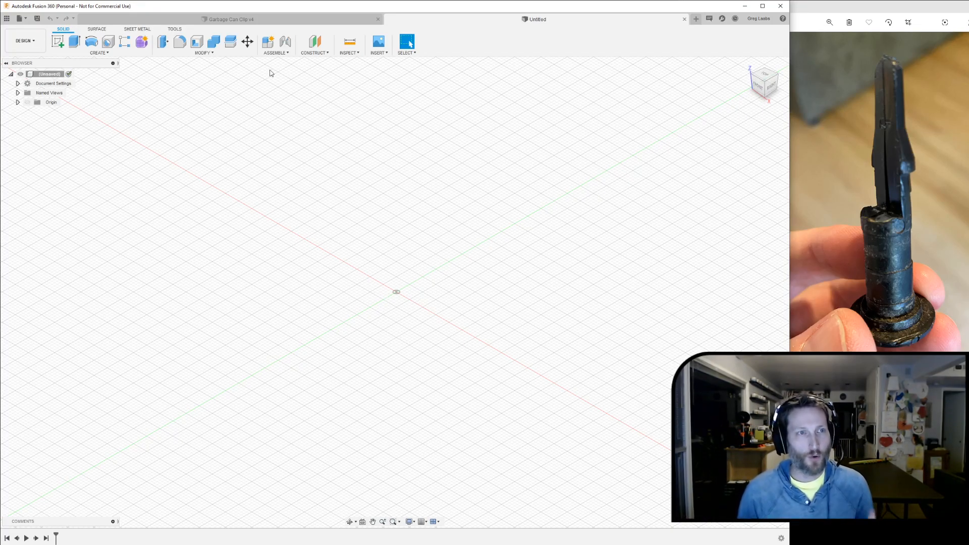
Step: Start a new sketch on the vertical front plane (XZ) through the origin
left_click(57, 41)
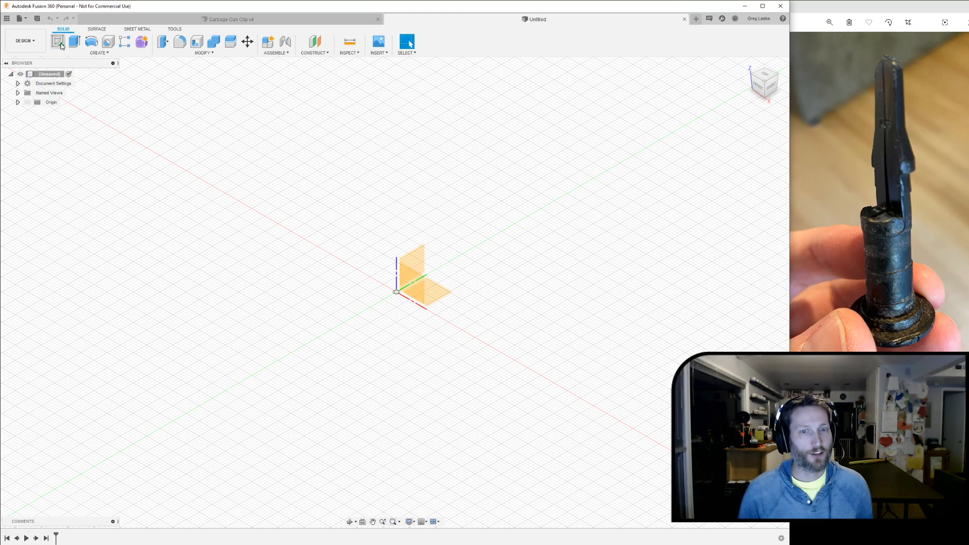
left_click(415, 289)
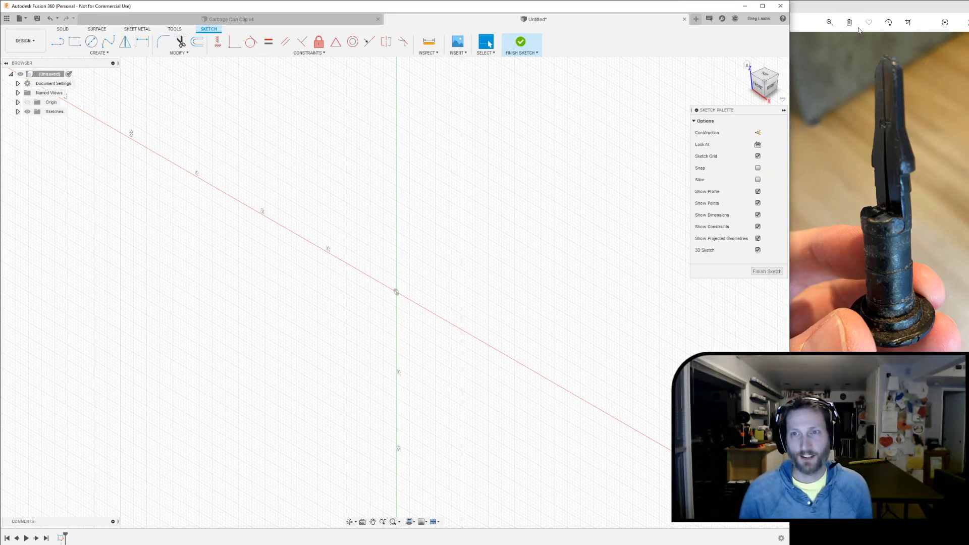
scroll(409, 275, "up", 5)
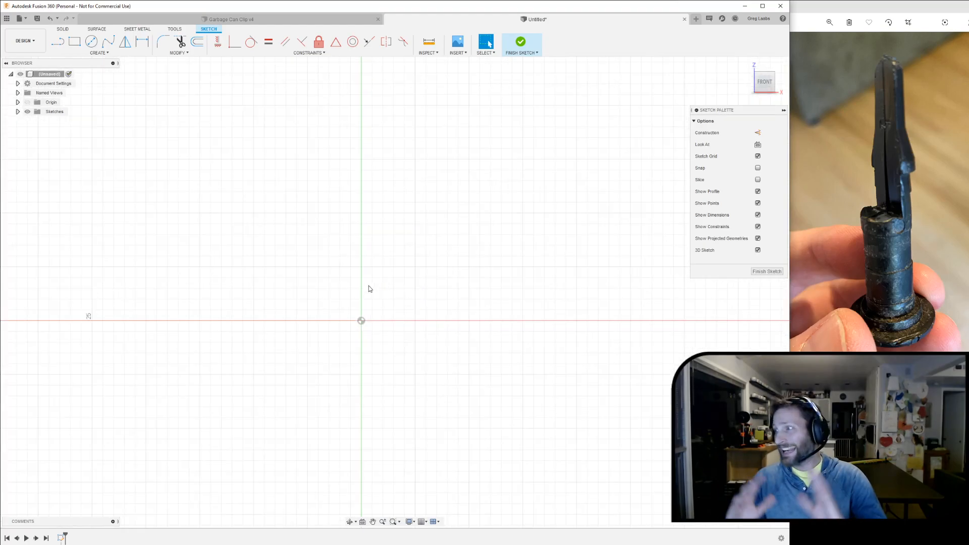
scroll(354, 232, "down", 3)
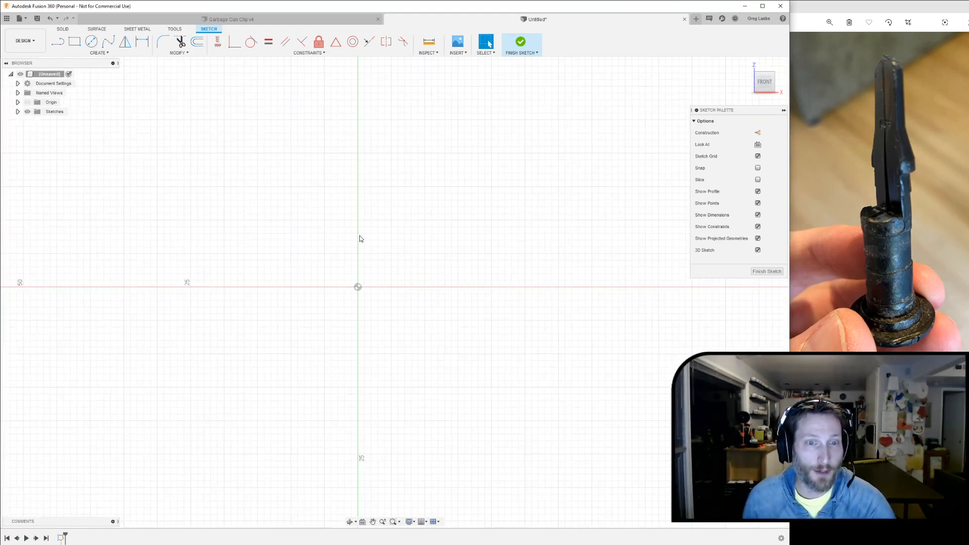
middle_click_drag(405, 211, 389, 255)
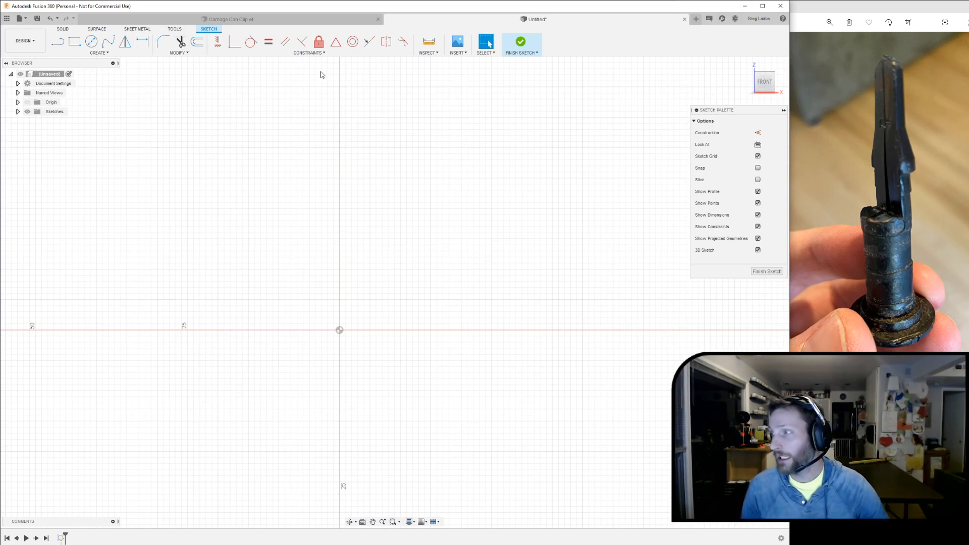
Step: Draw the clip's flange half-profile: a base line from the origin along the X axis, stepping up and inwards
left_click(58, 42)
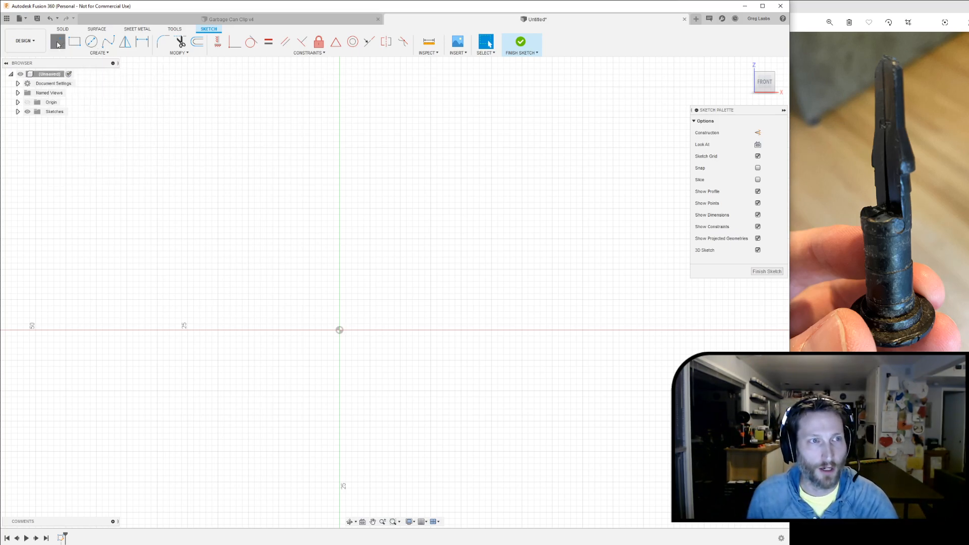
left_click(339, 331)
scroll(333, 336, "up", 5)
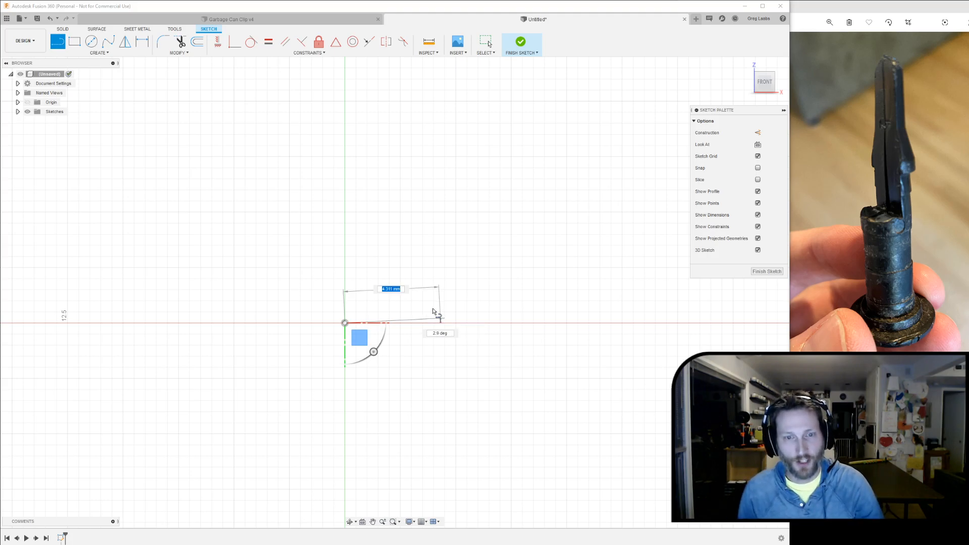
left_click(510, 322)
left_click_drag(511, 305, 460, 284)
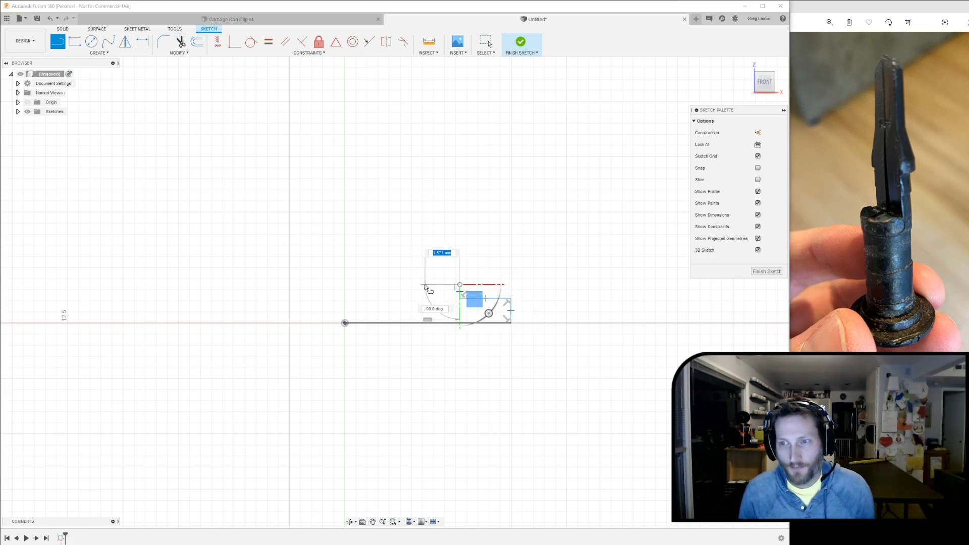
Step: Continue the outline inwards and upwards with stepped, narrowing segments for the collar and shaft
left_click(423, 284)
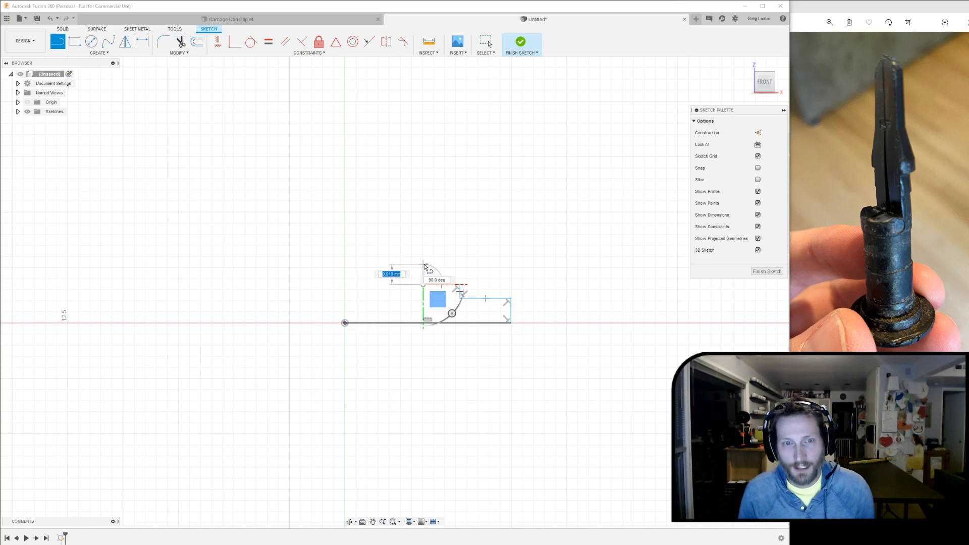
left_click(423, 264)
left_click(417, 264)
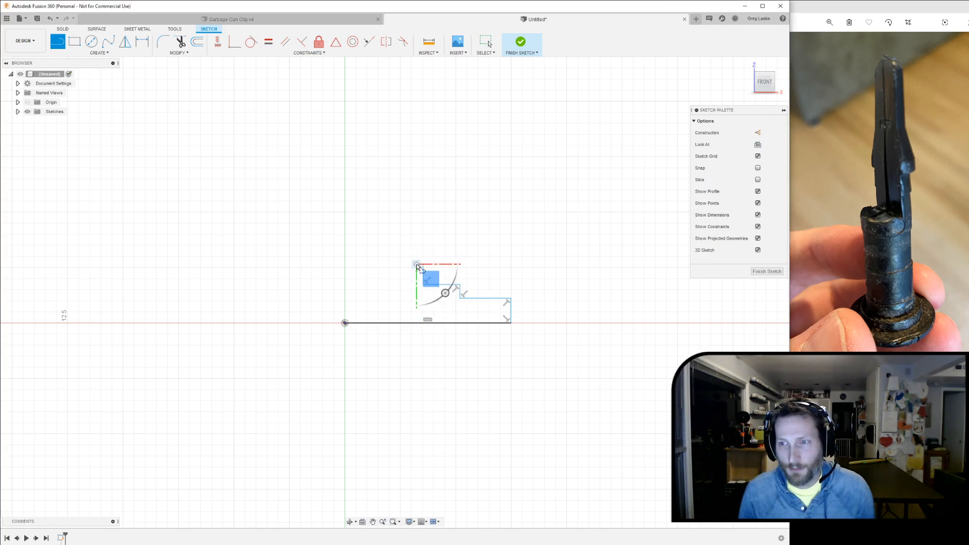
left_click(414, 222)
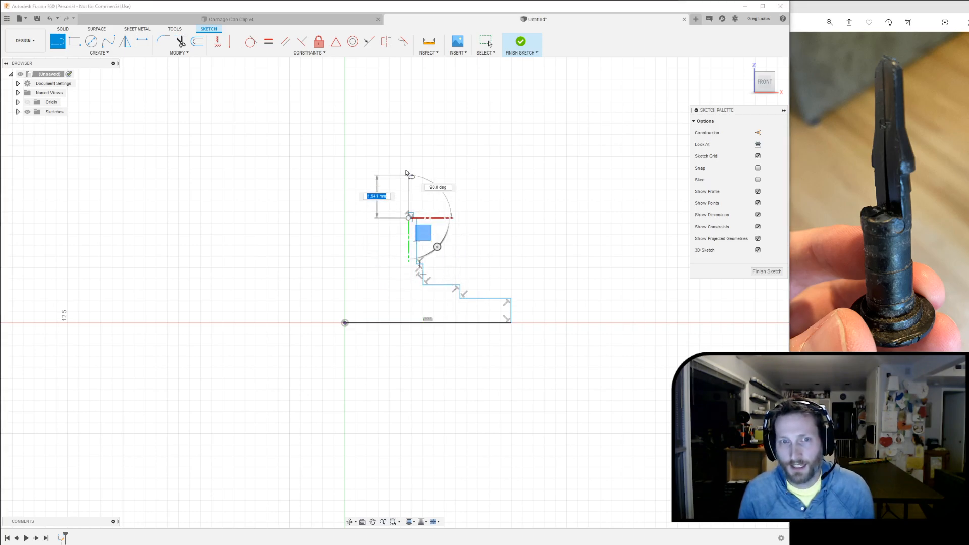
left_click(409, 219)
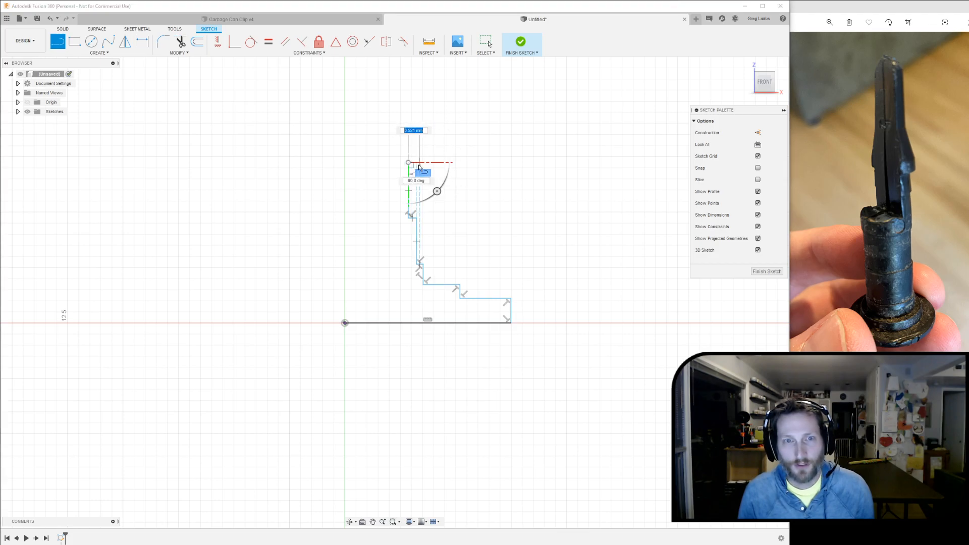
Step: Draw two small outward steps above the shaft for the retaining lip, the first ledge about 0.19 mm wide
scroll(418, 165, "up", 5)
scroll(415, 165, "up", 5)
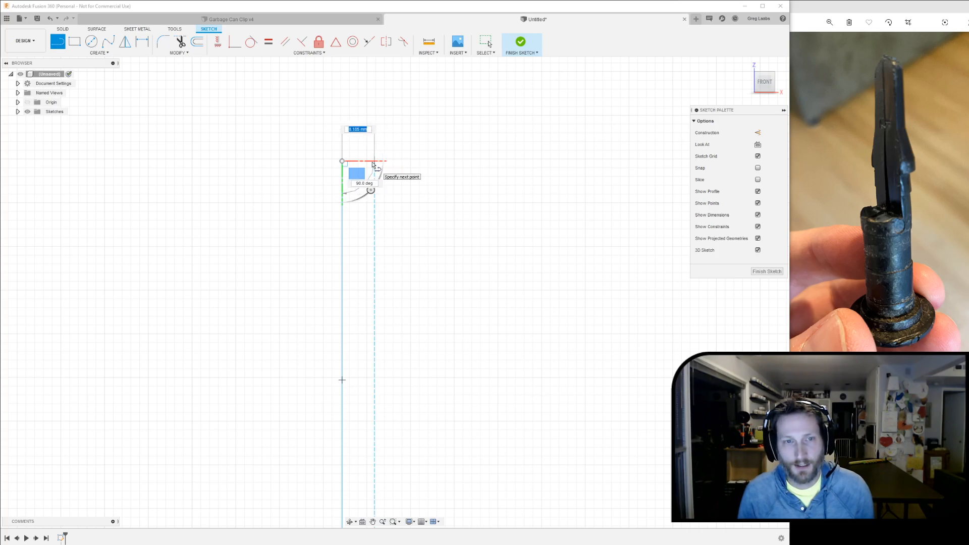
left_click(375, 161)
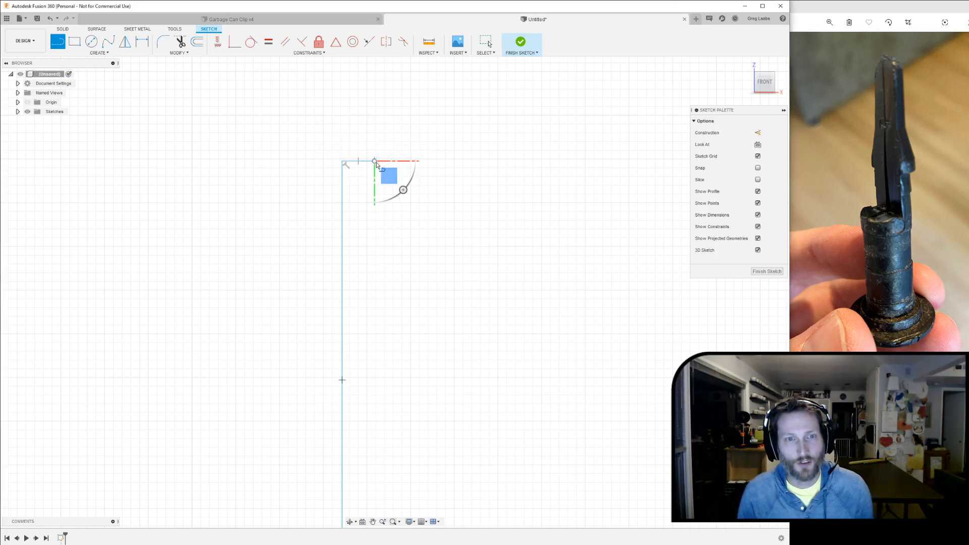
middle_click_drag(378, 117, 390, 259)
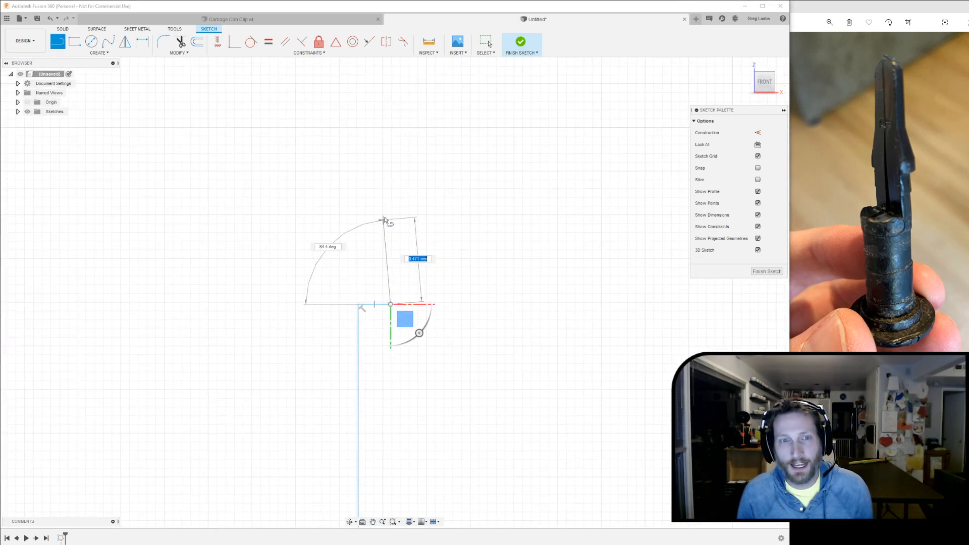
left_click(392, 203)
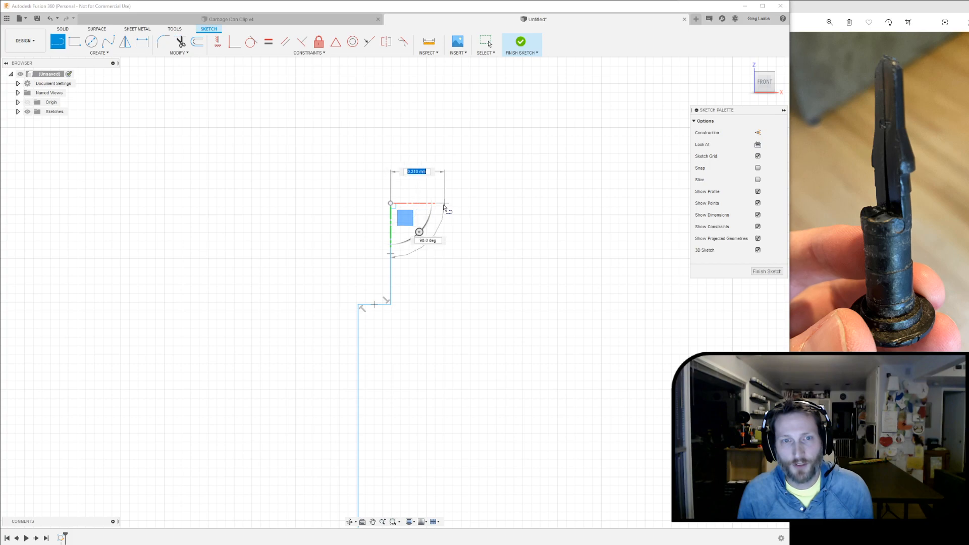
left_click(414, 203)
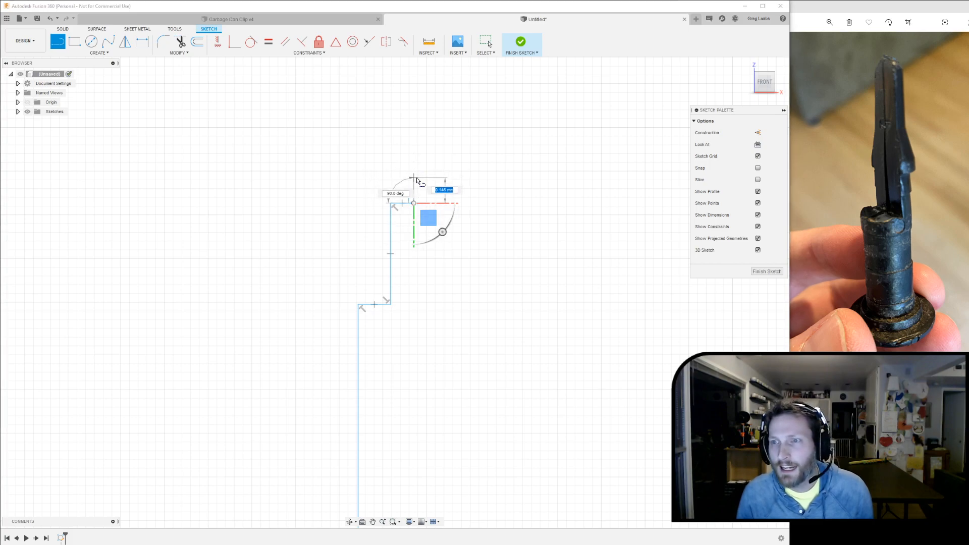
left_click(408, 169)
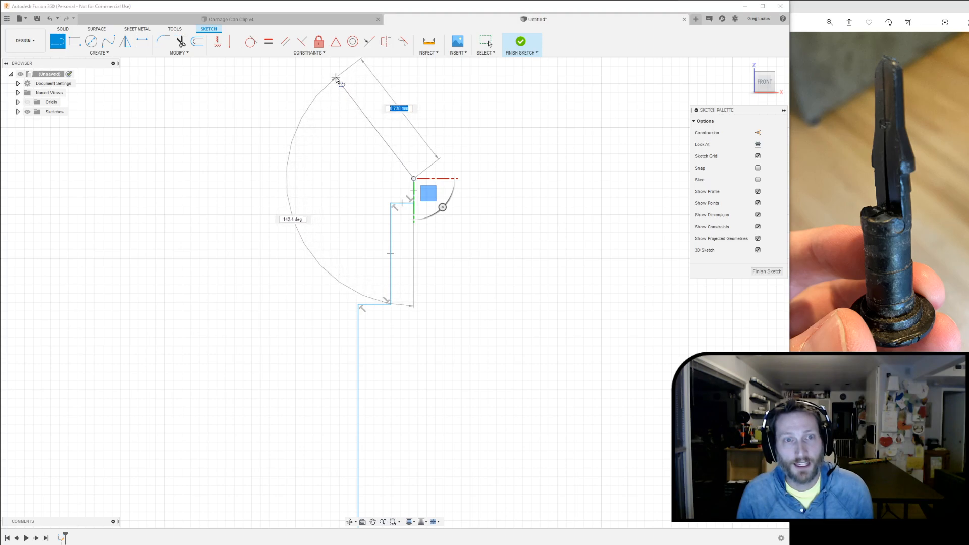
Step: Slope the outline inwards above the lip with a slanted line about 0.7 mm long, followed by a vertical line up
left_click(339, 83)
middle_click_drag(318, 126, 378, 395)
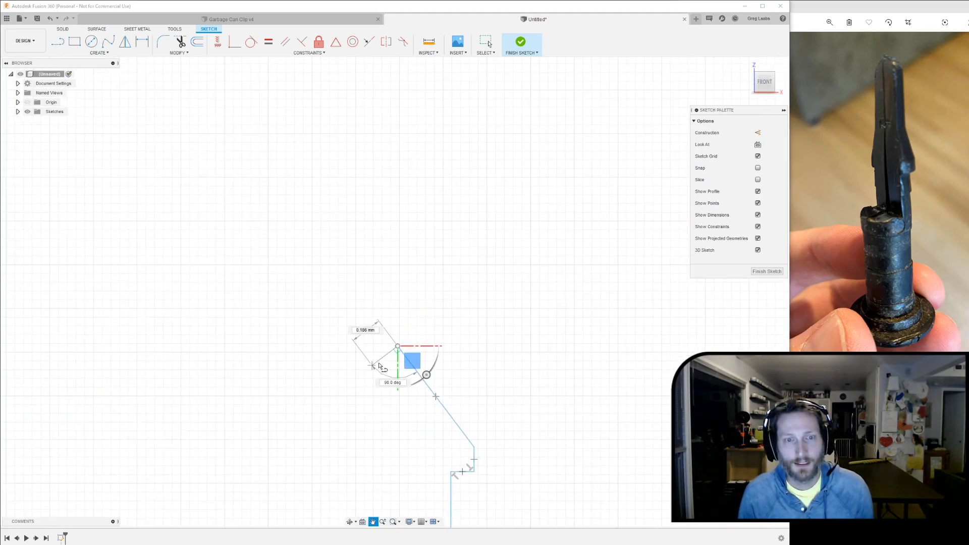
left_click(397, 215)
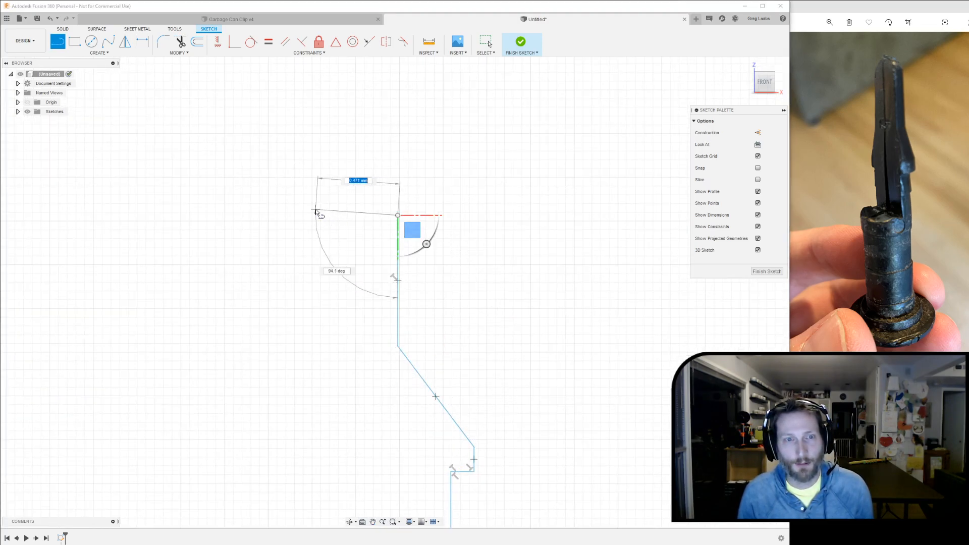
Step: Close the profile with a horizontal top line to the Z axis and a vertical line down to the origin, and finish the sketch
scroll(349, 222, "down", 4)
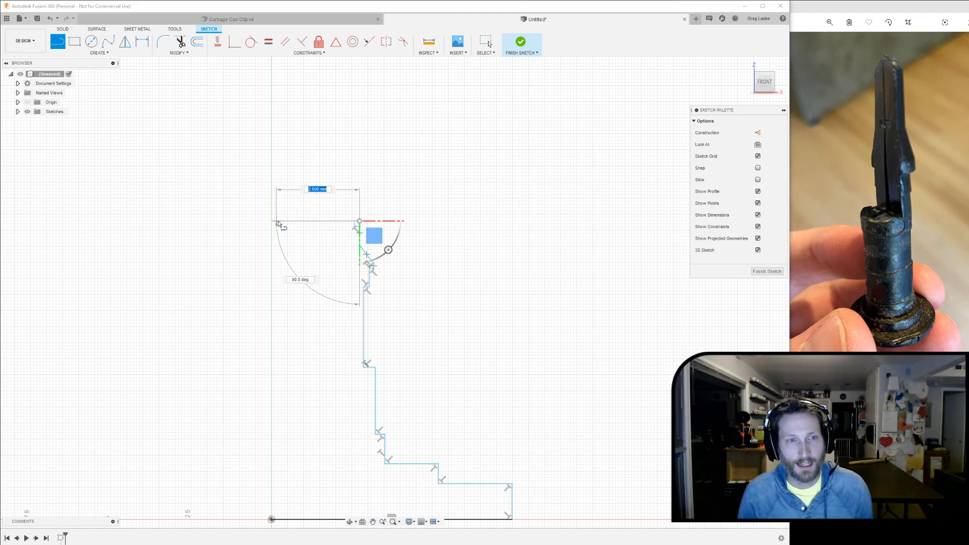
middle_click_drag(281, 218, 357, 217)
scroll(351, 221, "up", 3)
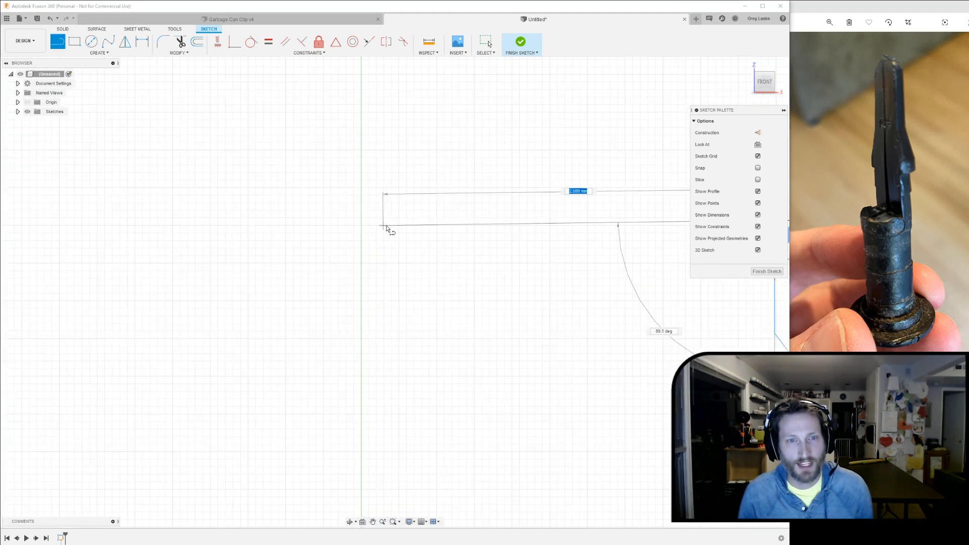
left_click(361, 221)
left_click_drag(362, 219, 369, 331)
scroll(356, 298, "up", 2)
scroll(366, 323, "down", 3)
scroll(369, 331, "down", 3)
mouse_move(433, 472)
middle_mouse_down()
mouse_move(401, 260)
mouse_move(381, 375)
mouse_move(369, 234)
middle_mouse_up()
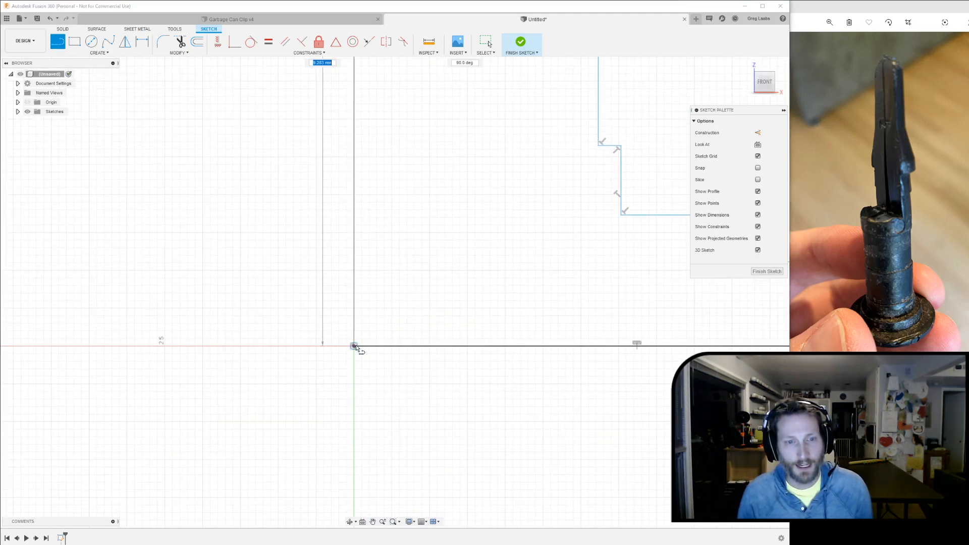
left_click(353, 347)
scroll(206, 285, "up", 3)
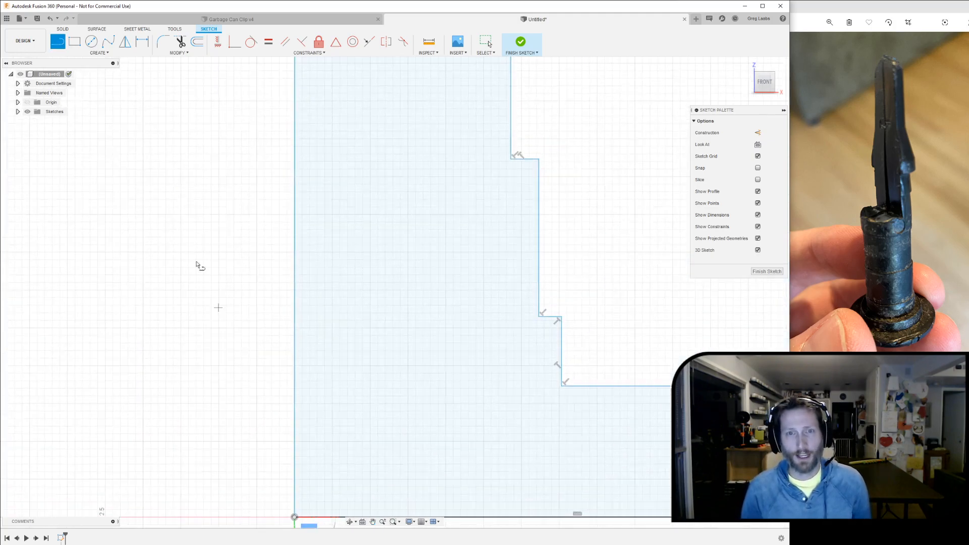
scroll(276, 209, "down", 3)
middle_click_drag(276, 209, 271, 266)
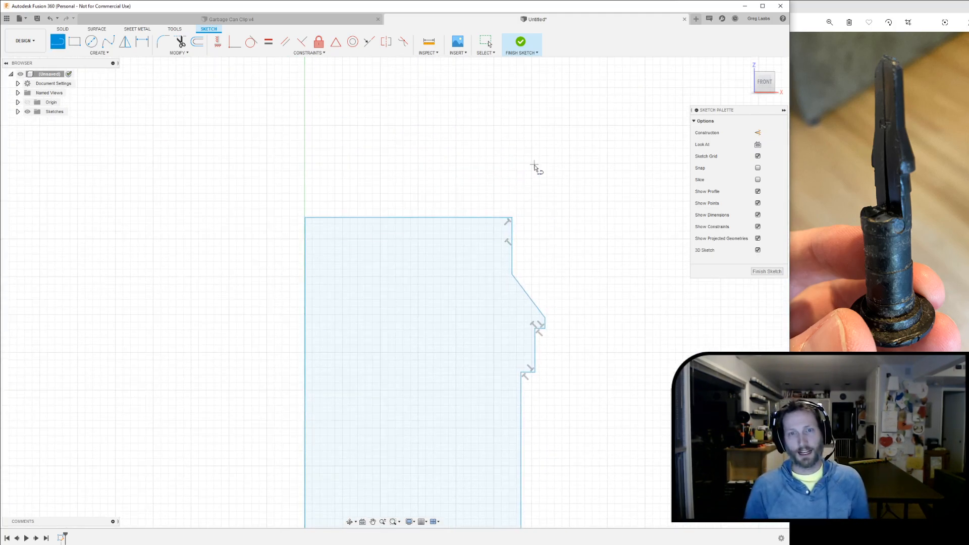
left_click(767, 272)
scroll(486, 178, "up", 3)
scroll(486, 177, "down", 5)
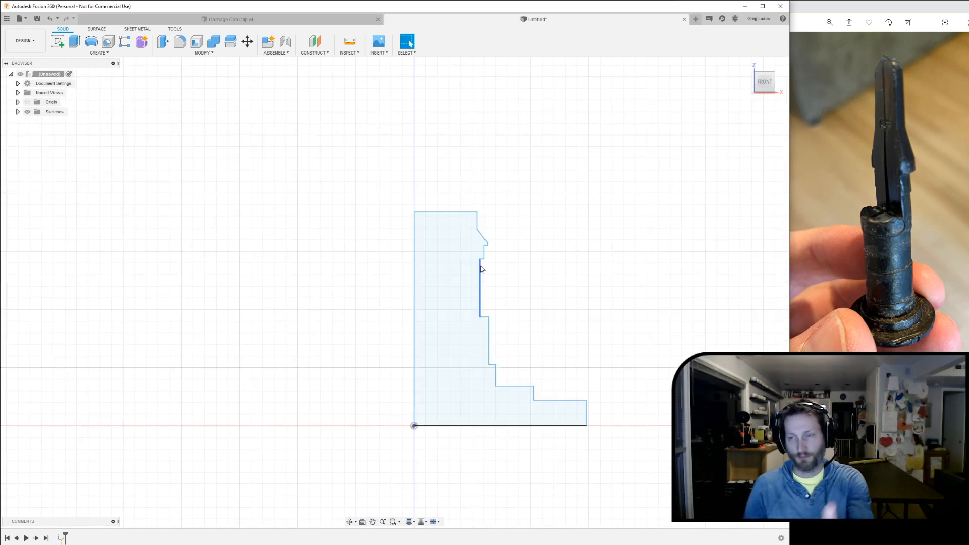
Step: Revolve the closed profile 360 degrees about its vertical edge on the Z axis as a new body
mouse_move(534, 275)
middle_mouse_down("shift")
mouse_move(560, 289)
mouse_move(522, 307)
mouse_move(556, 301)
middle_mouse_up("shift")
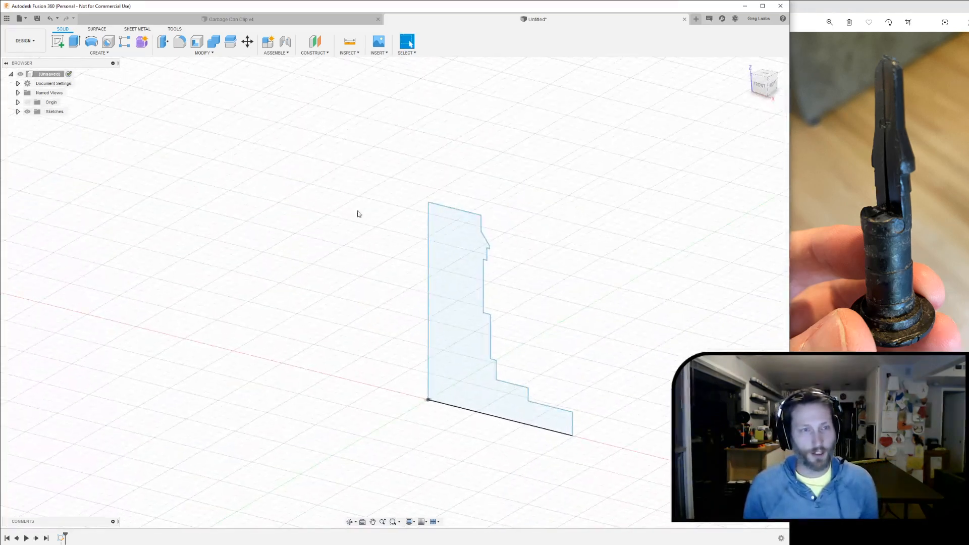
left_click(444, 330)
left_click(91, 42)
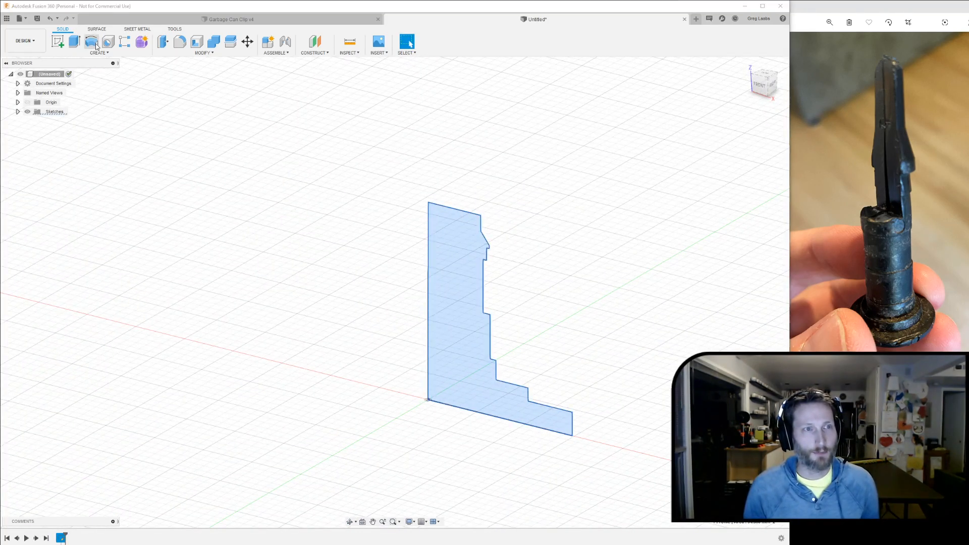
left_click(430, 309)
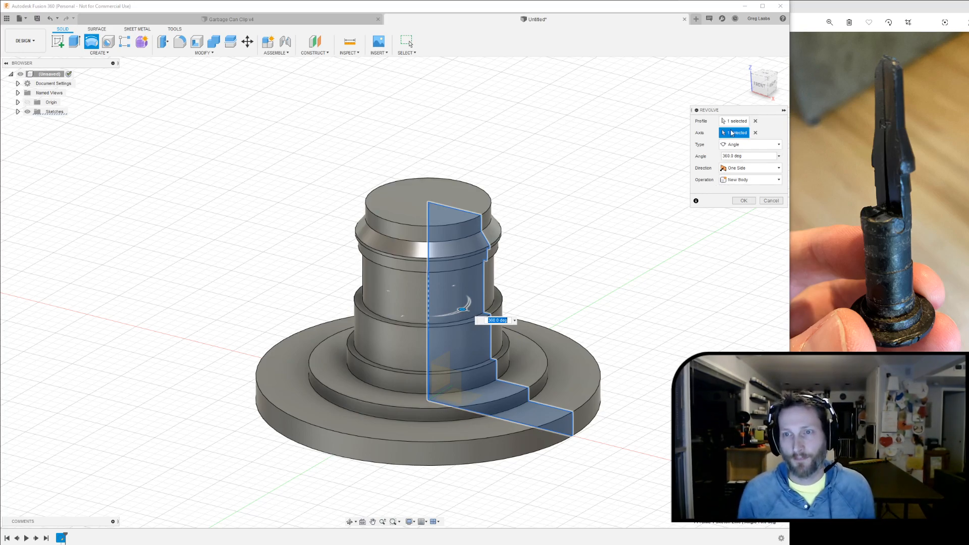
left_click(744, 201)
mouse_move(623, 283)
middle_mouse_down("shift")
mouse_move(641, 264)
mouse_move(659, 277)
mouse_move(615, 283)
mouse_move(626, 282)
middle_mouse_up("shift")
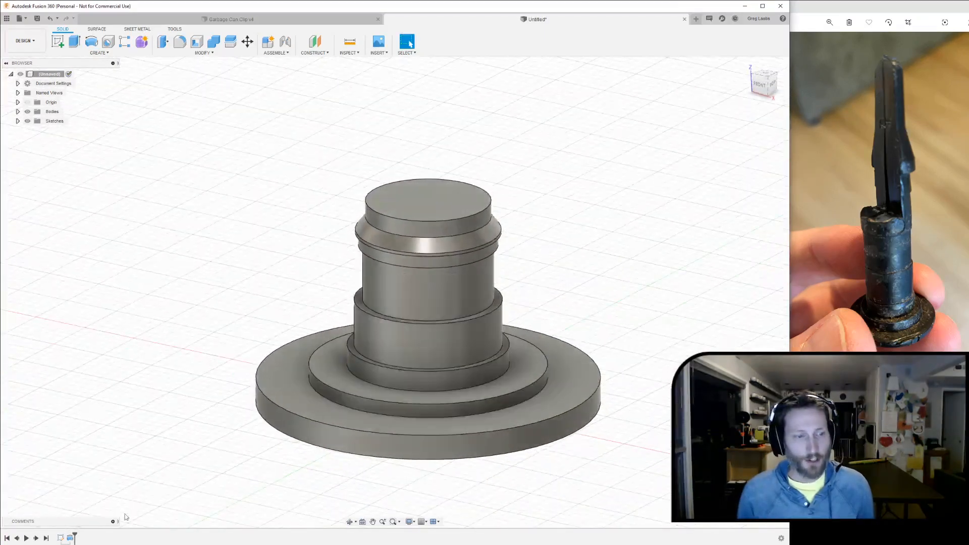
Step: Reopen the revolved body's profile sketch for editing
double_click(61, 539)
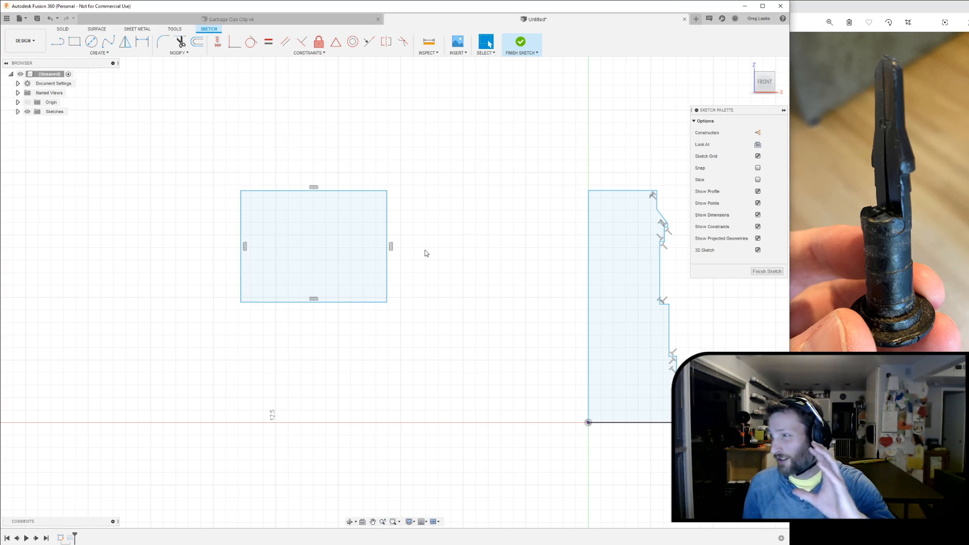
Step: Draw a second two-point rectangle, about 4 by 3.3 mm, beside the existing rectangle and undo it
left_click(74, 42)
left_click(62, 230)
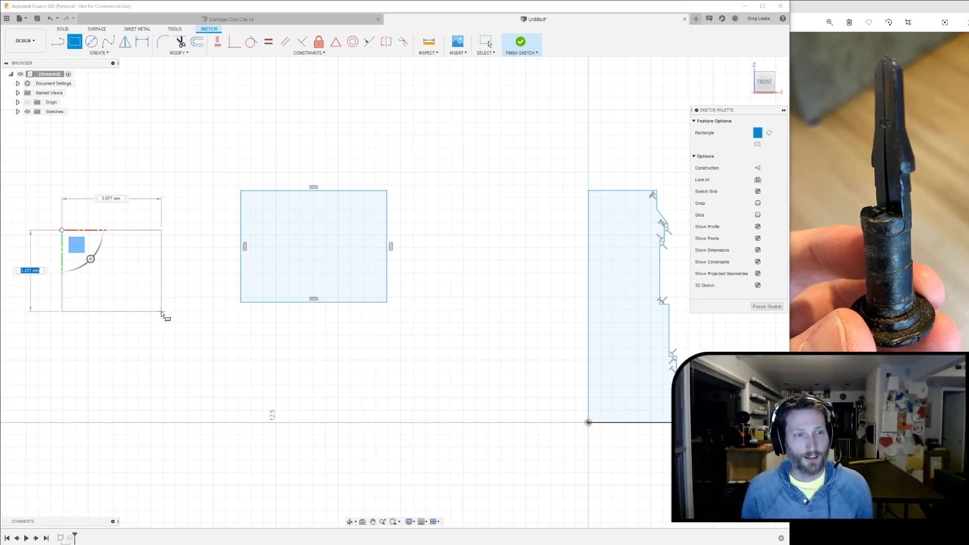
left_click(161, 312)
right_click(159, 295)
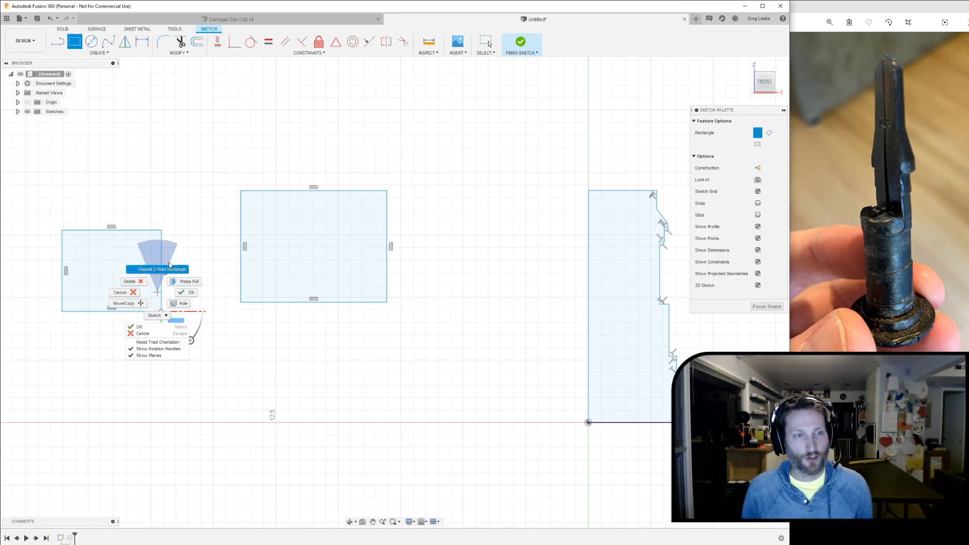
left_click(188, 293)
key("ctrl+z")
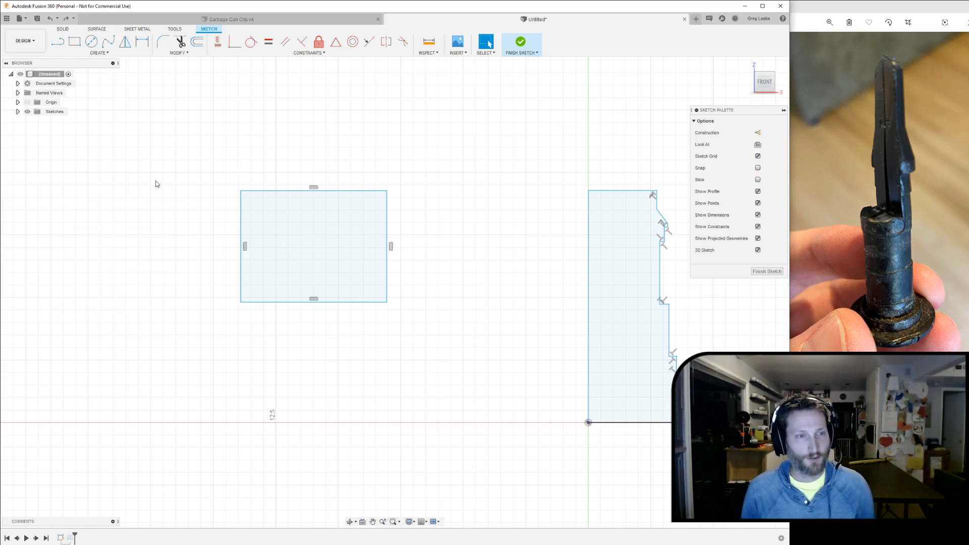
scroll(197, 267, "up", 3)
scroll(214, 247, "down", 1)
scroll(225, 240, "up", 1)
scroll(253, 232, "down", 2)
scroll(253, 219, "up", 4)
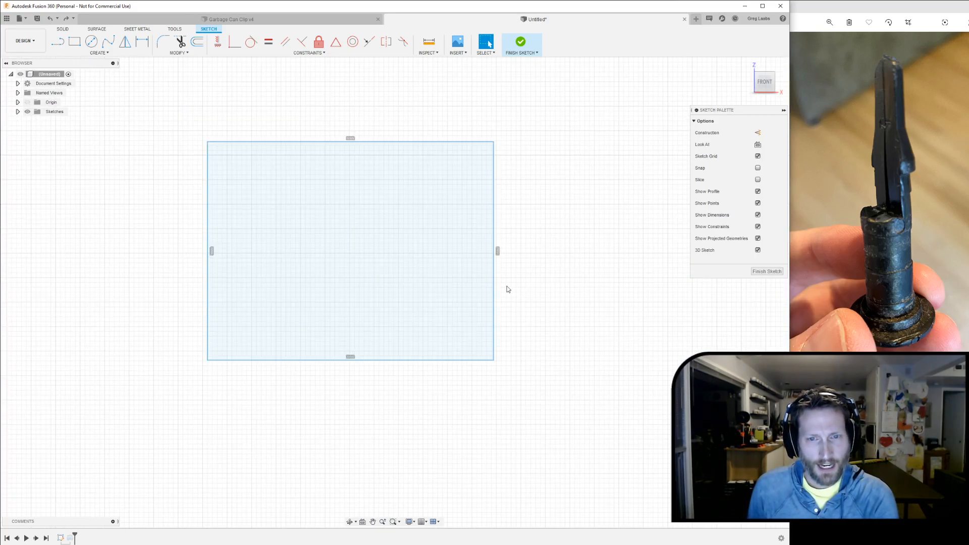
Step: Examine the rectangle's edge and corner constraints, and widen the rectangle by moving its right vertical edge outward
middle_click_drag(149, 213, 204, 223)
left_click(336, 257)
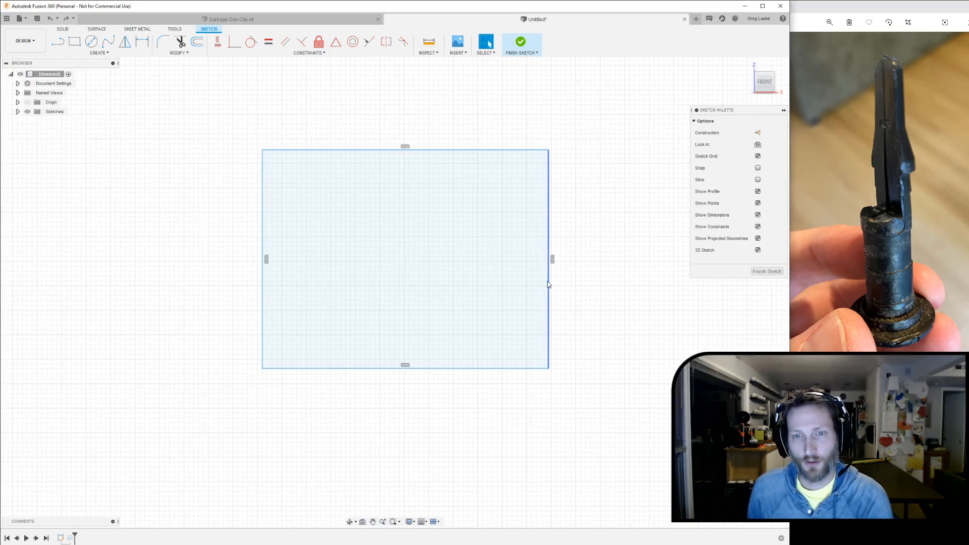
left_click(306, 151)
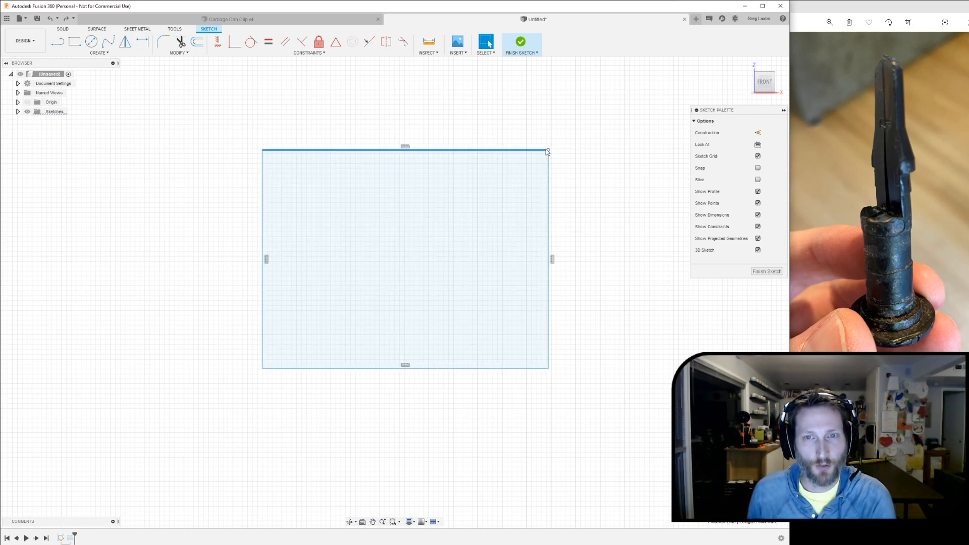
middle_click_drag(590, 174, 554, 233)
scroll(548, 192, "up", 3)
mouse_move(569, 351)
middle_mouse_down()
mouse_move(637, 197)
mouse_move(638, 294)
mouse_move(571, 285)
middle_mouse_up()
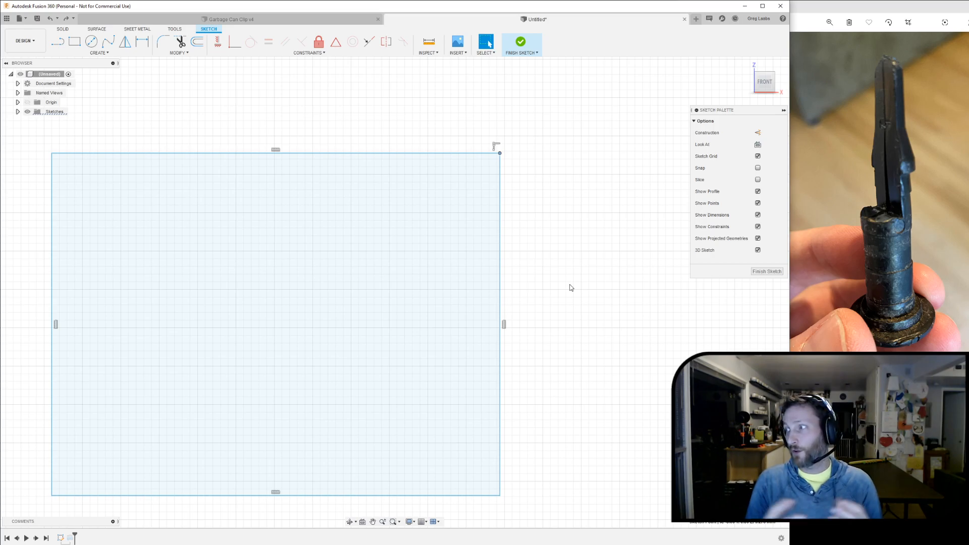
left_click_drag(500, 284, 541, 311)
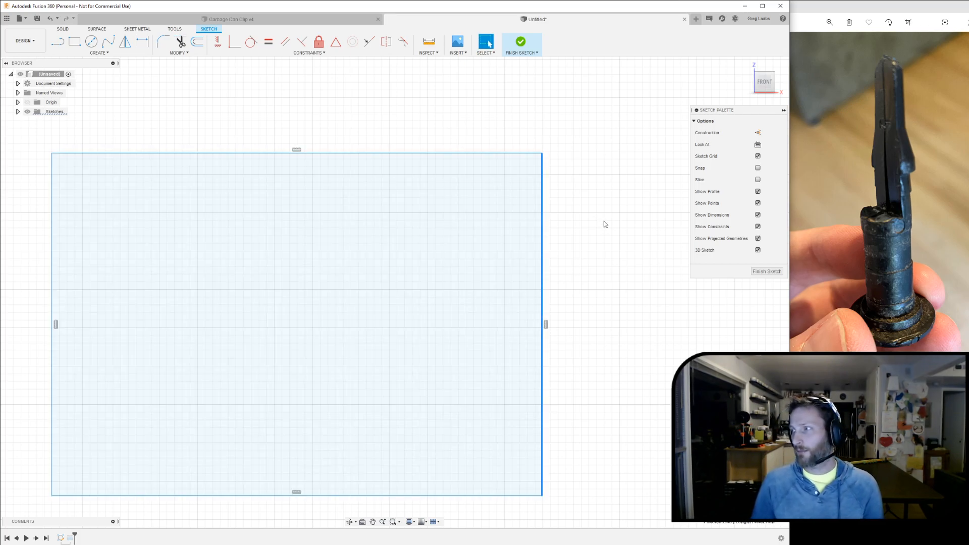
mouse_move(586, 195)
middle_mouse_down()
mouse_move(568, 208)
mouse_move(635, 211)
middle_mouse_up()
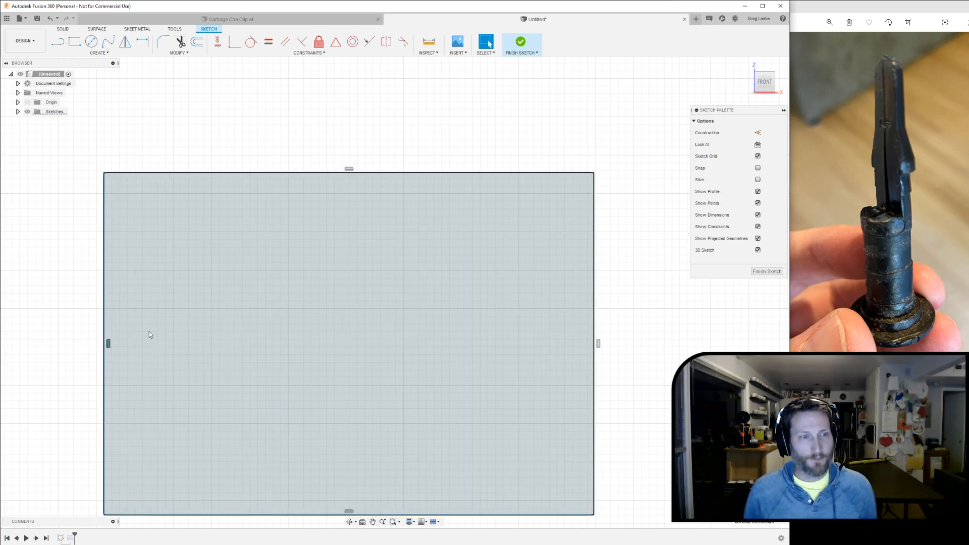
Step: Remove the coincident constraint at the rectangle's upper-right corner and pull the endpoints of the top and right edges apart
middle_click_drag(377, 126, 378, 191)
scroll(346, 234, "up", 5)
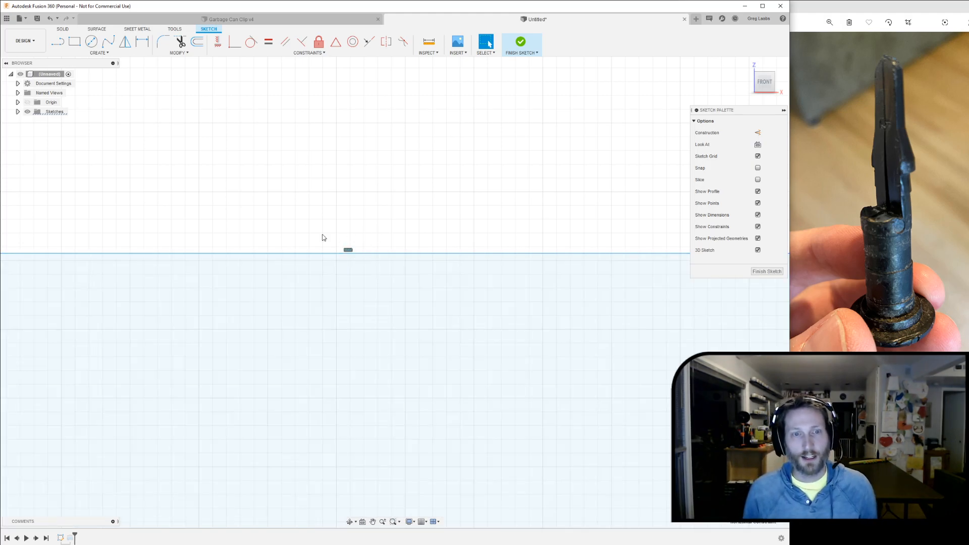
scroll(349, 215, "up", 4)
scroll(381, 285, "down", 3)
mouse_move(465, 282)
left_mouse_down()
mouse_move(573, 229)
mouse_move(502, 249)
mouse_move(508, 256)
left_mouse_up()
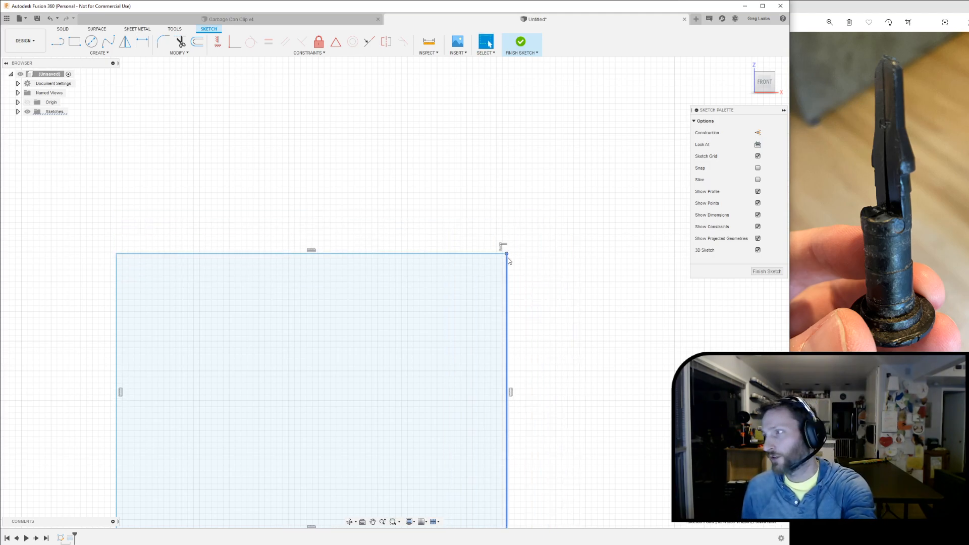
scroll(506, 256, "up", 2)
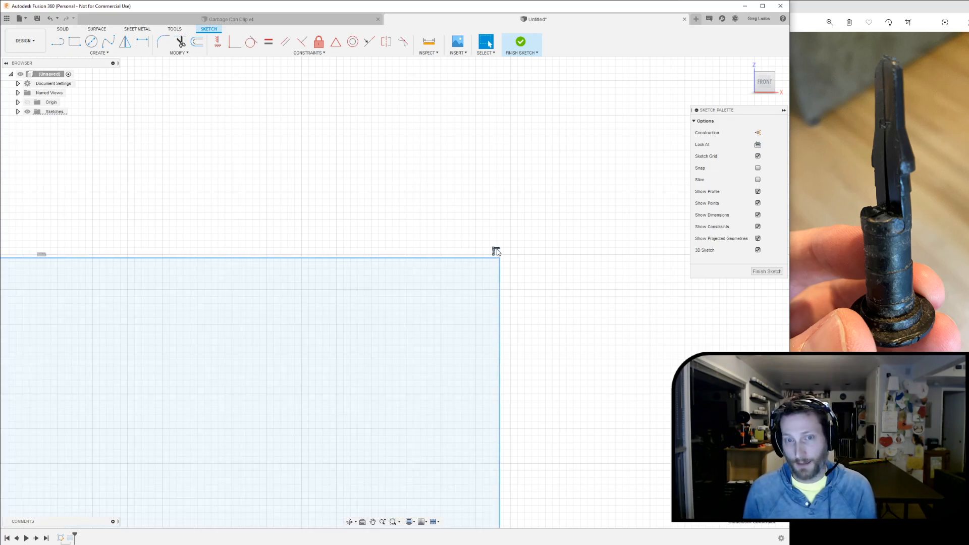
mouse_move(500, 261)
left_mouse_down()
mouse_move(511, 262)
mouse_move(514, 227)
mouse_move(485, 169)
mouse_move(374, 140)
left_mouse_up()
scroll(513, 264, "down", 6)
left_click_drag(504, 277, 354, 268)
scroll(492, 277, "up", 10)
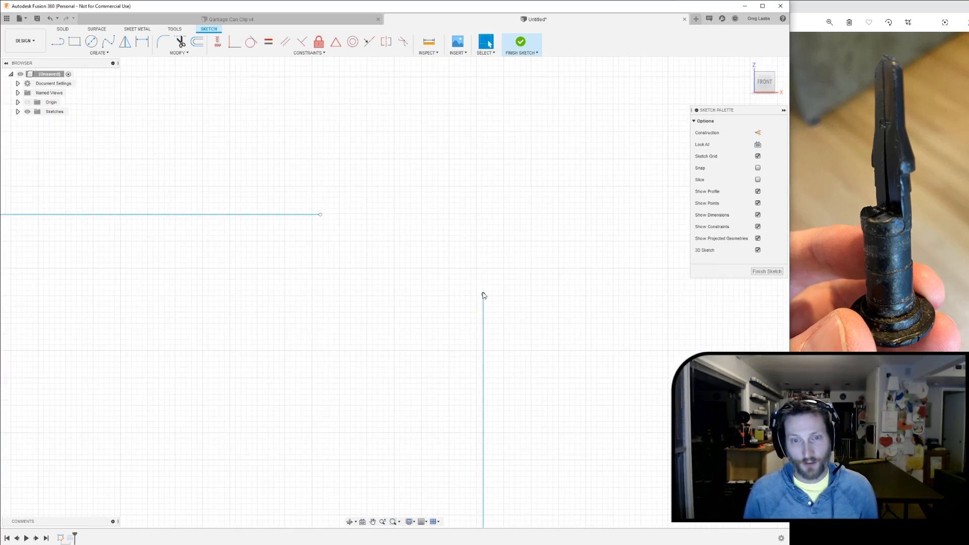
mouse_move(431, 274)
left_mouse_down()
mouse_move(363, 216)
mouse_move(287, 220)
mouse_move(154, 251)
mouse_move(126, 205)
mouse_move(96, 226)
mouse_move(295, 248)
left_mouse_up()
scroll(374, 206, "up", 3)
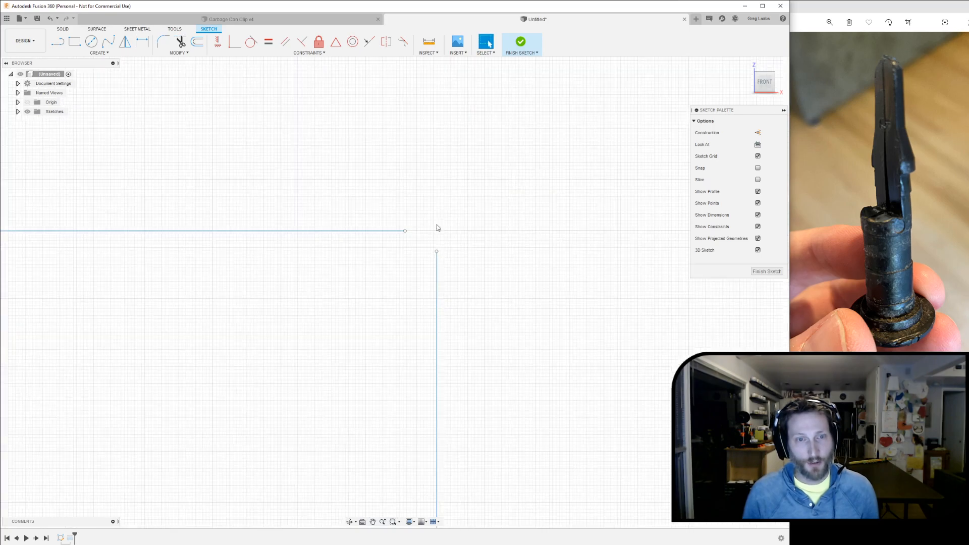
Step: Rejoin the separated endpoints of the rectangle's top and right edges with a Coincident constraint
scroll(408, 235, "up", 1)
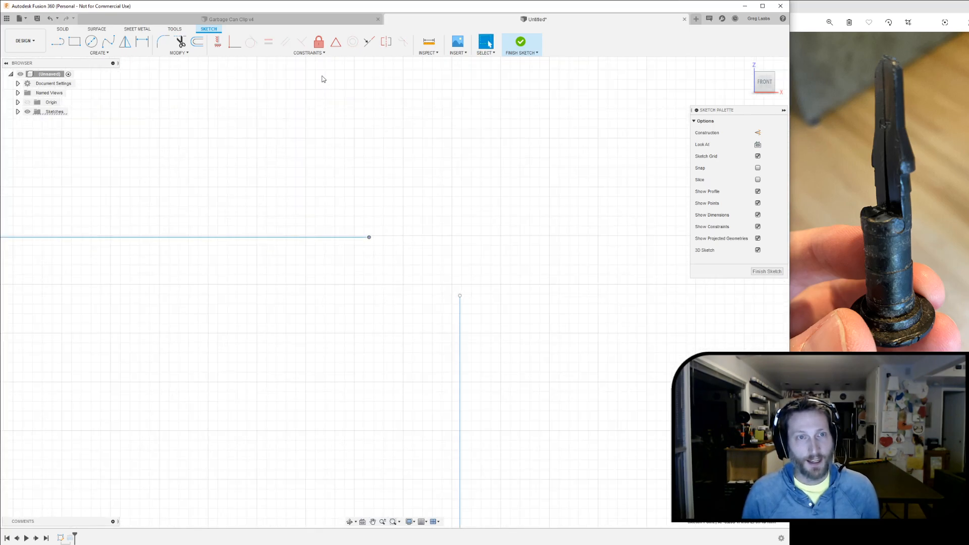
left_click(308, 53)
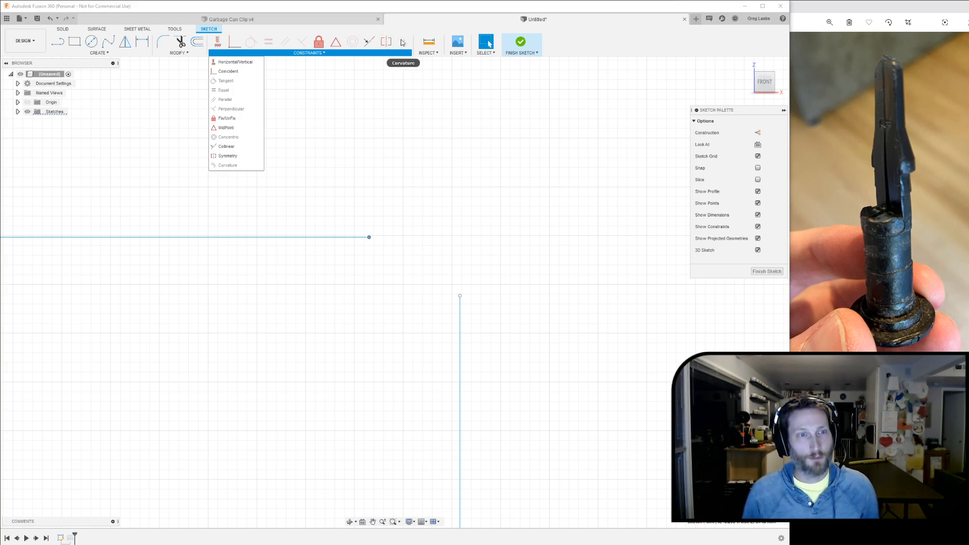
left_click(217, 44)
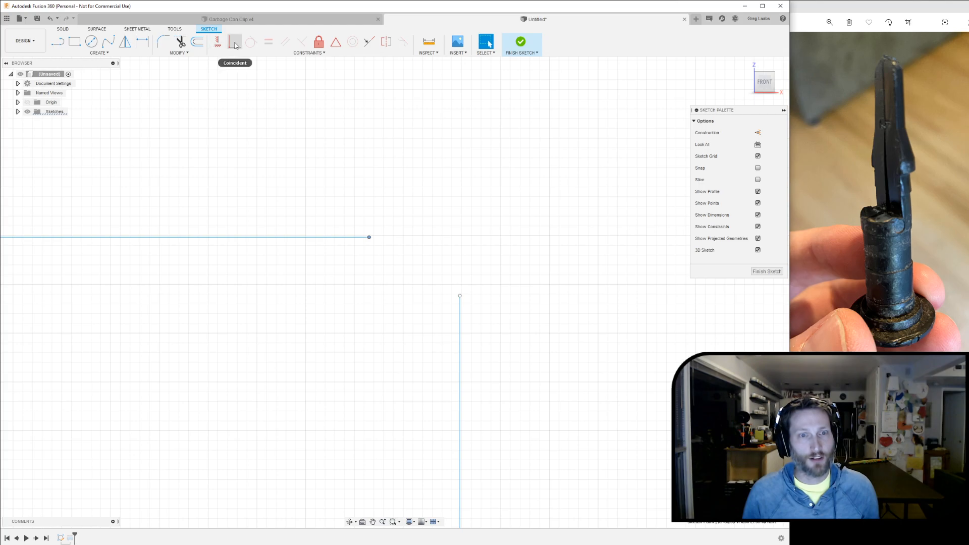
left_click(235, 45)
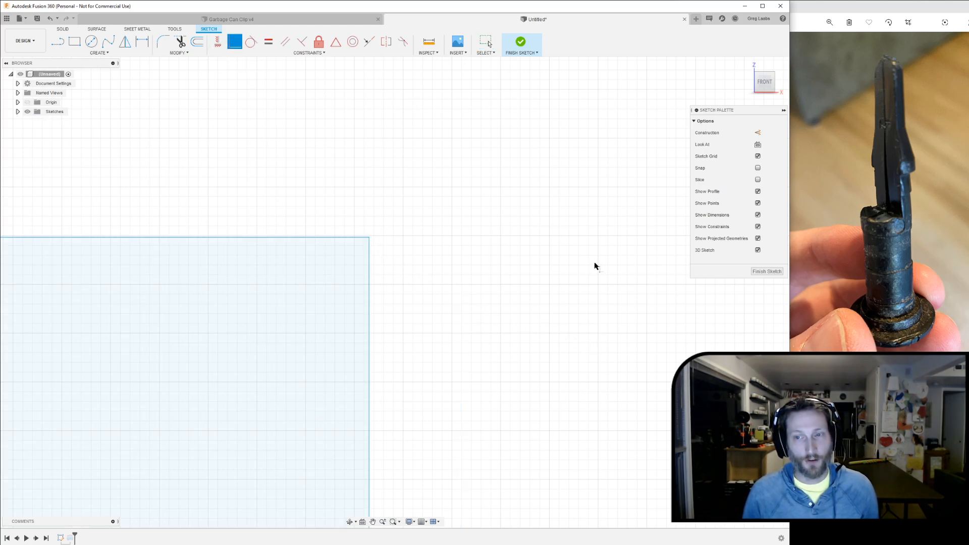
Step: Finish and reopen the profile sketch, and examine the coincident constraint at the rectangle's upper-right corner
left_click(523, 44)
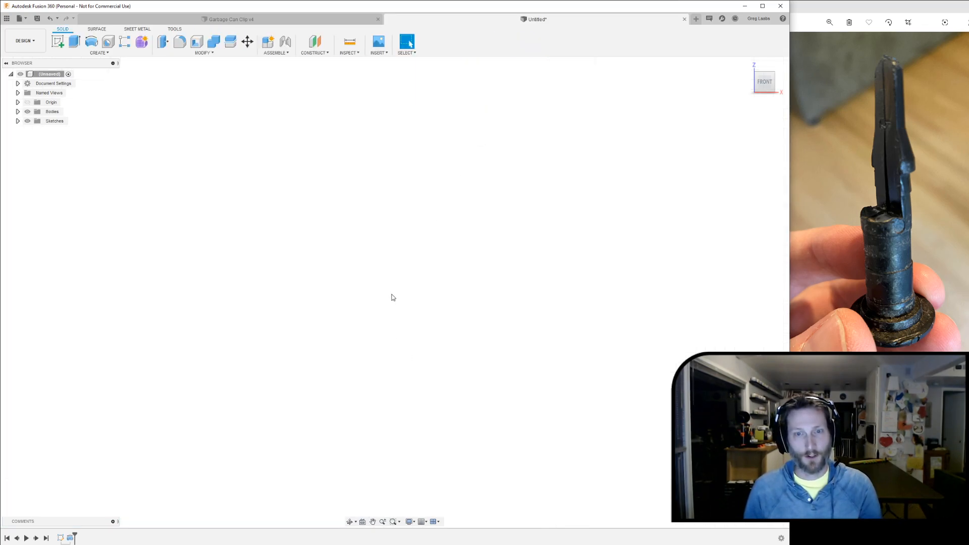
double_click(63, 539)
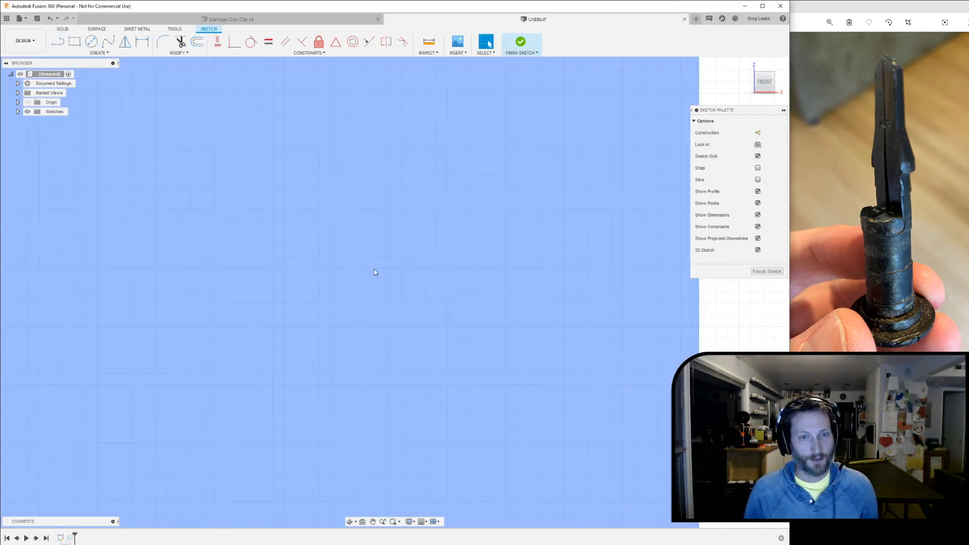
middle_click_drag(374, 269, 610, 295)
scroll(554, 255, "down", 5)
mouse_move(553, 254)
middle_mouse_down()
mouse_move(464, 356)
mouse_move(501, 264)
middle_mouse_up()
scroll(434, 336, "down", 3)
scroll(493, 264, "up", 2)
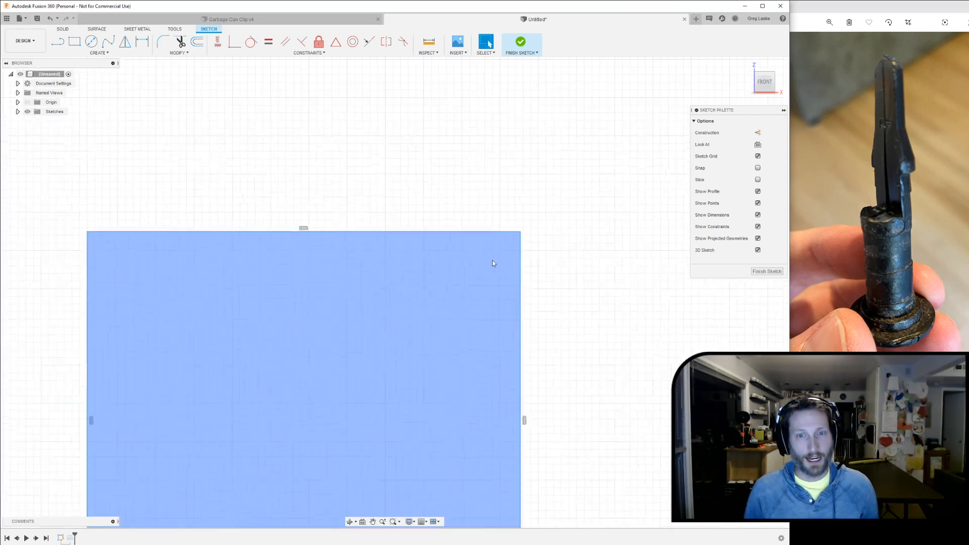
scroll(559, 222, "up", 2)
left_click(469, 219)
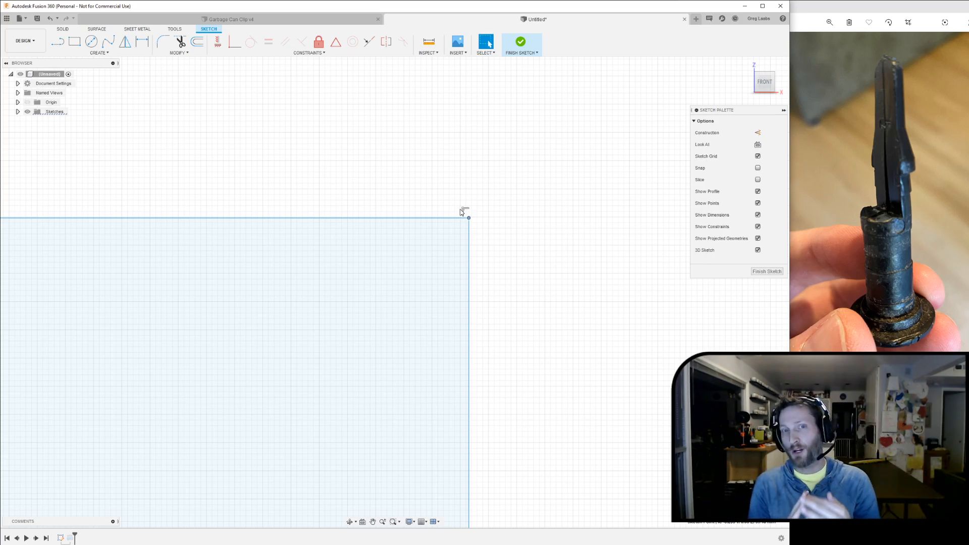
scroll(553, 264, "down", 4)
mouse_move(553, 264)
middle_mouse_down()
mouse_move(593, 265)
mouse_move(592, 227)
middle_mouse_up()
key("Escape")
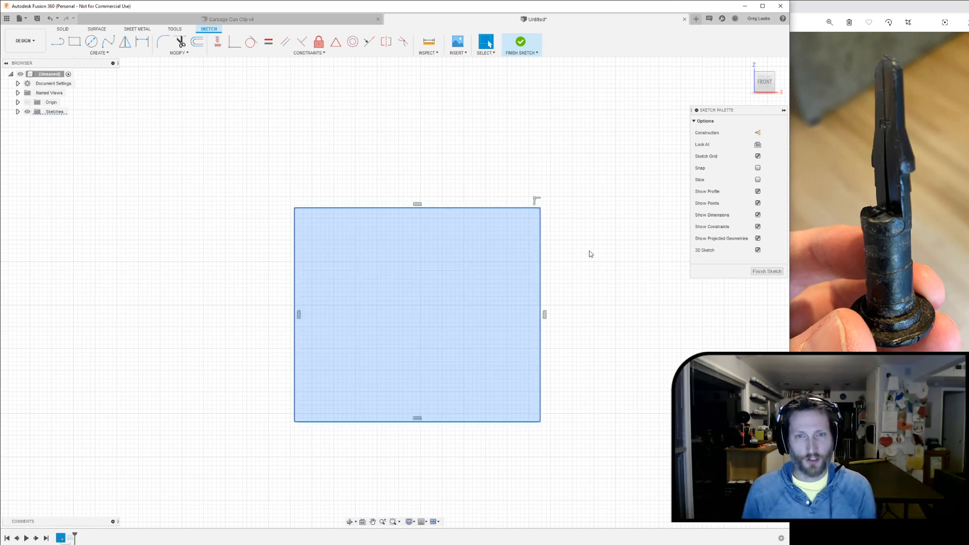
Step: Delete the whole demonstration rectangle from the sketch
left_click(492, 208)
key("Delete")
left_click_drag(265, 170, 563, 477)
key("Delete")
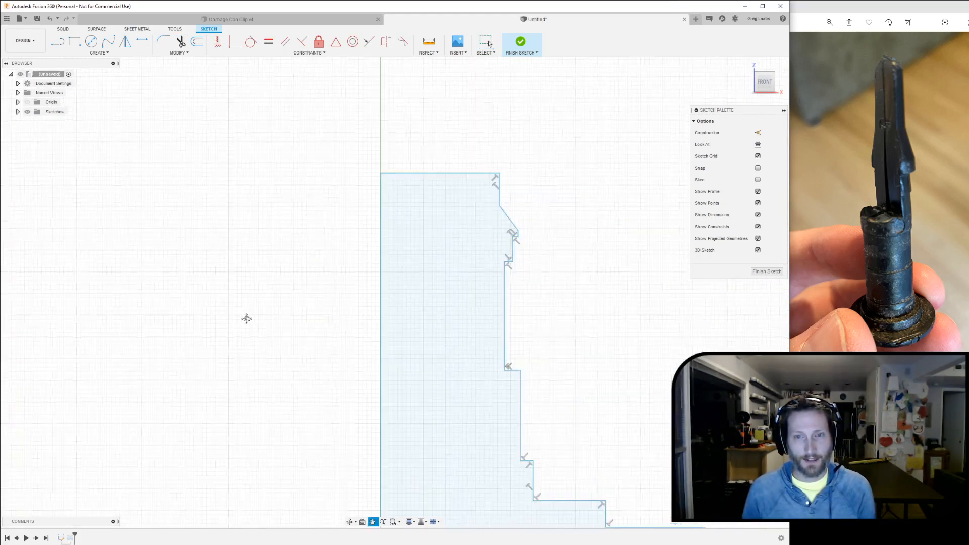
Step: Examine the perpendicular and coincident constraints at the stepped profile's corners, from the wide base to the sloped section
scroll(242, 303, "up", 3)
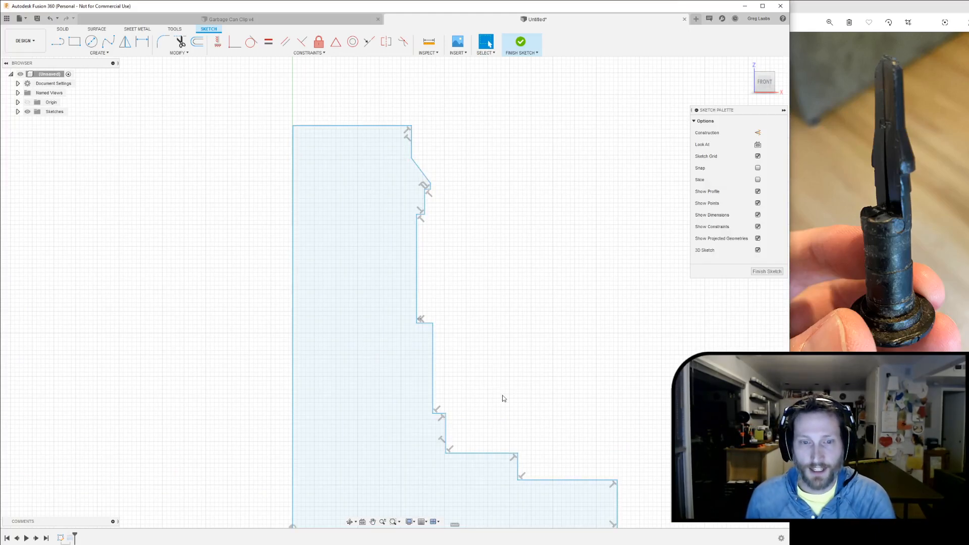
middle_click_drag(603, 439, 547, 274)
middle_click_drag(563, 336, 523, 335)
scroll(523, 334, "down", 2)
scroll(522, 327, "up", 2)
scroll(523, 331, "up", 5)
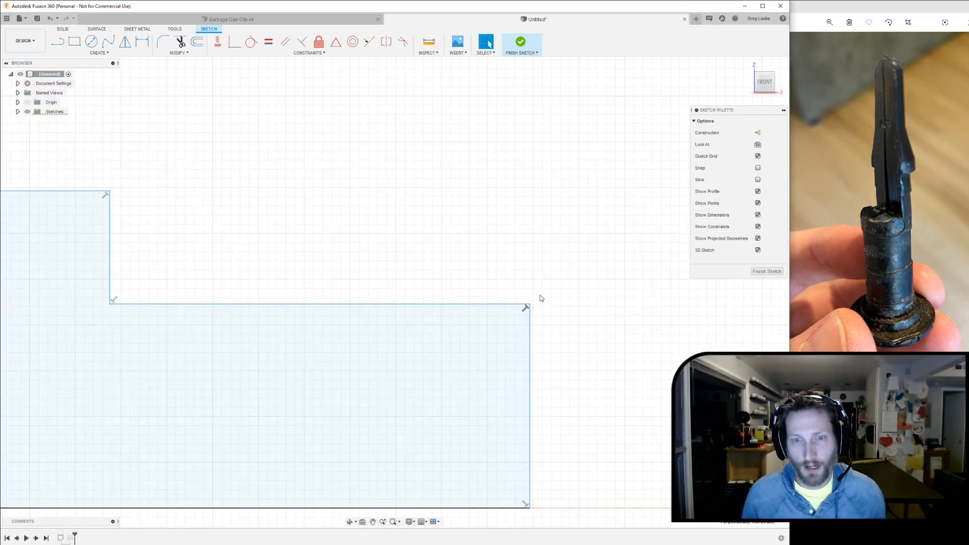
scroll(517, 329, "up", 3)
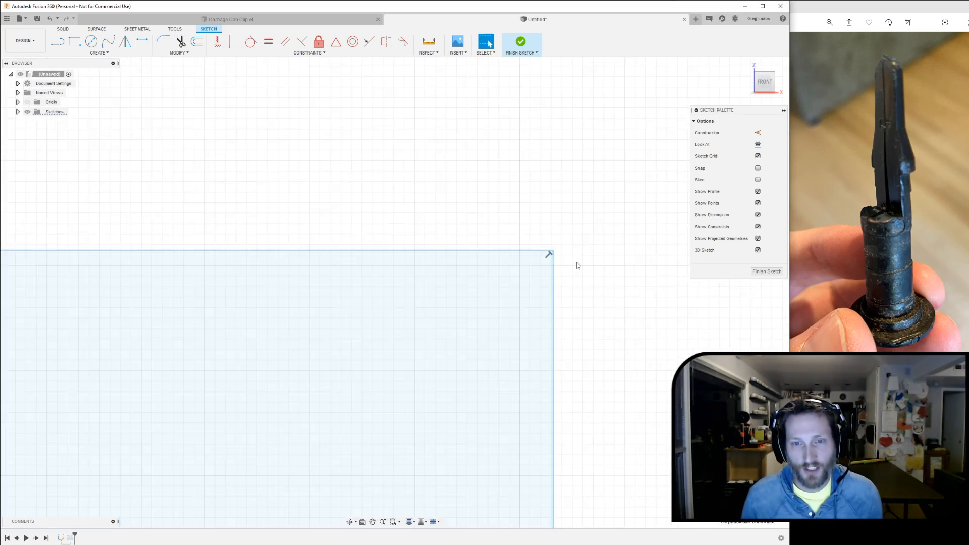
left_click(545, 253)
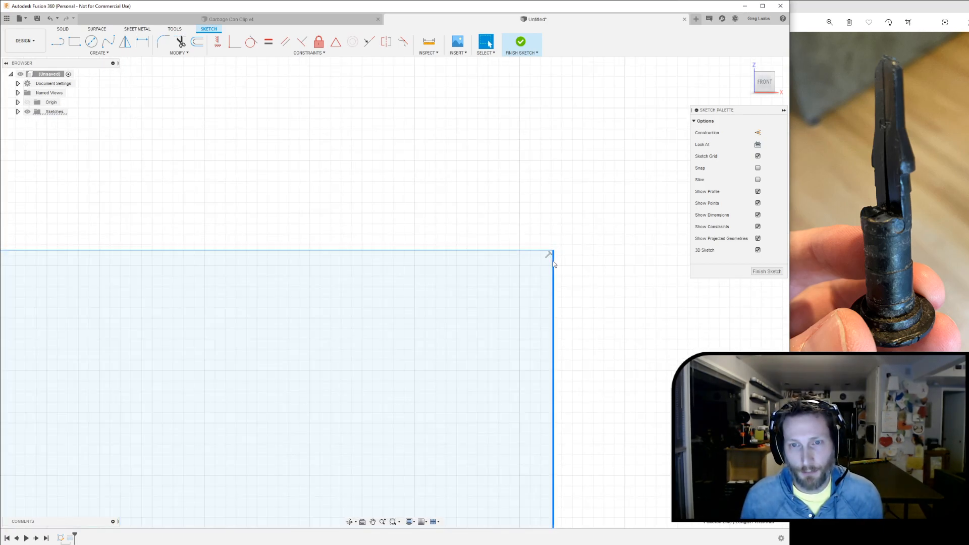
left_click(554, 239)
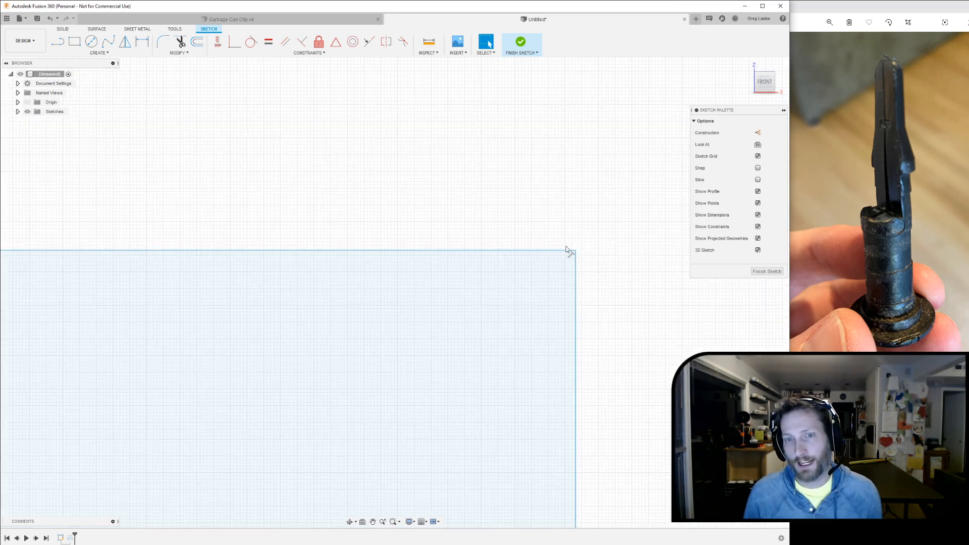
scroll(566, 253, "down", 3)
scroll(425, 223, "down", 3)
scroll(485, 368, "up", 4)
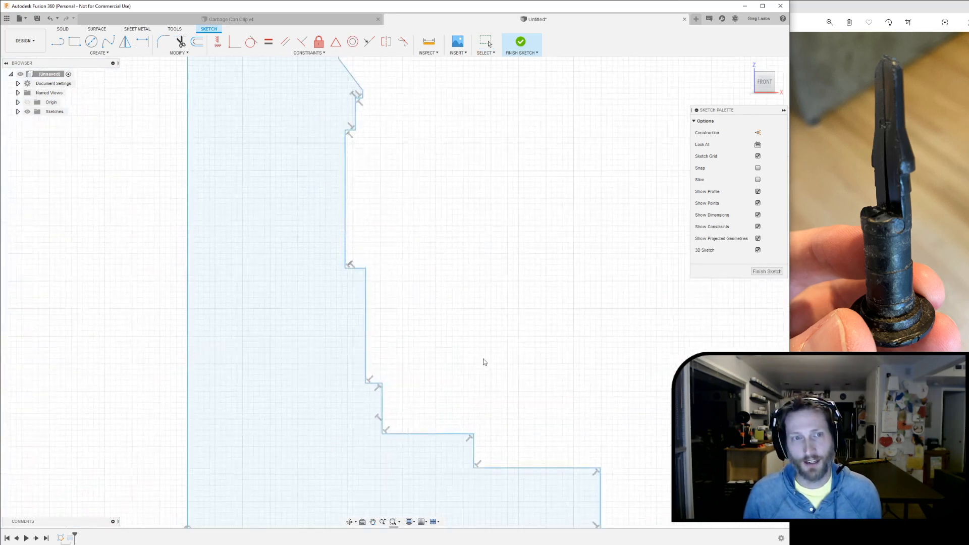
scroll(442, 279, "up", 3)
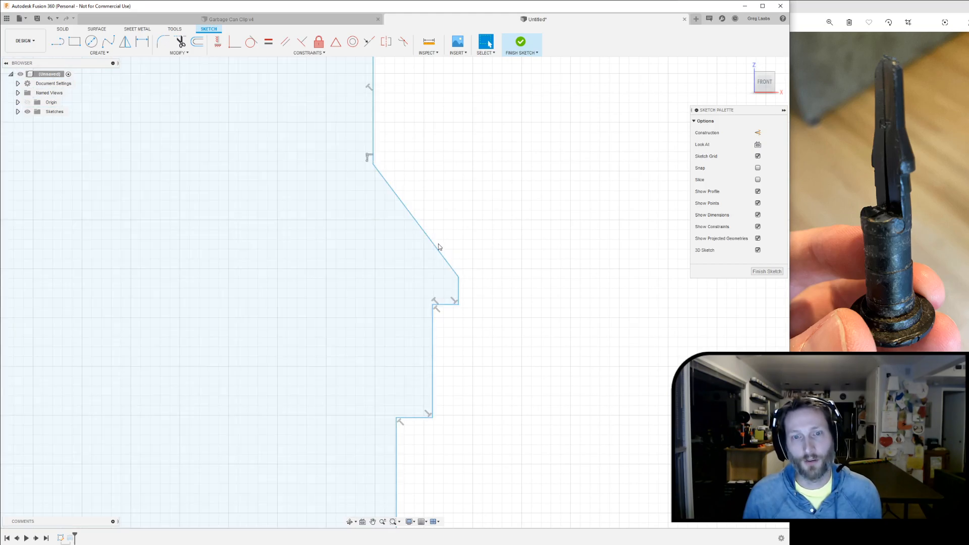
scroll(500, 243, "down", 2)
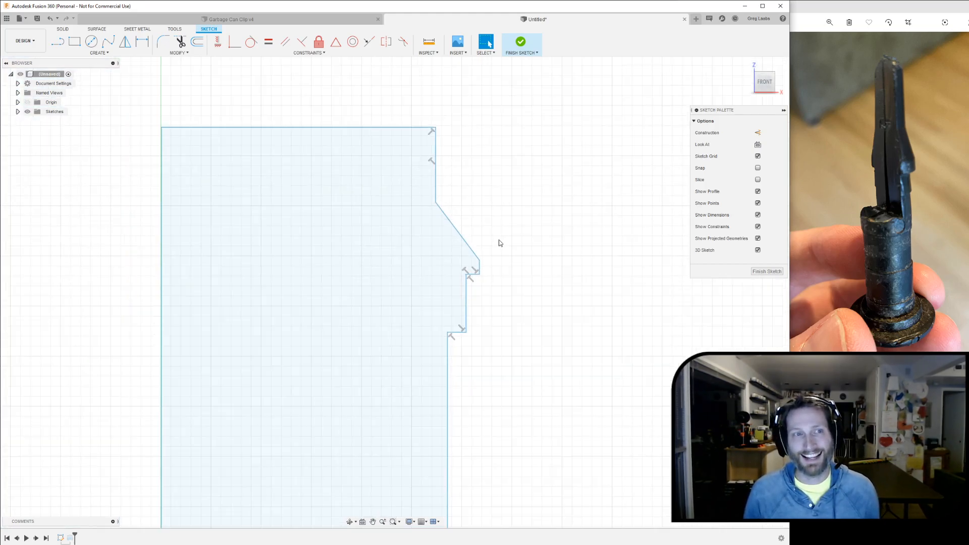
Step: Apply a Horizontal/Vertical constraint to the profile's long edge beside the Z axis to make it vertical
middle_click_drag(99, 184, 299, 262)
scroll(329, 218, "down", 3)
scroll(338, 219, "up", 6)
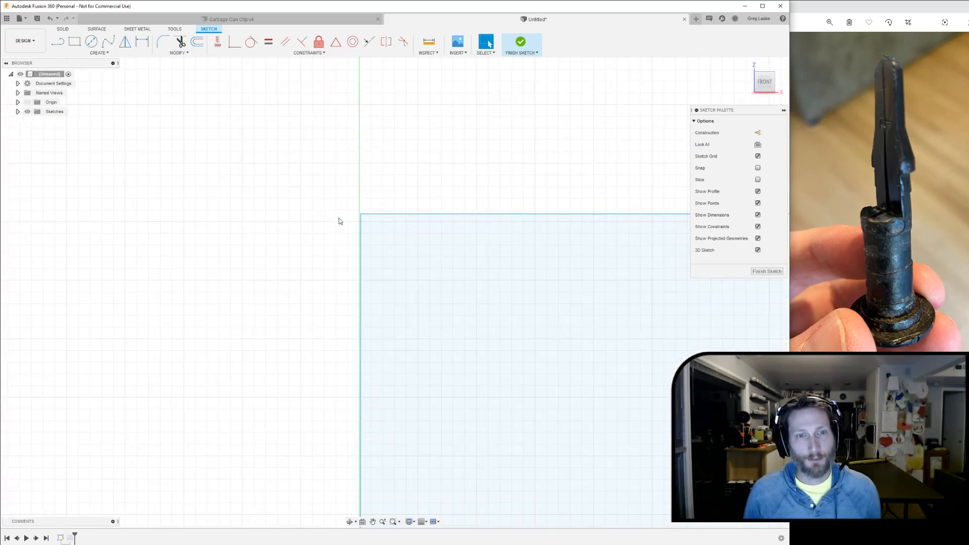
scroll(384, 214, "up", 3)
scroll(389, 212, "up", 3)
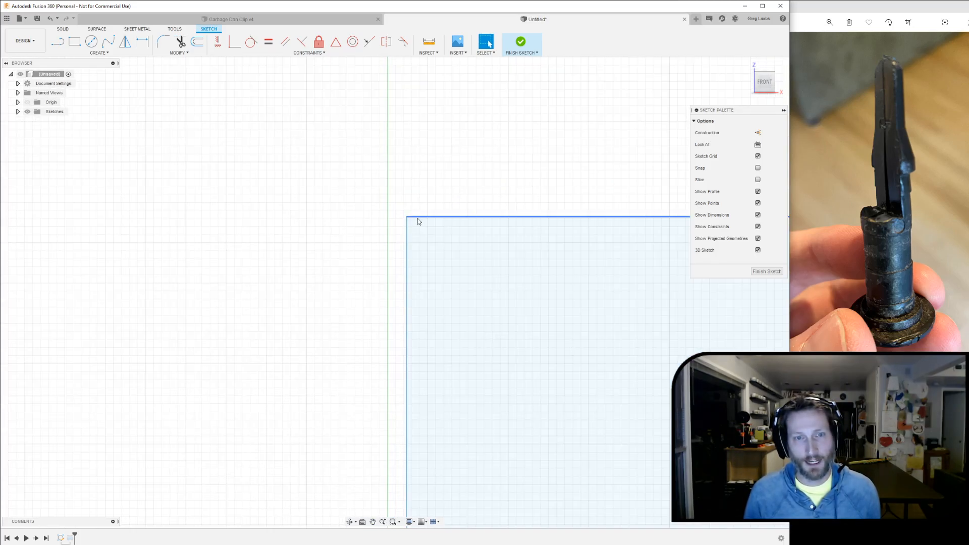
scroll(390, 219, "up", 1)
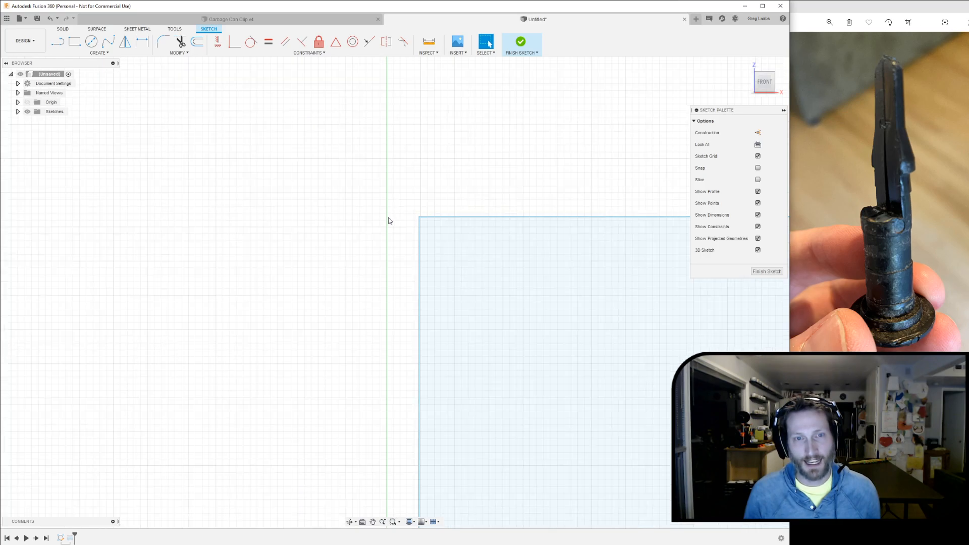
scroll(384, 222, "down", 1)
scroll(367, 183, "down", 1)
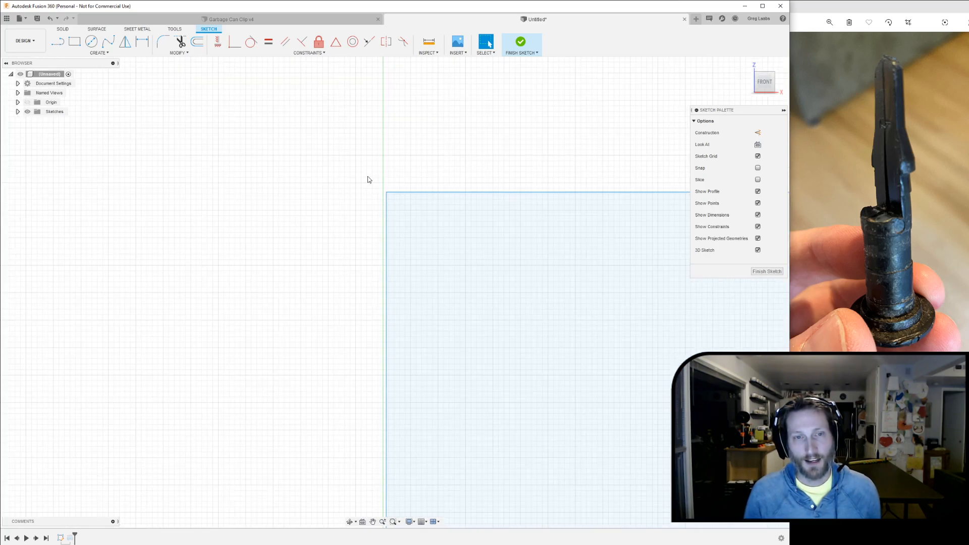
scroll(328, 171, "down", 3)
middle_click_drag(301, 197, 298, 215)
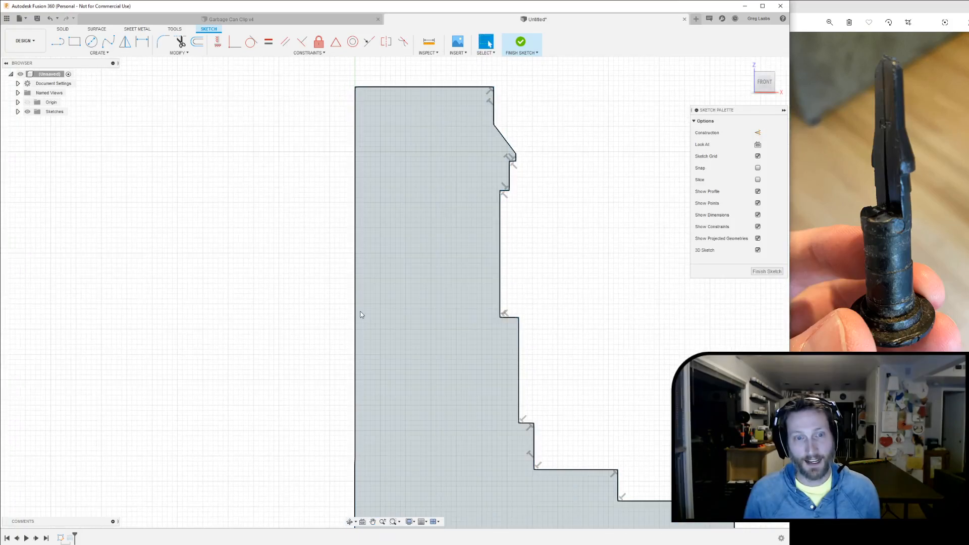
scroll(305, 239, "down", 3)
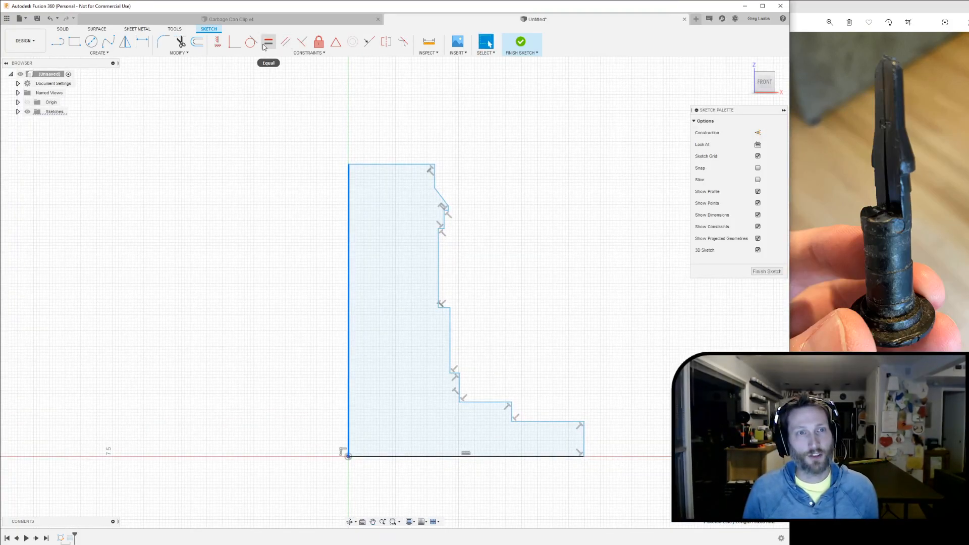
left_click(217, 44)
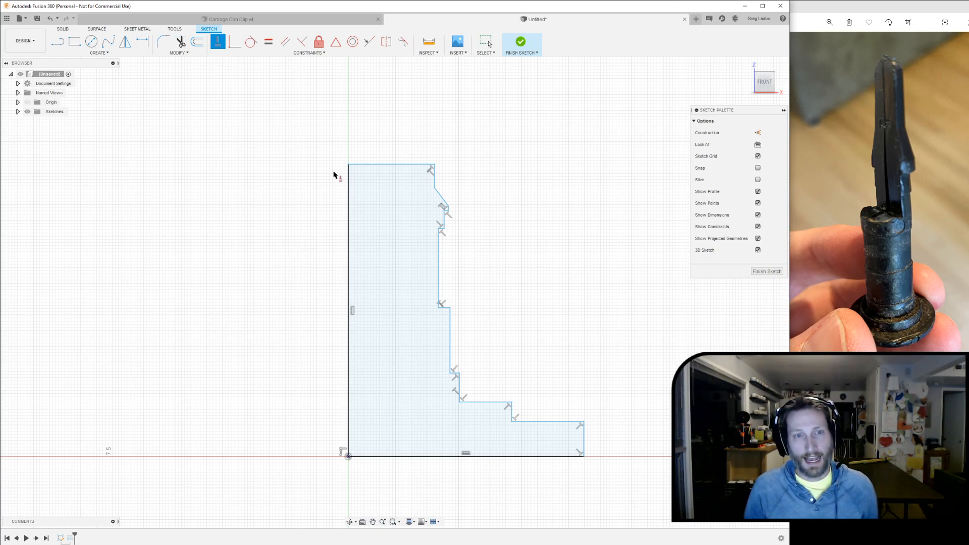
Step: Try to apply a Horizontal/Vertical constraint to the top edge of the profile
scroll(343, 167, "down", 2)
scroll(349, 164, "up", 8)
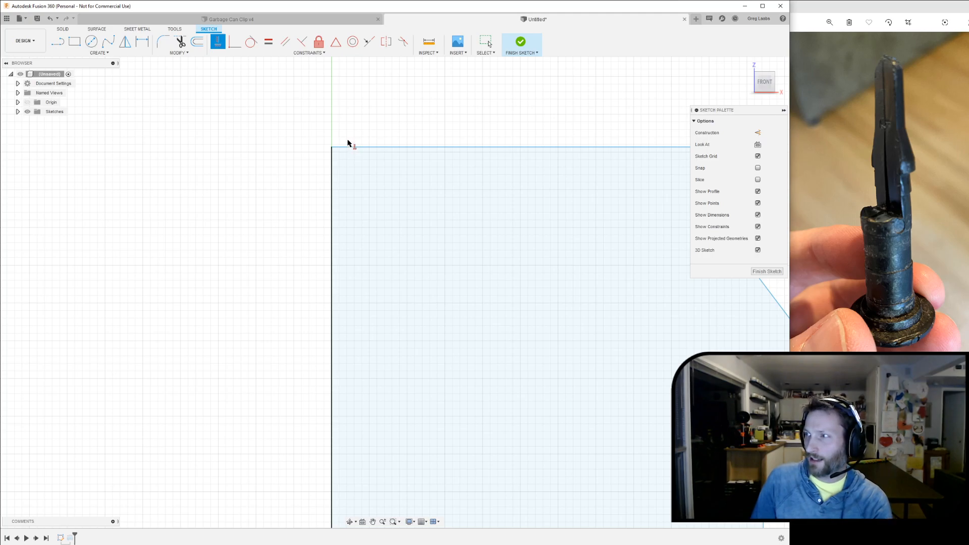
middle_click_drag(344, 147, 341, 147)
middle_click_drag(363, 173, 437, 180)
mouse_move(188, 362)
middle_mouse_down()
mouse_move(210, 326)
mouse_move(183, 377)
middle_mouse_up()
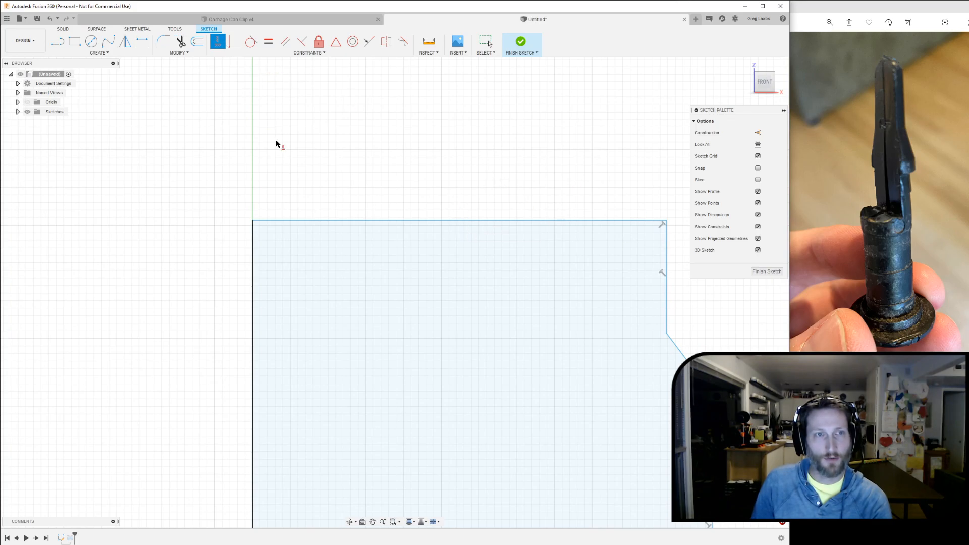
left_click(403, 221)
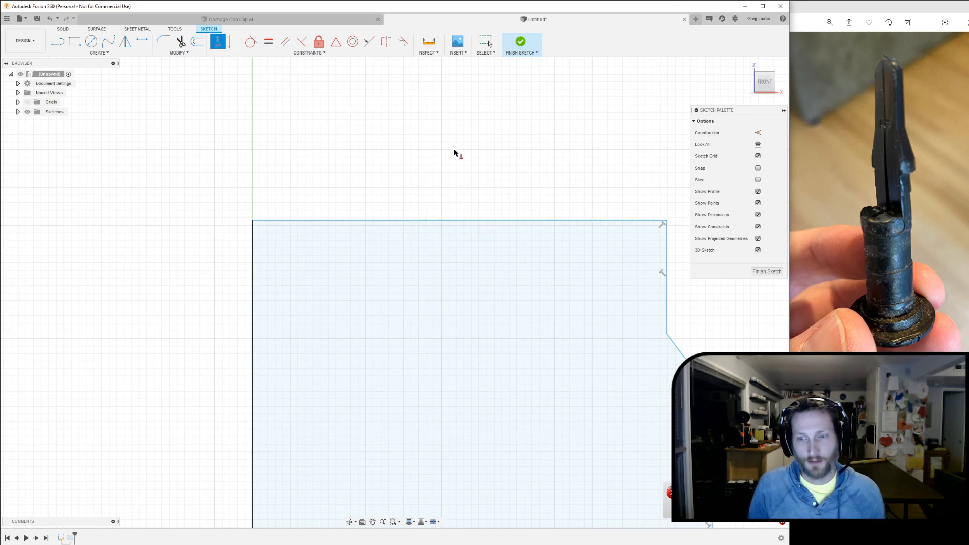
right_click(433, 158)
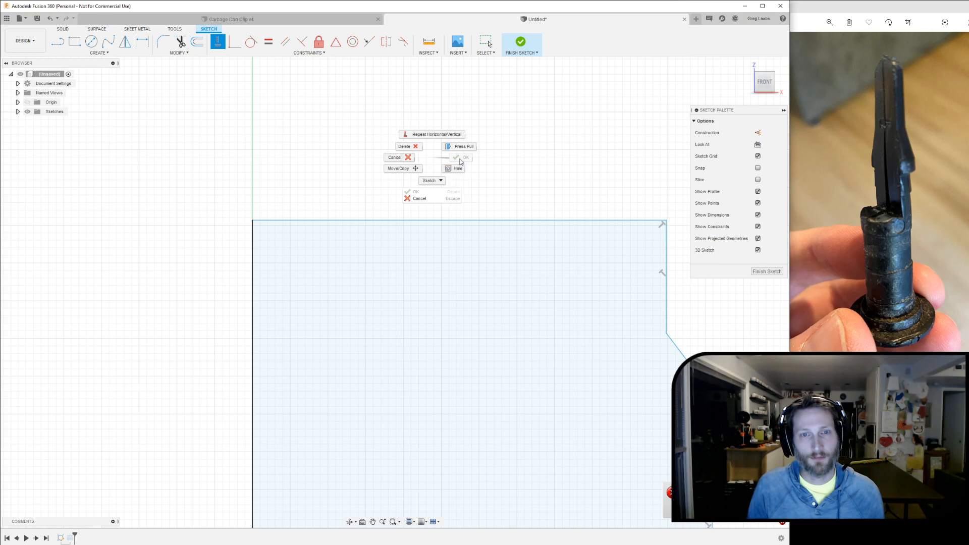
key("Escape")
scroll(395, 162, "down", 5)
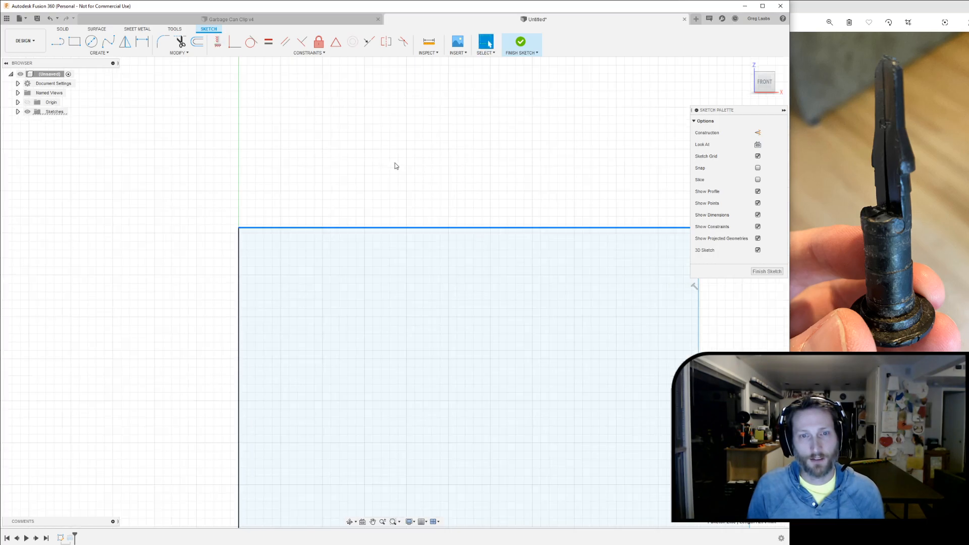
middle_click_drag(513, 347, 516, 294)
left_click(331, 293)
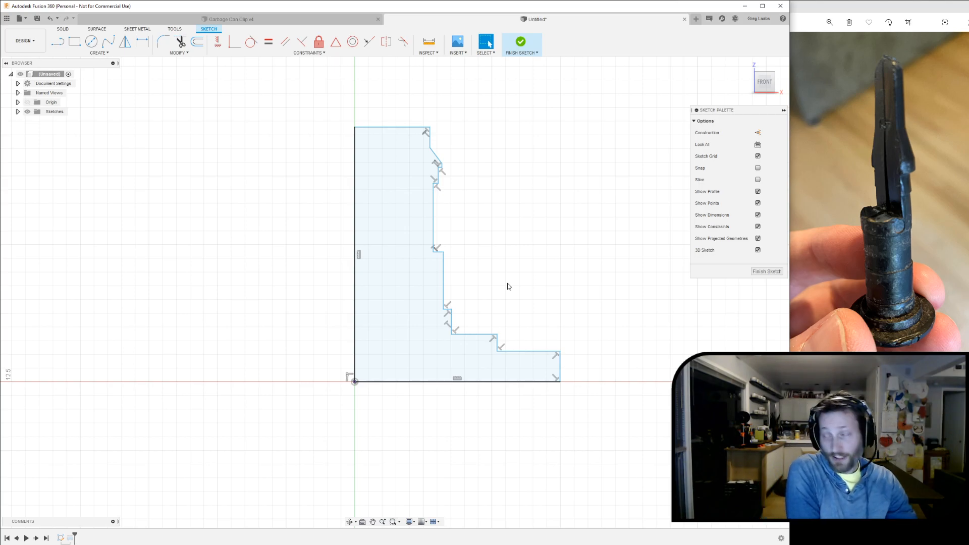
Step: Dimension the profile's base edge along the X axis and set its length to 22 mm
scroll(502, 330, "up", 3)
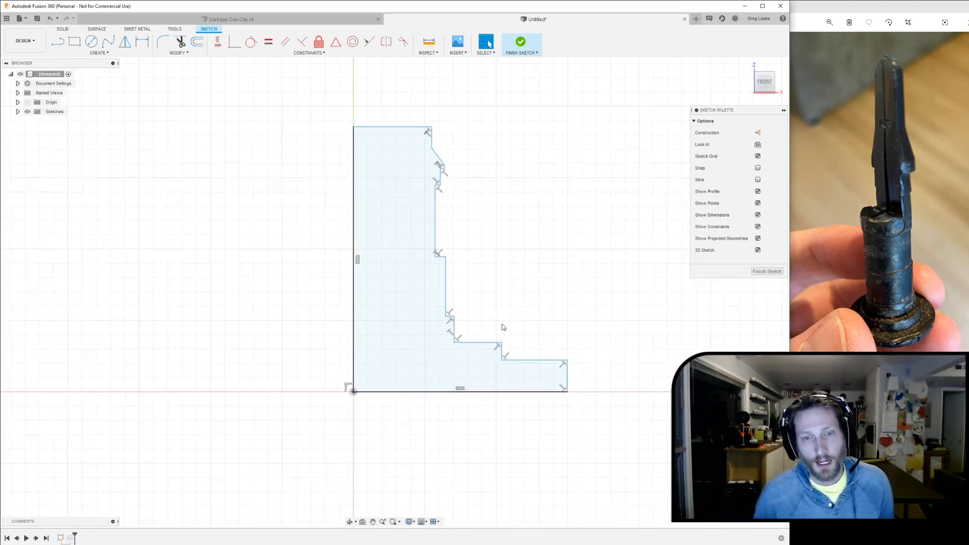
scroll(479, 299, "down", 2)
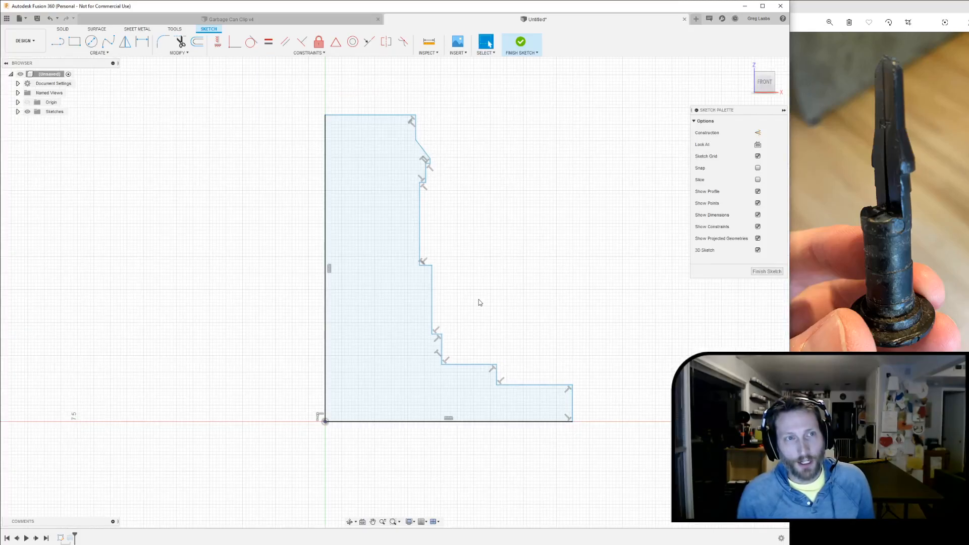
left_click(143, 43)
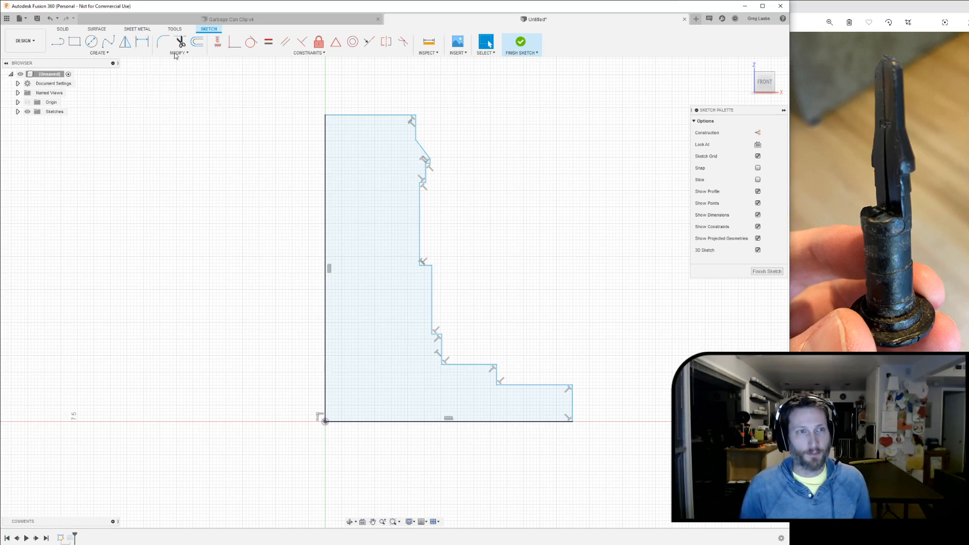
left_click(141, 44)
middle_click_drag(244, 418, 253, 347)
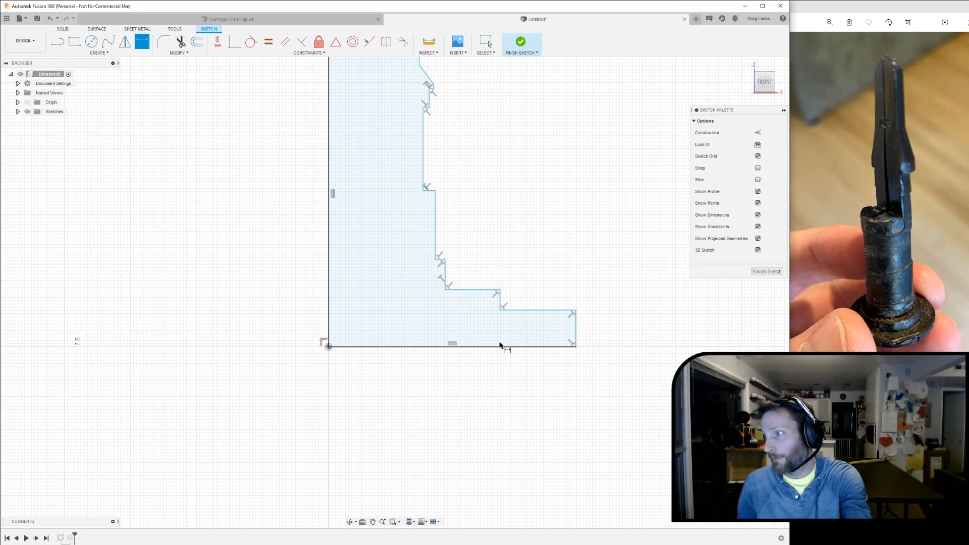
left_click(423, 347)
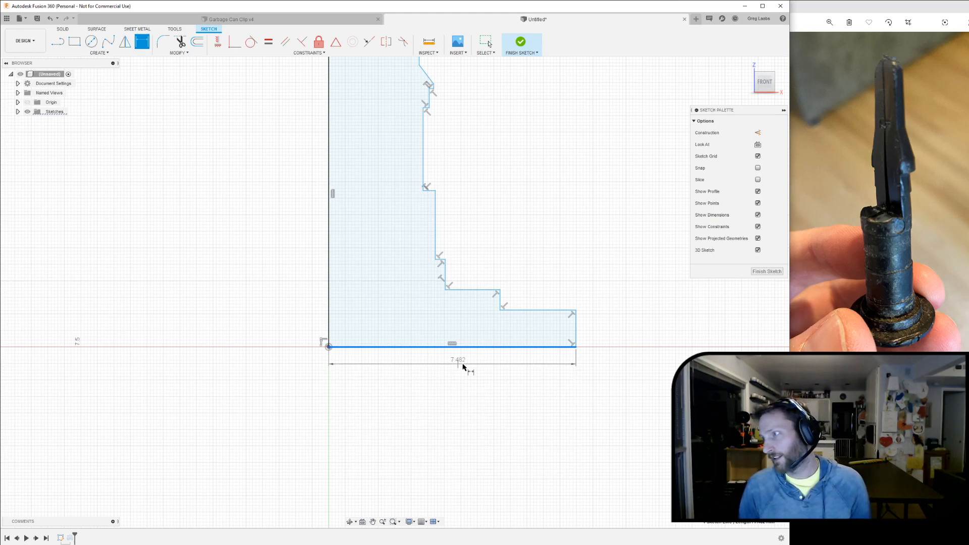
left_click(454, 385)
type("22")
key("Return")
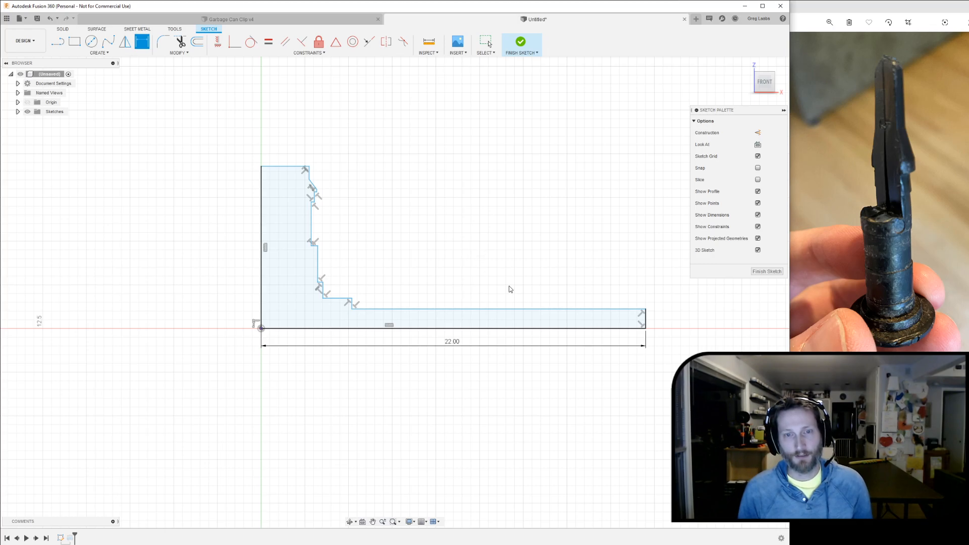
key("Escape")
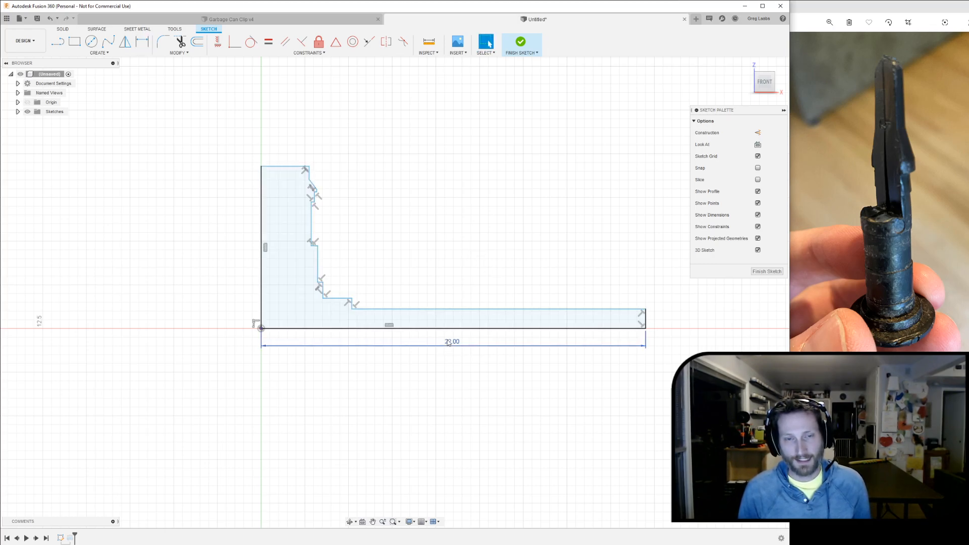
Step: Test whether the base's outer end can still be moved, and examine the coincident constraints at the origin corner
left_click_drag(646, 311, 671, 320)
middle_click_drag(382, 383, 539, 383)
scroll(417, 333, "up", 5)
scroll(419, 327, "up", 2)
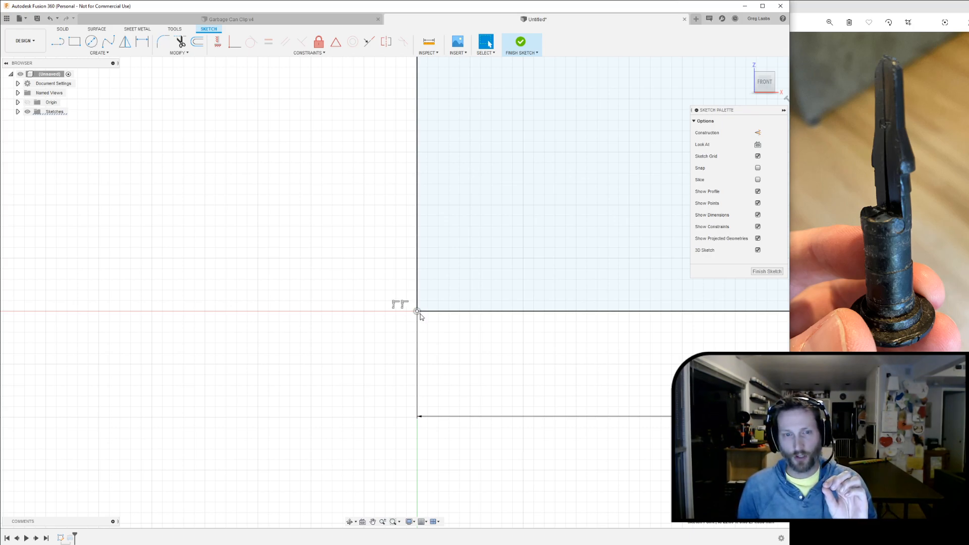
left_click(397, 340)
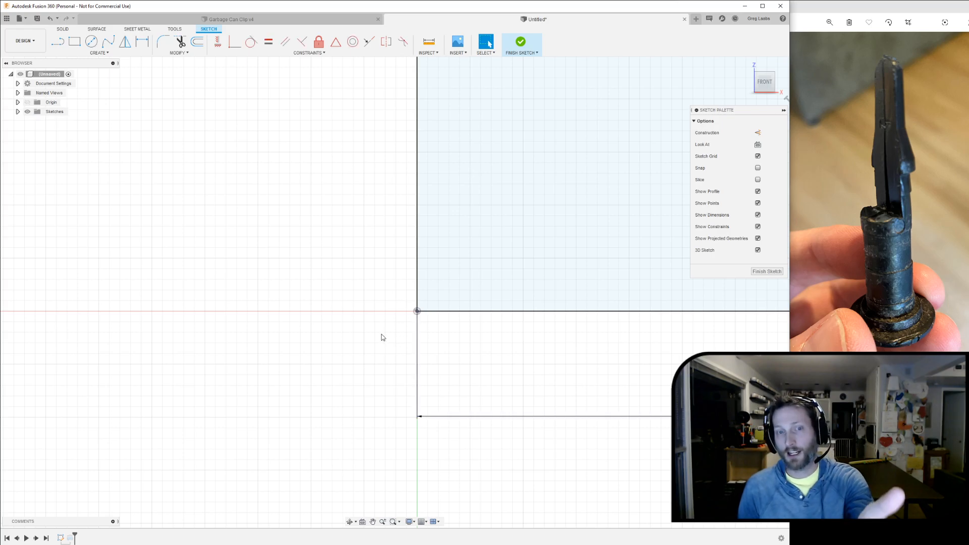
middle_click_drag(417, 362, 260, 342)
scroll(263, 340, "down", 8)
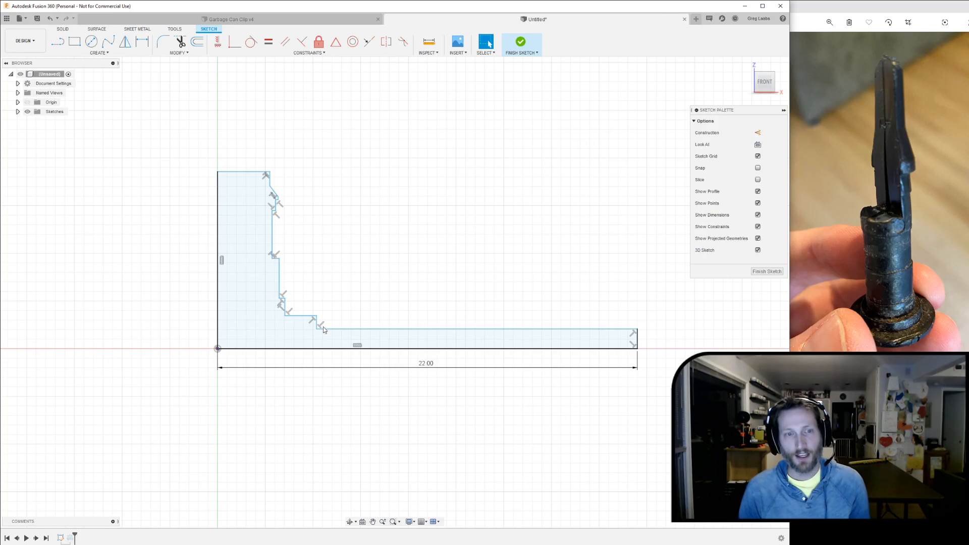
scroll(427, 370, "up", 2)
scroll(427, 370, "up", 2)
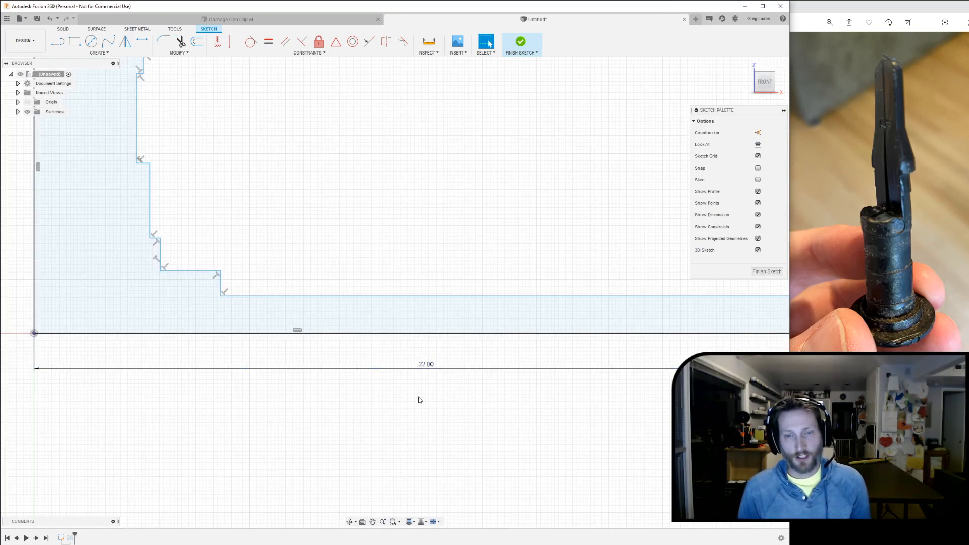
Step: Set the base edge's dimension to 22/2 and reopen it to check the stored expression
scroll(376, 414, "down", 5)
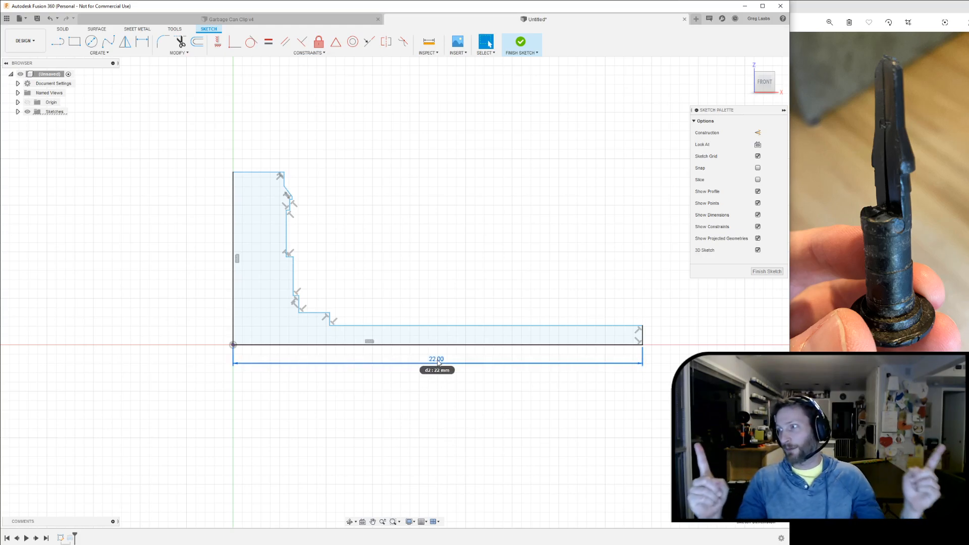
double_click(437, 361)
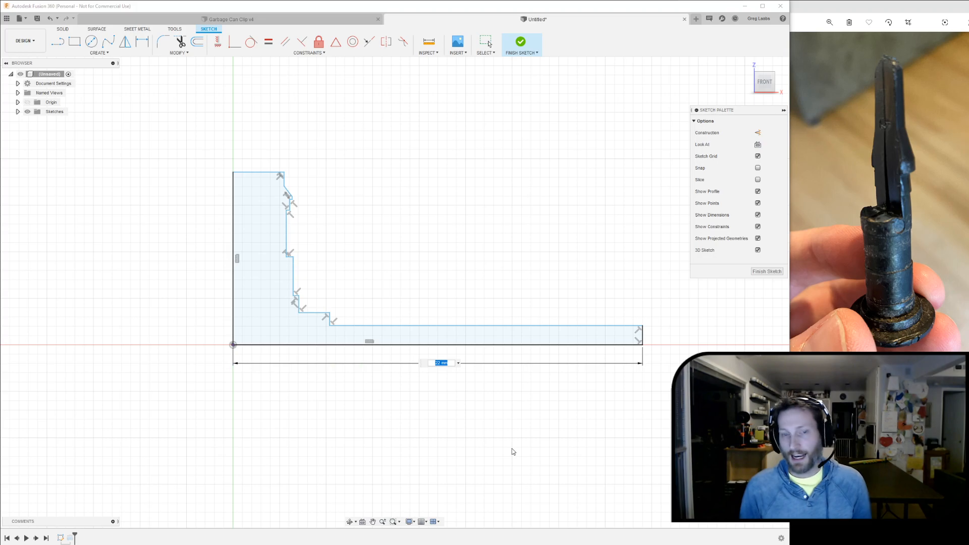
type("22/2")
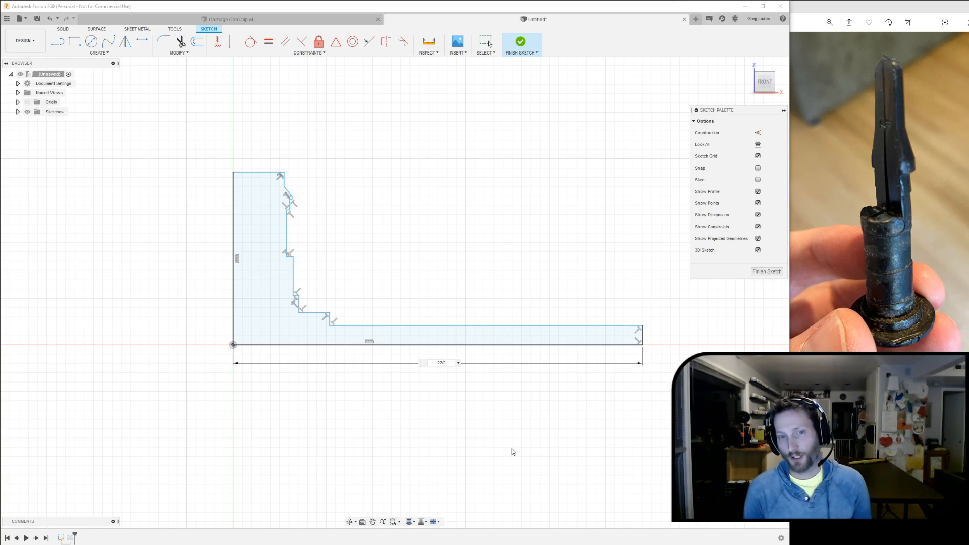
key("Return")
key("Escape")
double_click(339, 361)
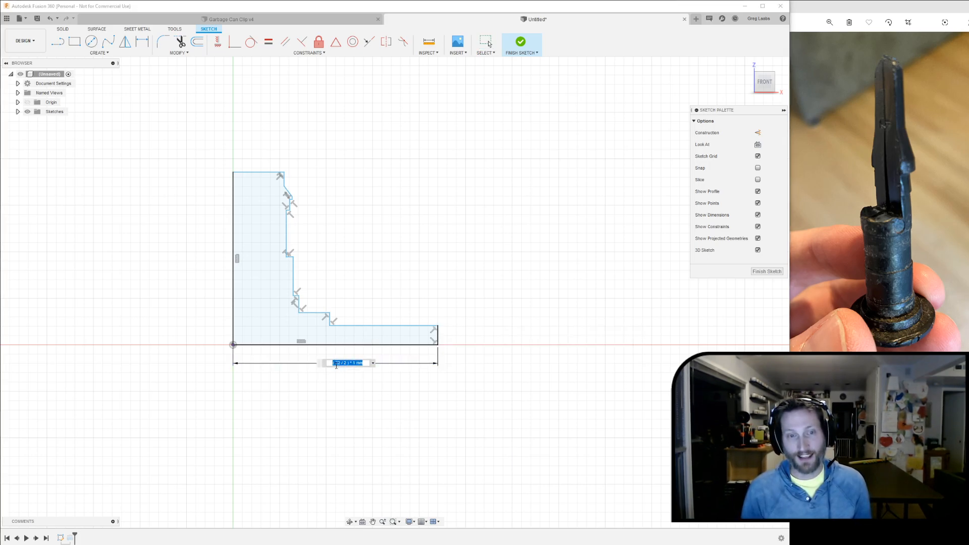
key("Return")
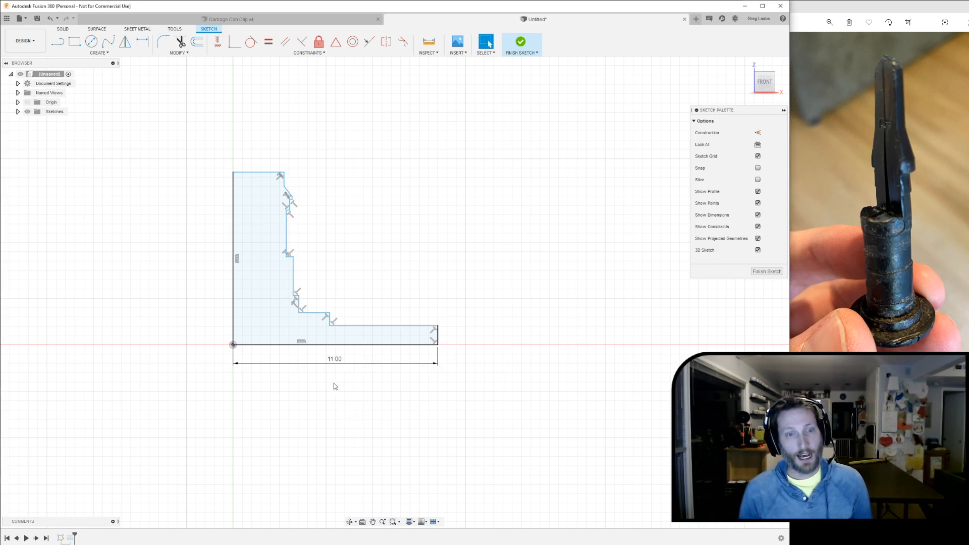
double_click(339, 362)
key("Escape")
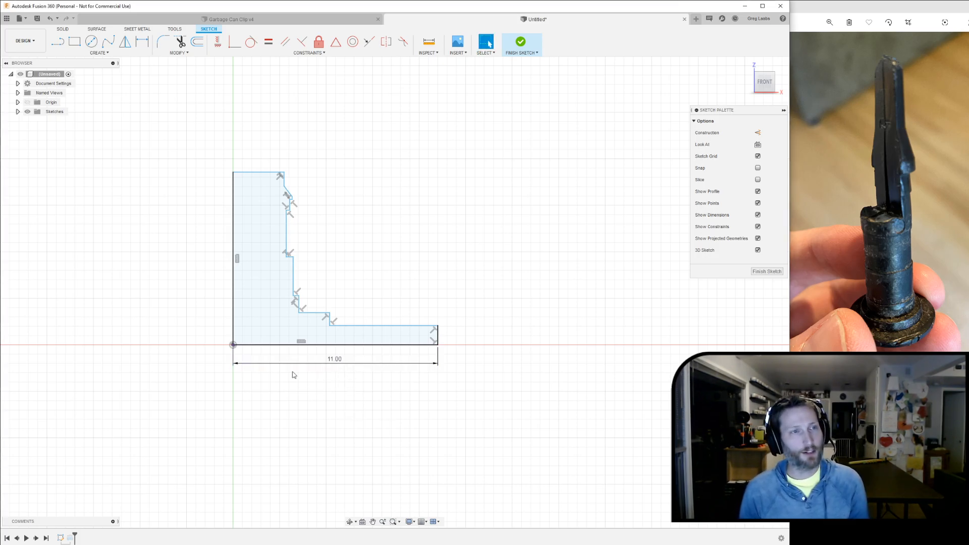
Step: Examine the unit types available for the document, leaving the active units at Millimeter
left_click(18, 84)
mouse_move(54, 95)
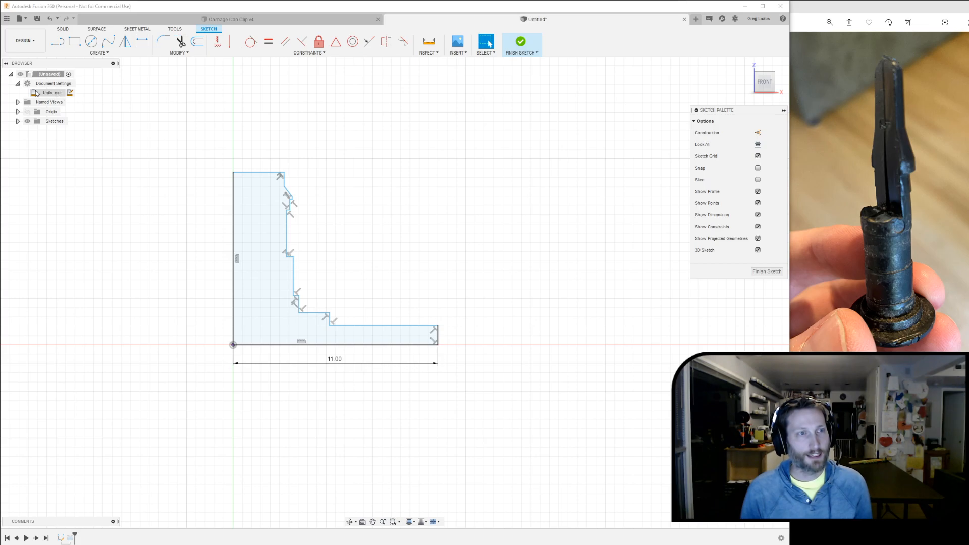
left_click(70, 93)
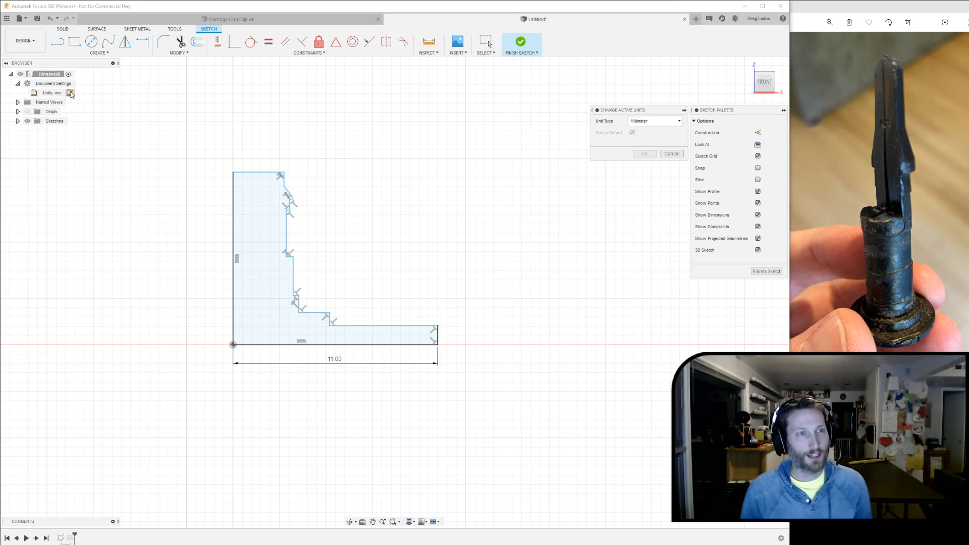
left_click(655, 122)
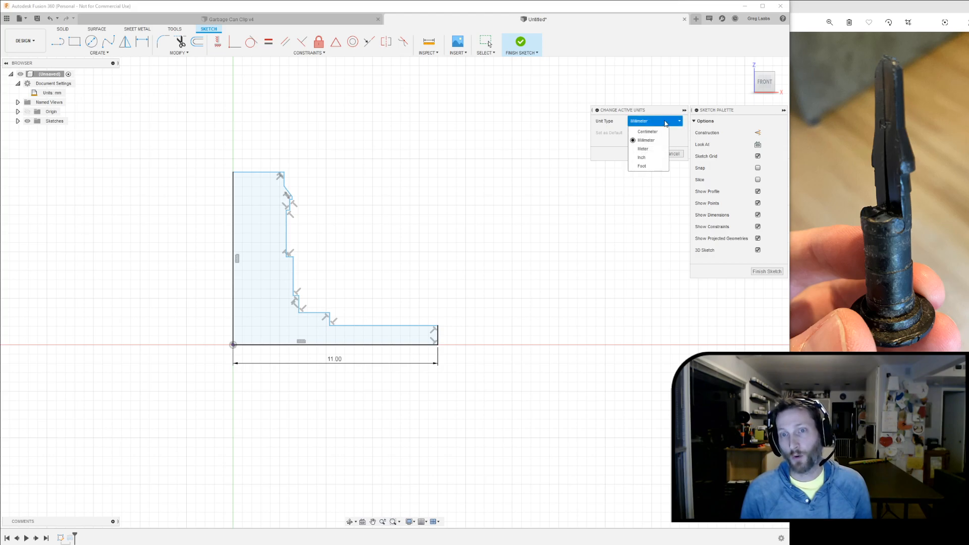
left_click(650, 155)
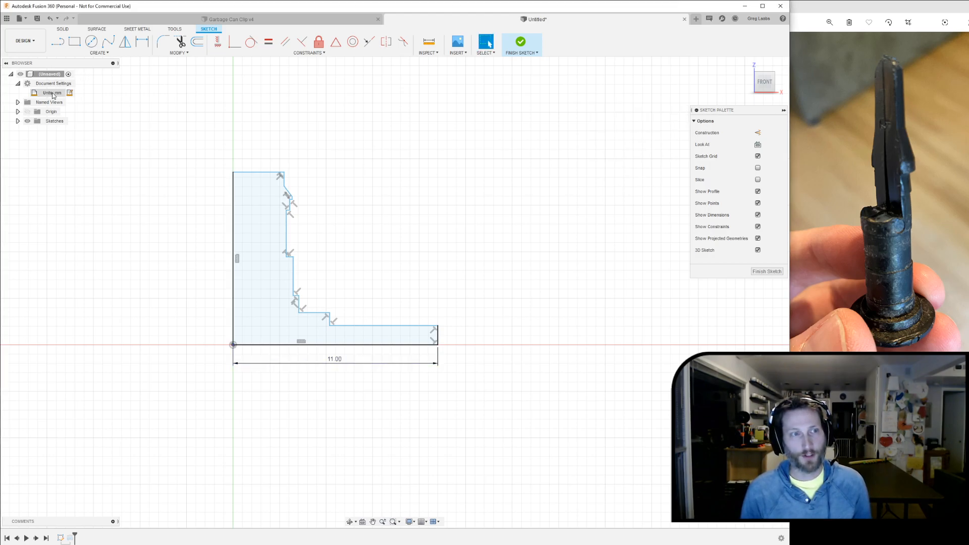
left_click(18, 84)
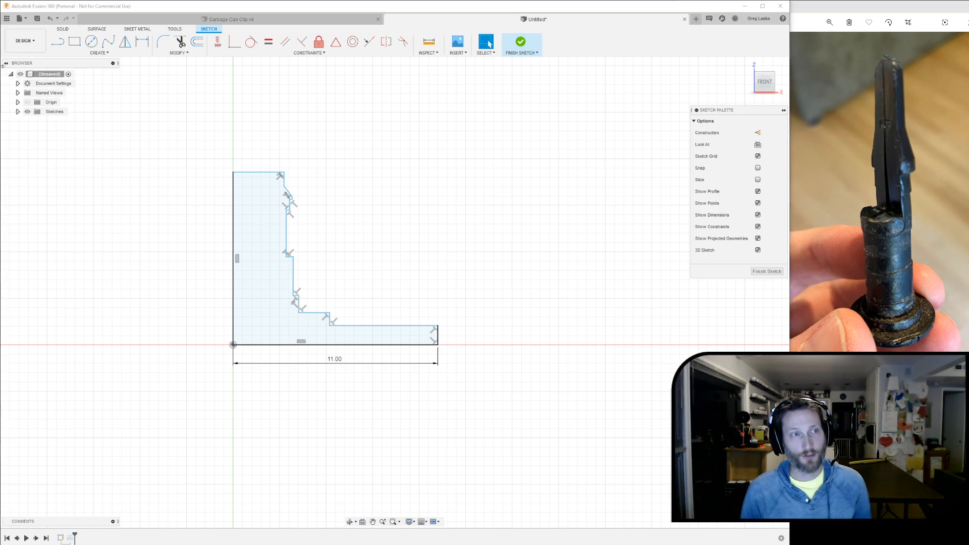
Step: Examine the dimensioned profile from its wide base up through the steps to the sloped section
middle_click_drag(419, 280, 471, 242)
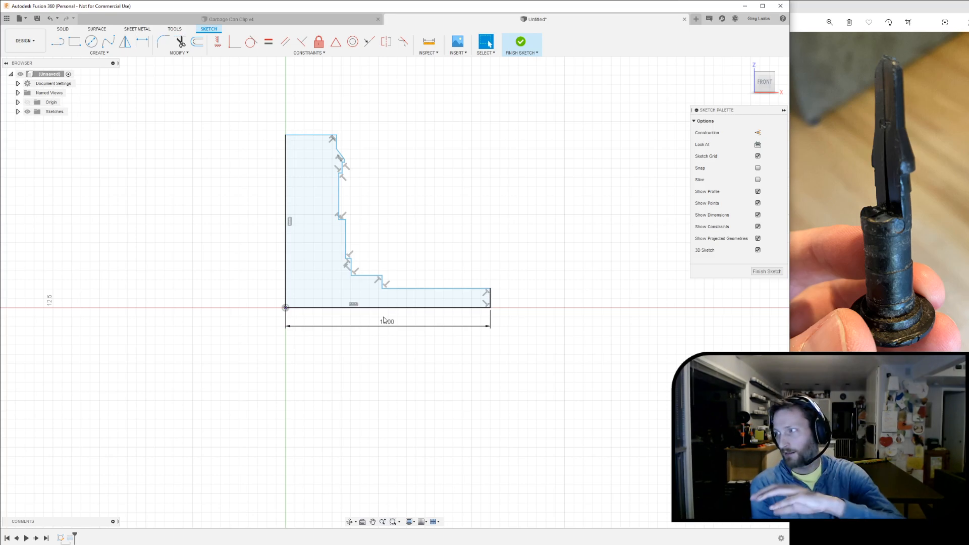
scroll(390, 321, "up", 3)
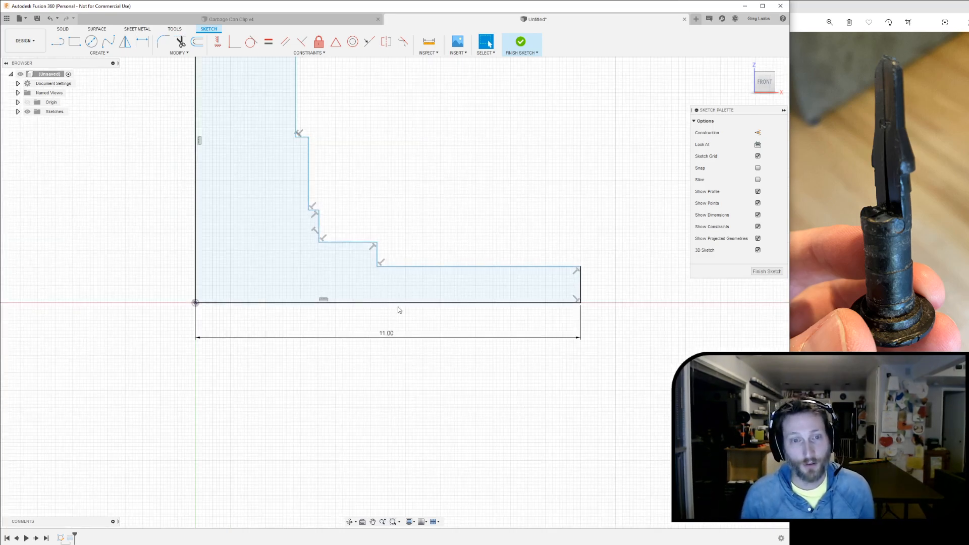
middle_click_drag(449, 223, 477, 258)
key("Escape")
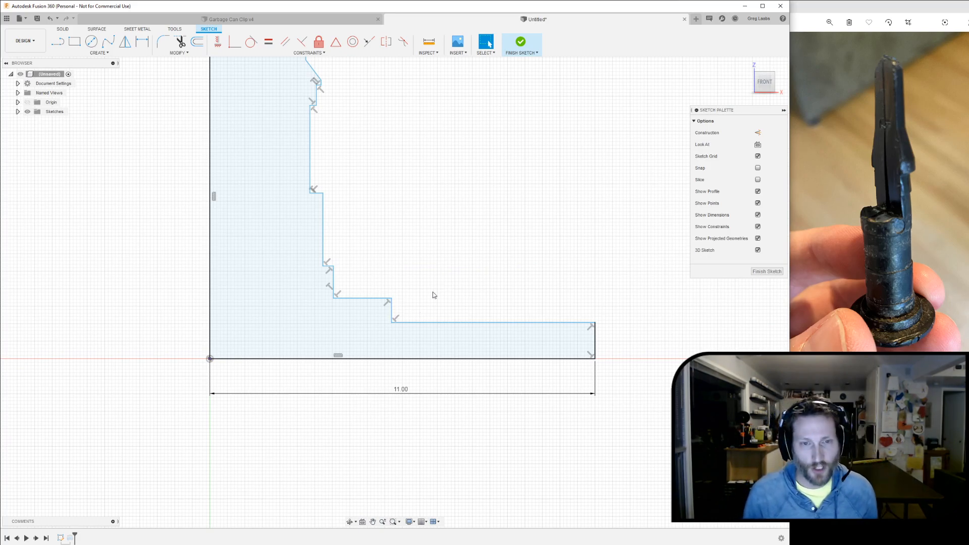
mouse_move(436, 268)
middle_mouse_down()
mouse_move(556, 318)
mouse_move(550, 340)
middle_mouse_up()
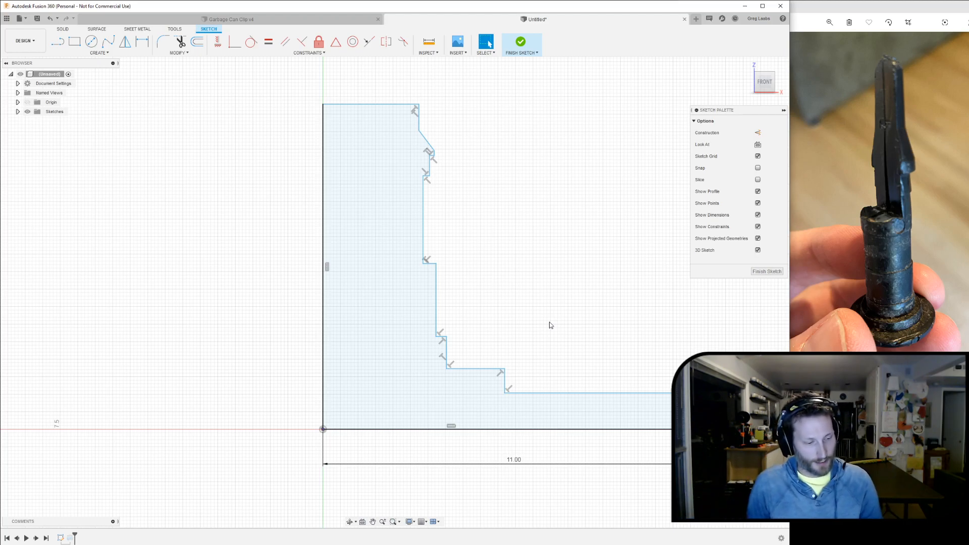
scroll(457, 380, "down", 2)
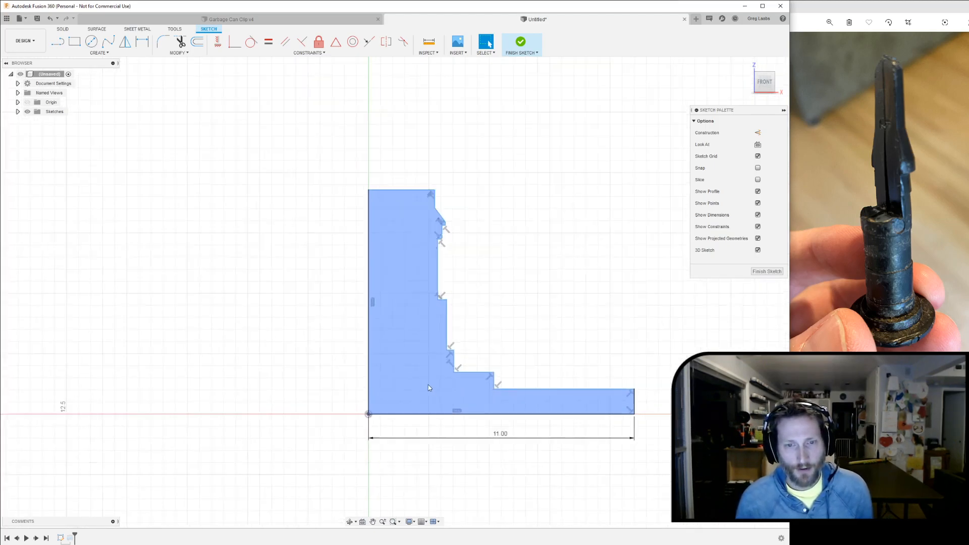
scroll(428, 385, "up", 5)
scroll(590, 305, "down", 3)
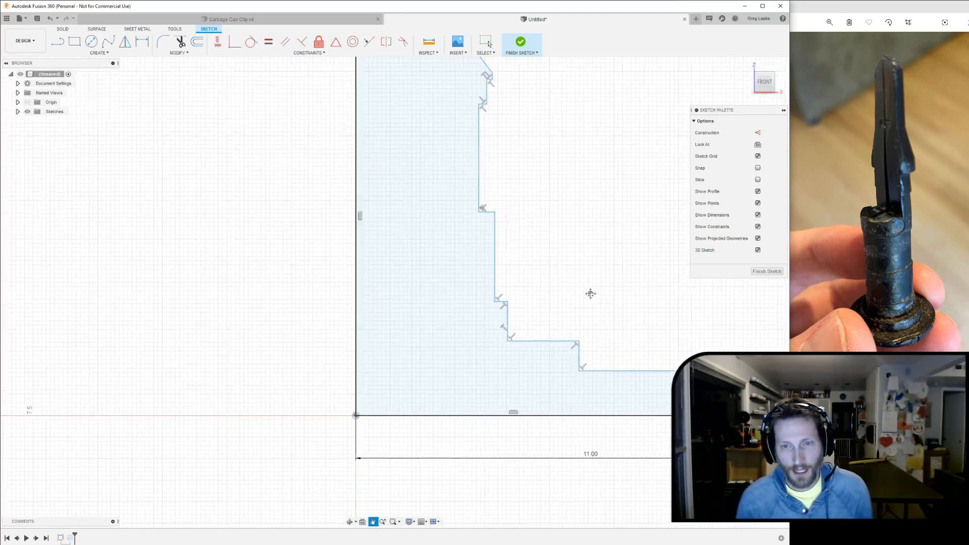
left_click(511, 366)
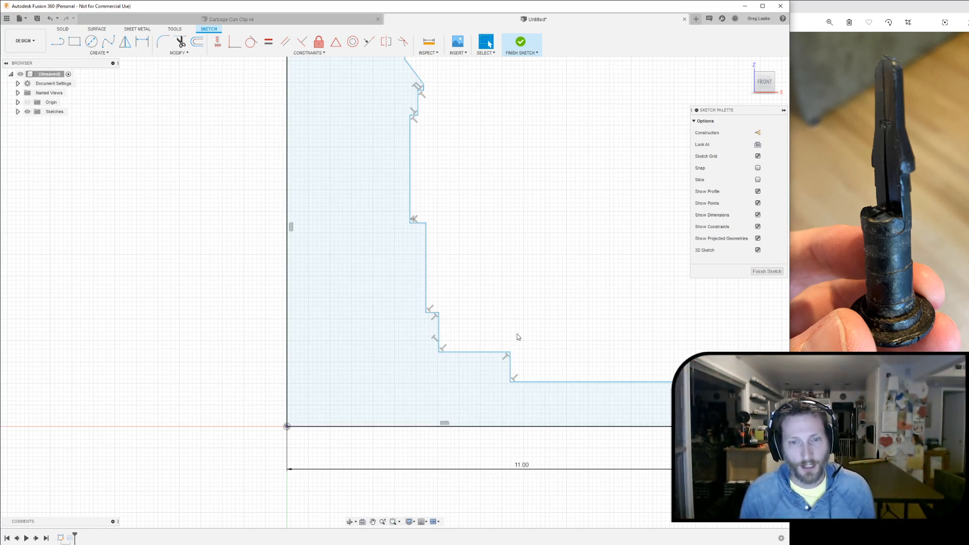
Step: Draw a horizontal line from the midpoint of the lowest step's short vertical edge to the vertical center axis
left_click(511, 371)
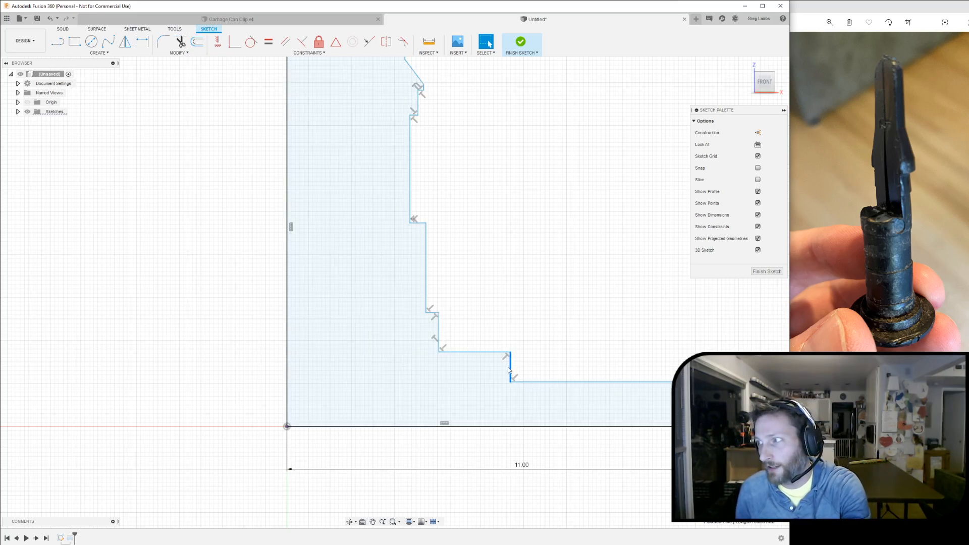
left_click(517, 284)
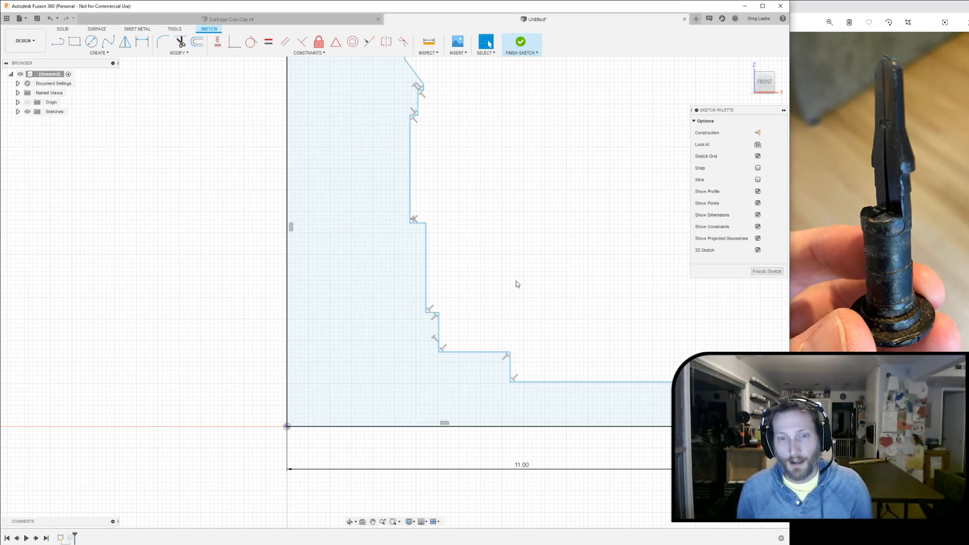
left_click(58, 41)
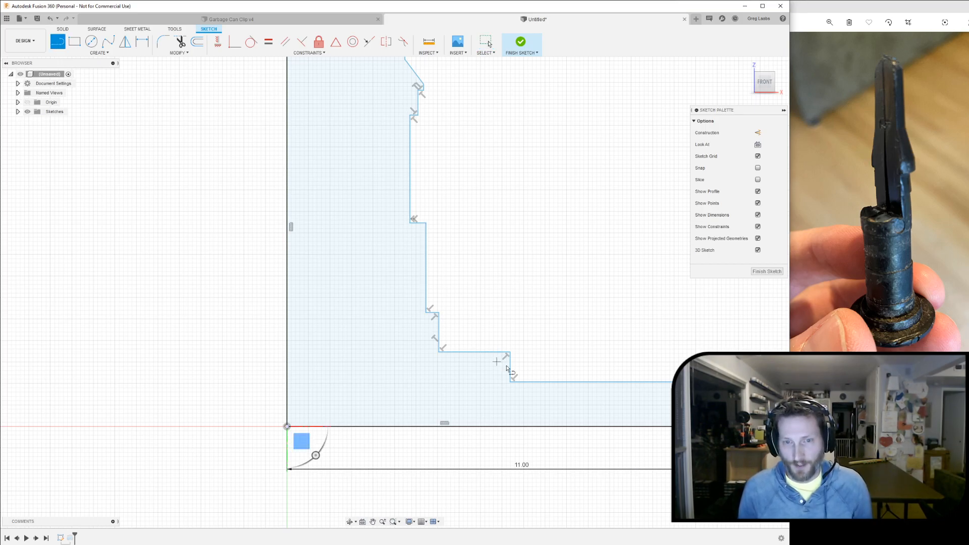
scroll(506, 366, "up", 4)
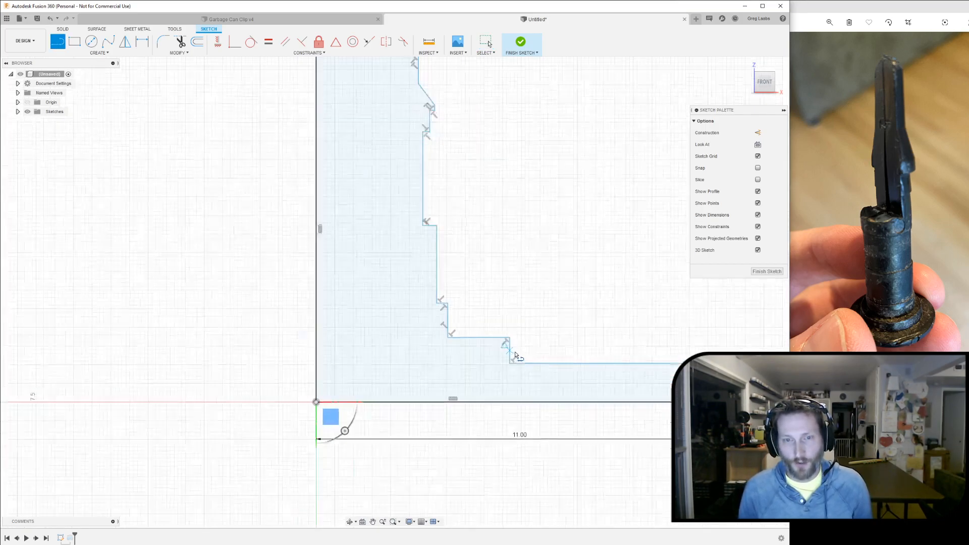
scroll(508, 364, "up", 4)
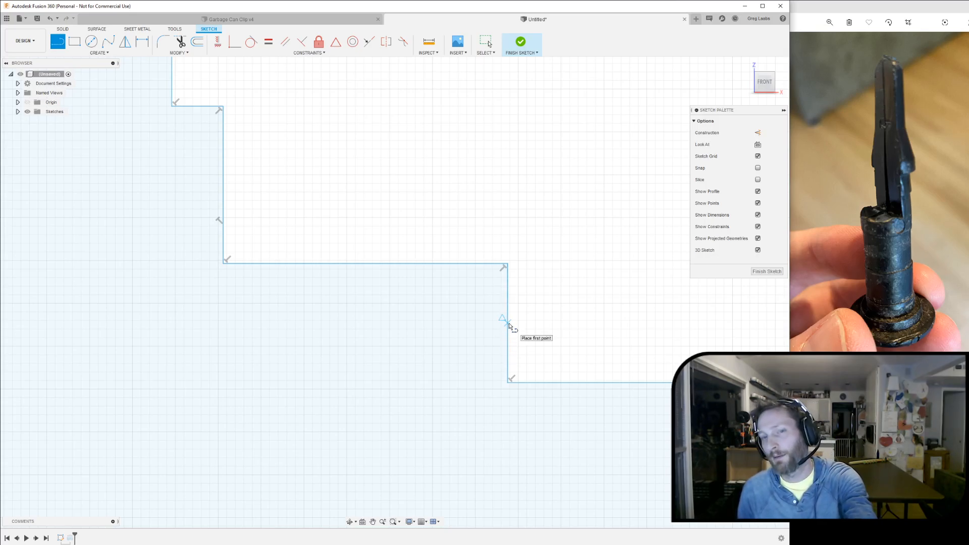
scroll(510, 327, "down", 3)
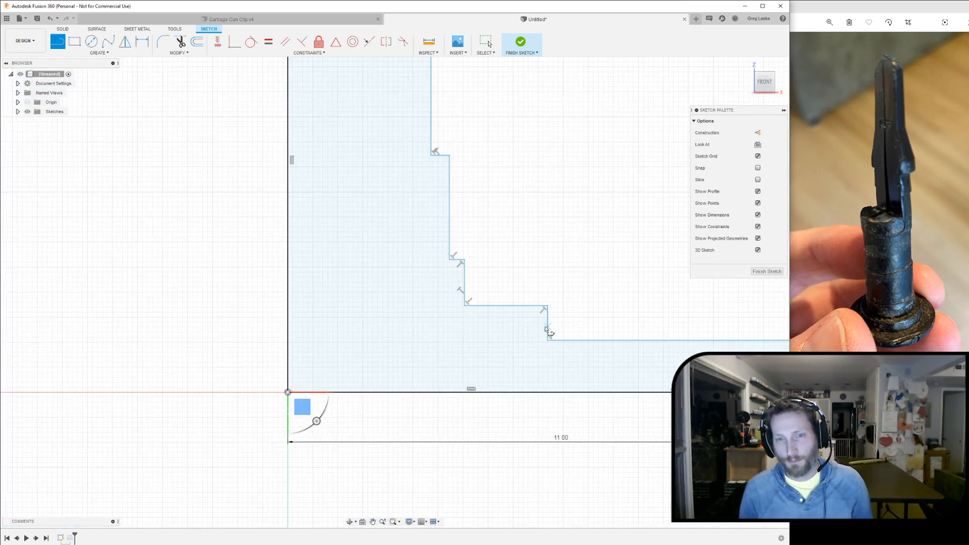
scroll(548, 329, "down", 2)
scroll(549, 331, "up", 1)
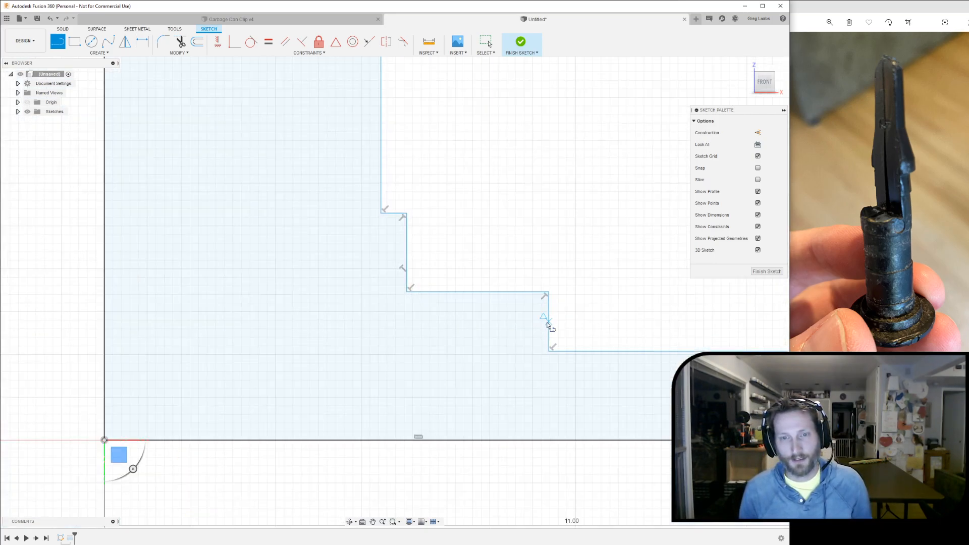
left_click(549, 322)
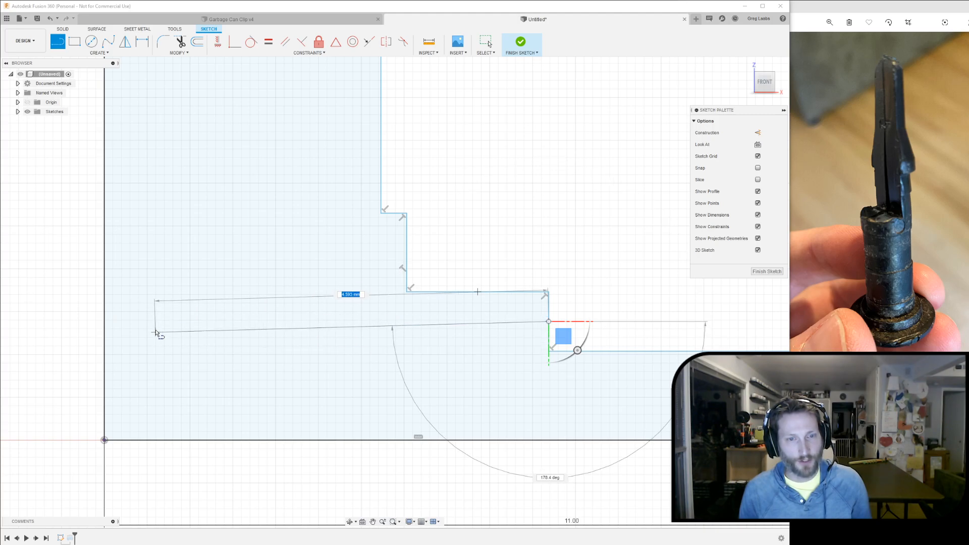
left_click(105, 322)
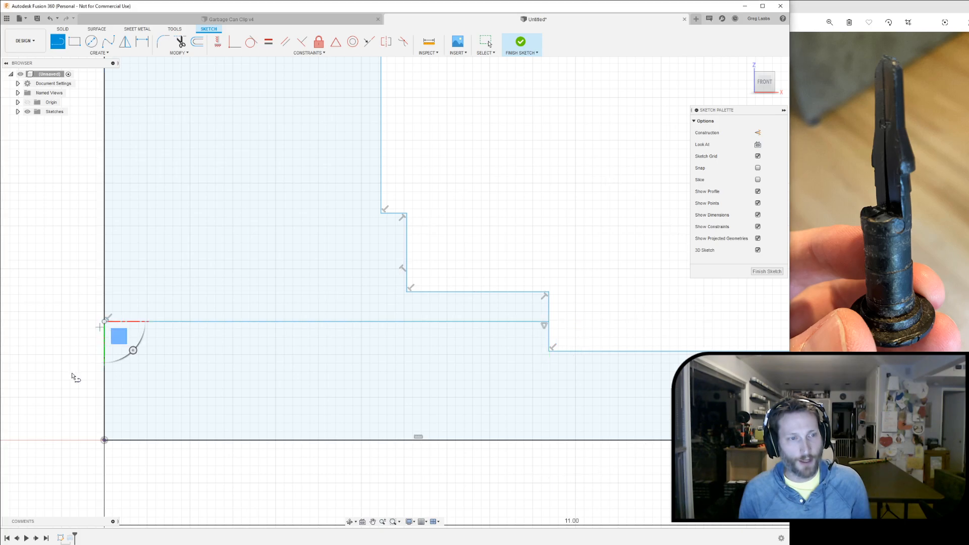
left_click(50, 270)
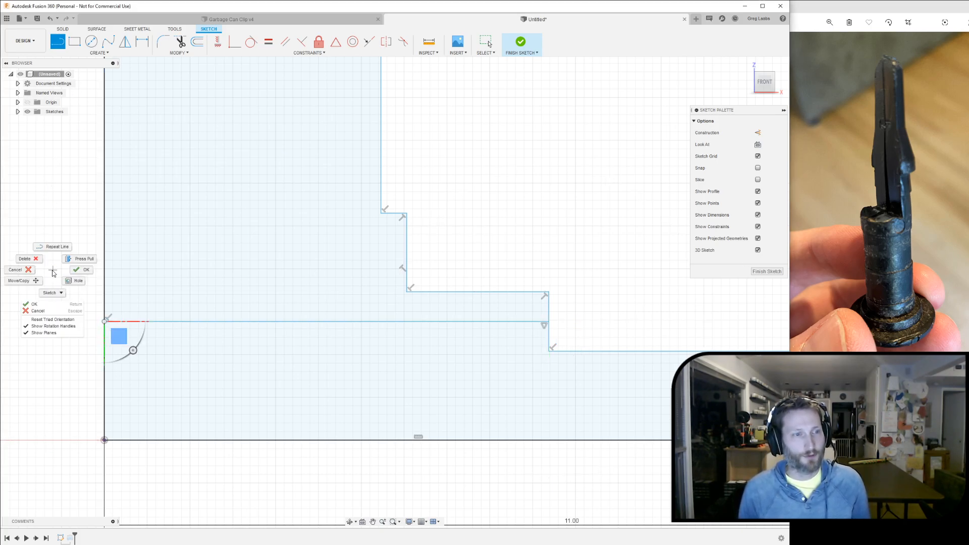
key("Escape")
key("Escape")
Step: Convert the new horizontal line to construction geometry and select the profile to check its region
scroll(504, 216, "down", 5)
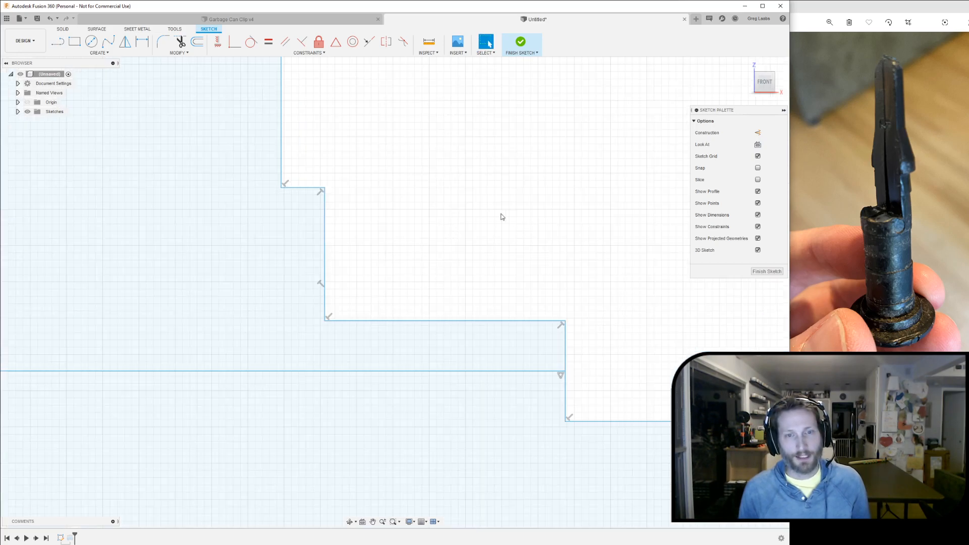
left_click(361, 277)
key("Escape")
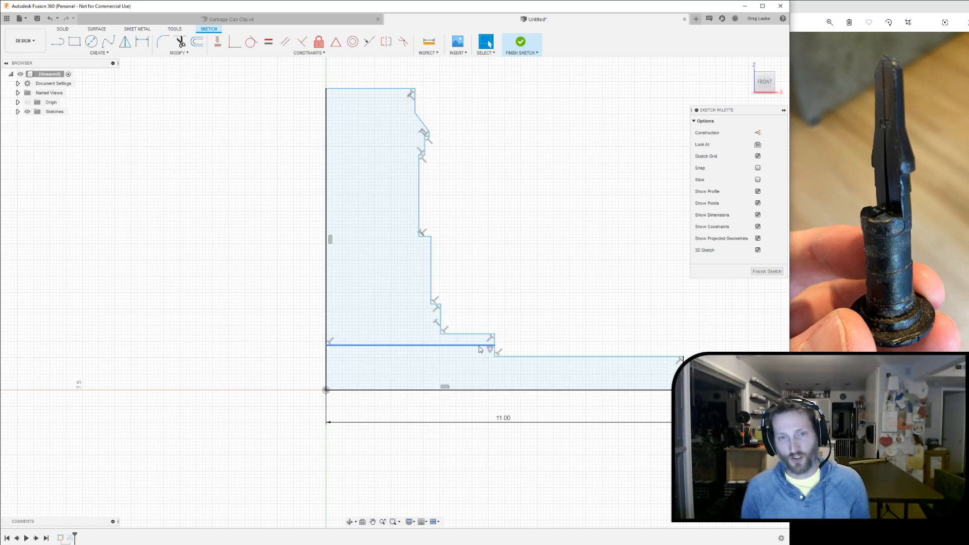
scroll(480, 343, "down", 5)
scroll(469, 336, "up", 8)
middle_click_drag(498, 290, 500, 260)
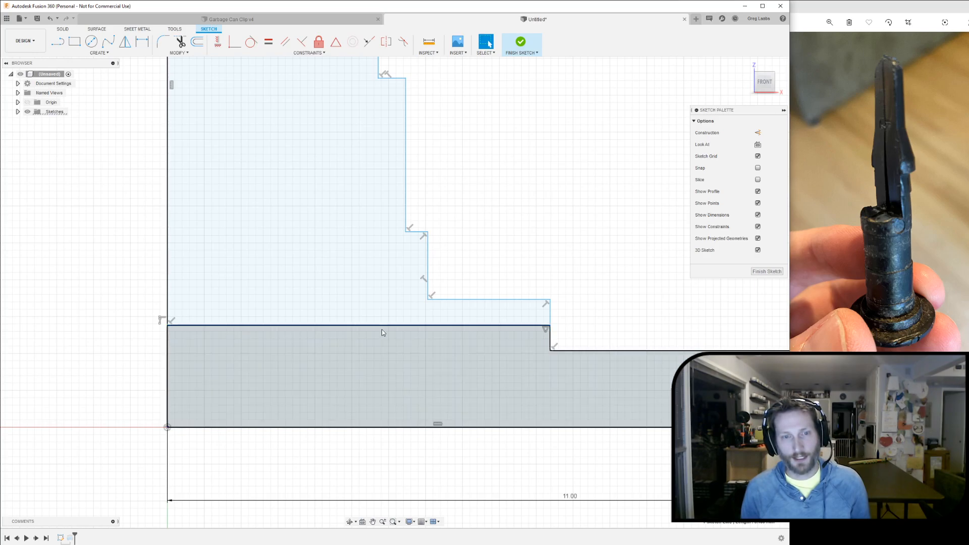
right_click(379, 328)
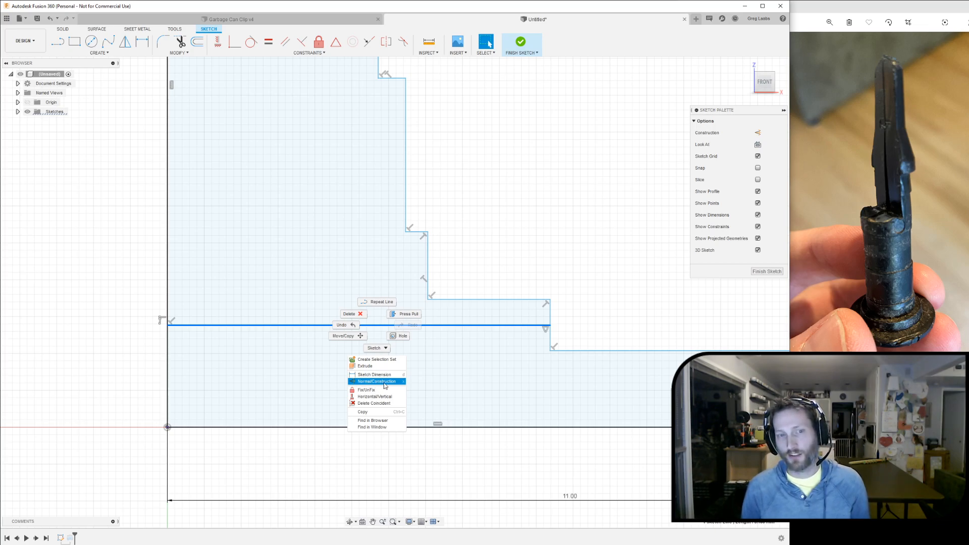
left_click(530, 260)
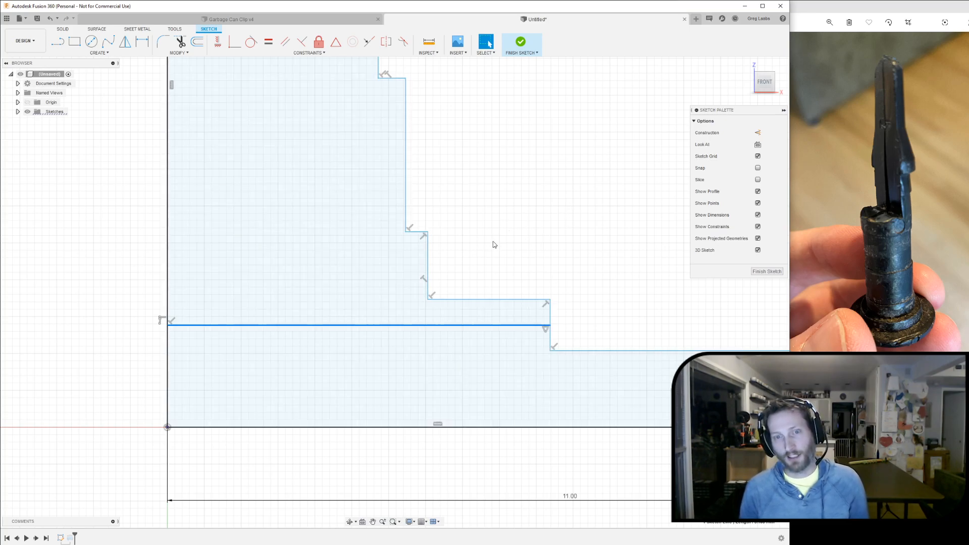
key("x")
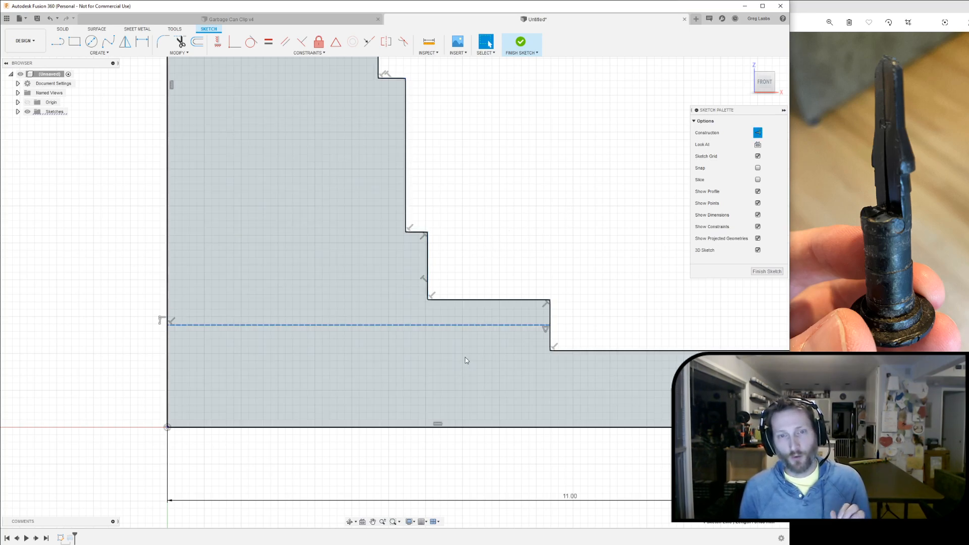
left_click(538, 259)
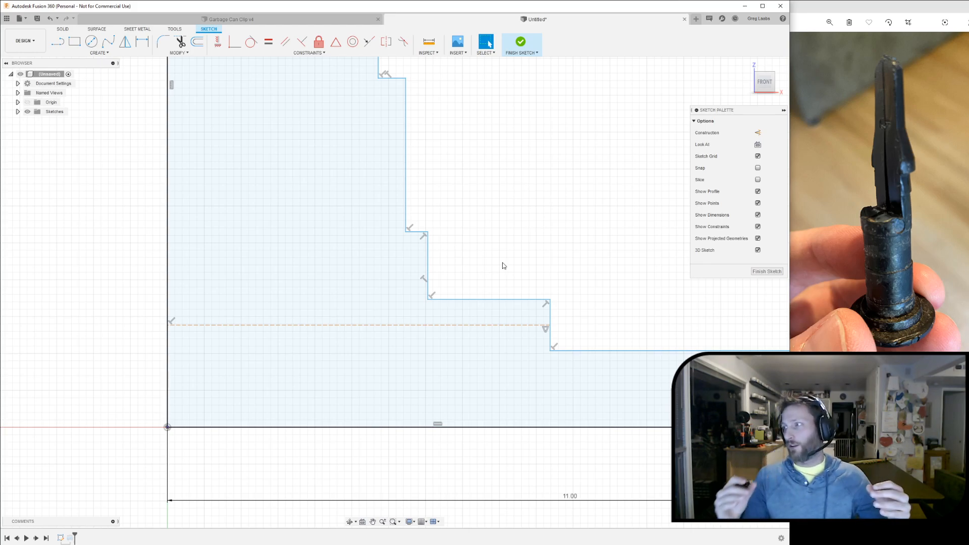
left_click(416, 271)
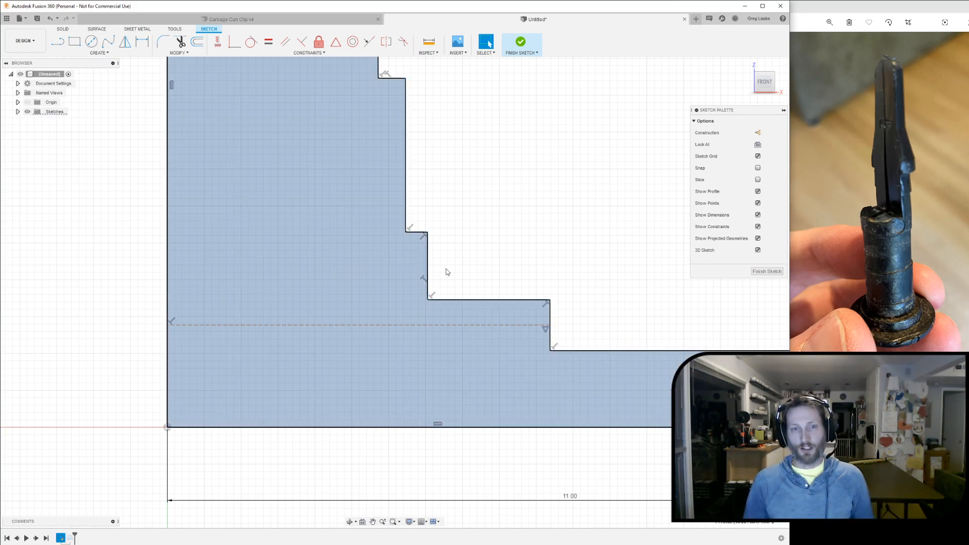
scroll(475, 247, "down", 4)
middle_click_drag(522, 222, 508, 255)
left_click(509, 255)
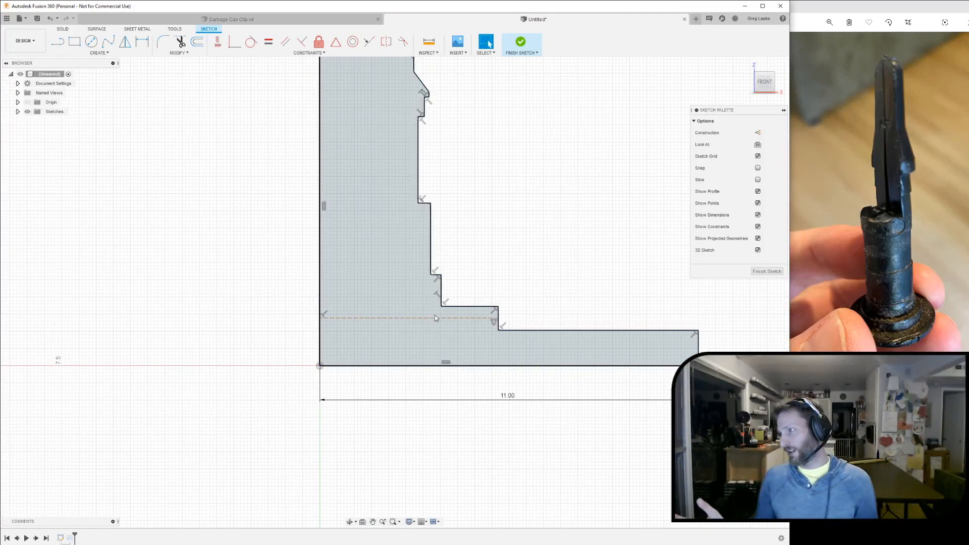
Step: Dimension the horizontal construction line's length as 15/2 to set the lowest step's radius
scroll(435, 316, "up", 4)
left_click(435, 316)
left_click(402, 322)
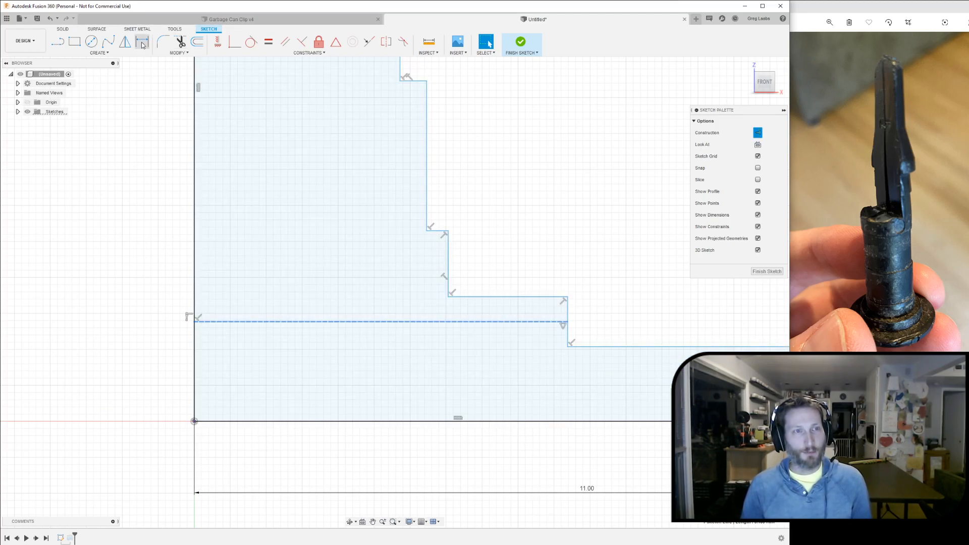
key("d")
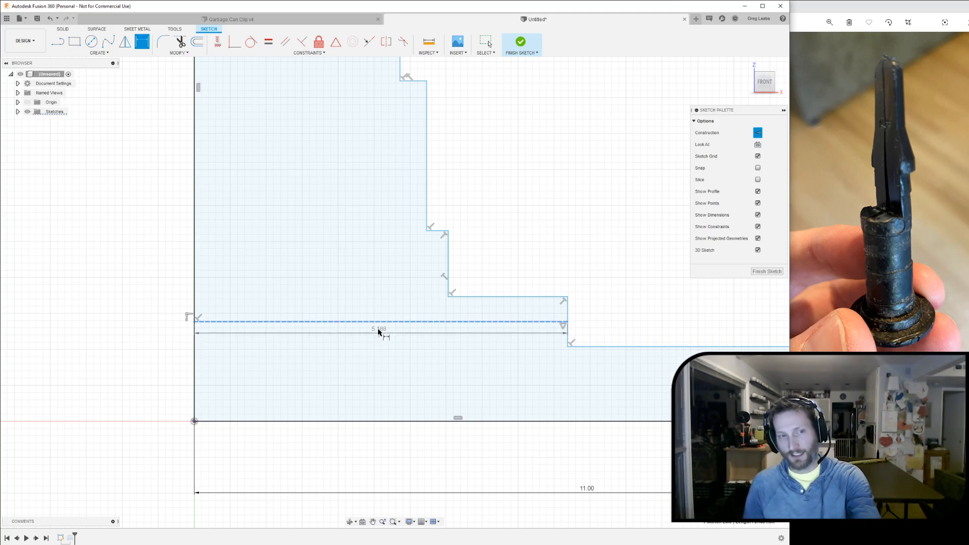
left_click(385, 337)
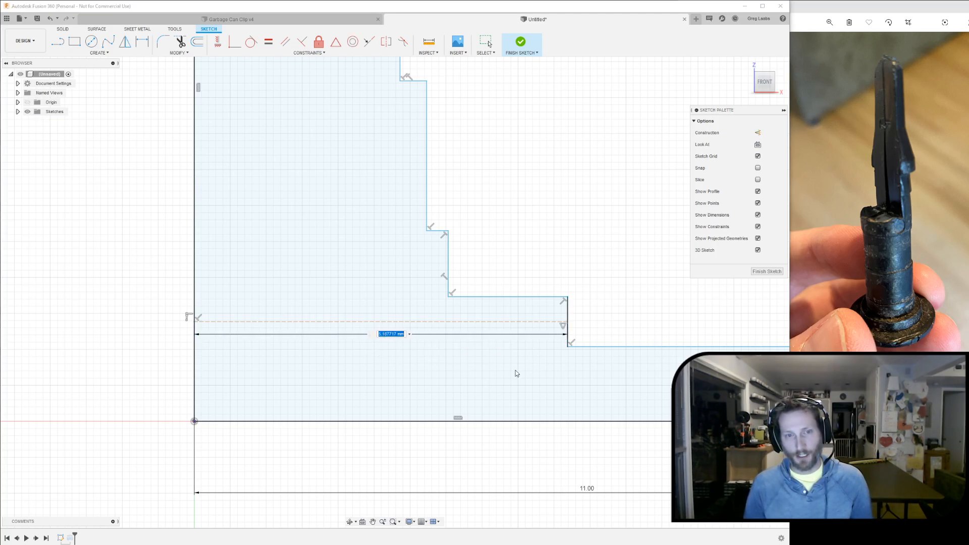
type("15/2")
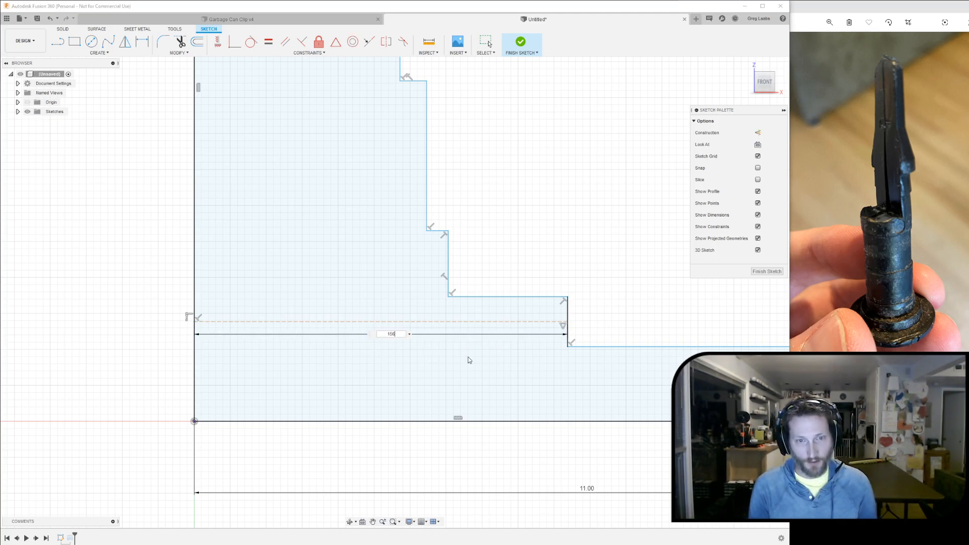
key("Return")
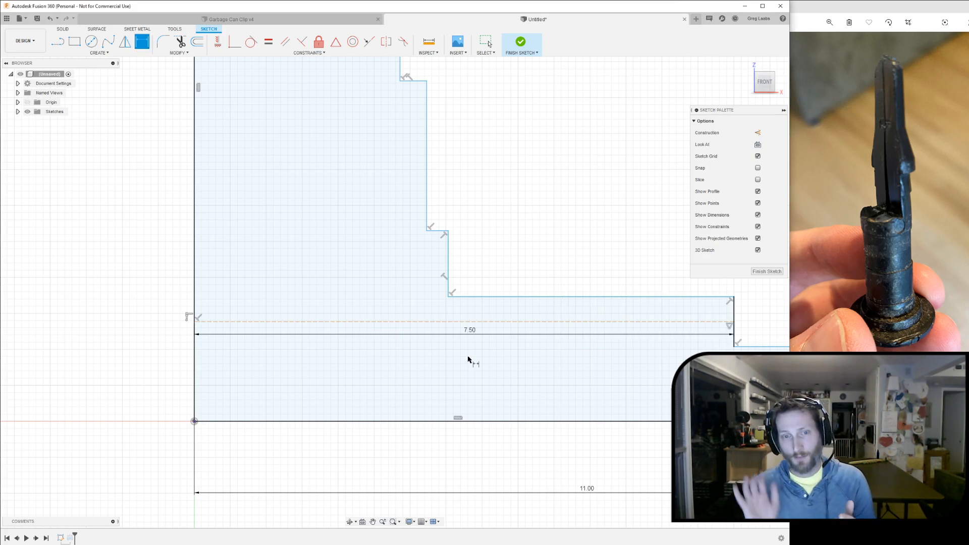
Step: Draw a horizontal line from the midpoint of the second step's vertical edge to the vertical center axis
middle_click_drag(584, 235, 487, 242)
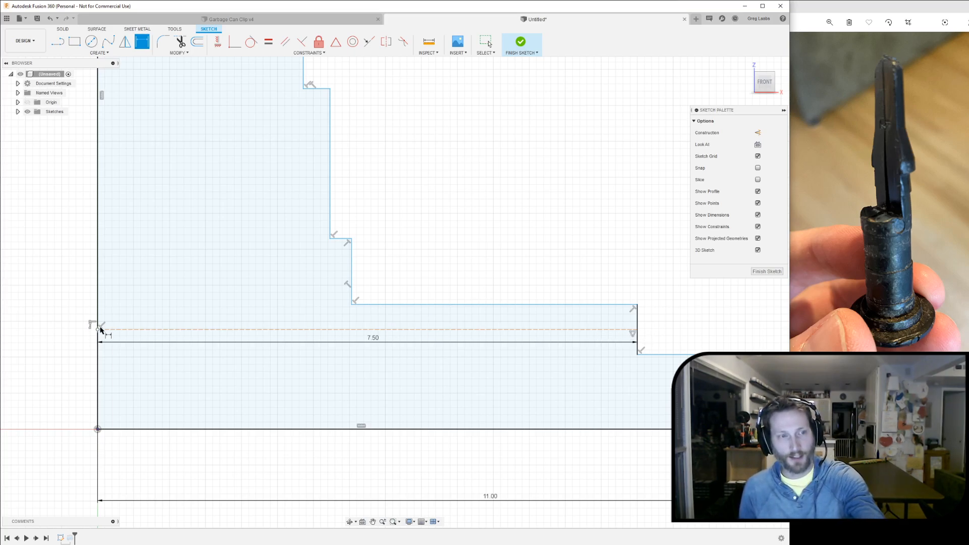
scroll(399, 333, "up", 3)
scroll(398, 330, "down", 5)
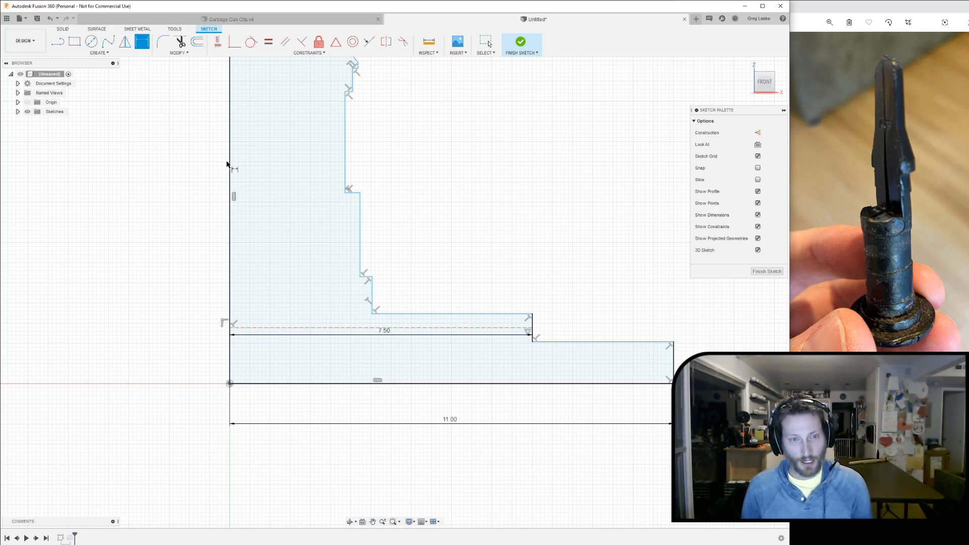
key("l")
left_click(372, 295)
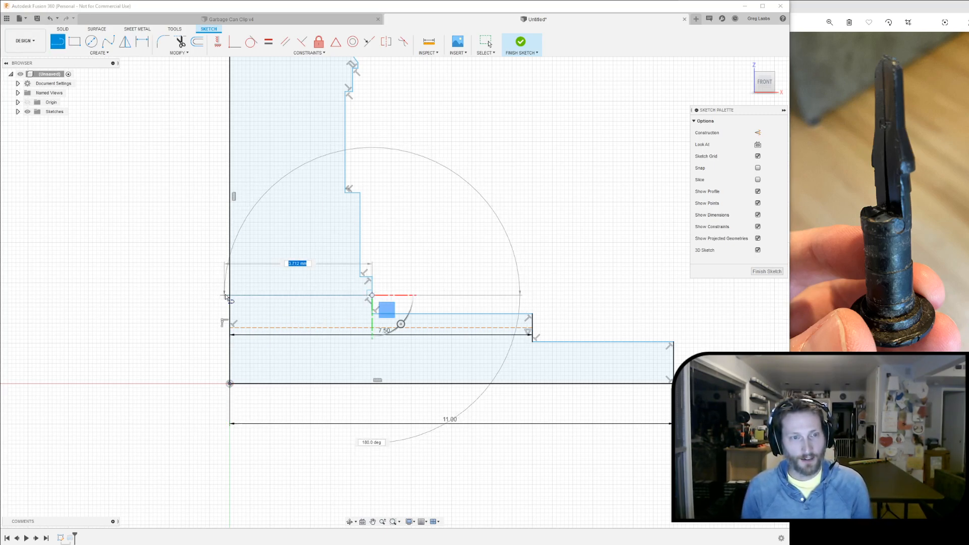
left_click(231, 295)
Step: Dimension the second step's horizontal line as 13/2
key("d")
left_click(301, 295)
left_click(302, 305)
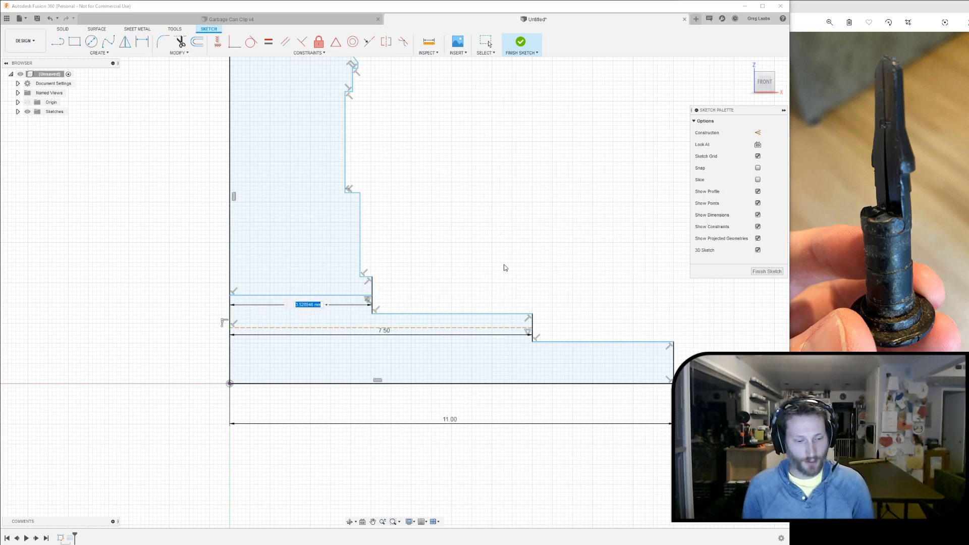
type("13/2")
key("Return")
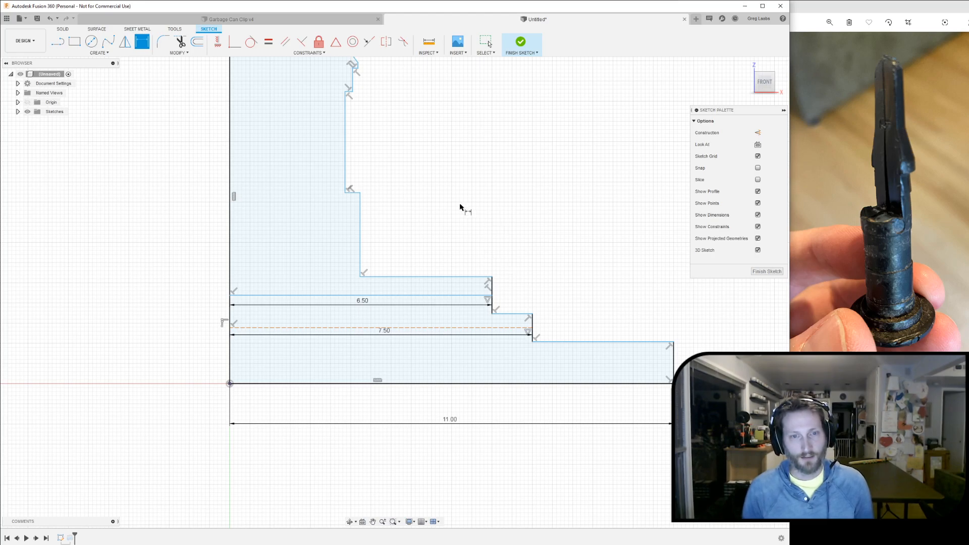
Step: Draw a horizontal line from the midpoint of the third step's vertical edge to the vertical center axis
middle_click_drag(364, 242, 392, 314)
key("l")
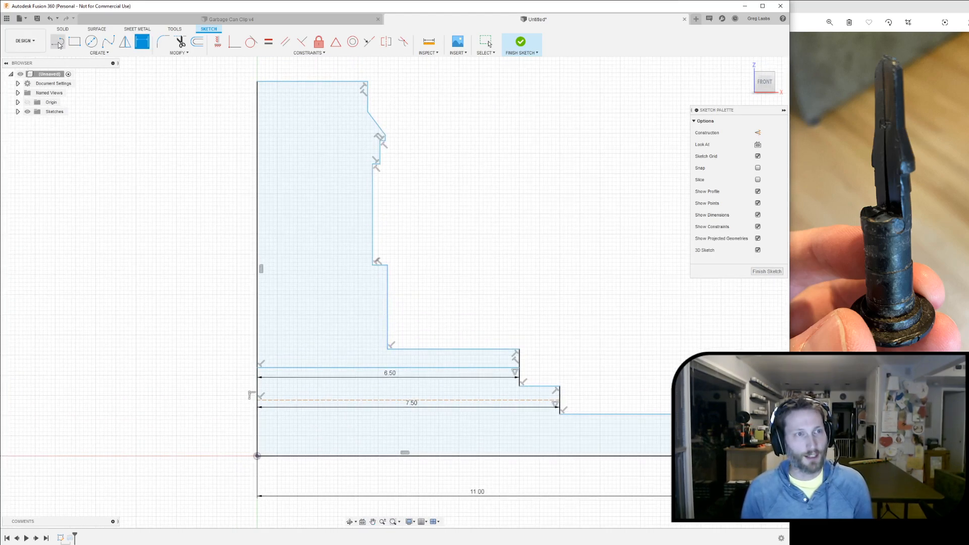
left_click(387, 307)
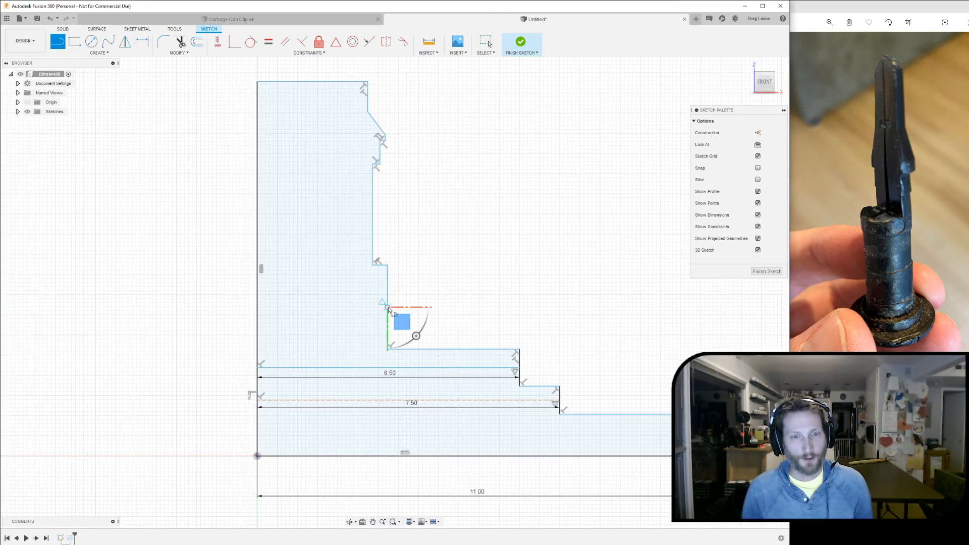
left_click(258, 307)
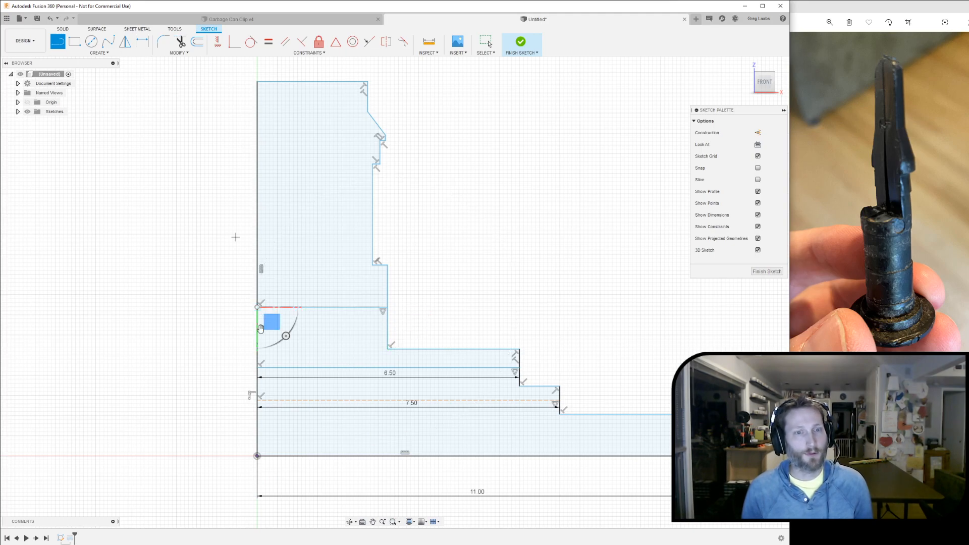
Step: Dimension the third step's horizontal line with the expression d4 - 1 mm, referencing the second step's dimension
left_click(143, 42)
left_click(322, 307)
left_click(324, 324)
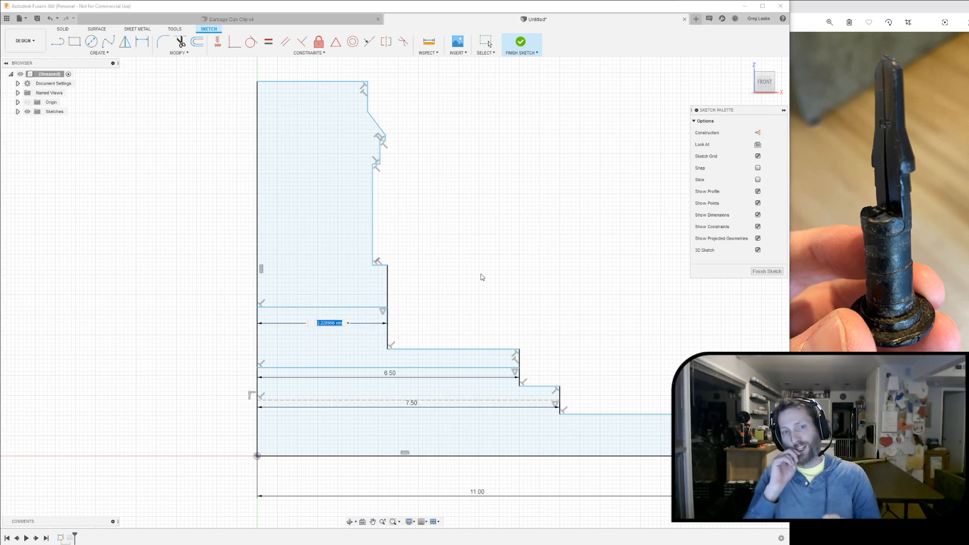
type("11/2")
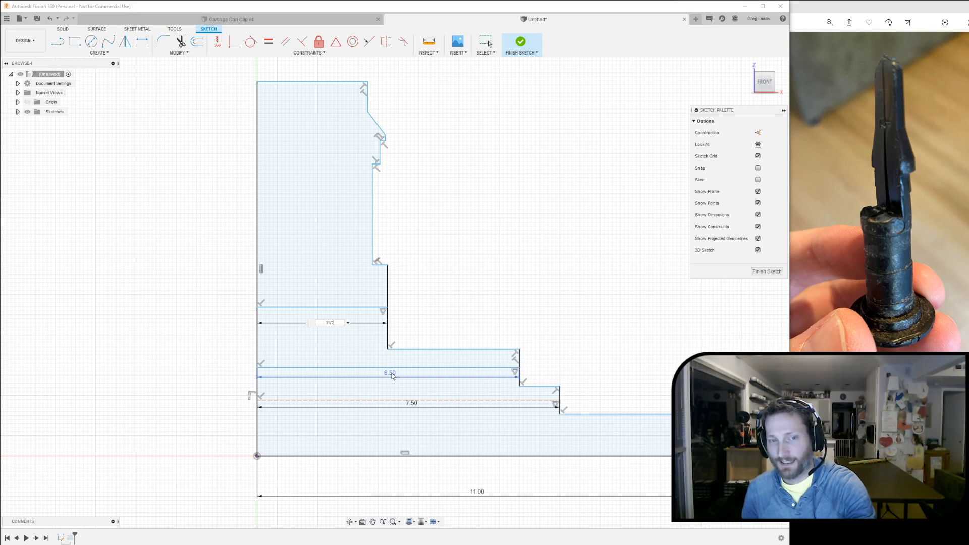
key("BackSpace")
key("BackSpace")
key("BackSpace")
key("BackSpace")
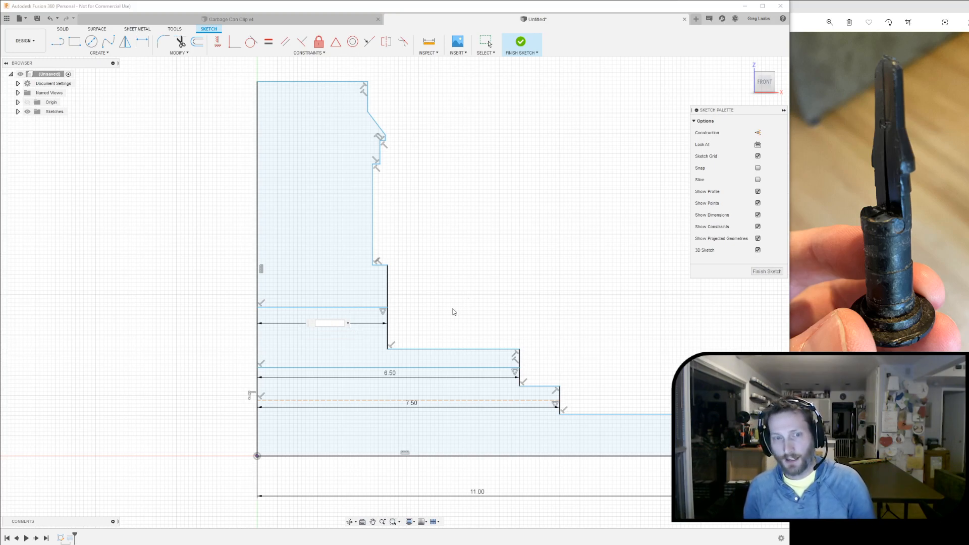
mouse_move(391, 375)
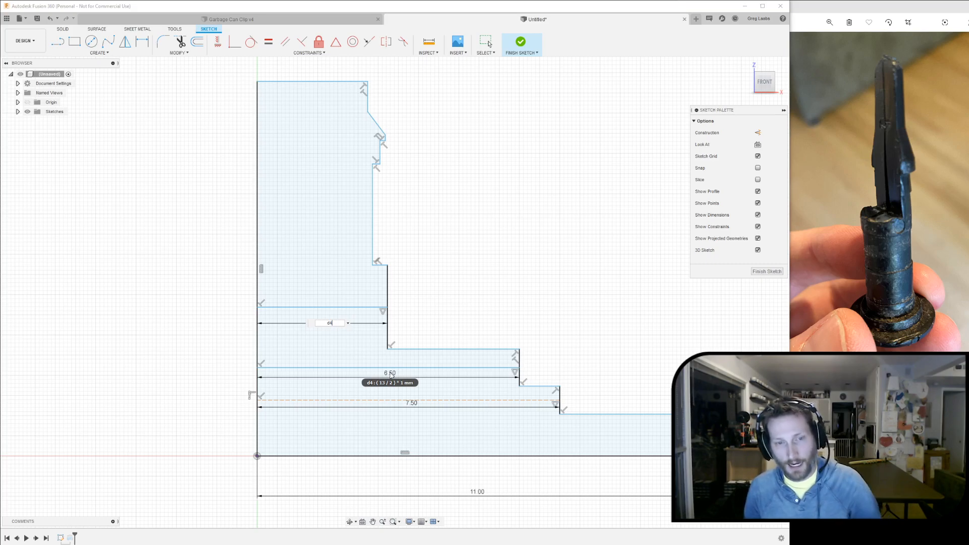
key("Return")
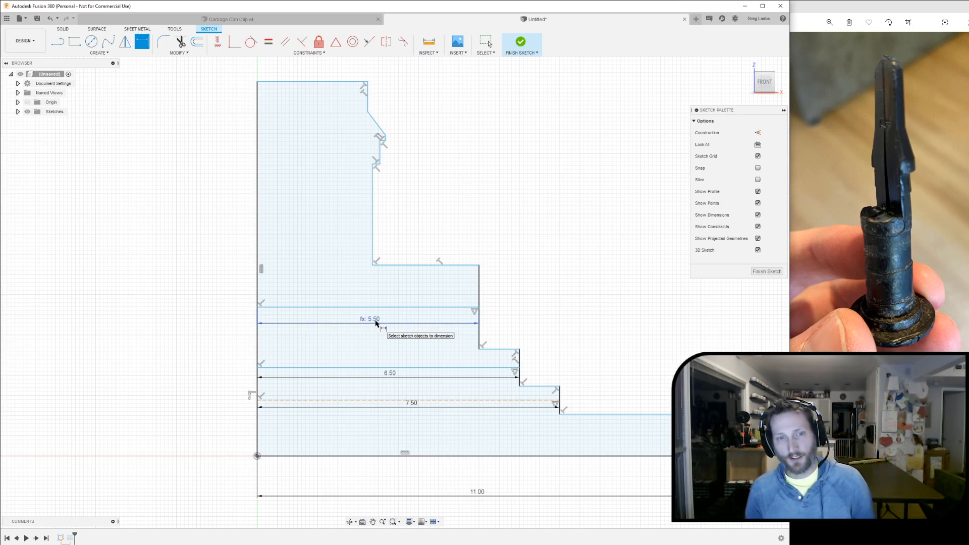
Step: Change the second step's horizontal dimension to 12/2
double_click(391, 374)
key("End")
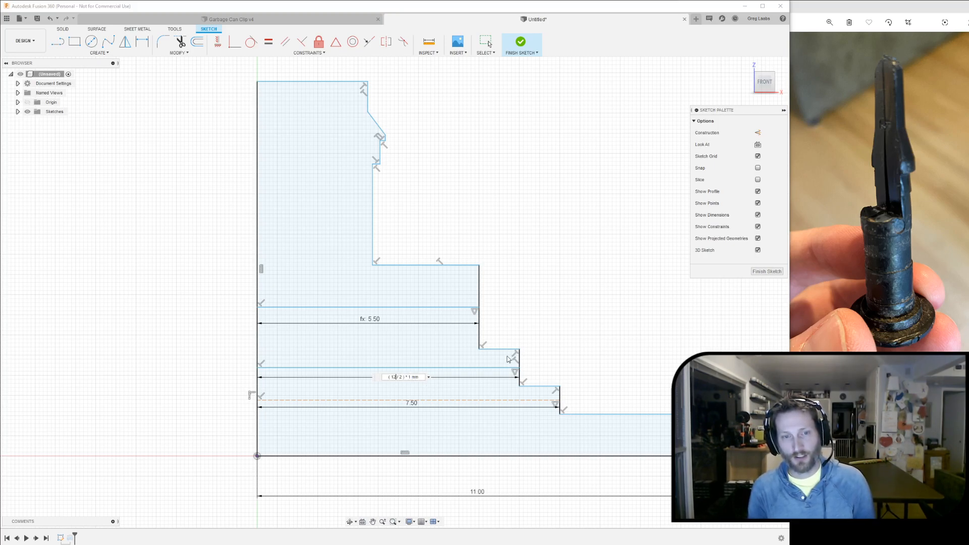
key("Return")
key("d")
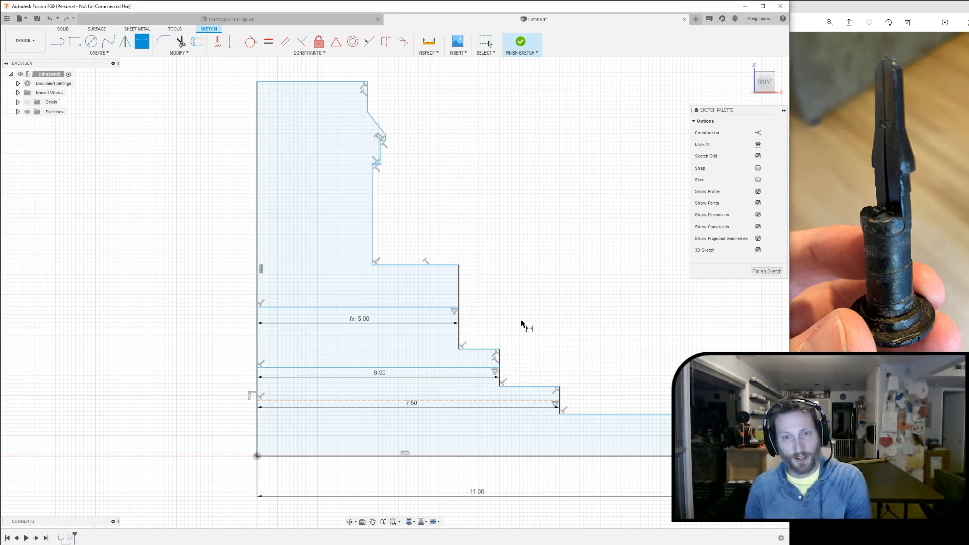
Step: Draw a horizontal line from the midpoint of the fourth step's vertical edge to the vertical center axis
middle_click_drag(458, 243, 501, 331)
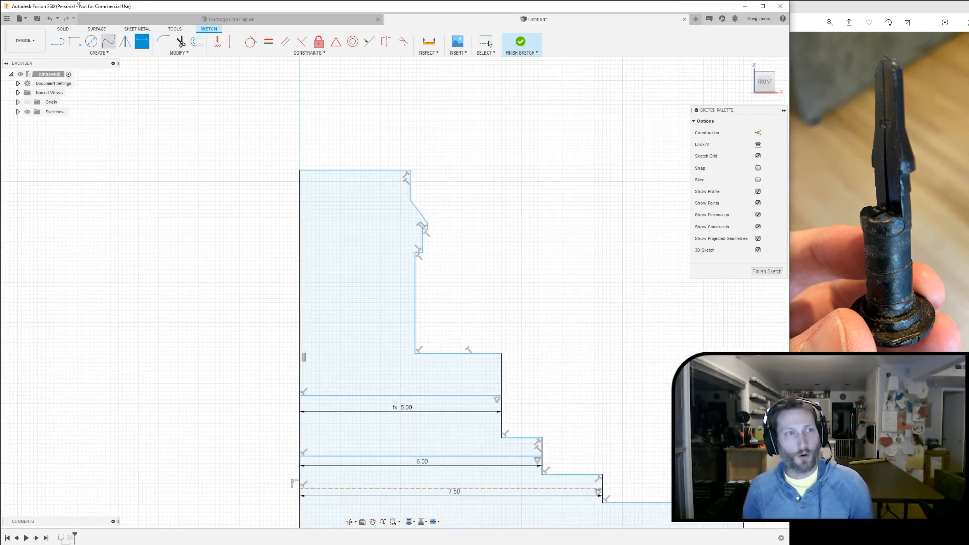
key("l")
left_click(415, 303)
left_click(300, 303)
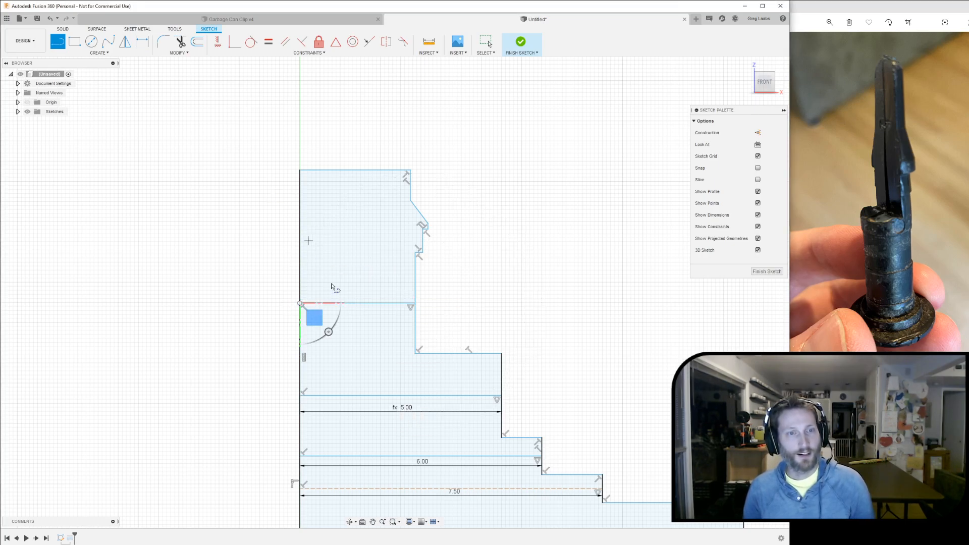
Step: Dimension the fourth step's horizontal line with the expression d5 - 1 mm, referencing the third step's dimension
key("Escape")
key("d")
left_click(371, 303)
left_click(364, 327)
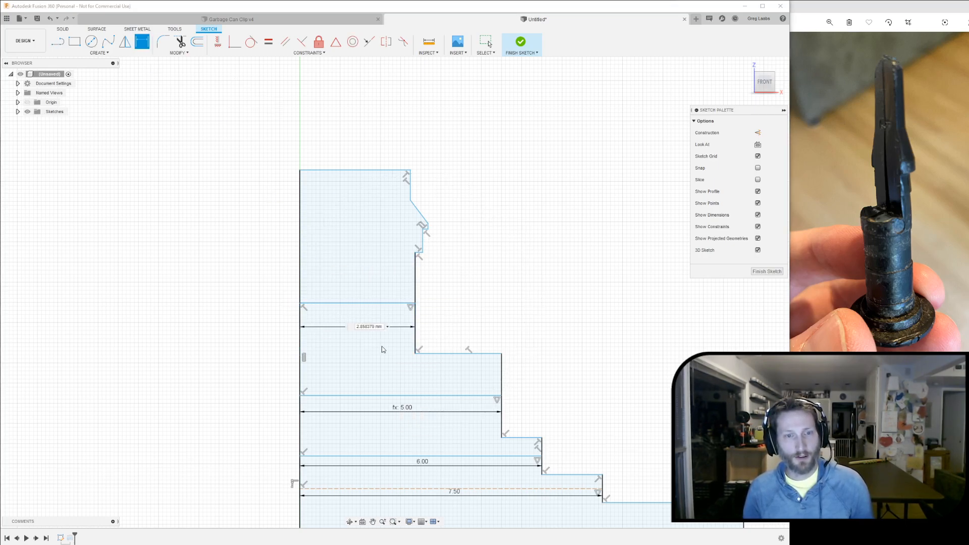
left_click(404, 410)
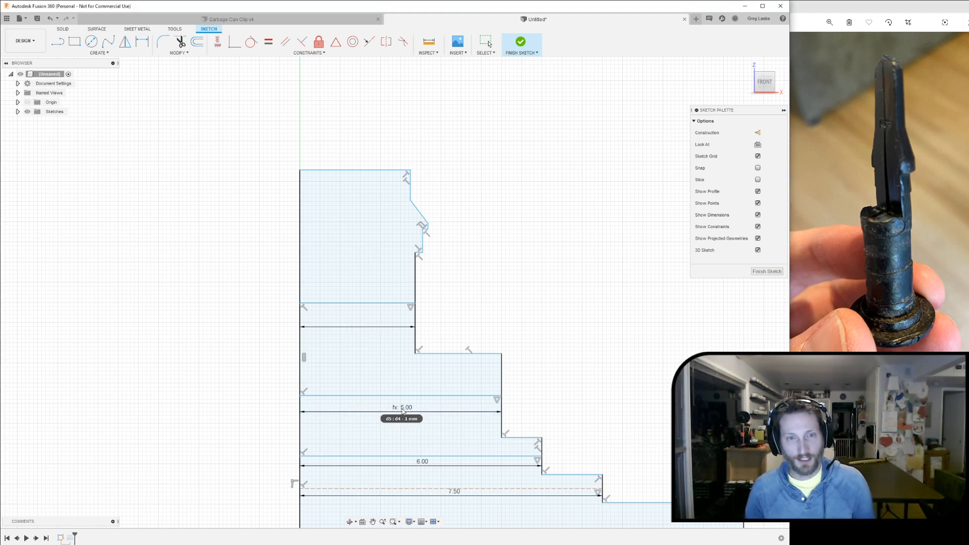
key("Return")
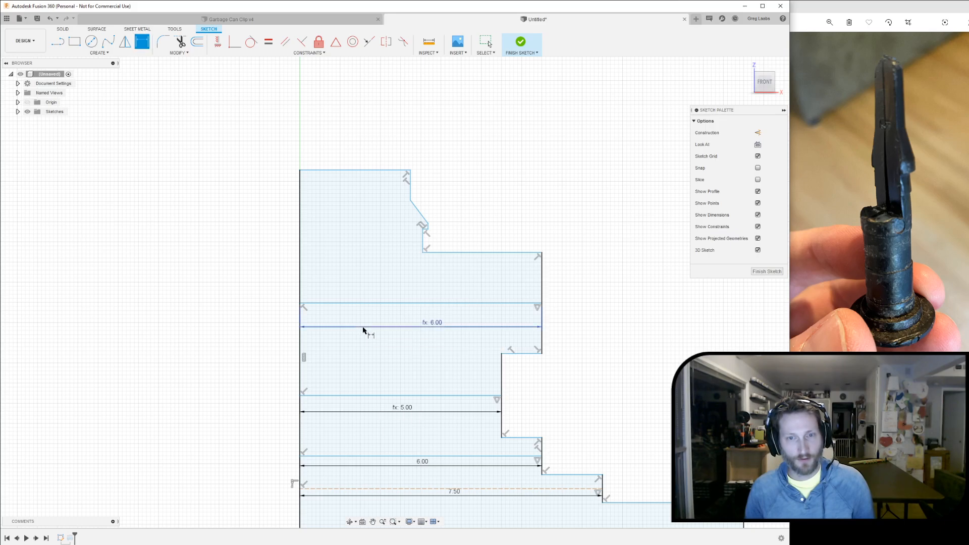
double_click(433, 324)
type("d5 - 1 mm")
key("Return")
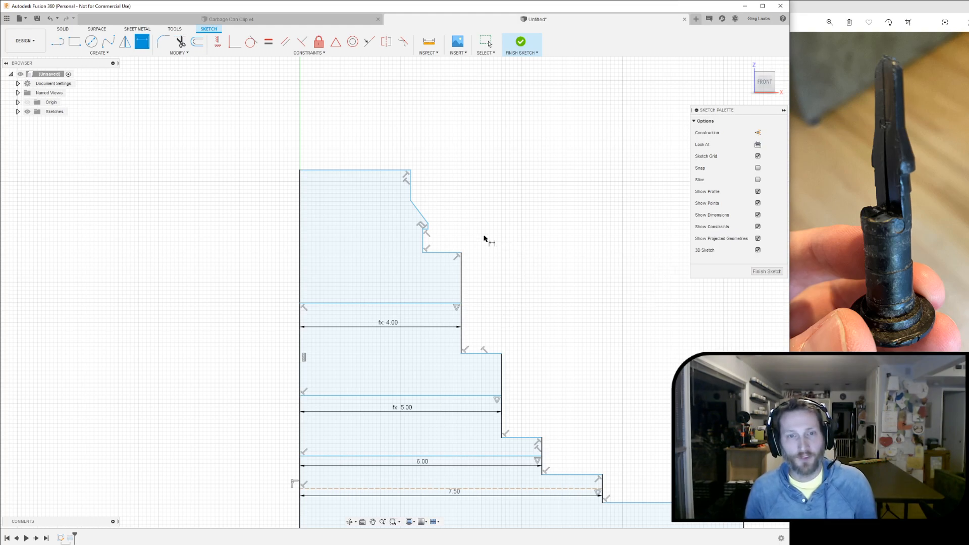
Step: Stretch the profile's top edge upward and raise the upper corner of the tapered section
middle_click_drag(474, 180, 490, 239)
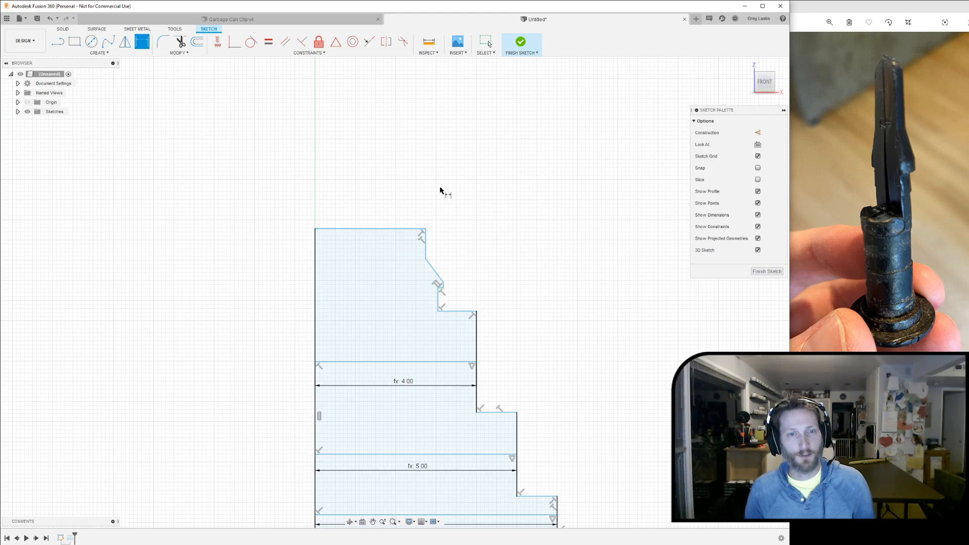
key("Escape")
left_click_drag(381, 231, 387, 80)
middle_click_drag(515, 191, 525, 249)
left_click(436, 317)
left_click_drag(436, 317, 435, 245)
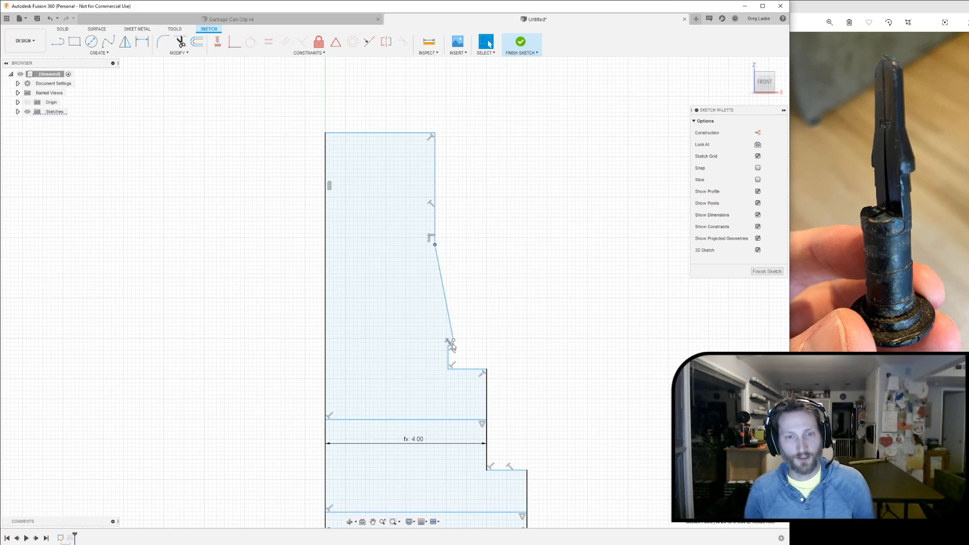
Step: Pull the taper's lower corner outward and up, and raise its upper corner and the profile's top edge further
left_click_drag(454, 341, 468, 298)
left_click_drag(435, 246, 433, 208)
middle_click_drag(566, 342, 580, 255)
scroll(562, 257, "down", 1)
scroll(562, 257, "down", 3)
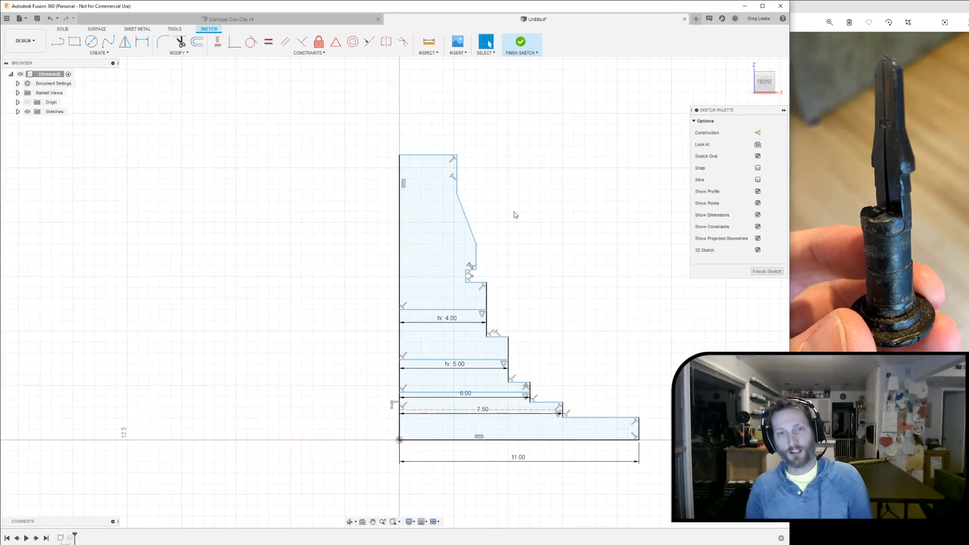
left_click_drag(440, 228, 438, 135)
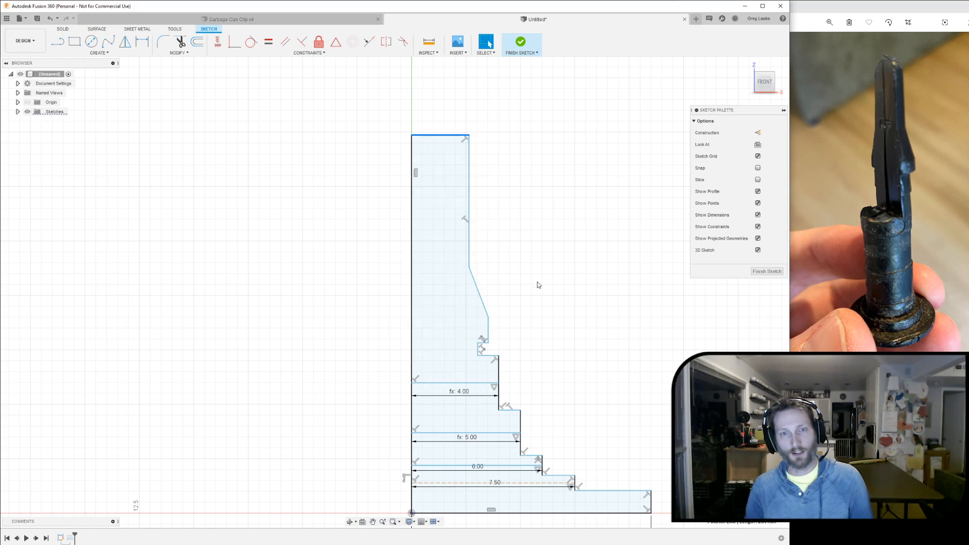
Step: Finish the sketch and compare the updated revolved body with the finished Garbage Can Clip v4 model
middle_click_drag(569, 325, 486, 276)
scroll(485, 273, "down", 2)
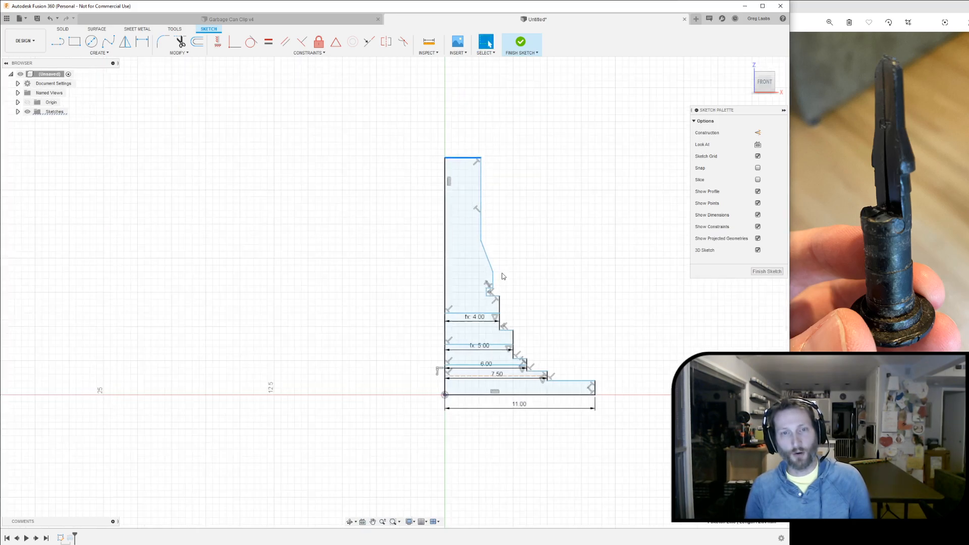
scroll(488, 262, "up", 5)
scroll(475, 223, "up", 2)
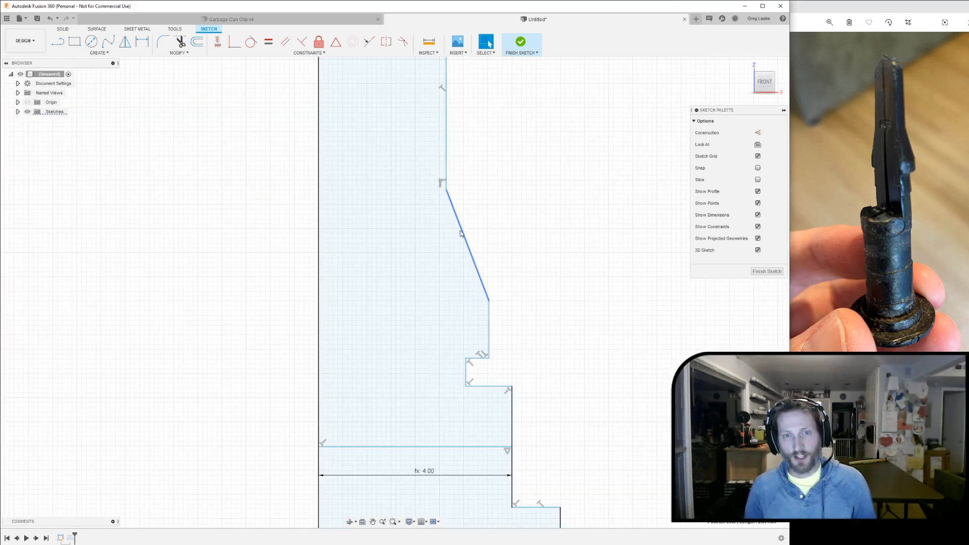
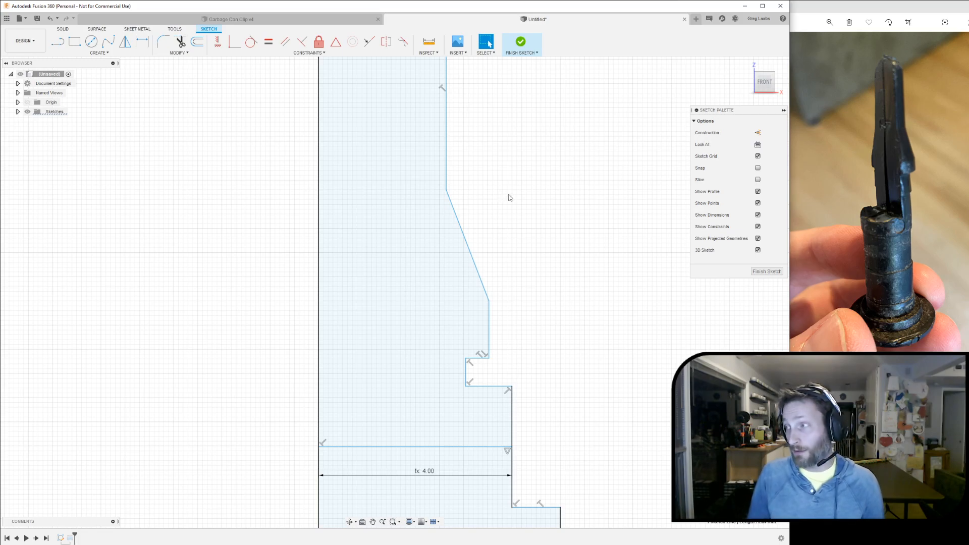
scroll(539, 194, "down", 3)
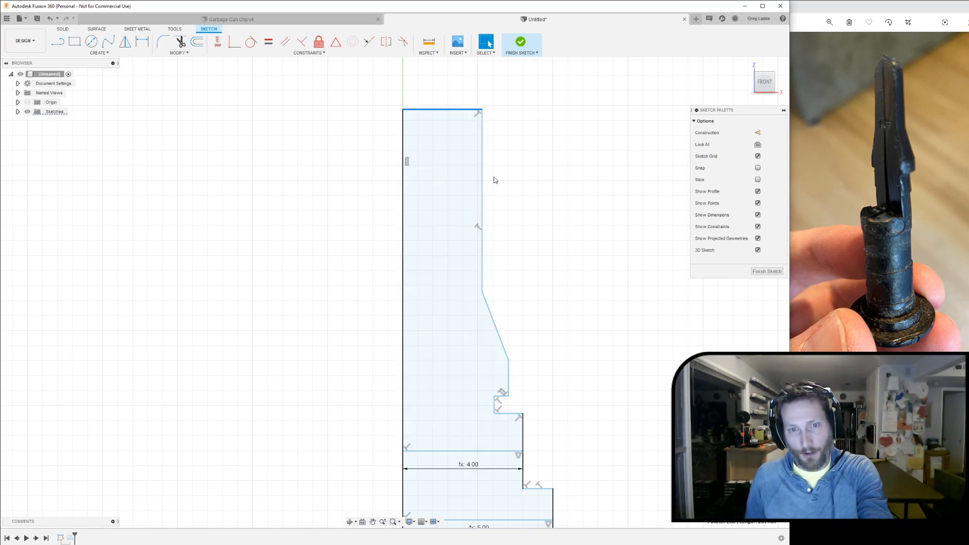
middle_click_drag(604, 409, 589, 351)
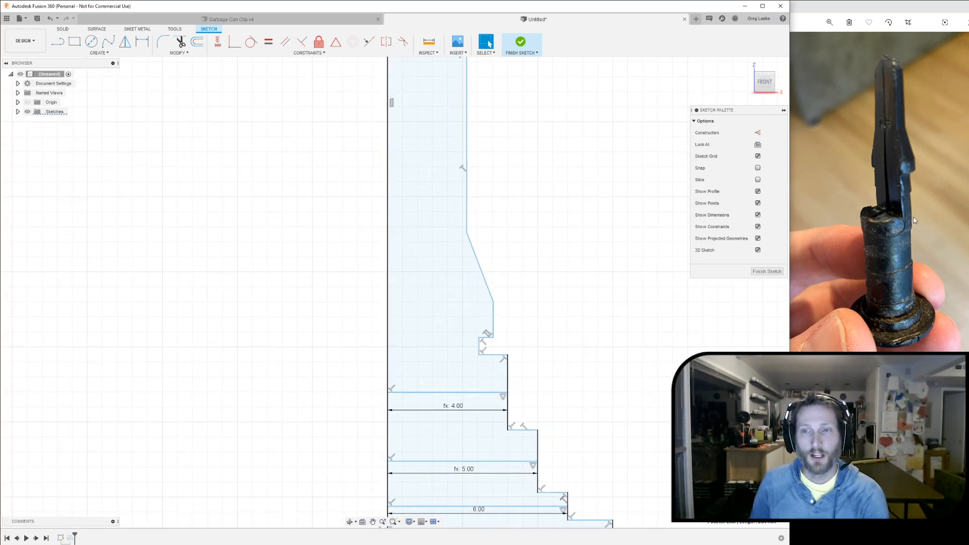
left_click(766, 271)
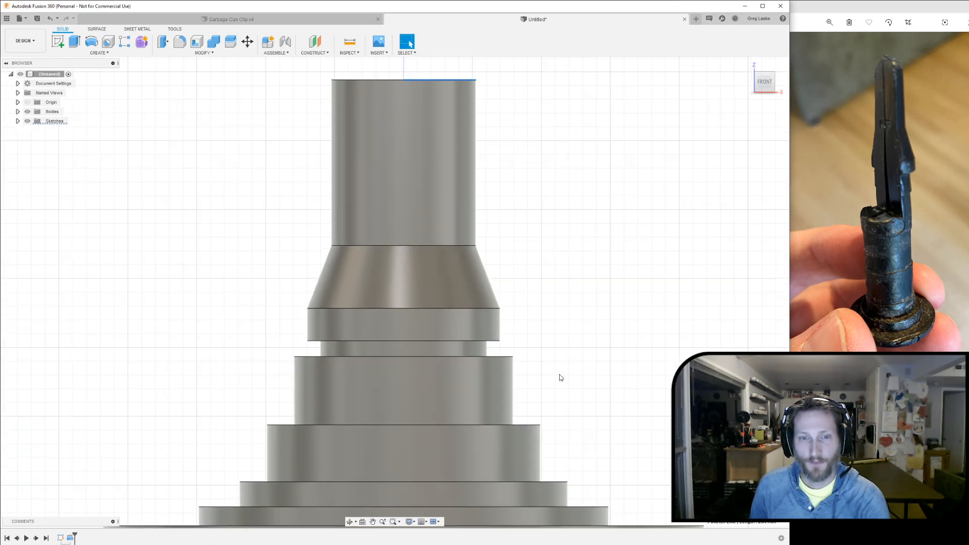
mouse_move(617, 342)
middle_mouse_down("shift")
mouse_move(591, 353)
mouse_move(603, 364)
mouse_move(581, 368)
mouse_move(606, 352)
middle_mouse_up("shift")
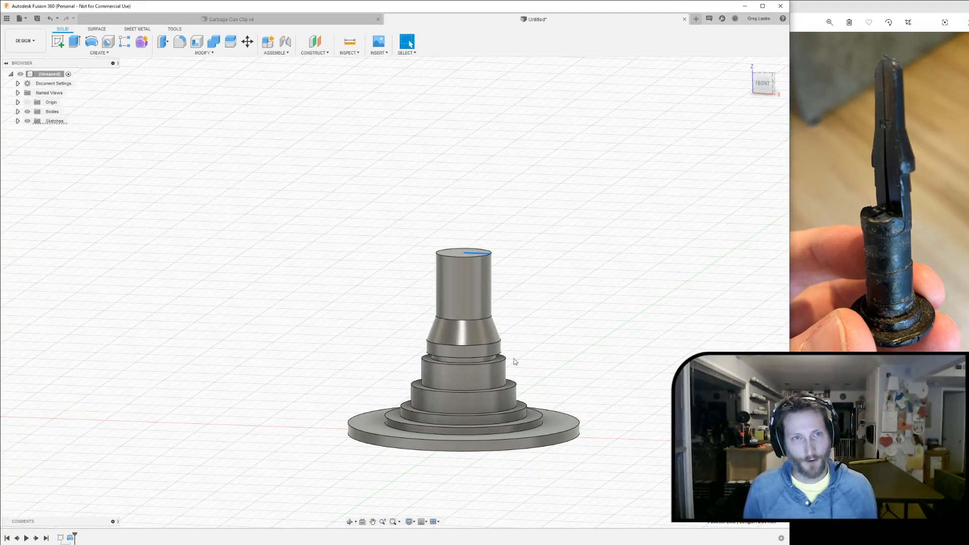
left_click(255, 19)
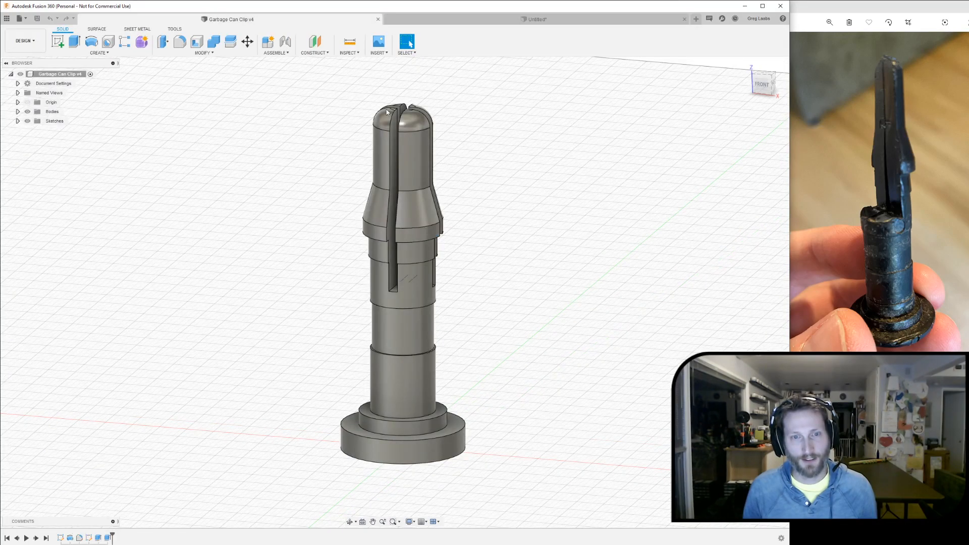
left_click(538, 21)
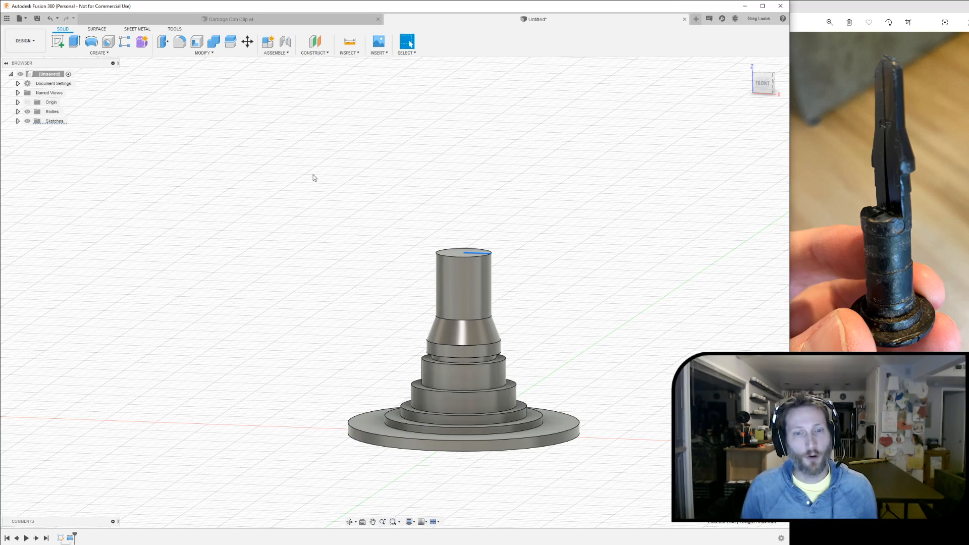
Step: Reopen the revolve's profile sketch for editing and examine its solid horizontal helper lines and the regions they divide
double_click(61, 538)
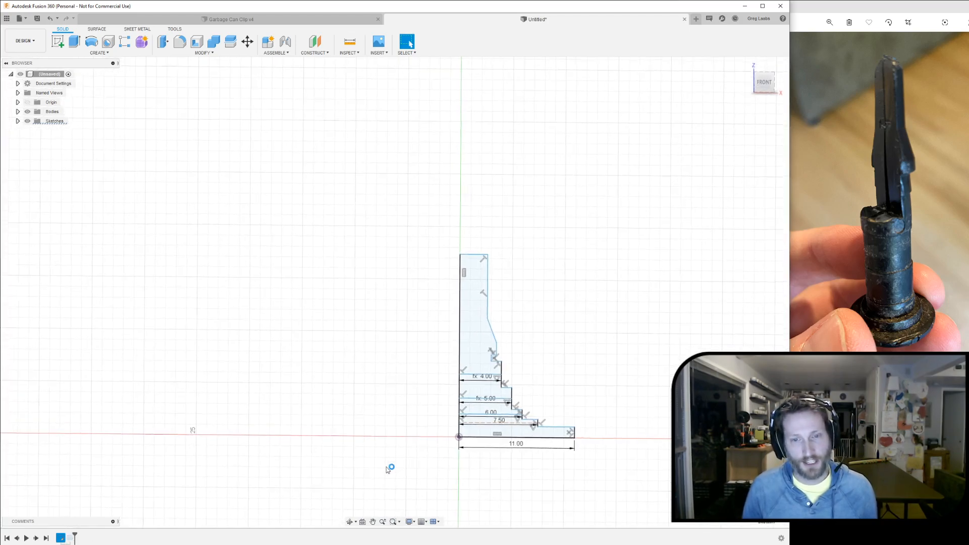
scroll(533, 398, "up", 5)
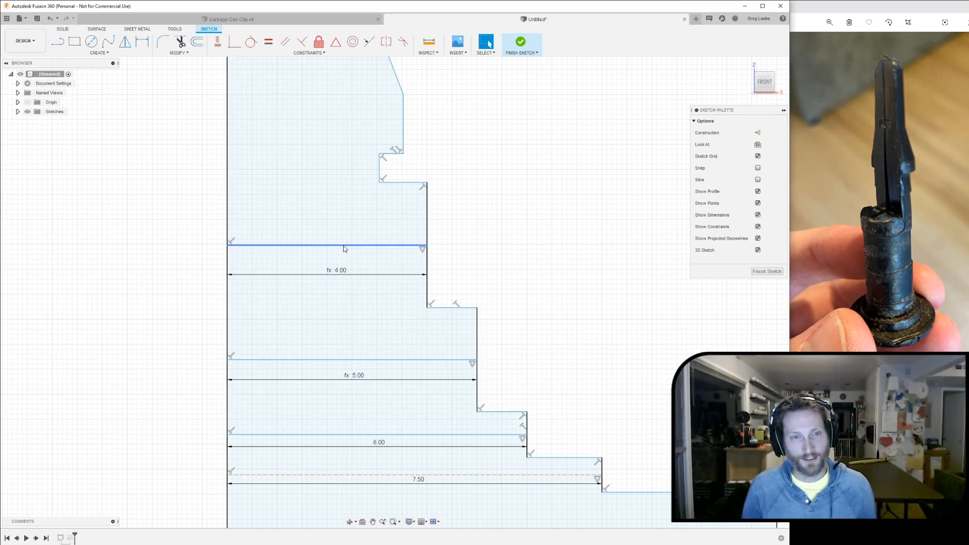
left_click(343, 245)
left_click(539, 251)
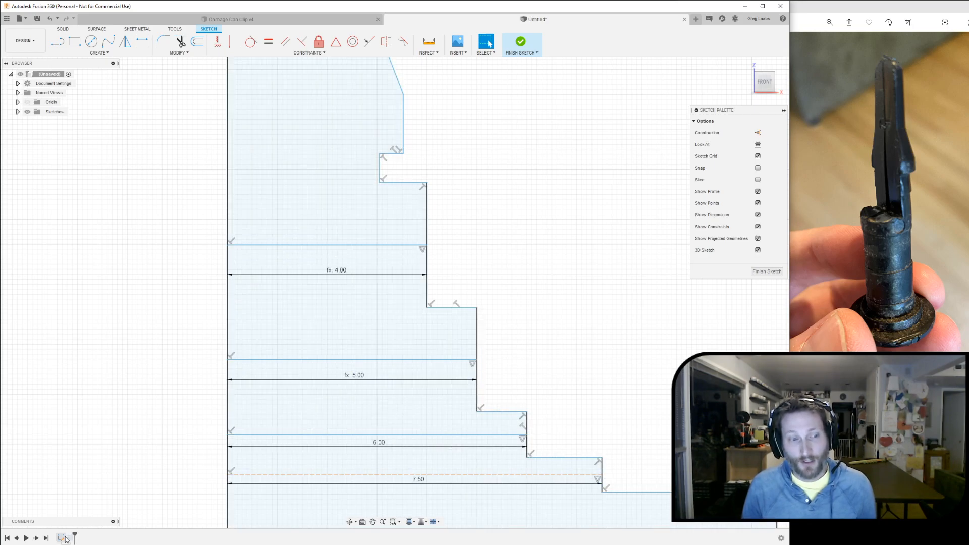
scroll(416, 162, "down", 5)
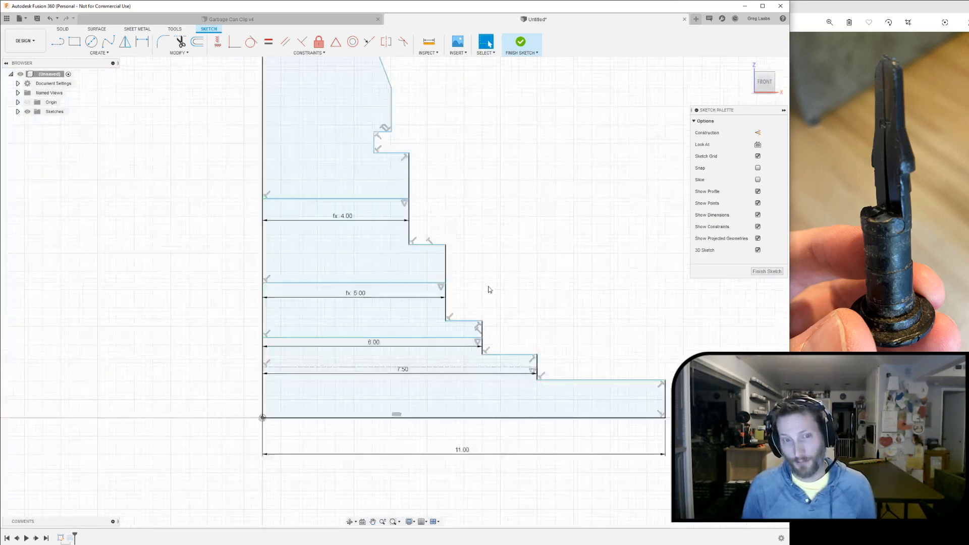
left_click(361, 260)
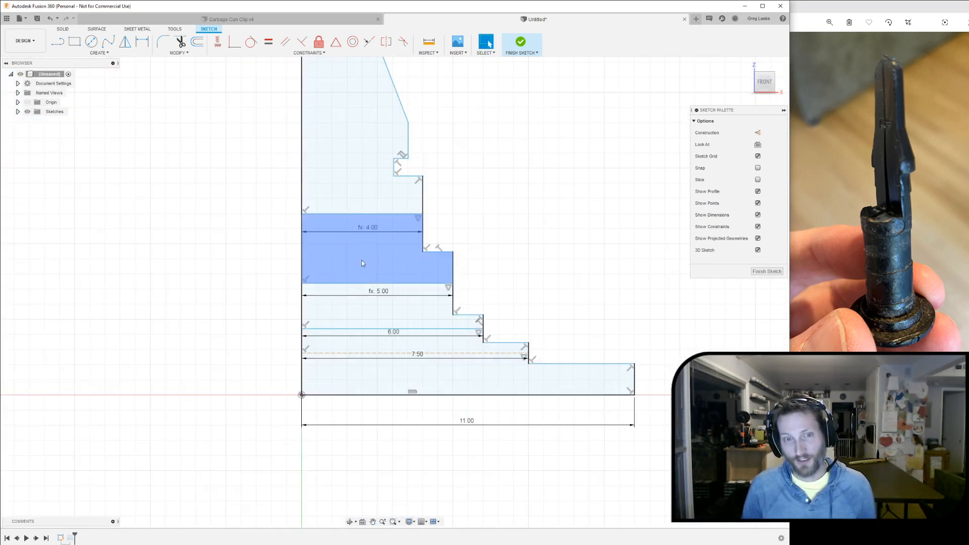
left_click(245, 262)
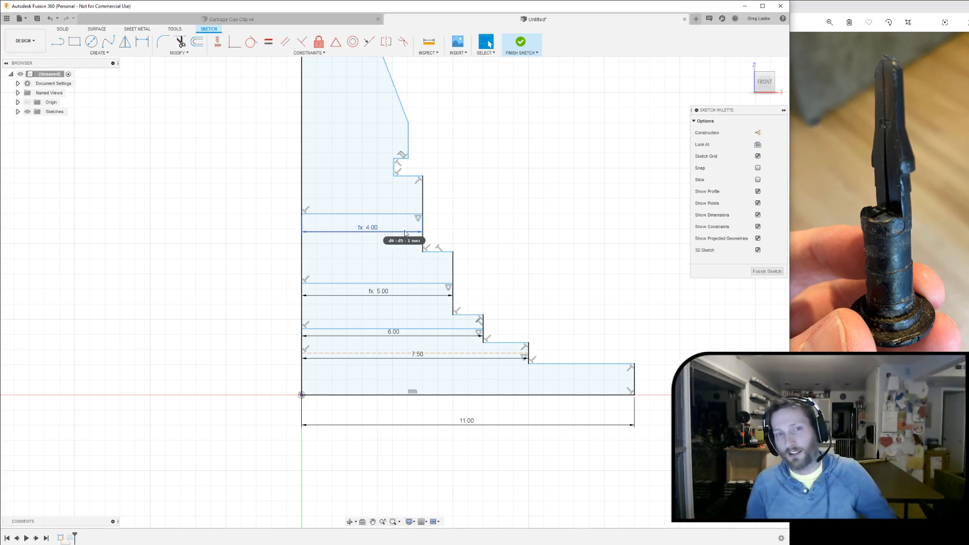
Step: Convert the horizontal helper lines of the second, third and fourth steps to construction lines
left_click(378, 215)
left_click(379, 284)
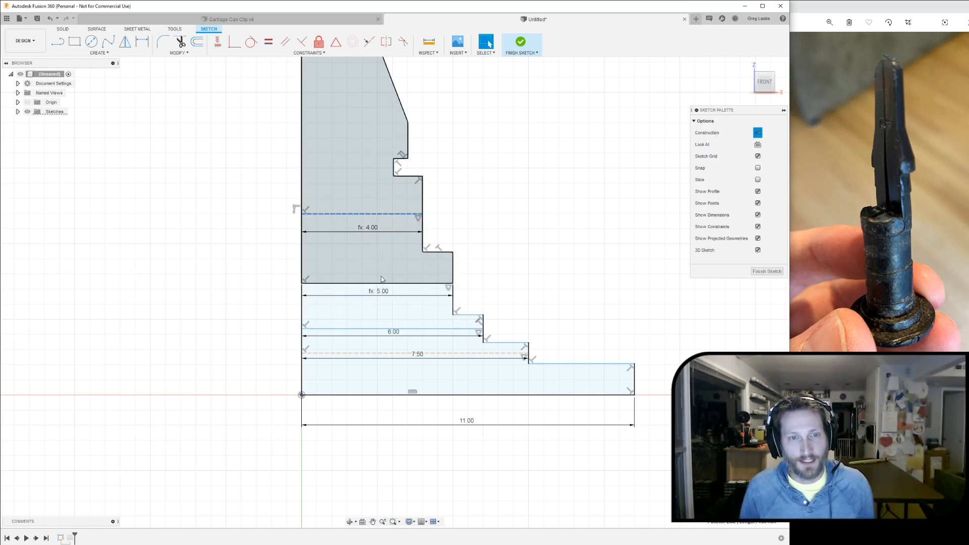
key("x")
left_click(382, 329)
key("x")
left_click(513, 292)
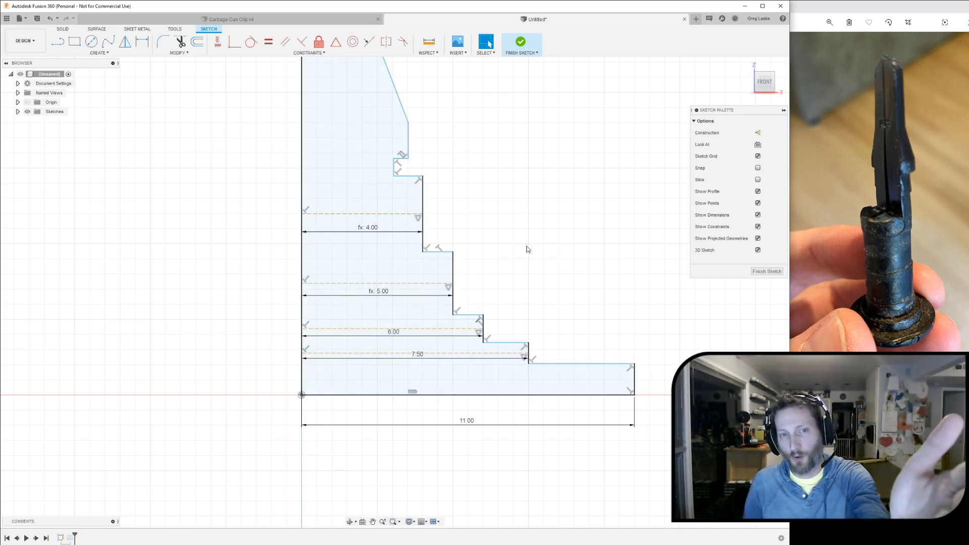
mouse_move(515, 242)
middle_mouse_down()
mouse_move(513, 334)
mouse_move(492, 208)
middle_mouse_up()
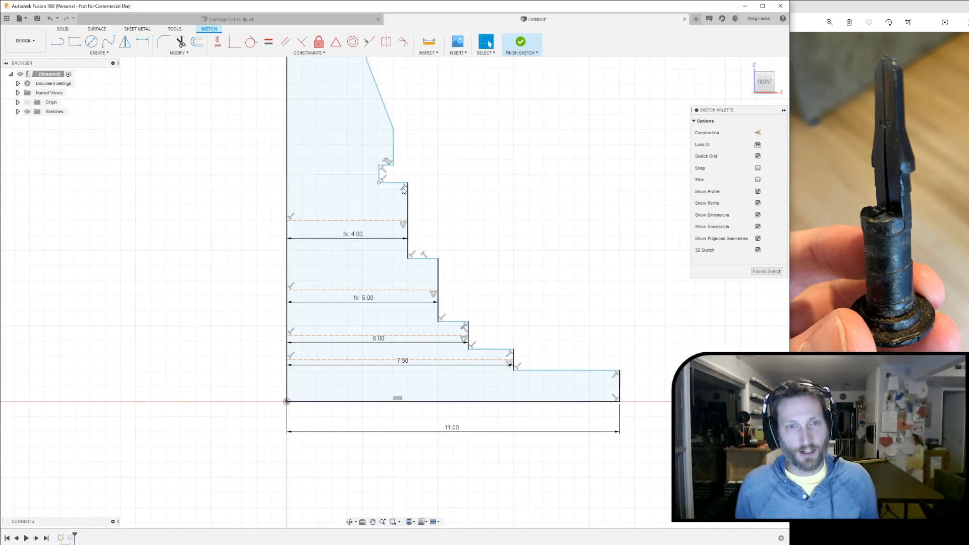
Step: Dimension the height of the base flange's outer vertical edge and set it to 2 mm
scroll(504, 381, "down", 2)
scroll(461, 201, "up", 2)
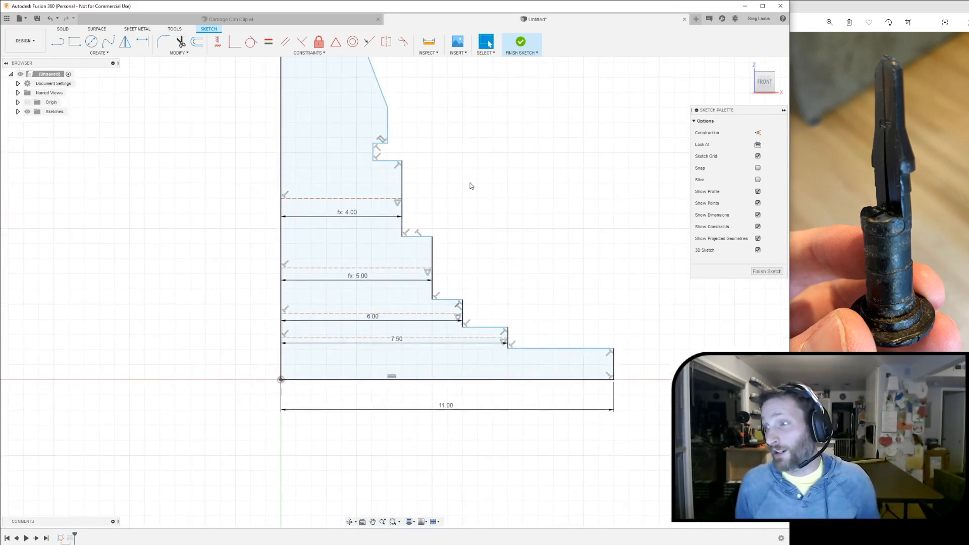
middle_click_drag(662, 375, 579, 337)
scroll(586, 335, "down", 2)
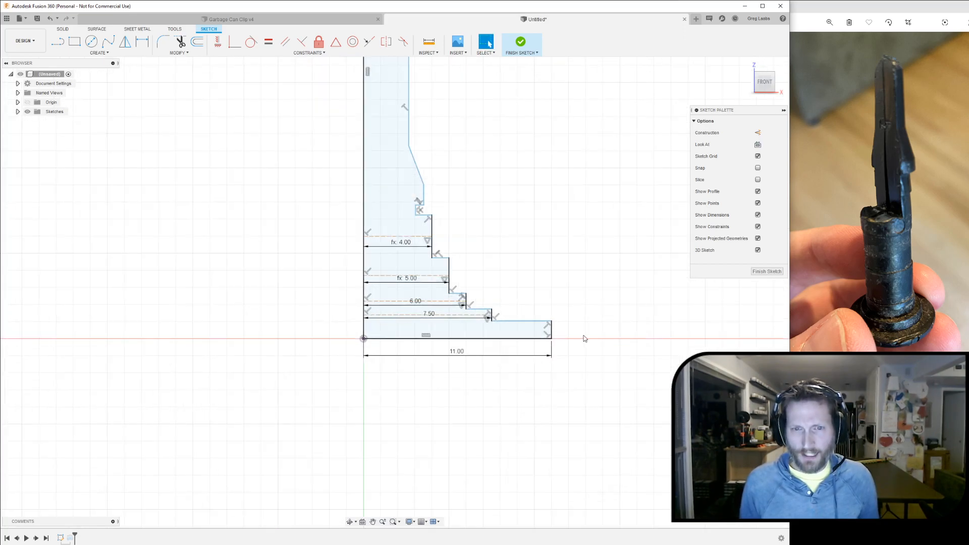
scroll(583, 331, "up", 4)
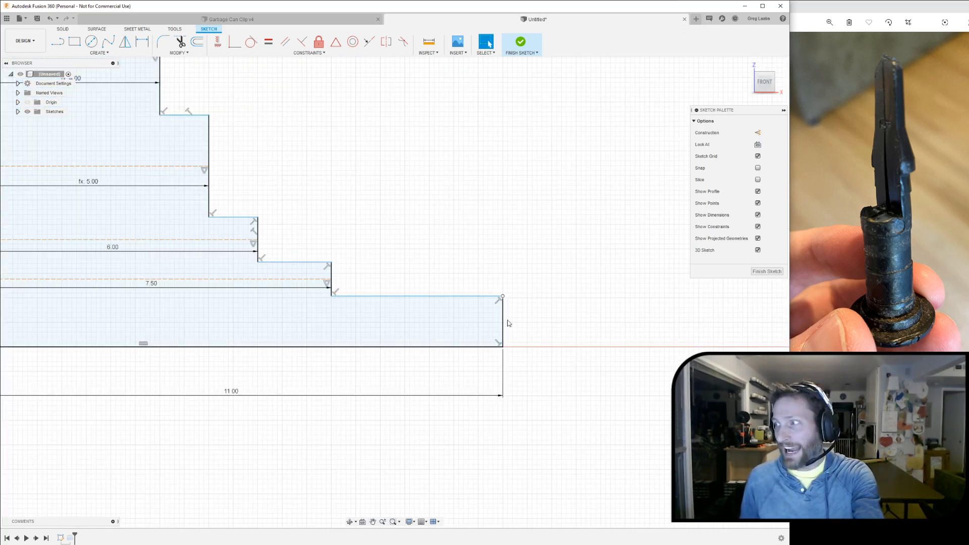
key("d")
left_click(503, 321)
left_click(531, 328)
type("2")
key("Return")
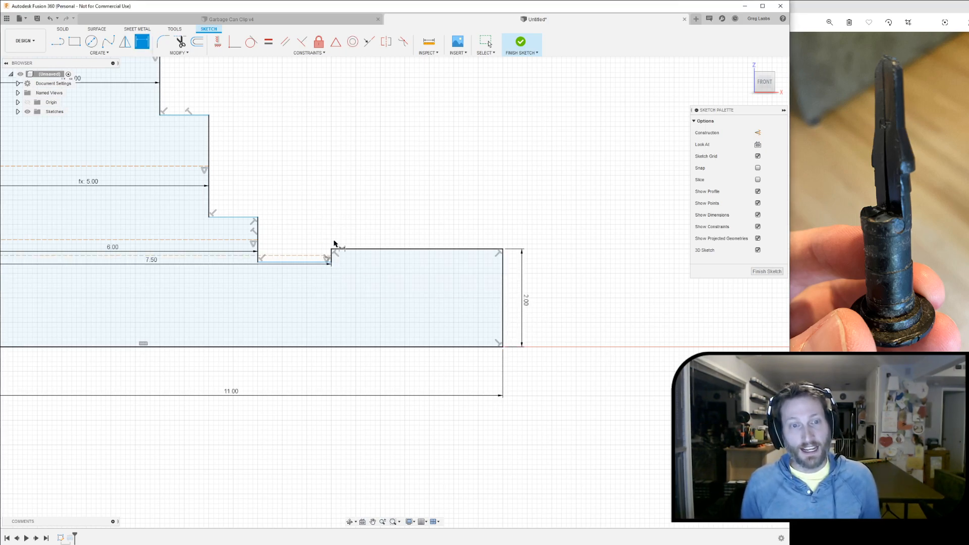
Step: Raise the top edges of the 7.50 mm and 6.00 mm tiers so they step upward from the thickened flange
middle_click_drag(527, 309, 596, 344)
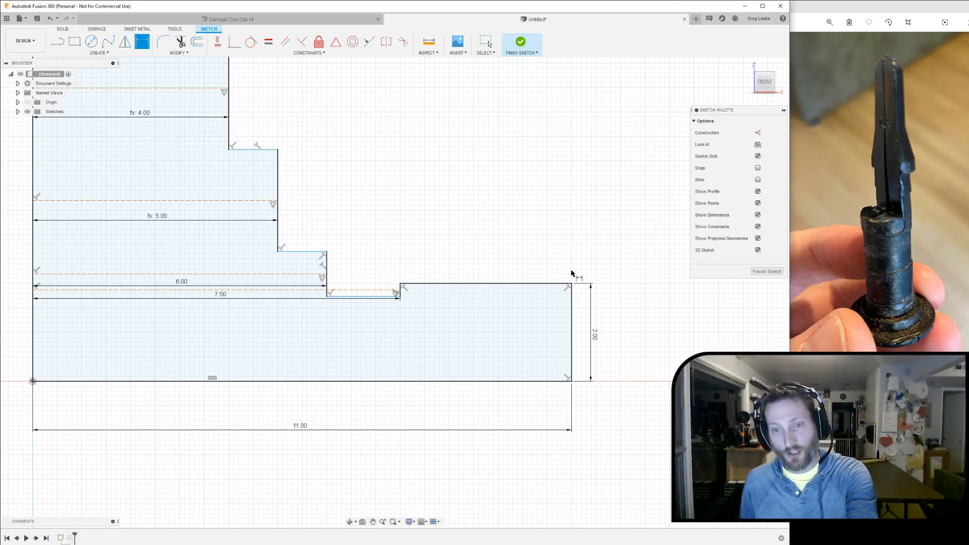
scroll(441, 320, "up", 2)
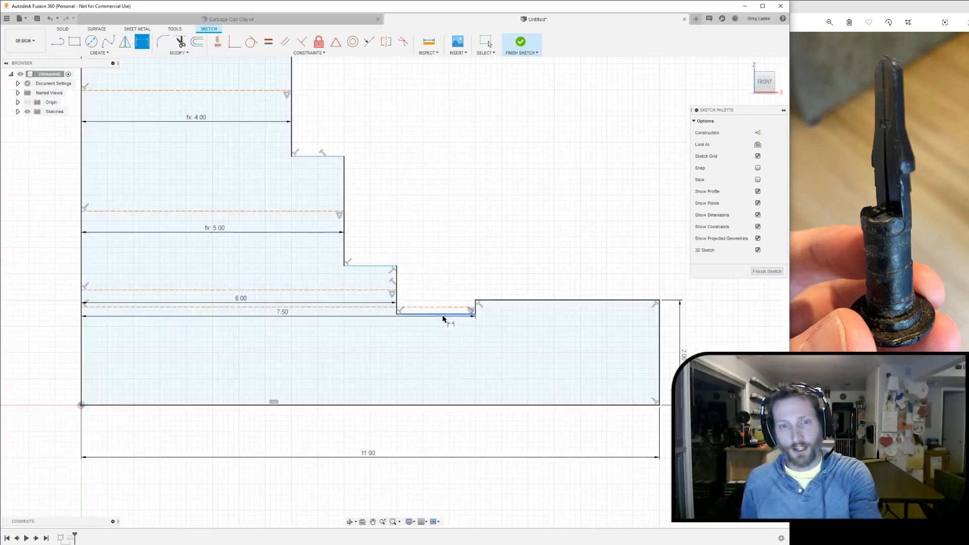
scroll(444, 319, "up", 3)
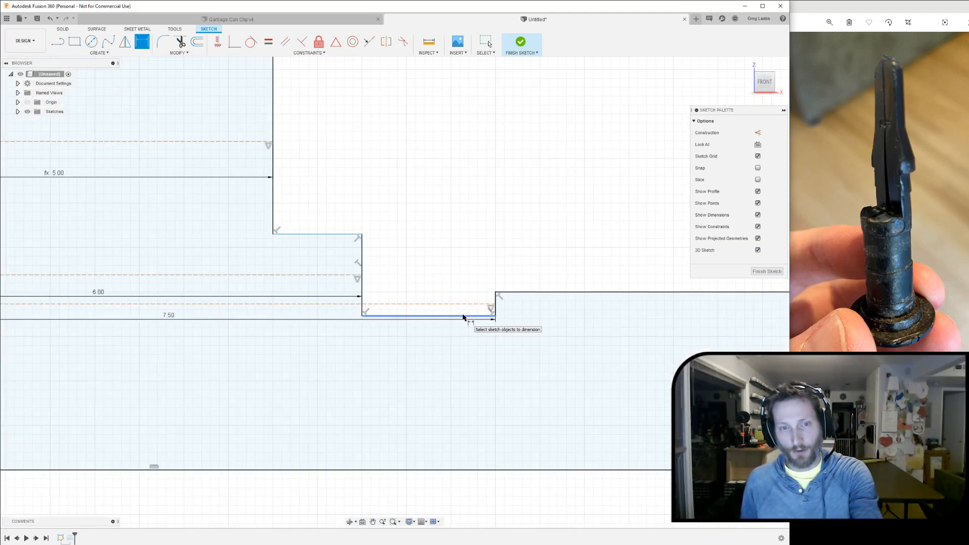
key("Escape")
left_click_drag(450, 317, 446, 261)
left_click_drag(309, 233, 310, 120)
middle_click_drag(474, 173, 508, 292)
scroll(508, 292, "down", 4)
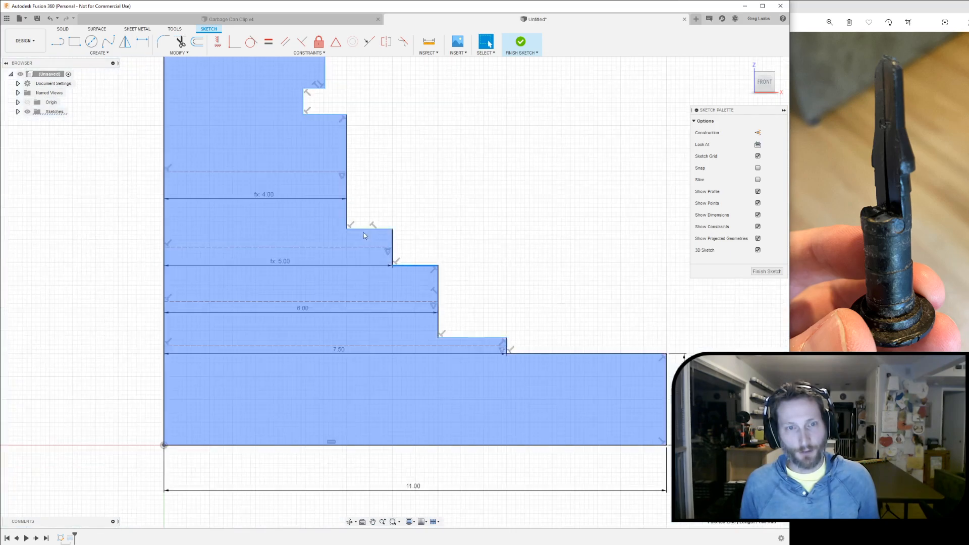
Step: Reposition the top edges of the 4.00, 5.00 and 6.00 mm tiers so the profile's steps are spaced more evenly
left_click_drag(368, 228, 372, 144)
middle_click_drag(485, 158, 507, 305)
left_click_drag(344, 262, 346, 249)
middle_click_drag(500, 370, 485, 298)
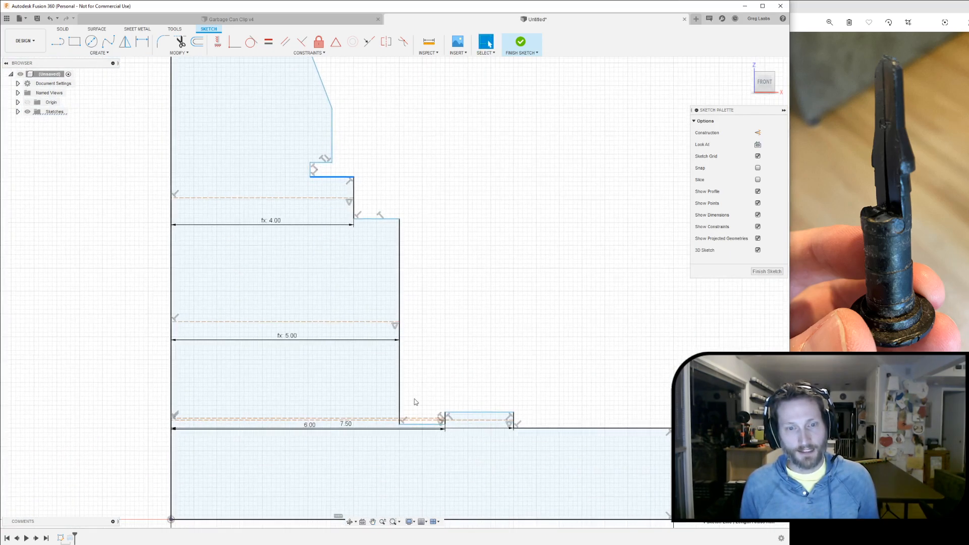
left_click_drag(377, 219, 390, 269)
left_click_drag(391, 277, 383, 268)
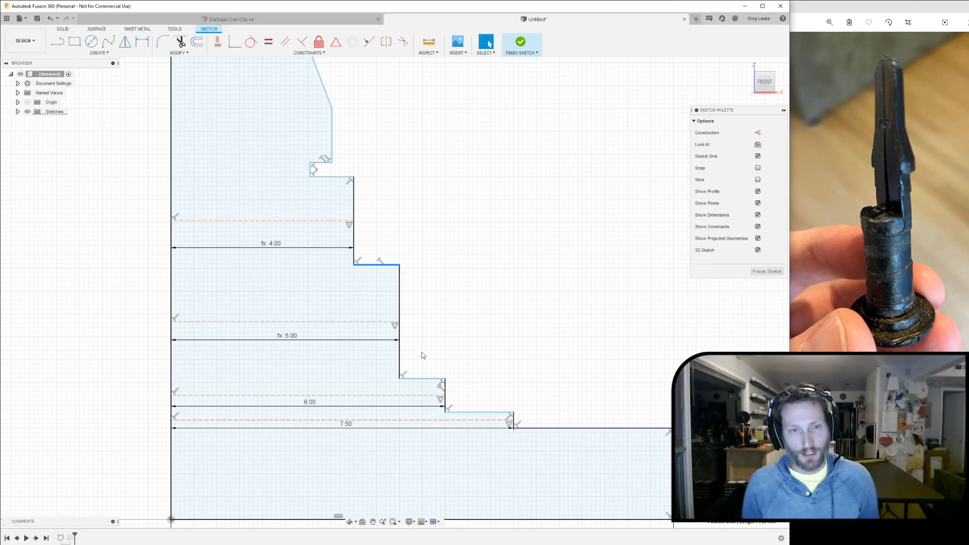
left_click_drag(420, 380, 420, 334)
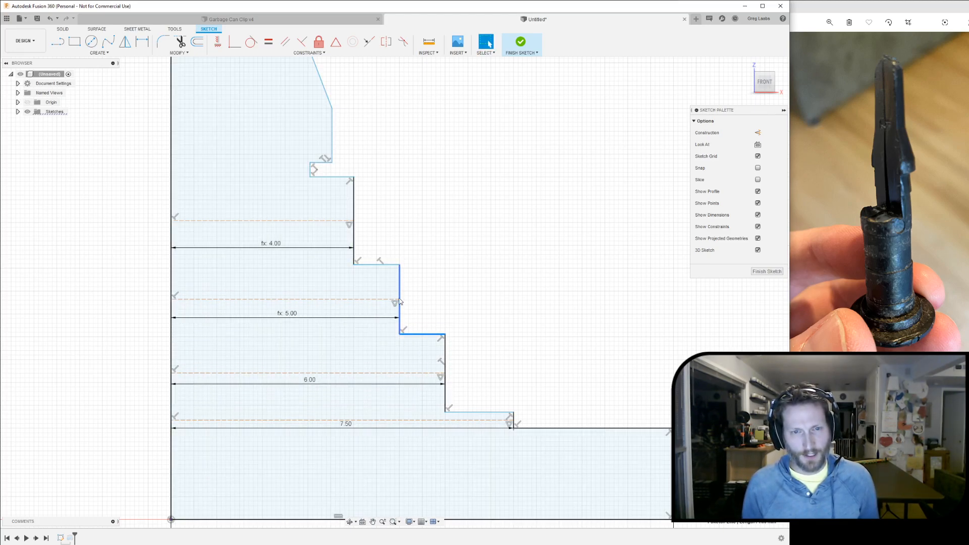
Step: Raise the top edge of the 7.50 mm tier, dimension the tier's height and set it to 0.5 mm
middle_click_drag(507, 367, 461, 365)
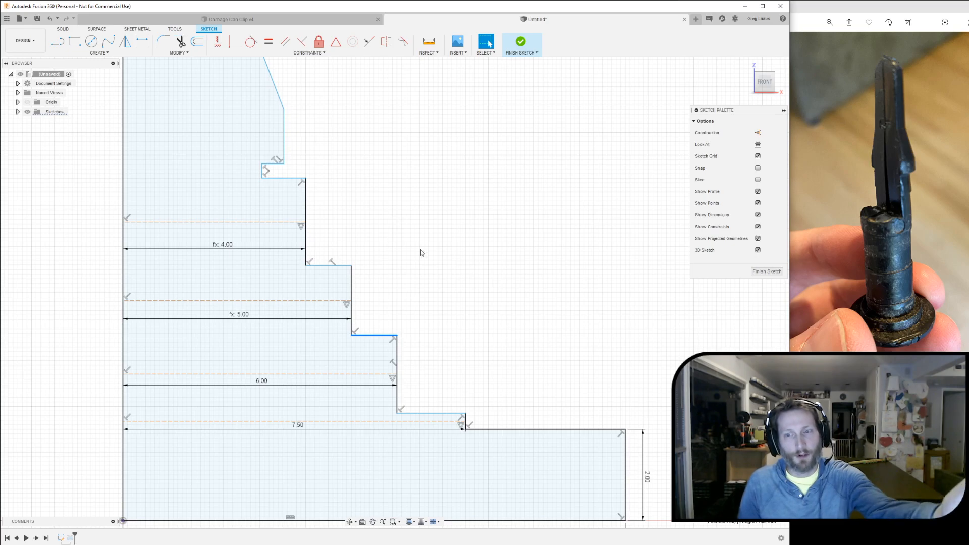
mouse_move(449, 273)
middle_mouse_down()
mouse_move(456, 264)
mouse_move(430, 217)
mouse_move(394, 211)
middle_mouse_up()
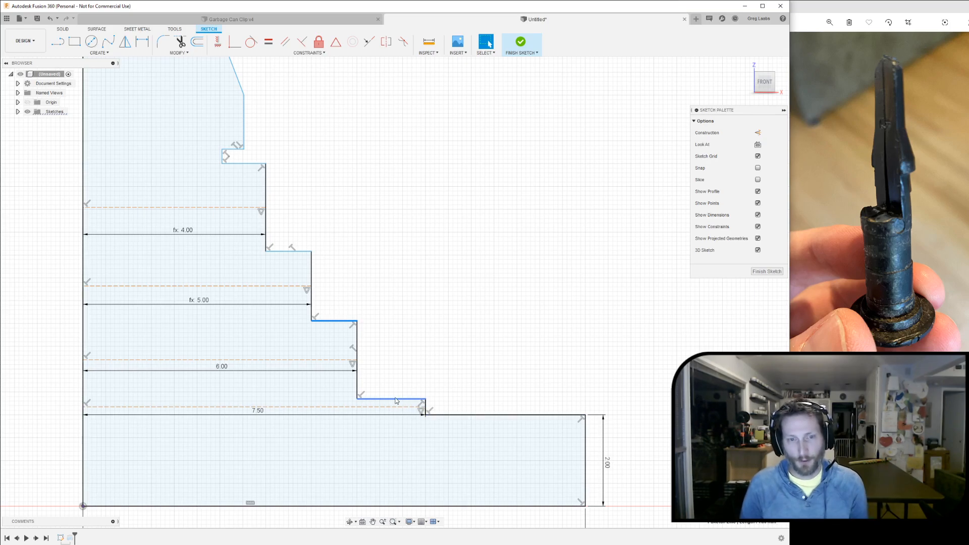
left_click_drag(394, 399, 394, 364)
key("d")
left_click(433, 388)
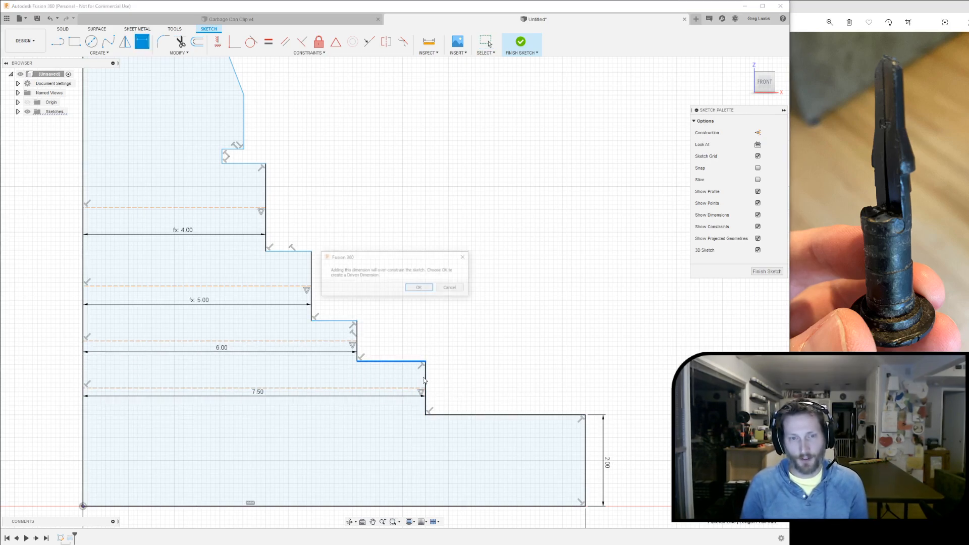
left_click(452, 288)
left_click(426, 381)
left_click(485, 389)
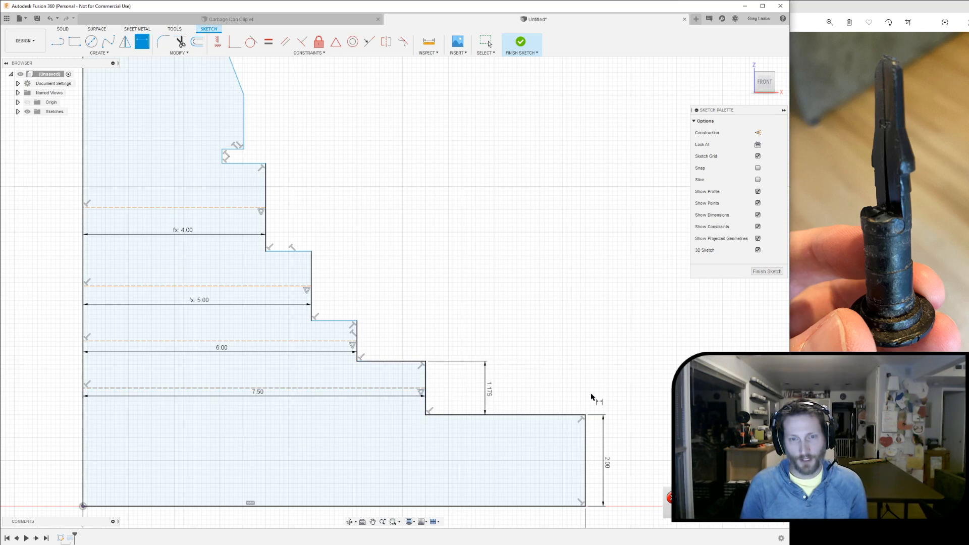
left_click(491, 394)
type("0")
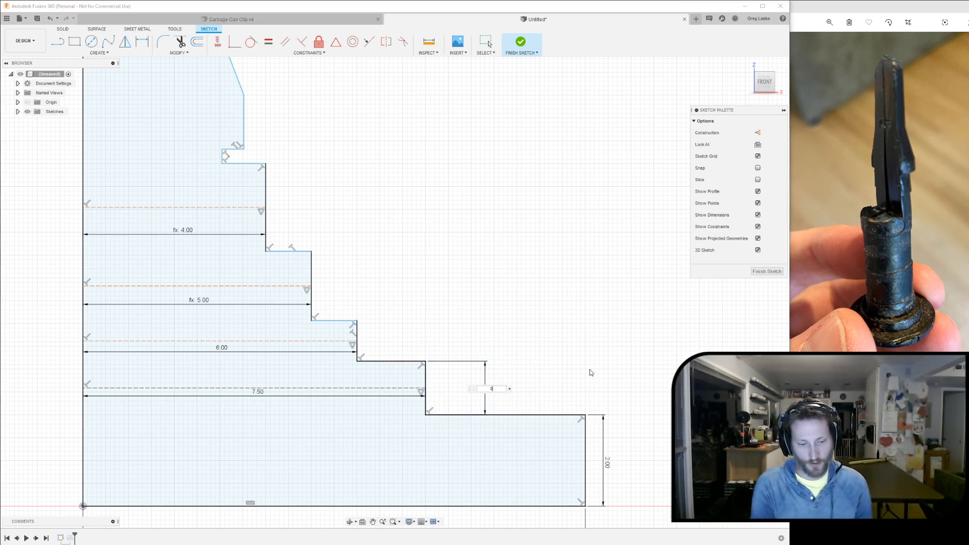
type(".5")
key("Return")
Step: Finish the profile sketch and check the revolved body against the finished Garbage Can Clip v4 model
middle_click_drag(351, 173, 502, 426)
mouse_move(438, 133)
middle_mouse_down()
mouse_move(494, 349)
mouse_move(571, 361)
mouse_move(469, 288)
middle_mouse_up()
scroll(472, 290, "down", 3)
left_click(825, 270)
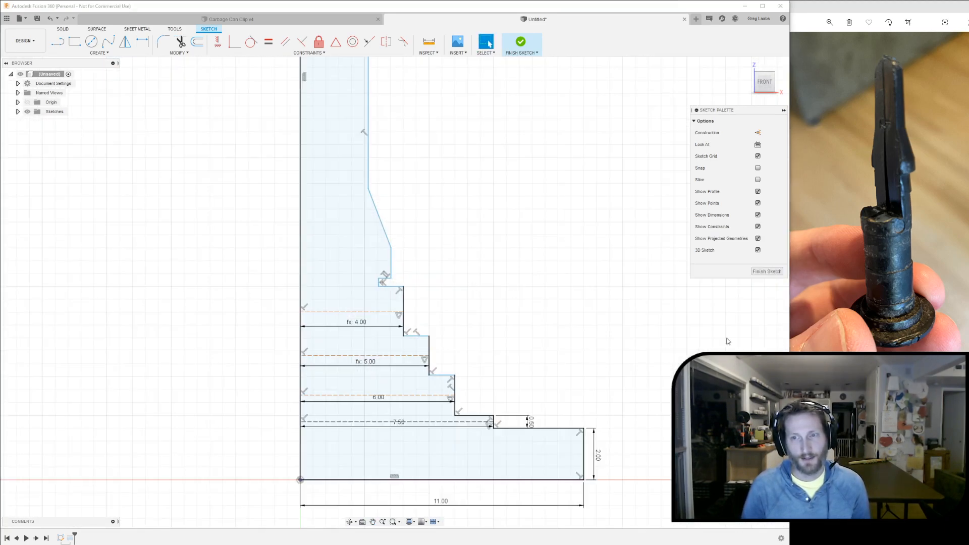
left_click(767, 272)
scroll(367, 448, "down", 5)
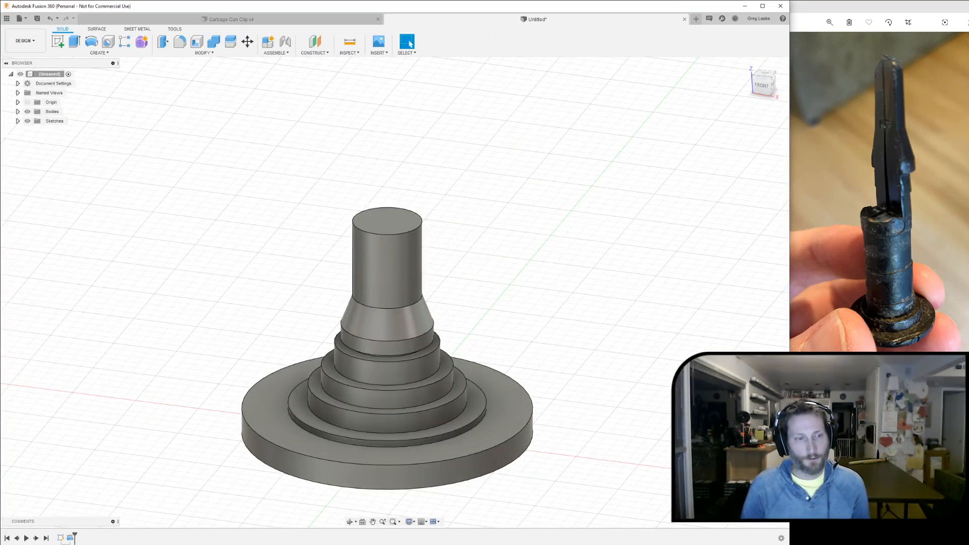
left_click(263, 20)
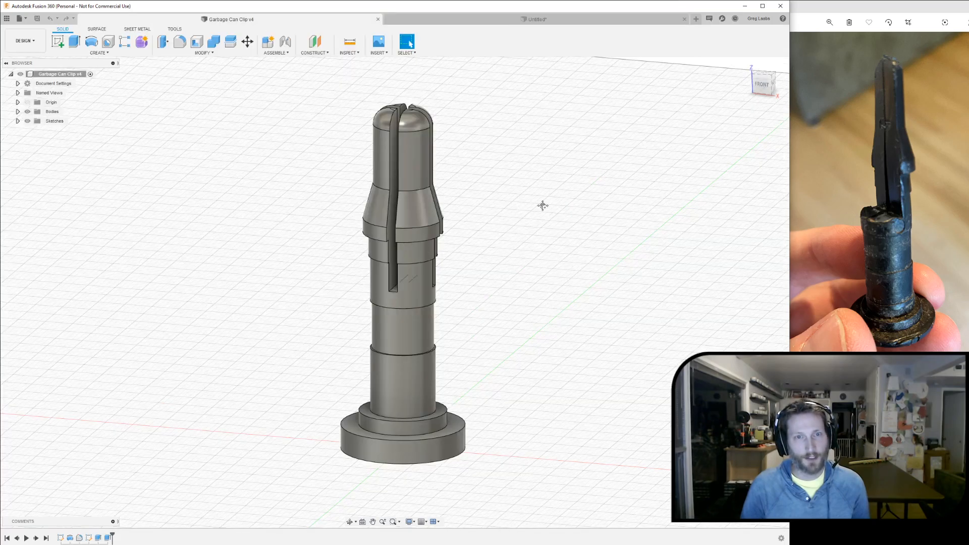
left_click(514, 20)
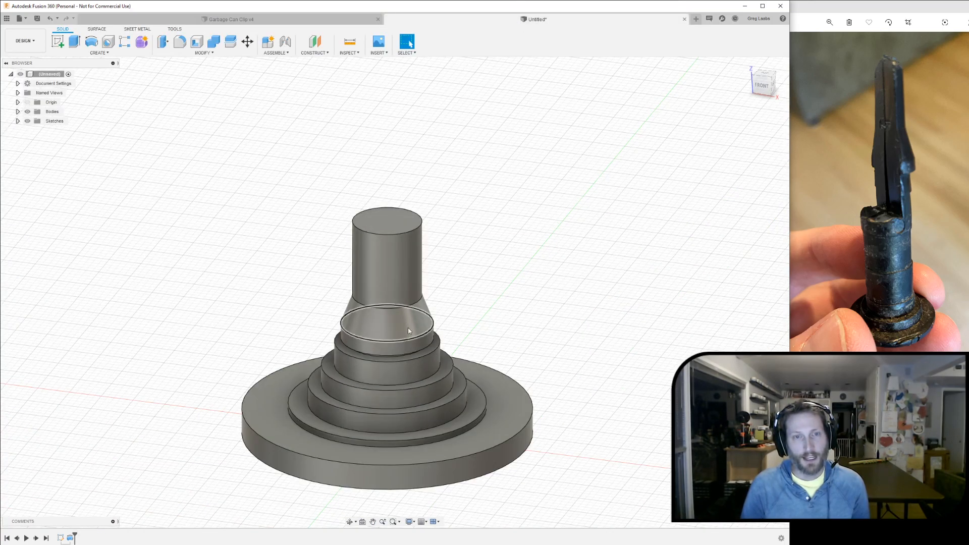
Step: Round over the post's top face with a constant-radius fillet
scroll(450, 268, "down", 2)
scroll(435, 240, "up", 6)
middle_click_drag(422, 239, 533, 282)
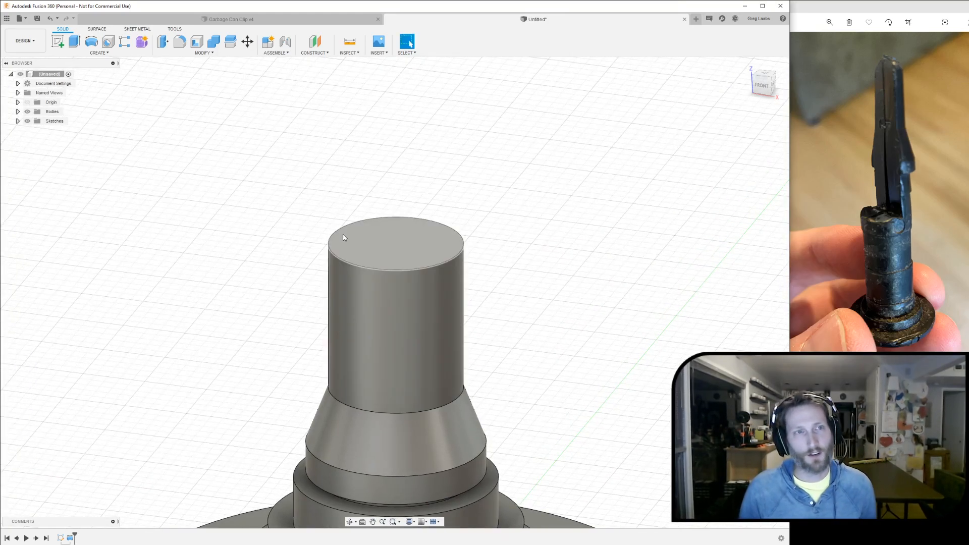
left_click(387, 241)
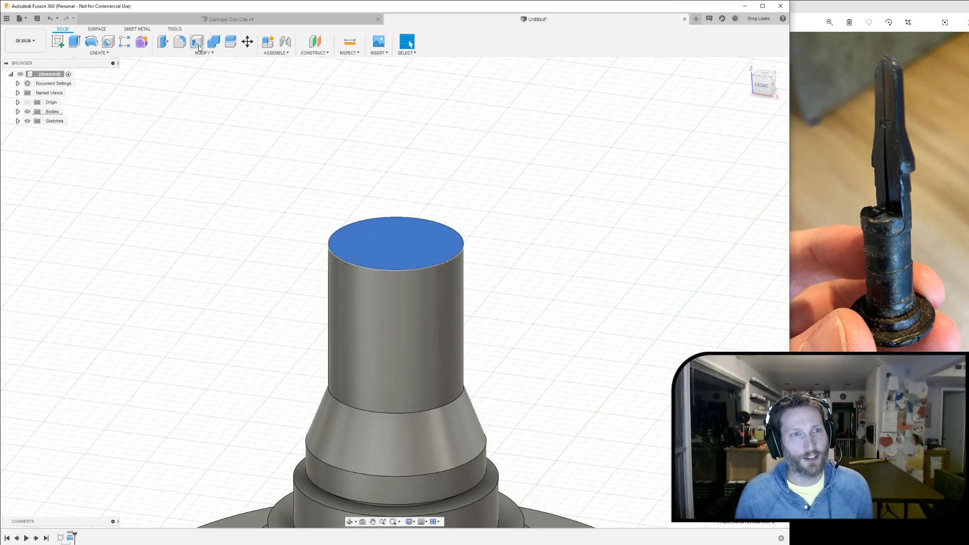
left_click(180, 42)
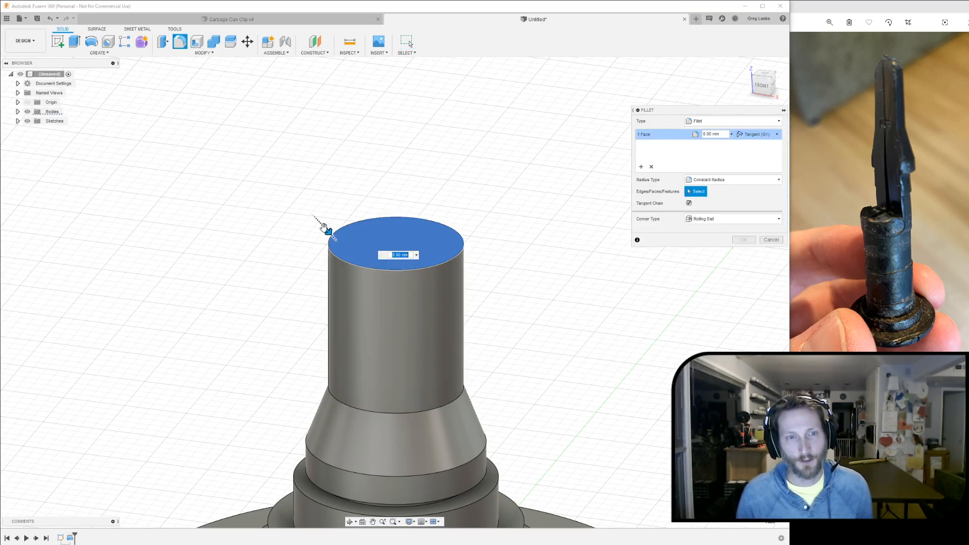
mouse_move(329, 237)
left_mouse_down()
mouse_move(338, 247)
mouse_move(329, 225)
mouse_move(339, 243)
left_mouse_up()
left_click(743, 240)
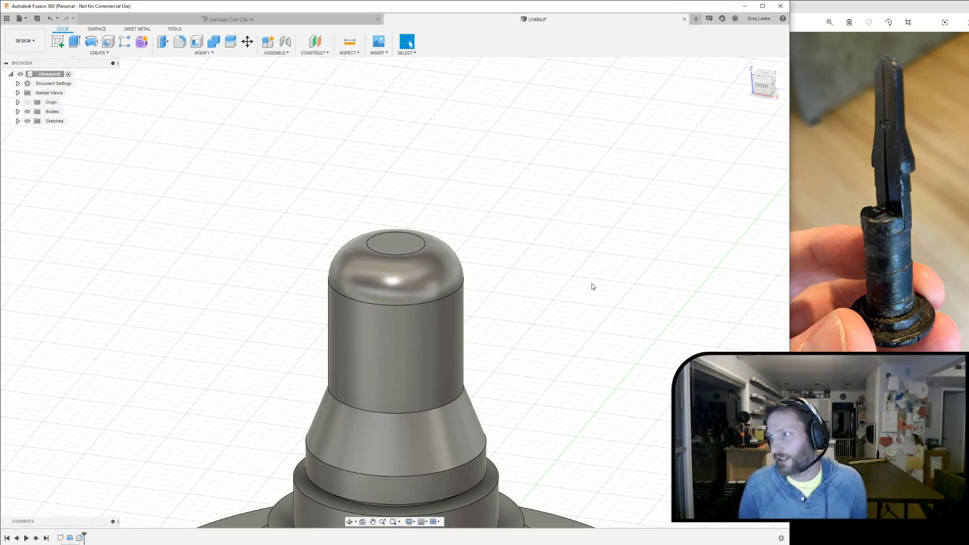
Step: Edit the fillet on the post's top and set its radius to 1.00 mm
scroll(583, 323, "down", 5)
middle_click_drag(565, 318, 583, 300, "shift")
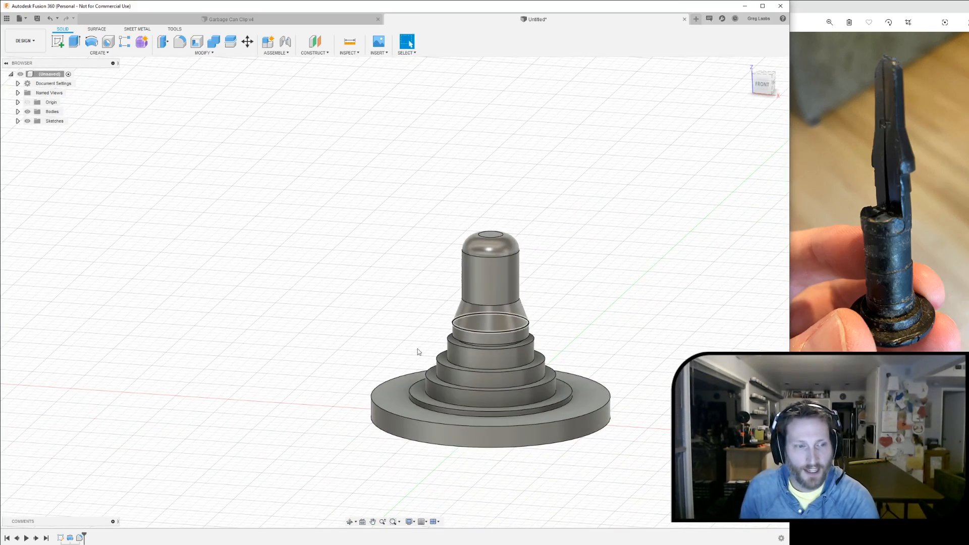
double_click(80, 539)
mouse_move(462, 231)
left_mouse_down()
mouse_move(451, 220)
mouse_move(460, 234)
left_mouse_up()
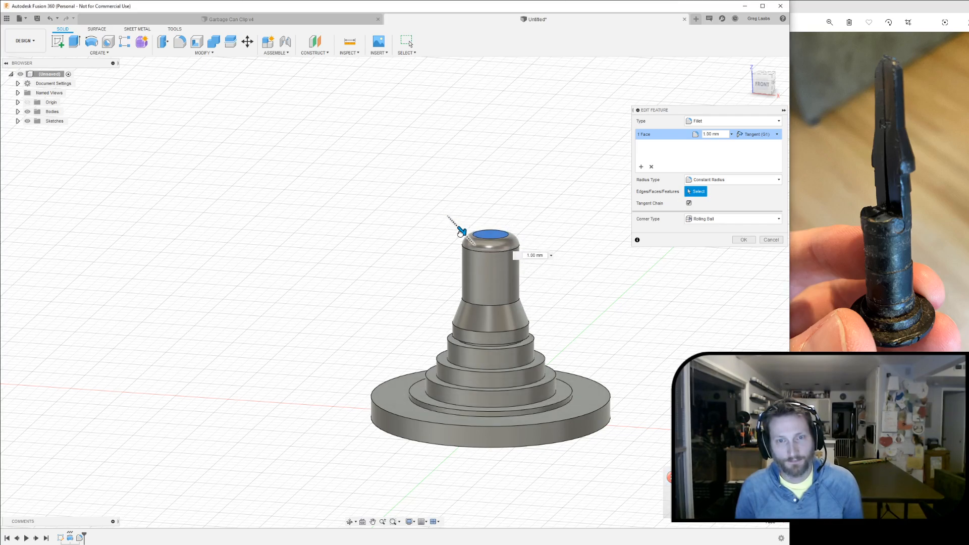
left_click(745, 240)
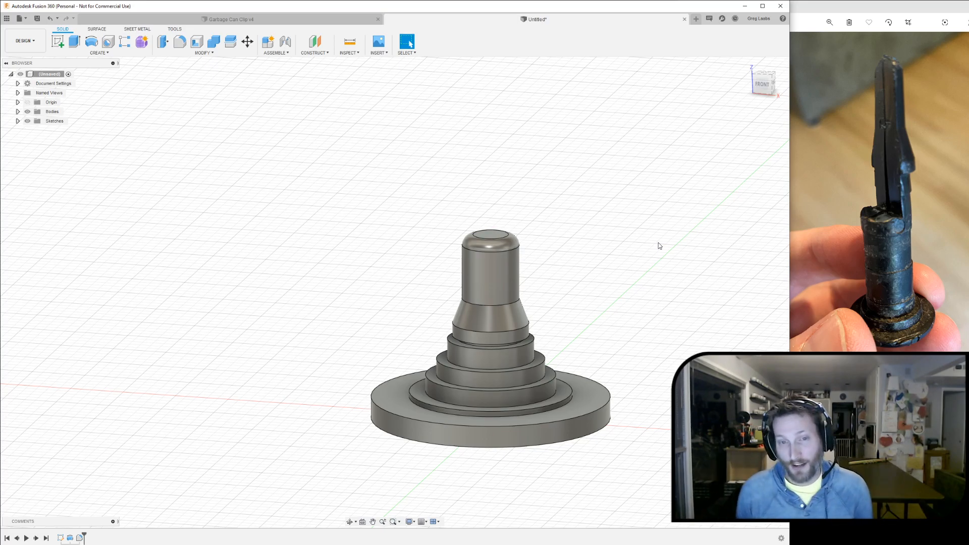
Step: Start a new sketch on the flat circular face at the top of the post
scroll(584, 277, "up", 5)
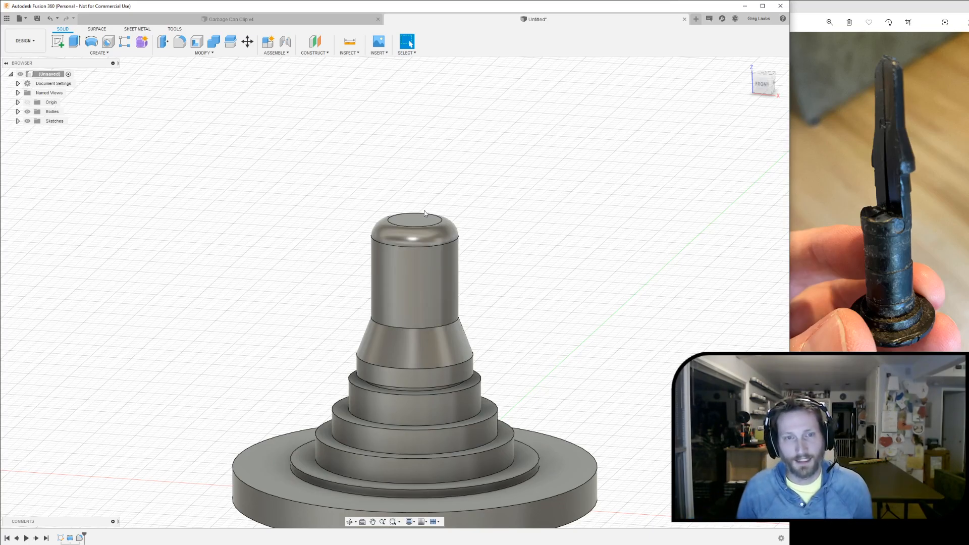
mouse_move(560, 278)
middle_mouse_down()
mouse_move(597, 240)
mouse_move(577, 225)
mouse_move(586, 283)
middle_mouse_up()
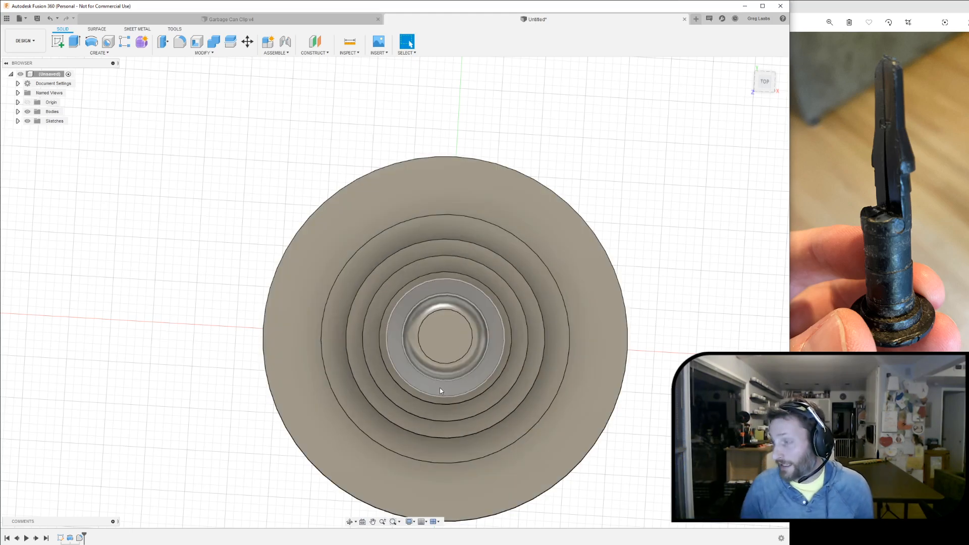
middle_click_drag(705, 314, 700, 272, "shift")
middle_click_drag(626, 212, 656, 250, "shift")
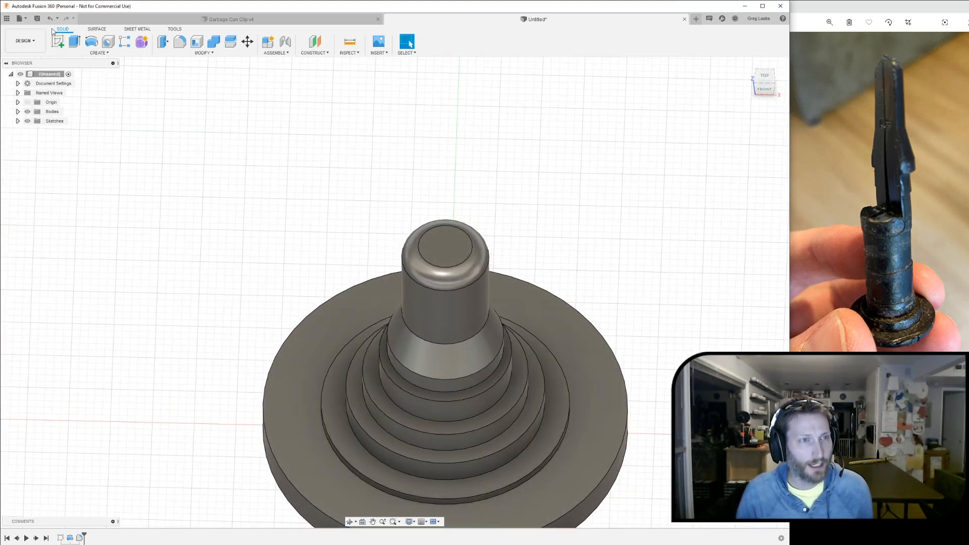
left_click(57, 43)
left_click(449, 251)
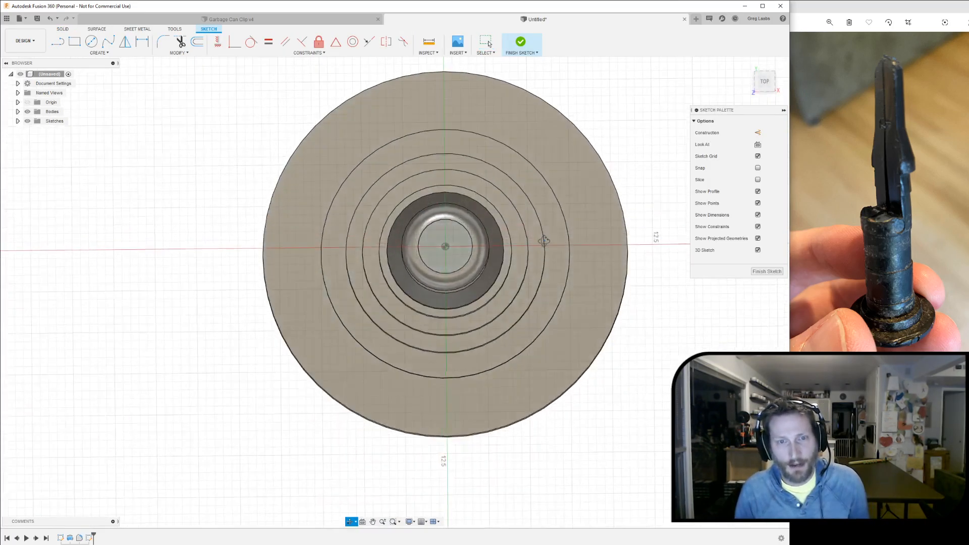
Step: Sketch a long, narrow two-point rectangle horizontally across the centre of the post's top face, extending past its right edge
middle_click_drag(672, 165, 669, 246)
scroll(444, 298, "down", 3)
scroll(441, 311, "up", 6)
mouse_move(483, 311)
middle_mouse_down("shift")
mouse_move(480, 298)
mouse_move(486, 314)
middle_mouse_up("shift")
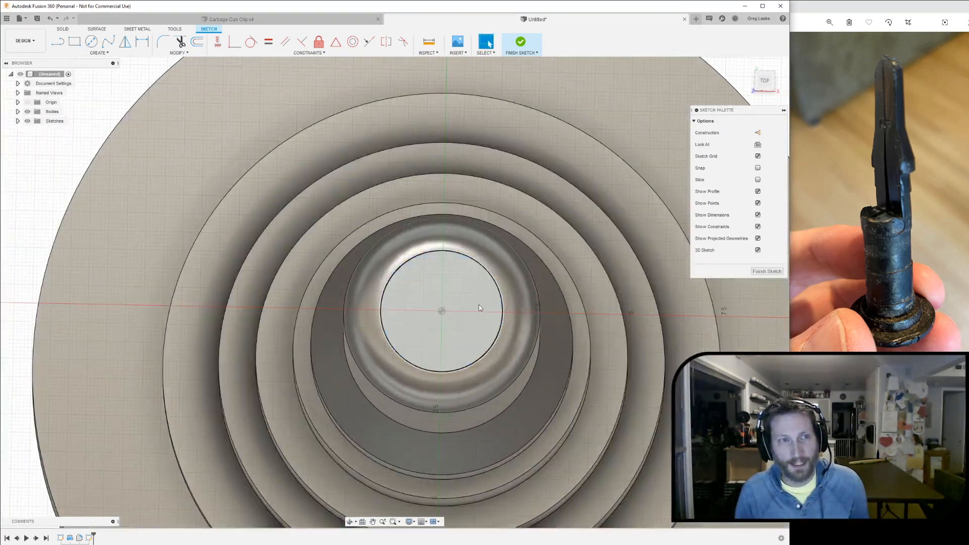
left_click(74, 41)
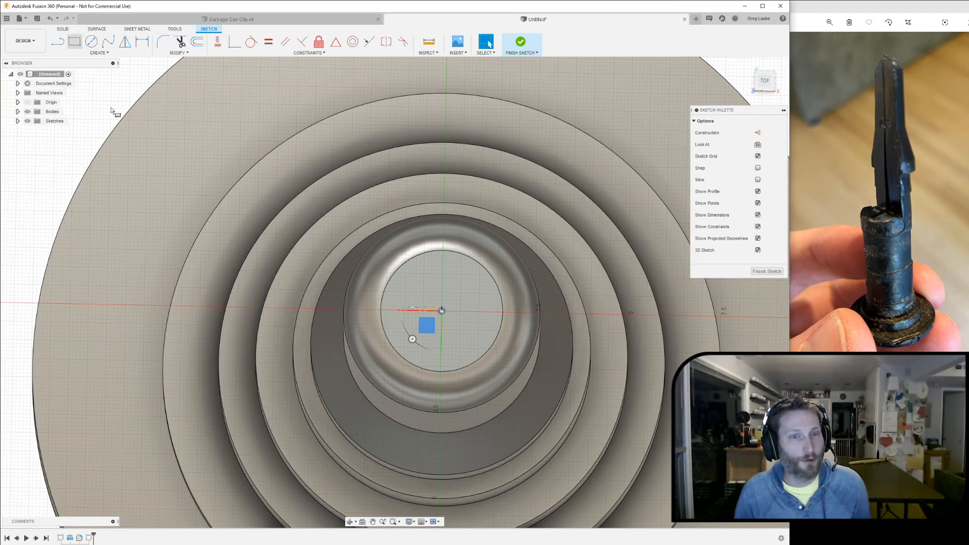
left_click(361, 302)
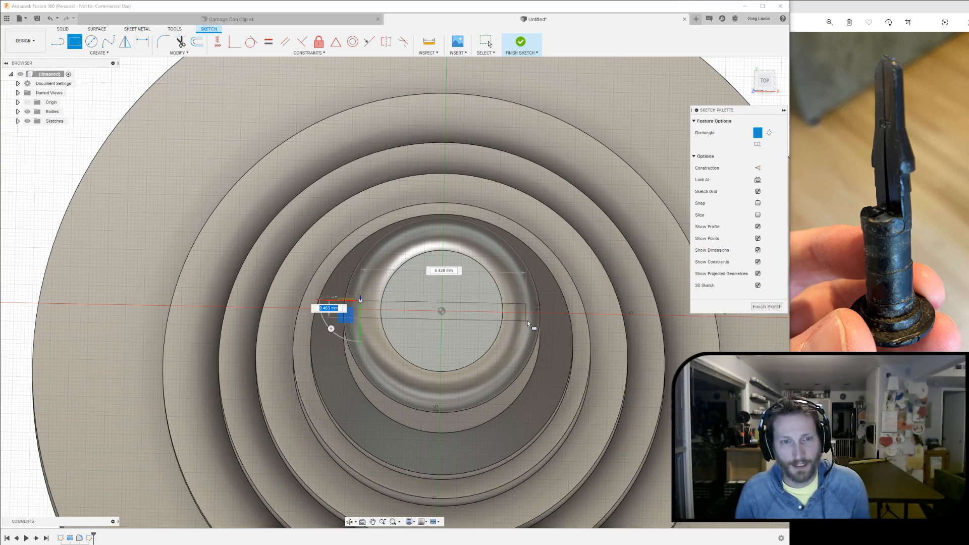
left_click(565, 321)
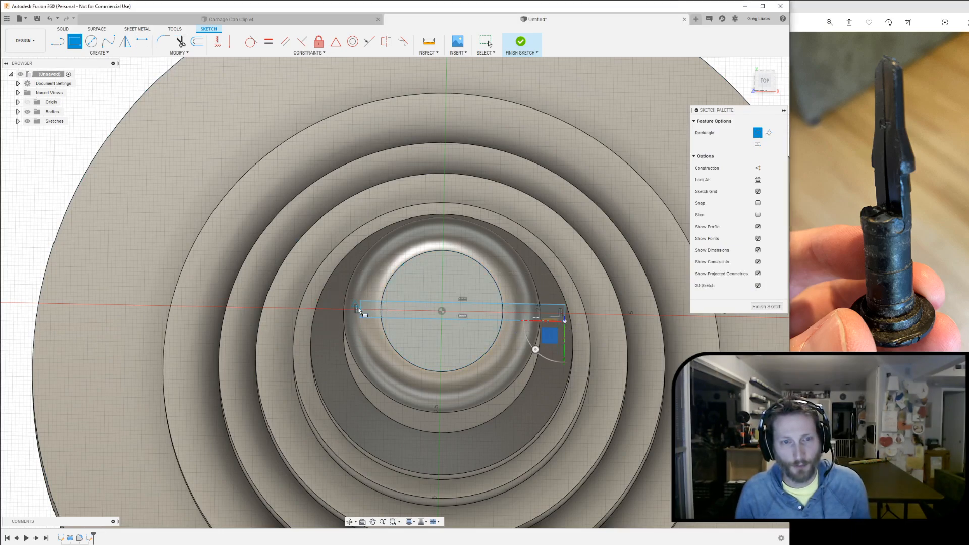
Step: Stretch both short ends of the slot rectangle outward well beyond the post's sides and finish the sketch
right_click(523, 269)
left_click(520, 279)
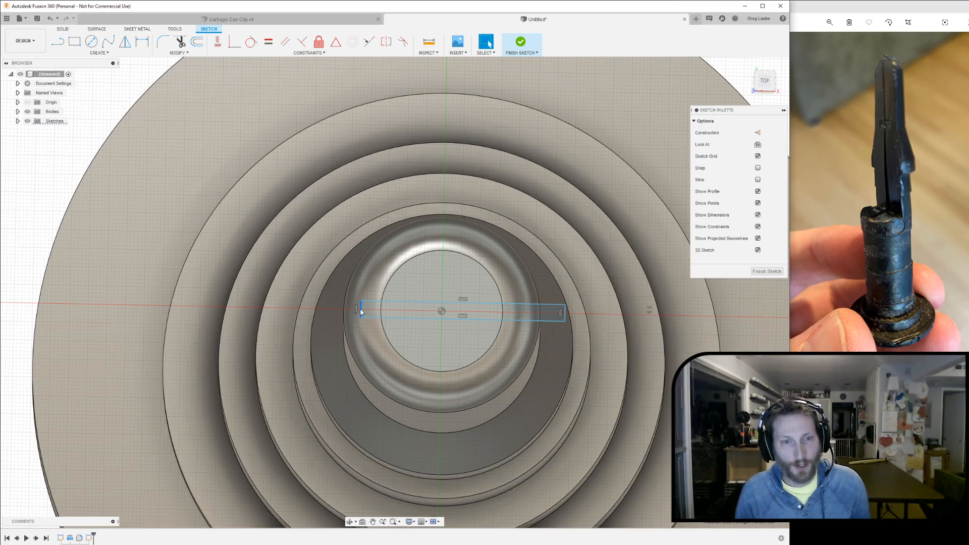
left_click_drag(288, 304, 248, 306)
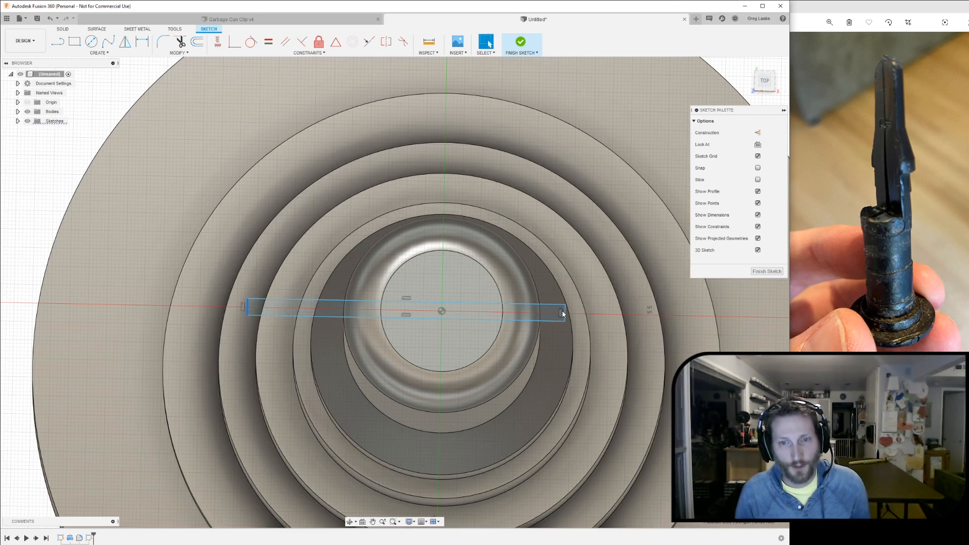
left_click_drag(566, 314, 636, 314)
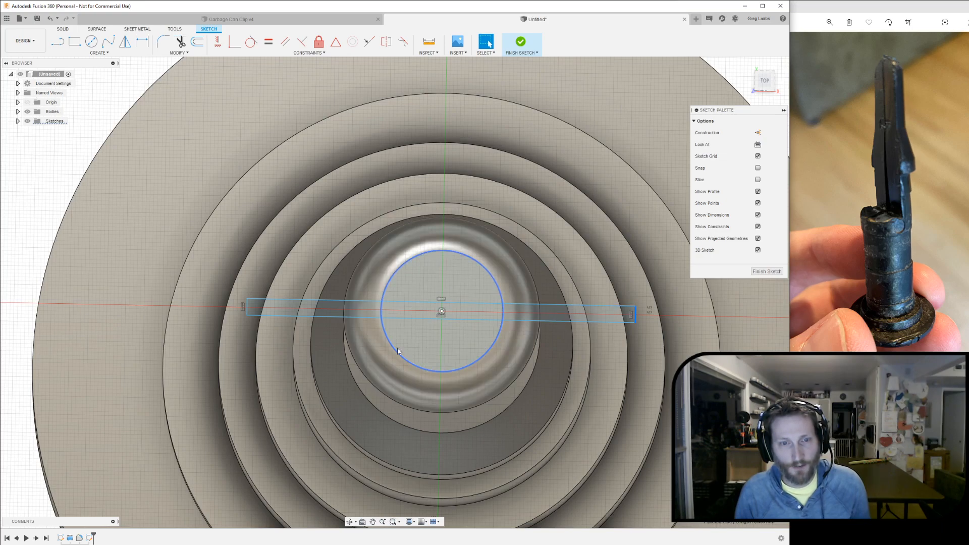
scroll(430, 328, "down", 2)
scroll(402, 258, "up", 5)
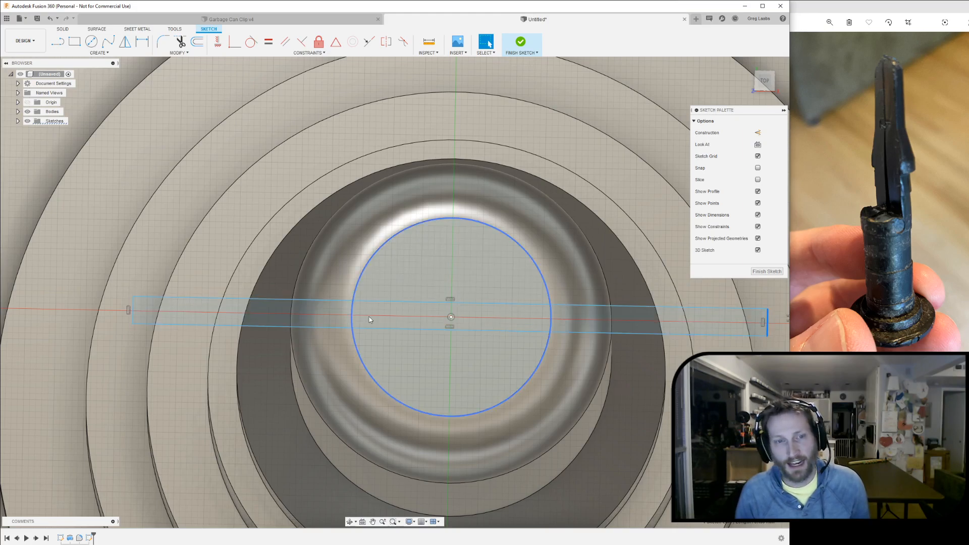
middle_click_drag(352, 317, 435, 341, "shift")
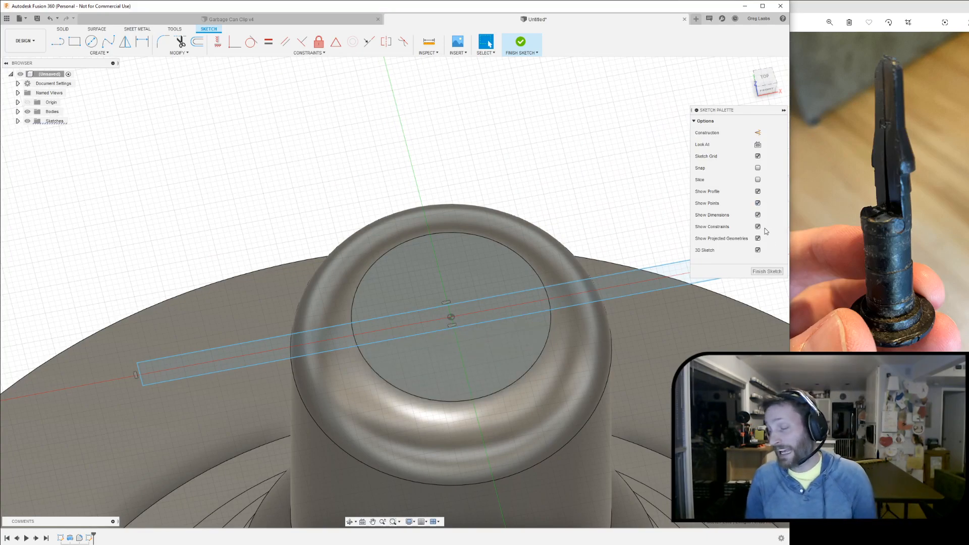
mouse_move(568, 200)
middle_mouse_down("shift")
mouse_move(565, 152)
mouse_move(571, 194)
middle_mouse_up("shift")
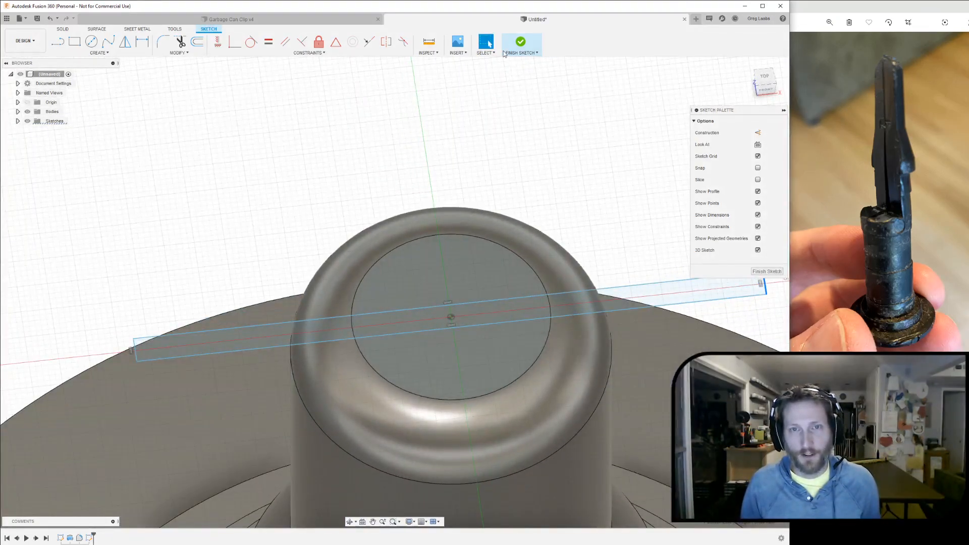
left_click(523, 42)
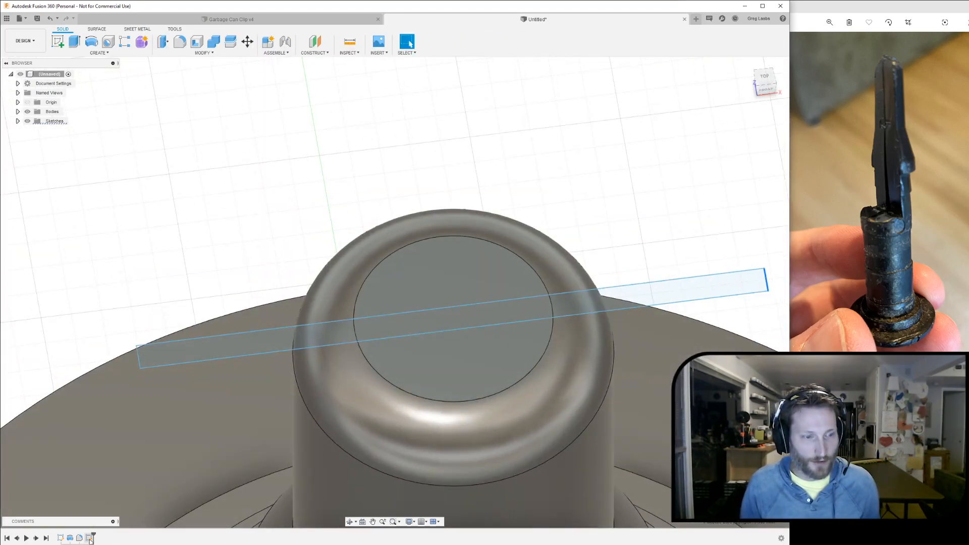
Step: Reopen the slot sketch and widen the rectangle by moving its two long edges away from the centre
double_click(91, 538)
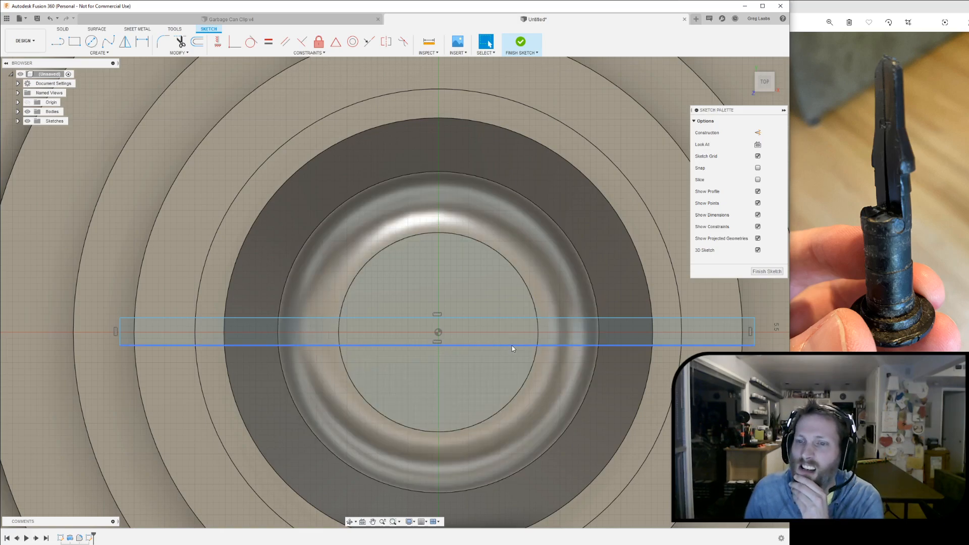
left_click_drag(513, 345, 515, 347)
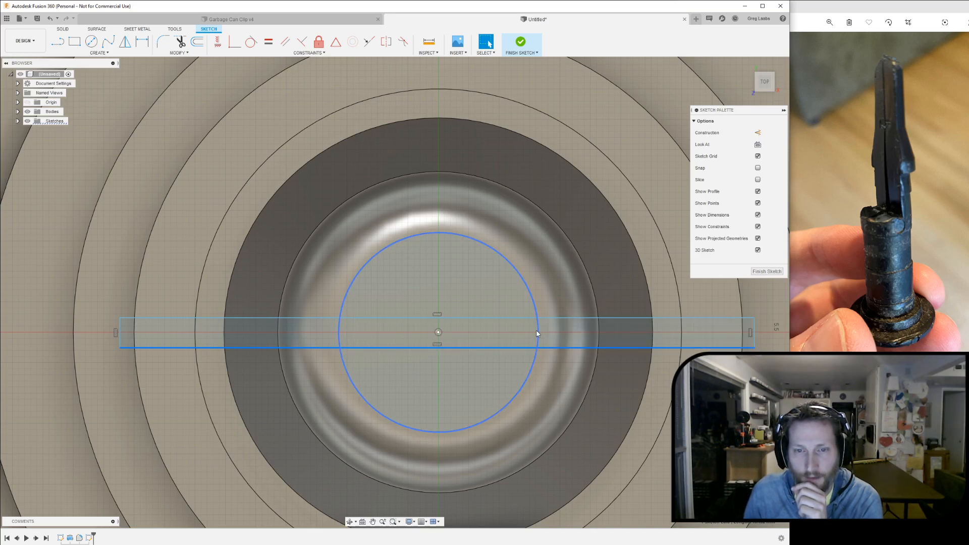
left_click_drag(526, 319, 521, 313)
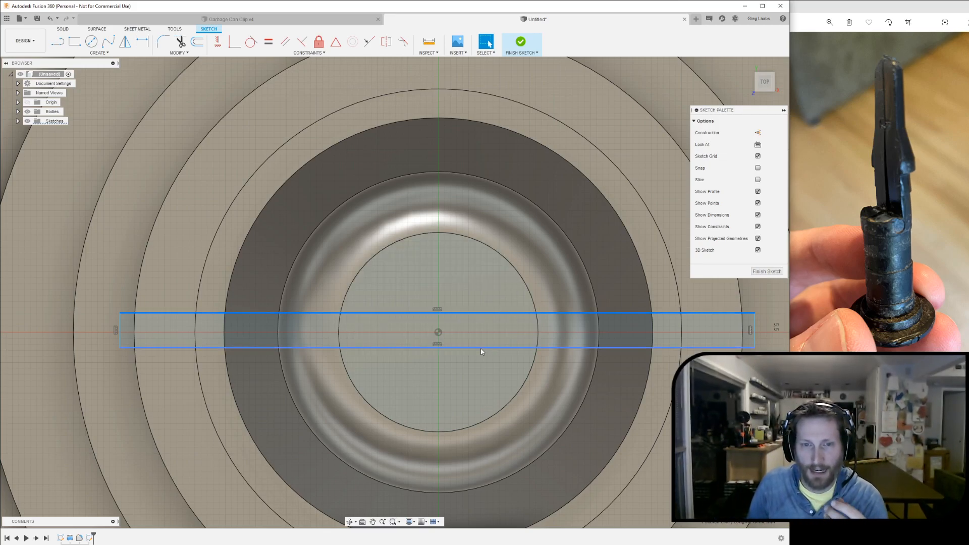
left_click_drag(480, 348, 483, 351)
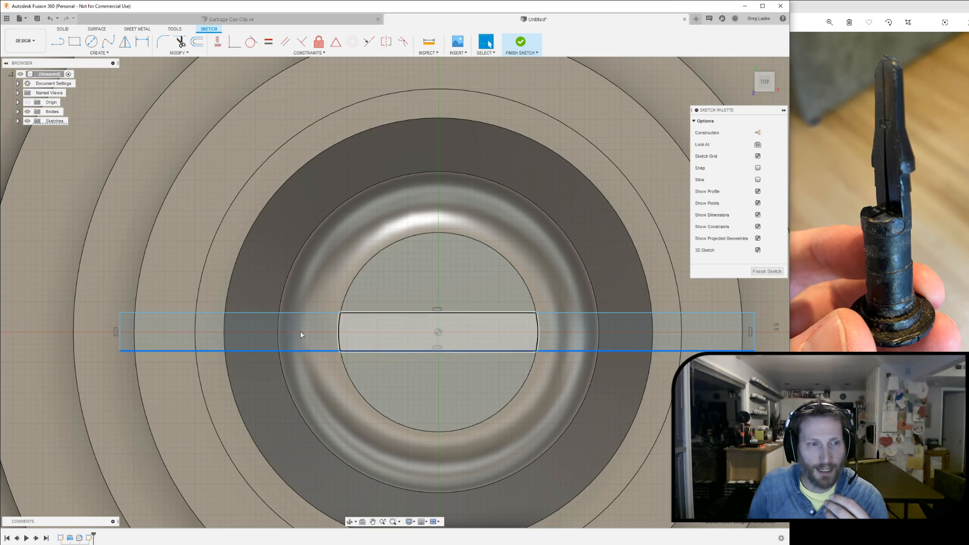
Step: Draw a line between the midpoints of the rectangle's short sides and convert it to a construction line
left_click(58, 42)
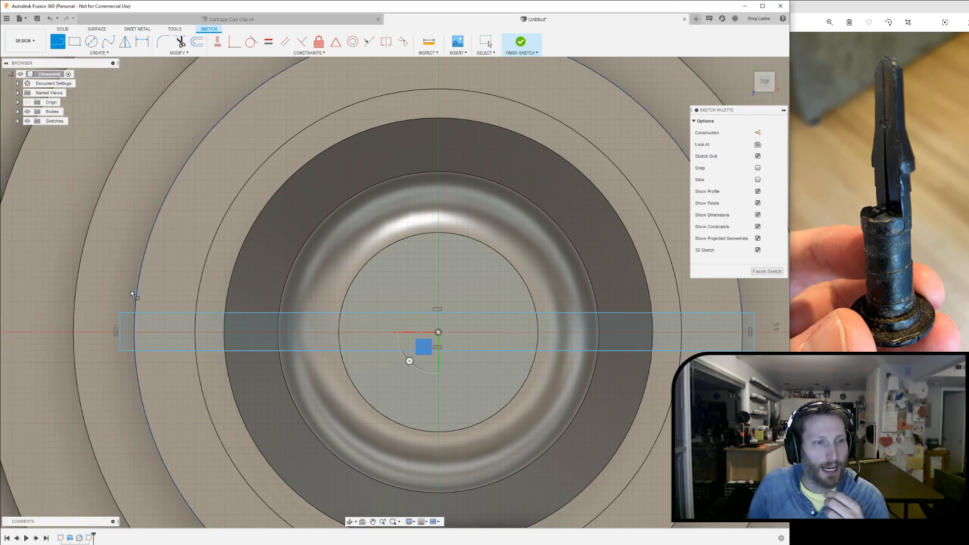
left_click(119, 332)
left_click(754, 332)
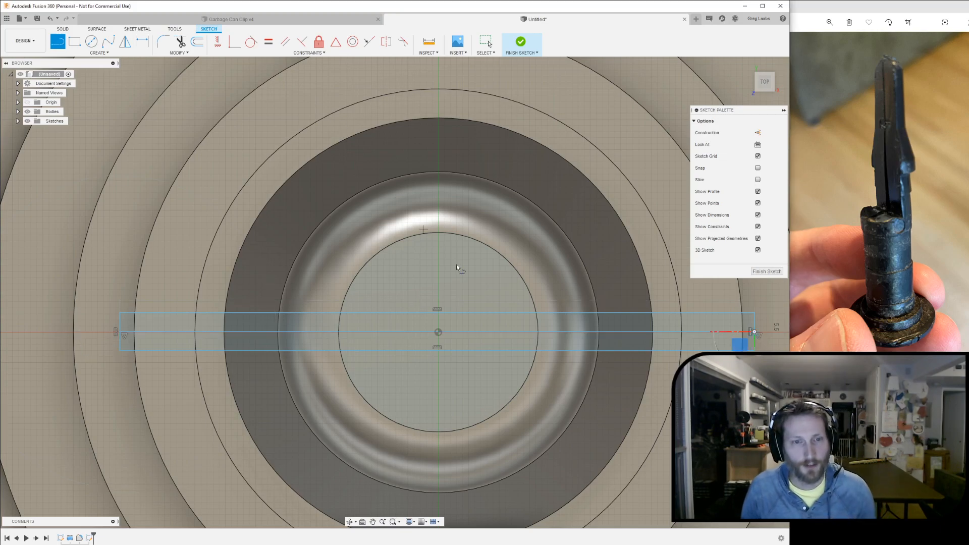
right_click(362, 325)
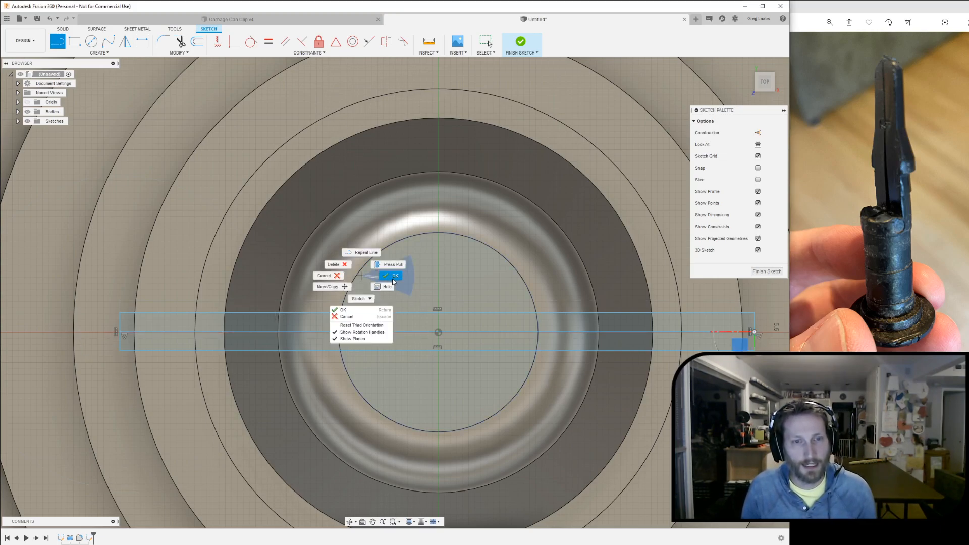
left_click(394, 281)
left_click(205, 331)
key("x")
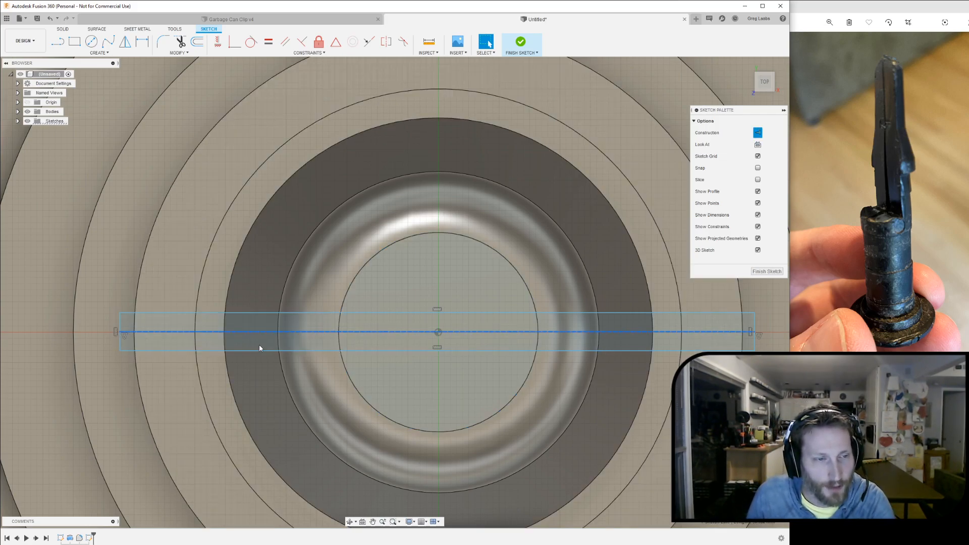
Step: Apply a midpoint constraint between the sketch origin and the rectangle's construction centreline, and finish the sketch
double_click(156, 351)
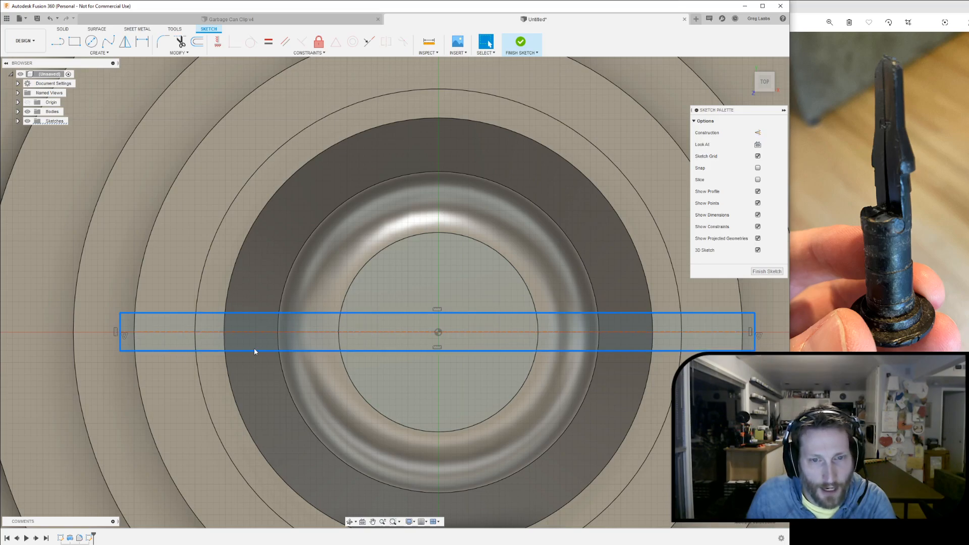
left_click(147, 332)
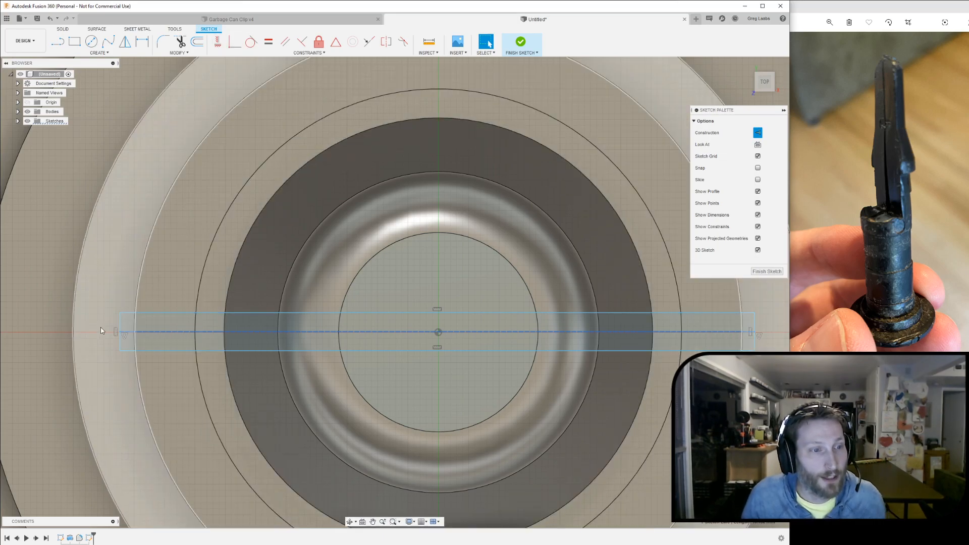
scroll(198, 299, "up", 3)
scroll(199, 299, "down", 10)
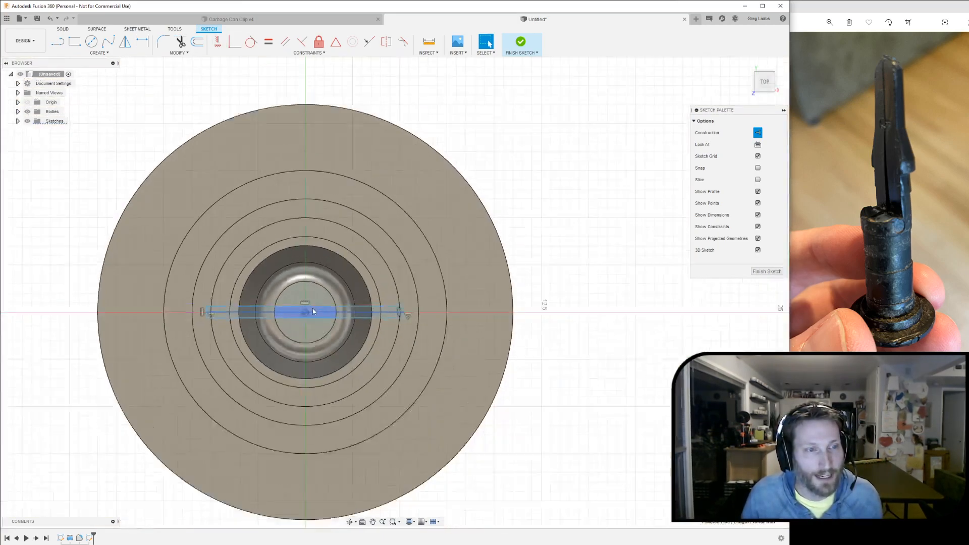
scroll(128, 311, "down", 1)
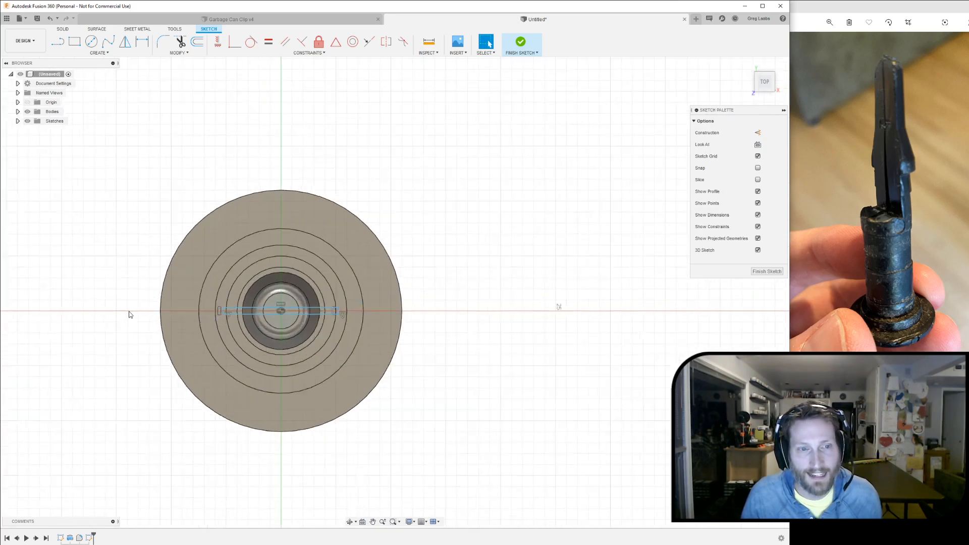
scroll(155, 309, "up", 5)
scroll(471, 303, "up", 2)
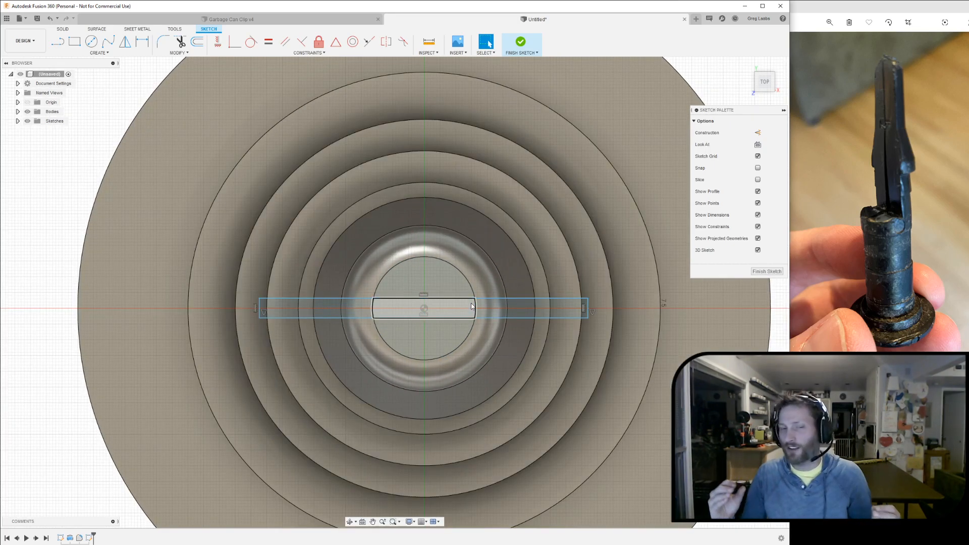
scroll(467, 305, "up", 4)
scroll(397, 292, "up", 2)
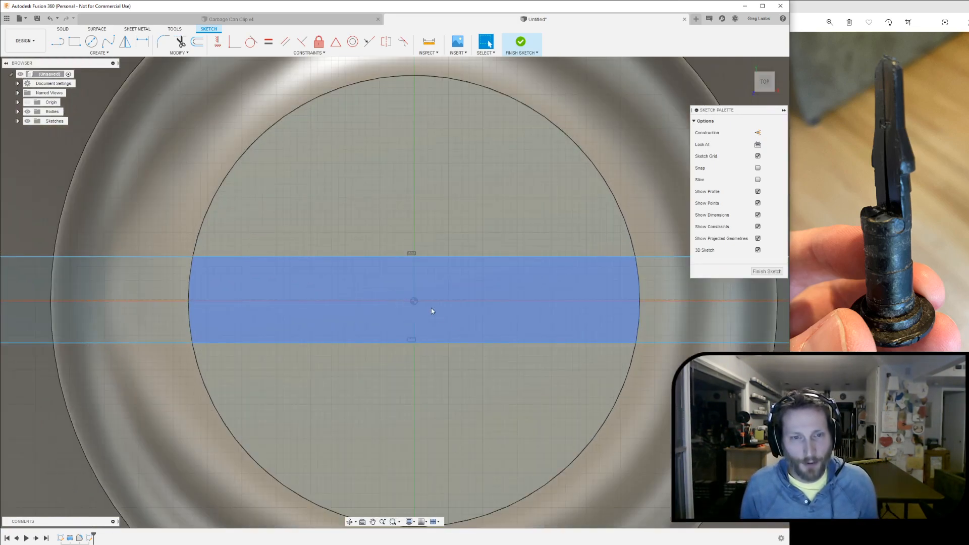
scroll(422, 305, "down", 2)
scroll(422, 305, "up", 7)
left_click(409, 295)
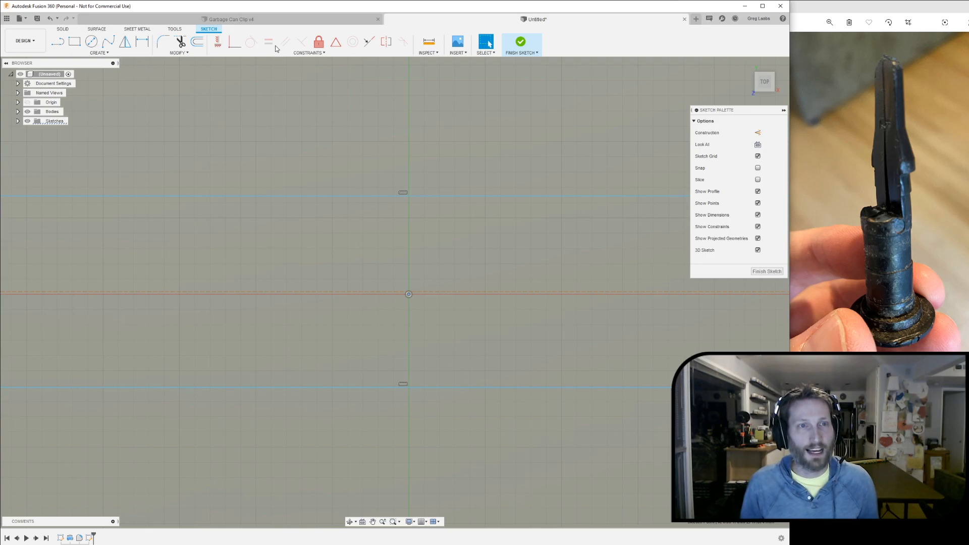
left_click(336, 42)
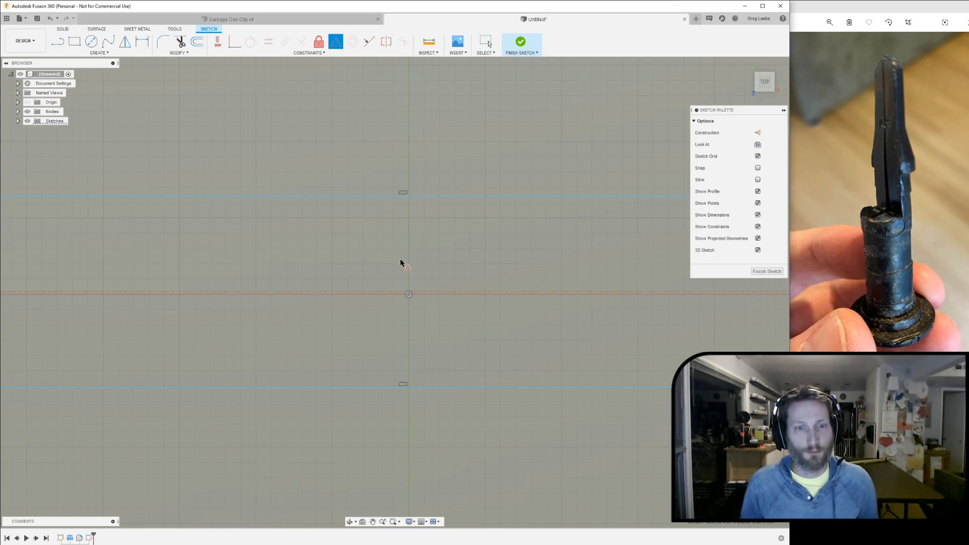
left_click(390, 293)
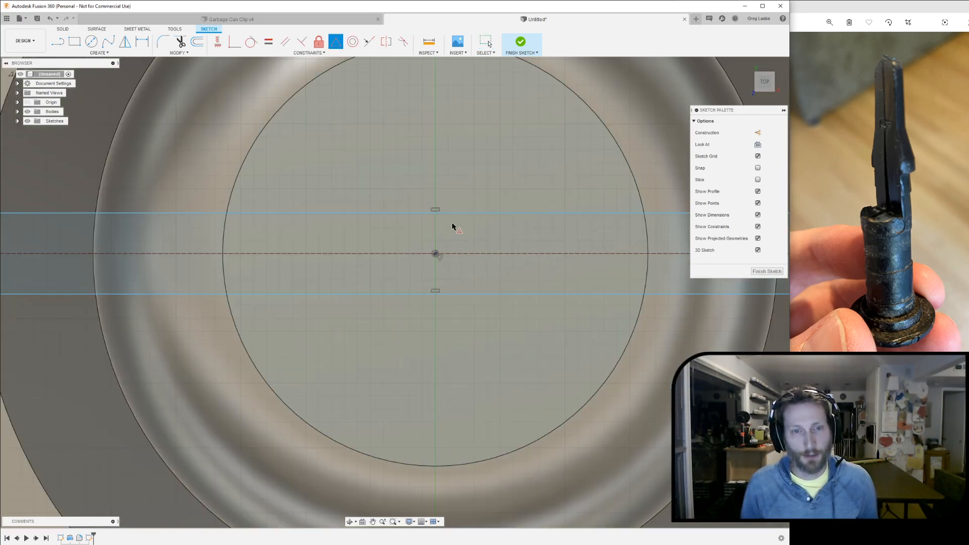
scroll(455, 225, "down", 5)
key("Return")
mouse_move(459, 307)
middle_mouse_down("shift")
mouse_move(435, 273)
mouse_move(434, 283)
middle_mouse_up("shift")
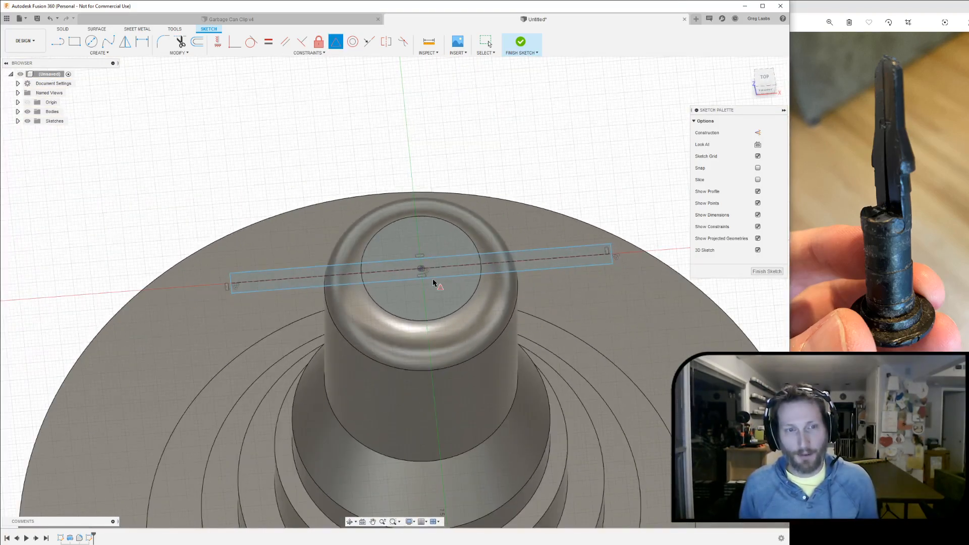
middle_click_drag(465, 230, 453, 247, "shift")
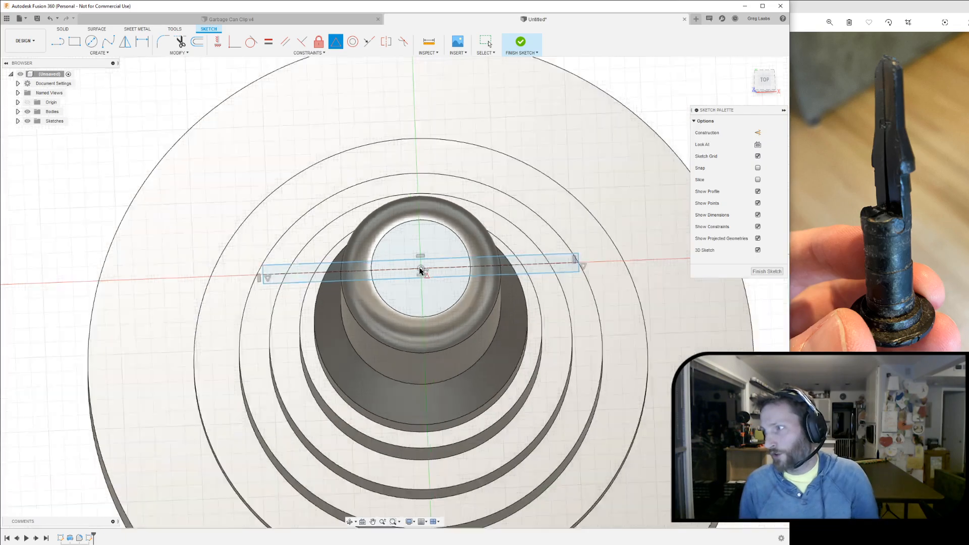
scroll(422, 270, "up", 5)
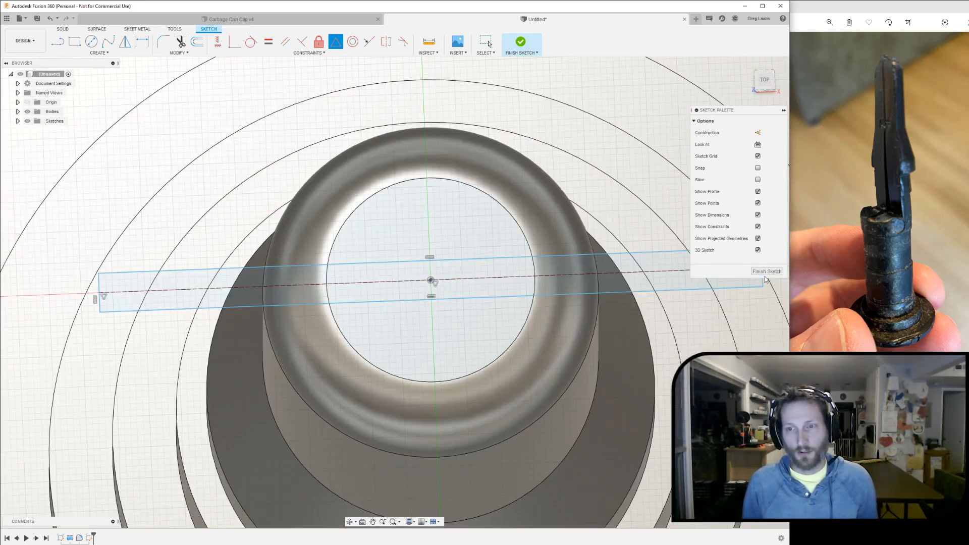
left_click(767, 271)
Step: Start an Extrude of the slot sketch with all three rectangle regions across the post's top as profiles
mouse_move(489, 461)
middle_mouse_down("shift")
mouse_move(594, 390)
mouse_move(515, 286)
mouse_move(443, 307)
mouse_move(439, 297)
middle_mouse_up("shift")
scroll(440, 297, "down", 3)
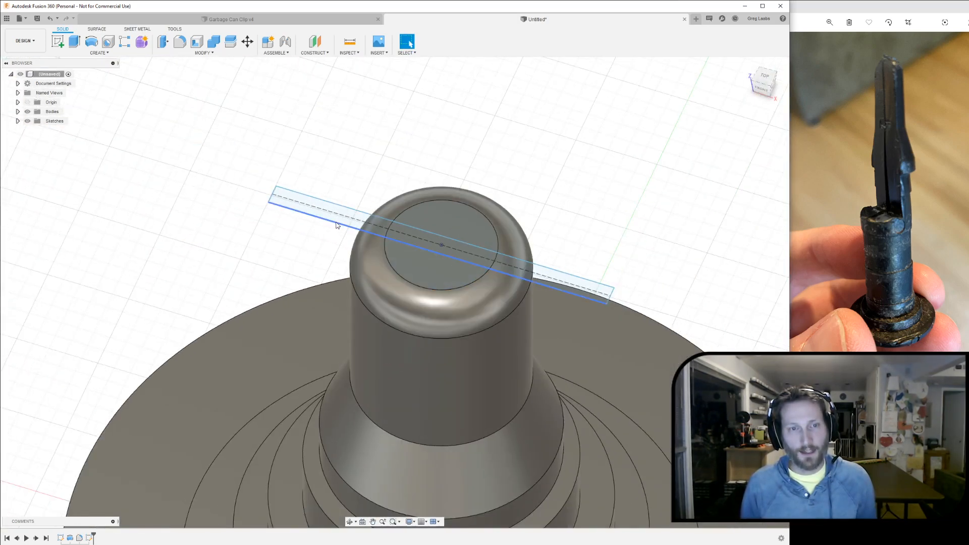
left_click(338, 225)
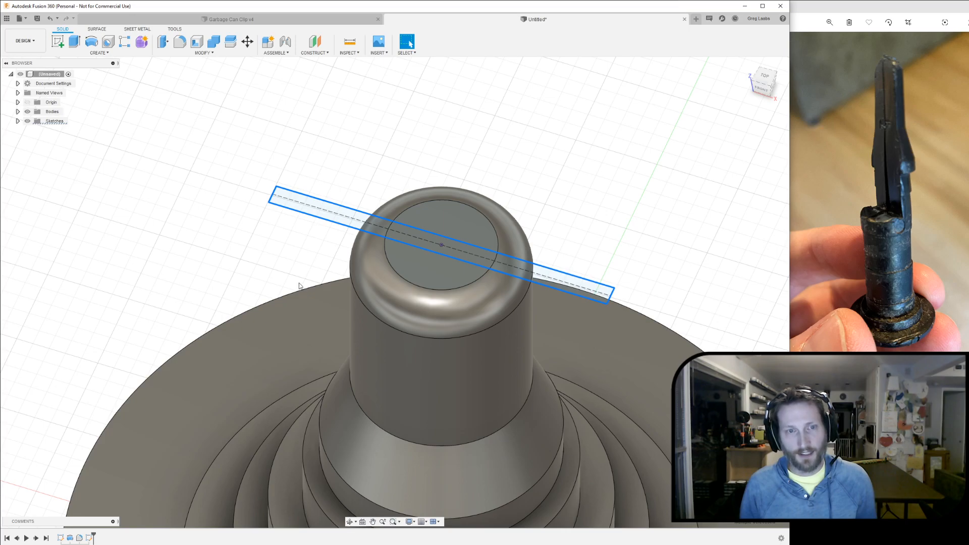
left_click(74, 42)
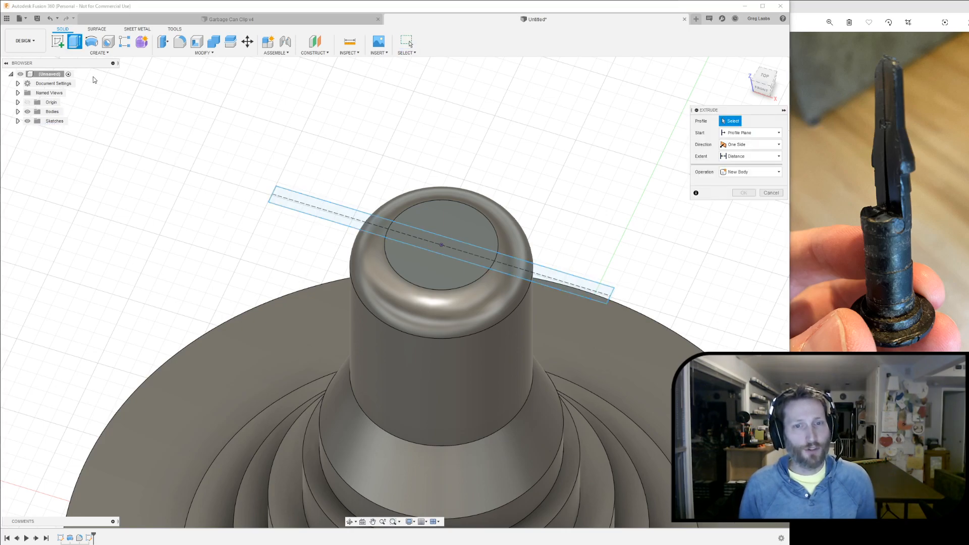
middle_click_drag(624, 234, 626, 254)
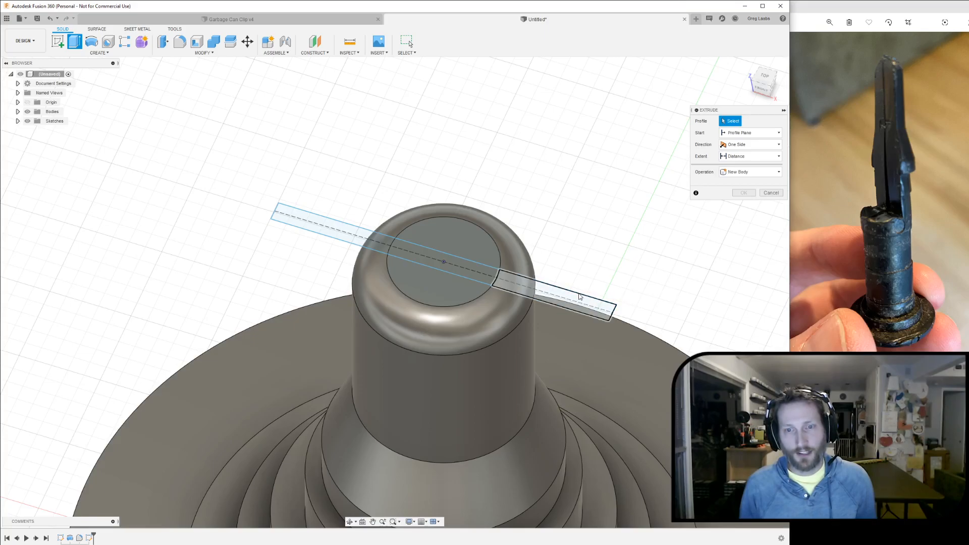
left_click(581, 297)
left_click(476, 271)
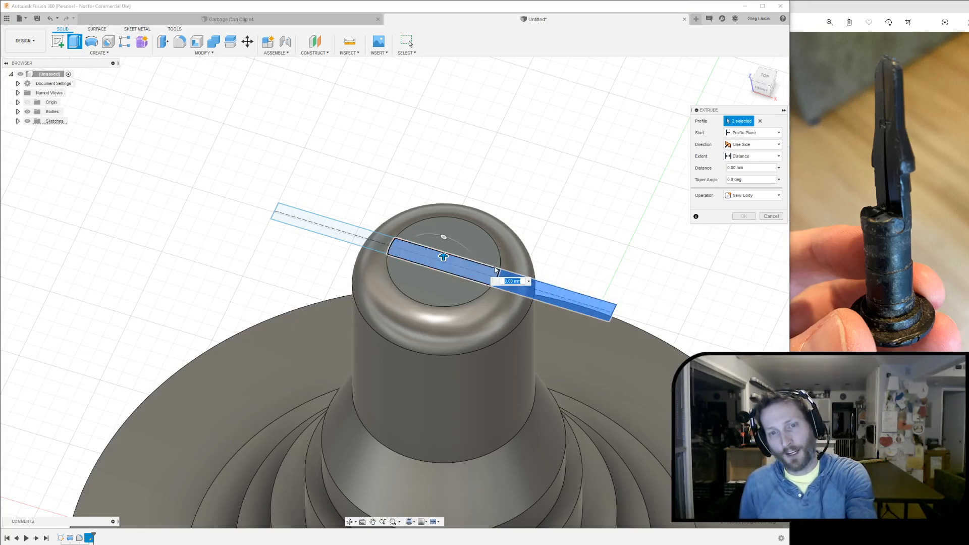
left_click(333, 224)
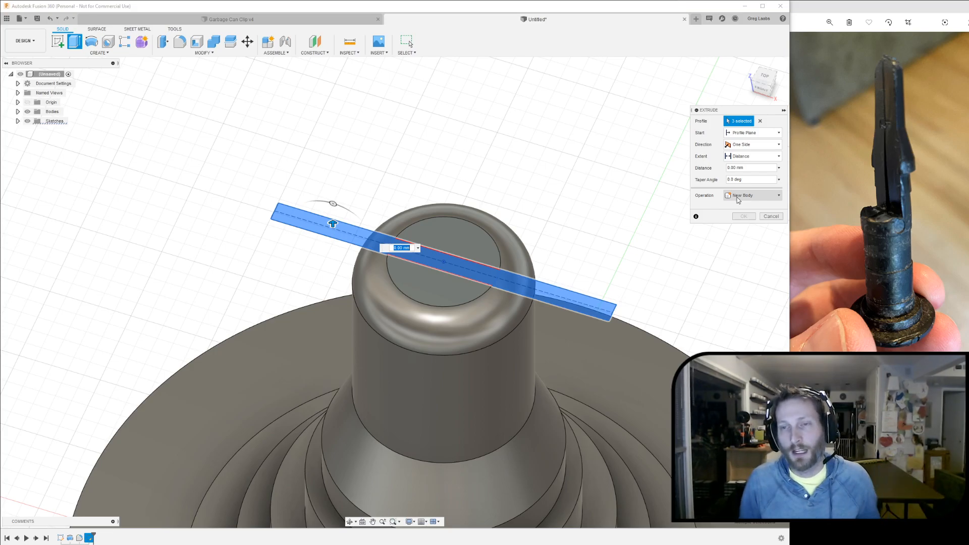
Step: Pull the slot extrusion about 3.1 mm upward and set its operation to Cut
scroll(582, 254, "down", 3)
scroll(582, 254, "up", 4)
middle_click_drag(580, 255, 579, 228)
left_click_drag(274, 230, 263, 116)
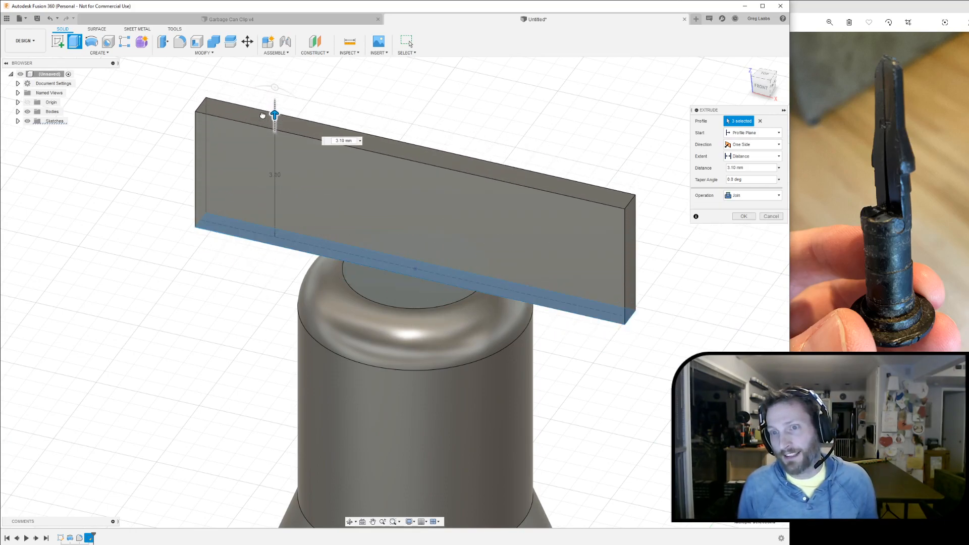
left_click(749, 196)
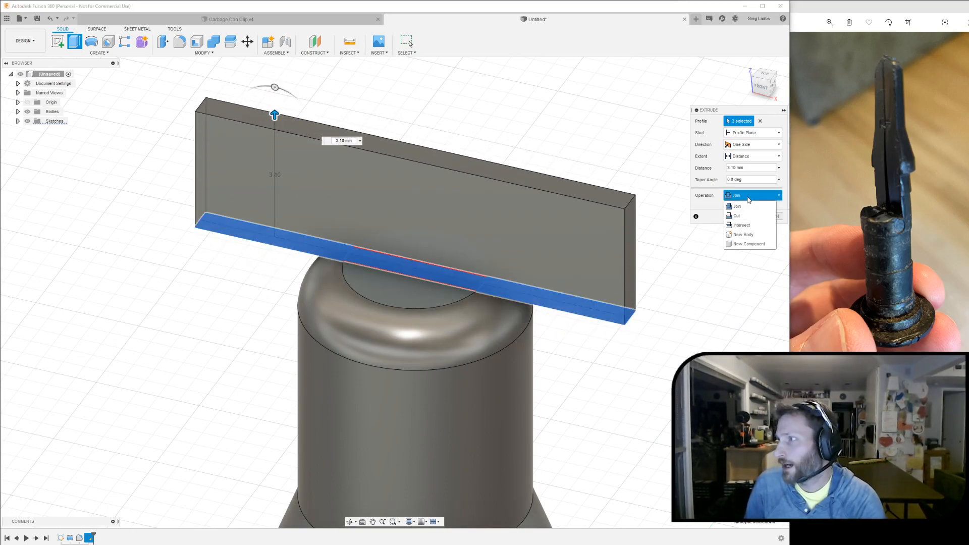
left_click(738, 216)
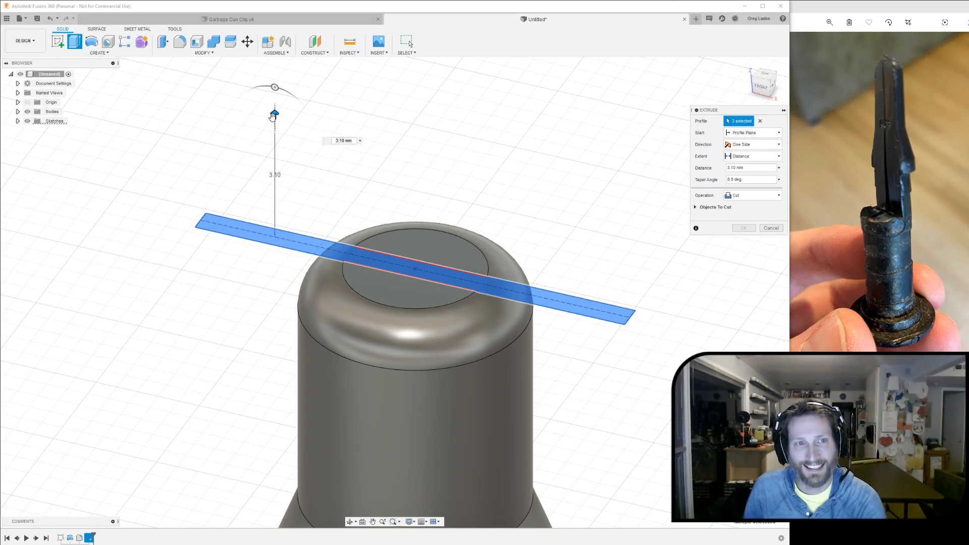
Step: Reverse the slot cut downward to a distance of -9 mm through the post and complete the extrusion
left_click_drag(274, 113, 267, 327)
middle_click_drag(700, 338, 681, 311, "shift")
scroll(656, 293, "up", 3)
left_click_drag(194, 323, 195, 426)
scroll(582, 385, "down", 10)
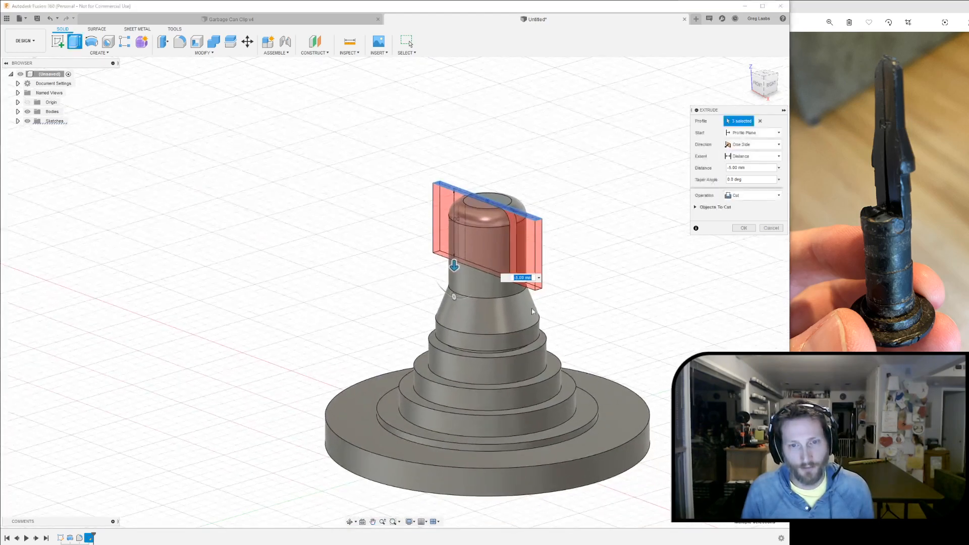
left_click_drag(451, 267, 457, 324)
middle_click_drag(457, 324, 632, 327, "shift")
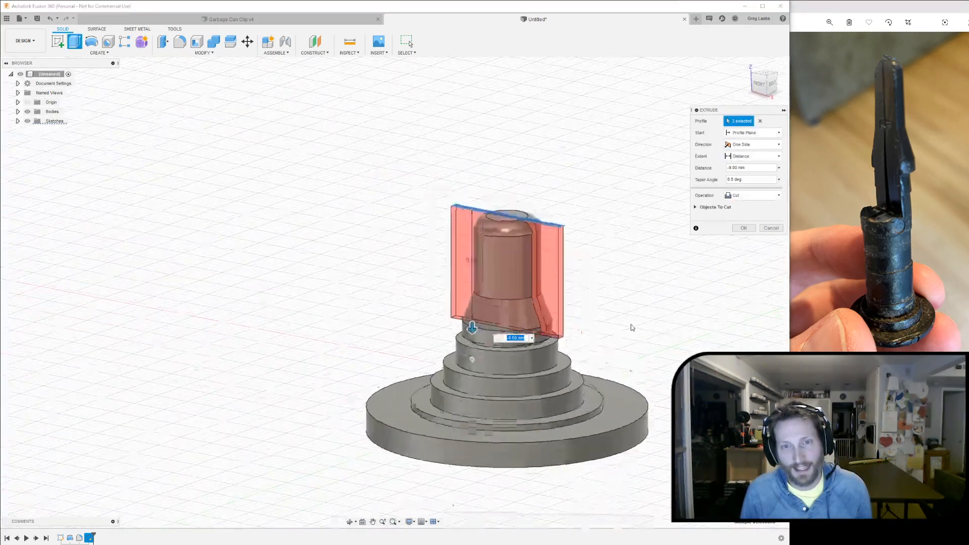
scroll(632, 328, "up", 5)
key("Return")
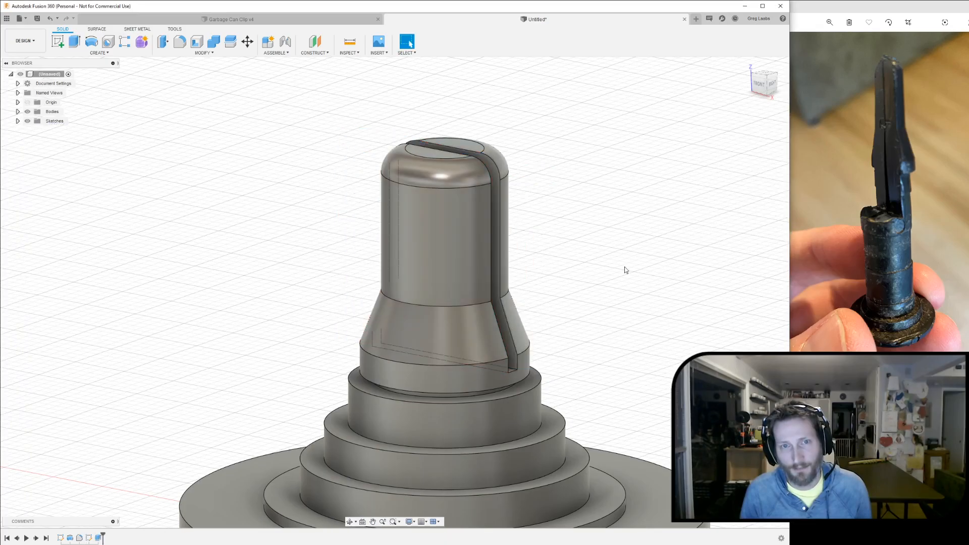
middle_click_drag(657, 286, 680, 314, "shift")
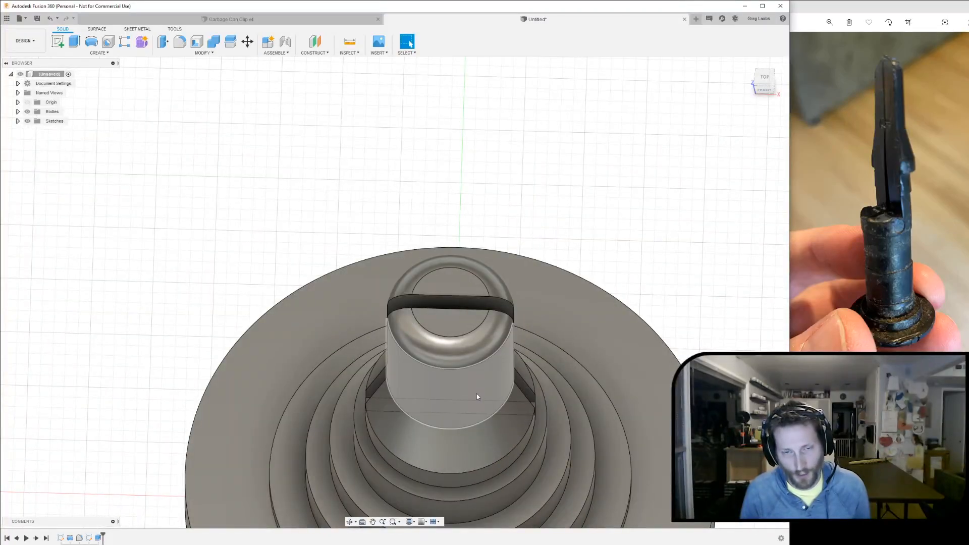
middle_click_drag(614, 319, 554, 272, "shift")
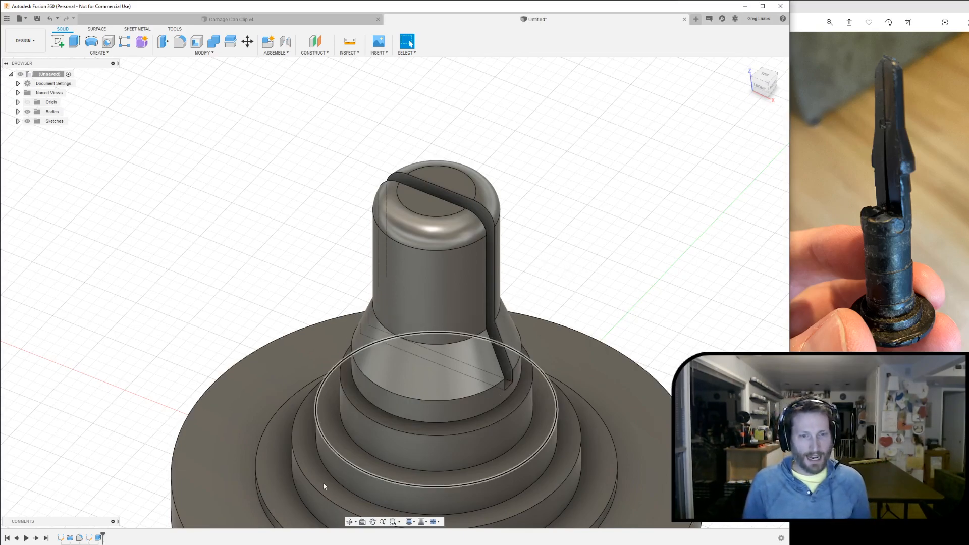
Step: Switch to the Garbage Can Clip v4 design, show Sketch4 and open it for editing
left_click(231, 19)
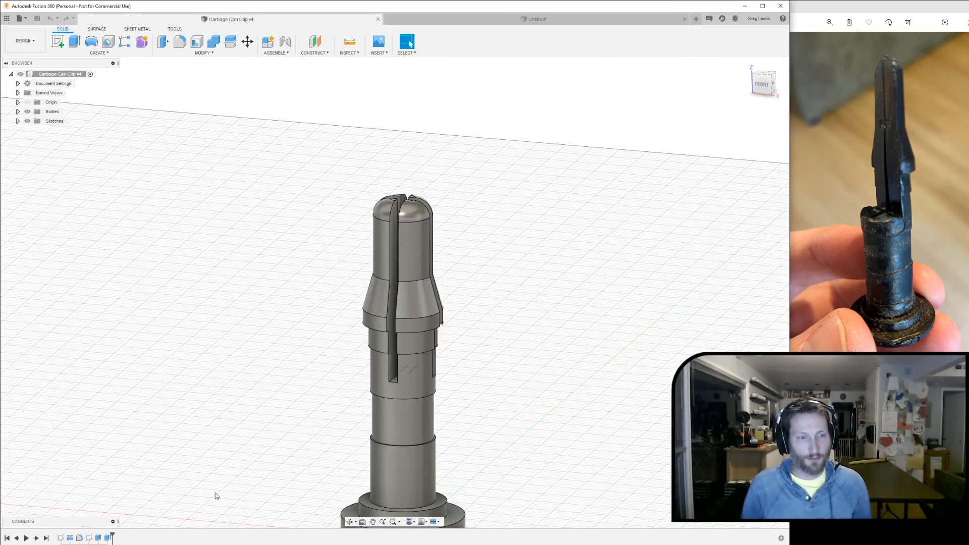
left_click(18, 121)
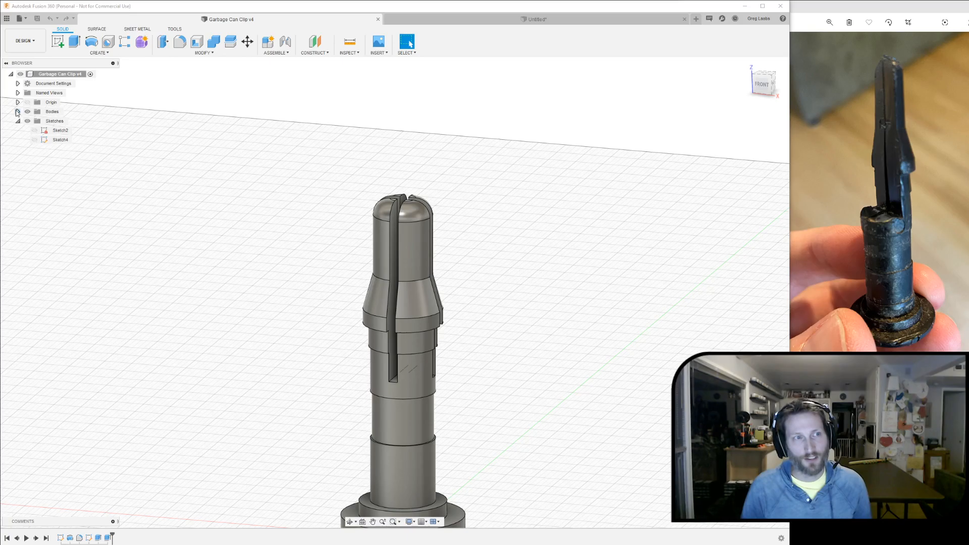
left_click(35, 140)
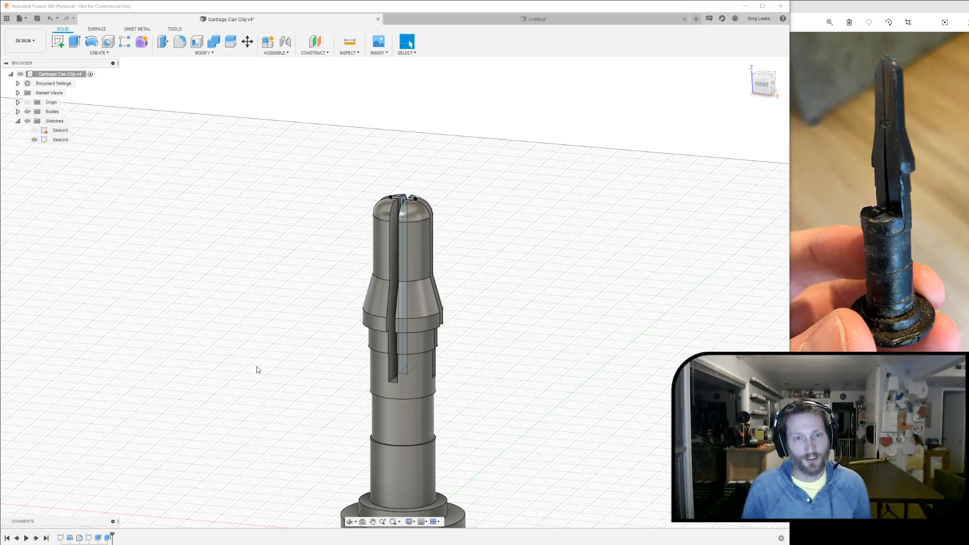
scroll(305, 297, "up", 1)
scroll(336, 281, "down", 3)
scroll(357, 264, "up", 4)
scroll(367, 297, "down", 1)
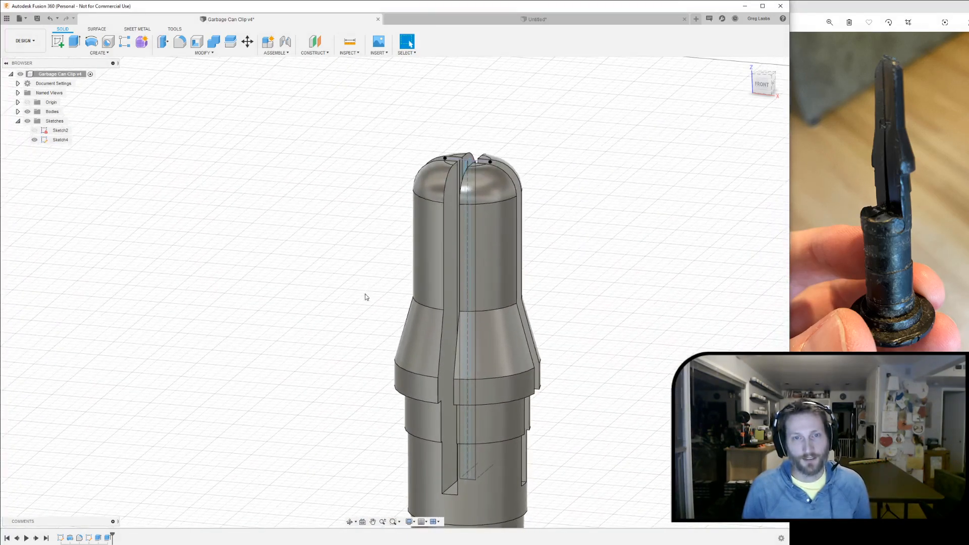
scroll(367, 298, "up", 5)
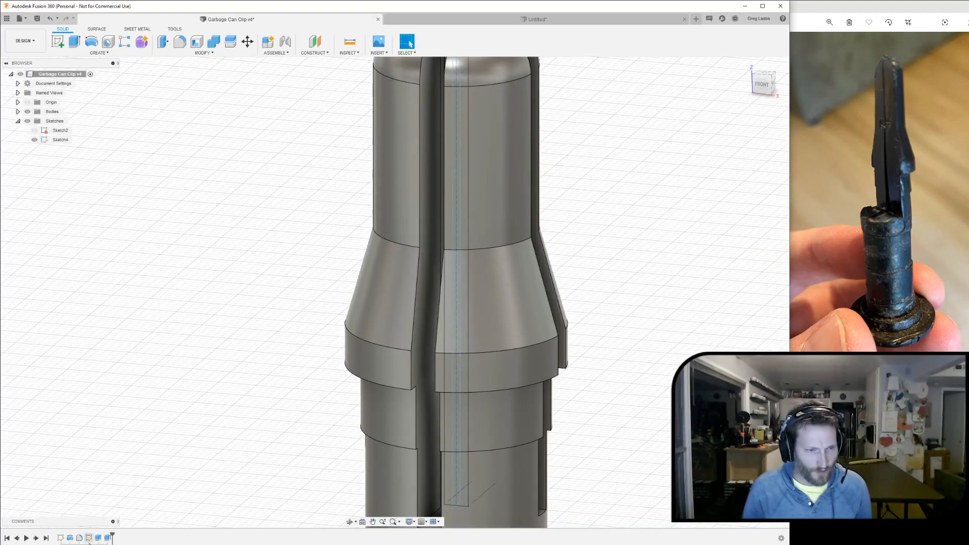
double_click(89, 538)
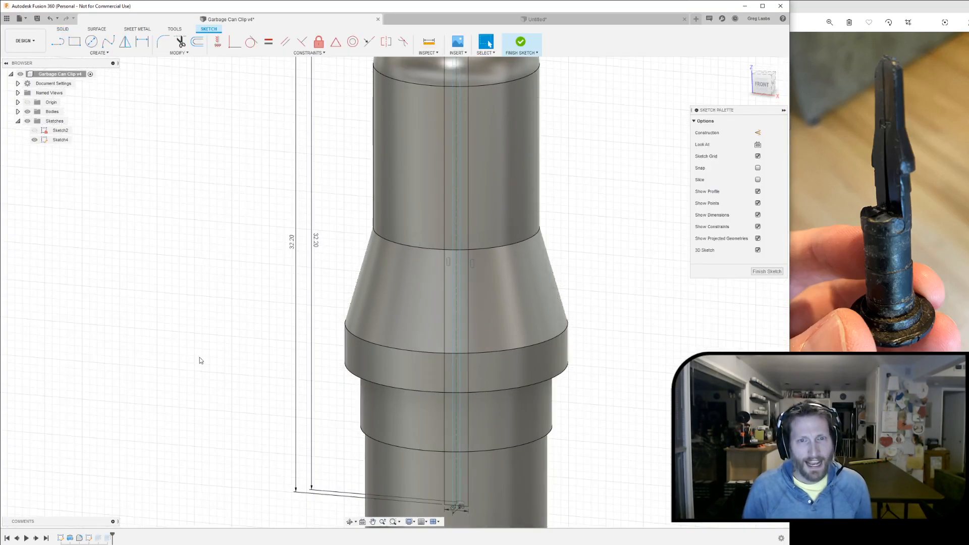
Step: View the slot sketch squarely from the front and hide Body1 to isolate the tall narrow rectangle
scroll(506, 301, "up", 2)
scroll(508, 296, "down", 5)
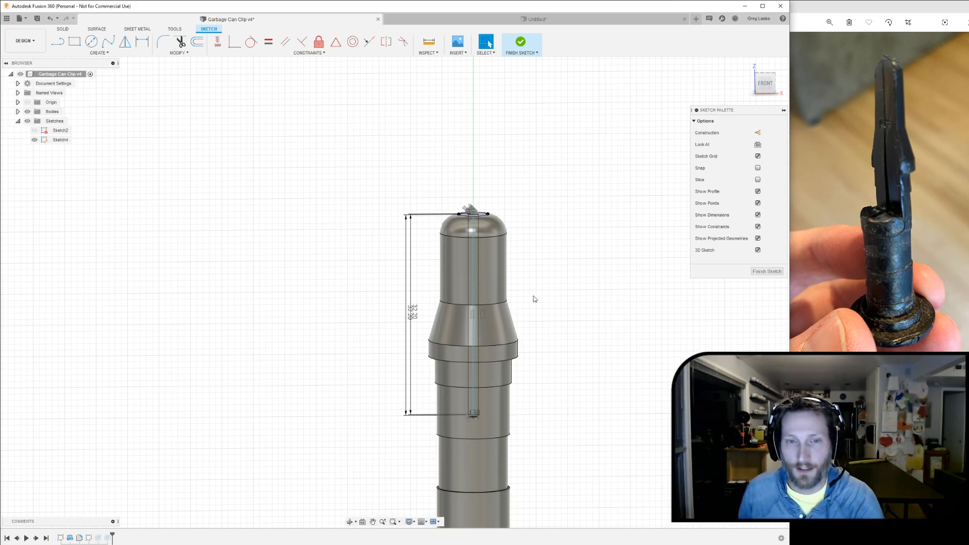
scroll(505, 317, "down", 3)
scroll(493, 323, "up", 5)
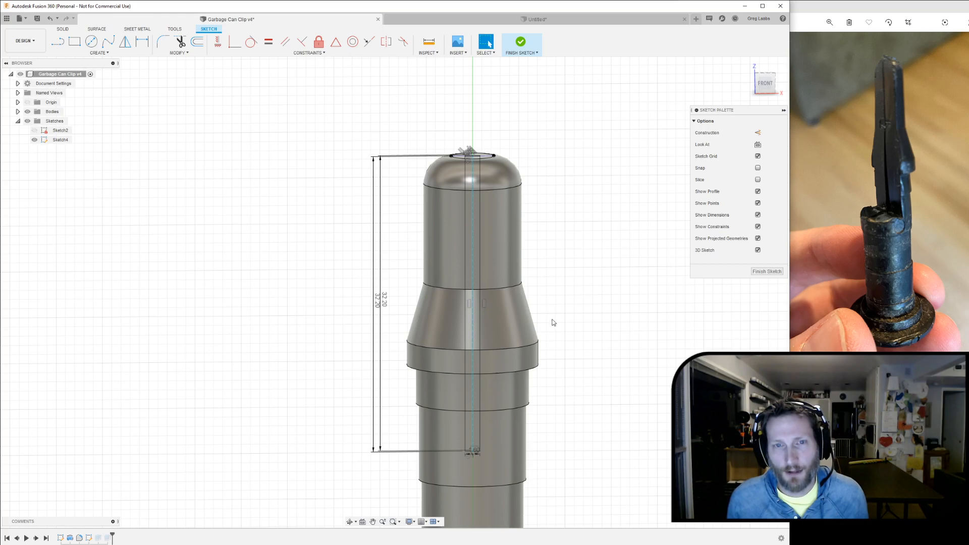
middle_click_drag(597, 347, 597, 335, "shift")
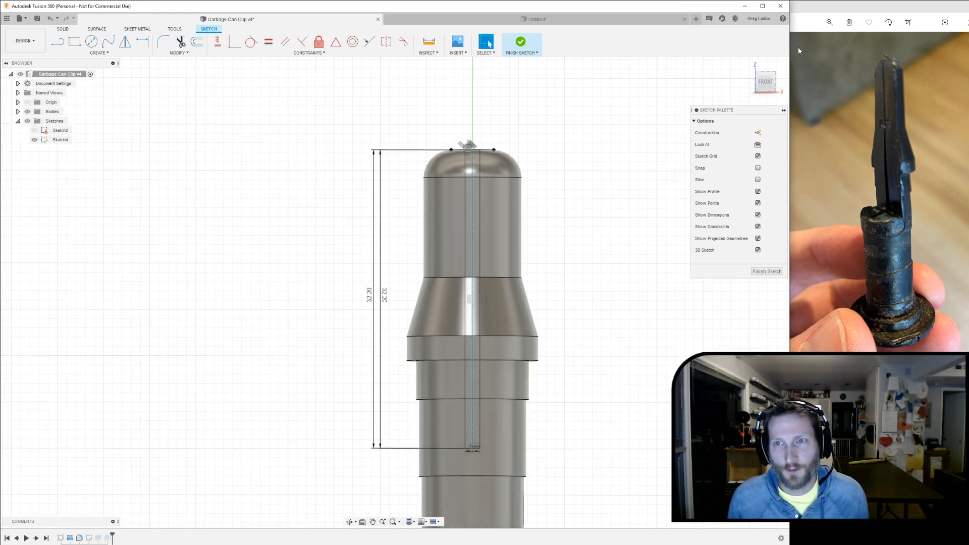
left_click(767, 81)
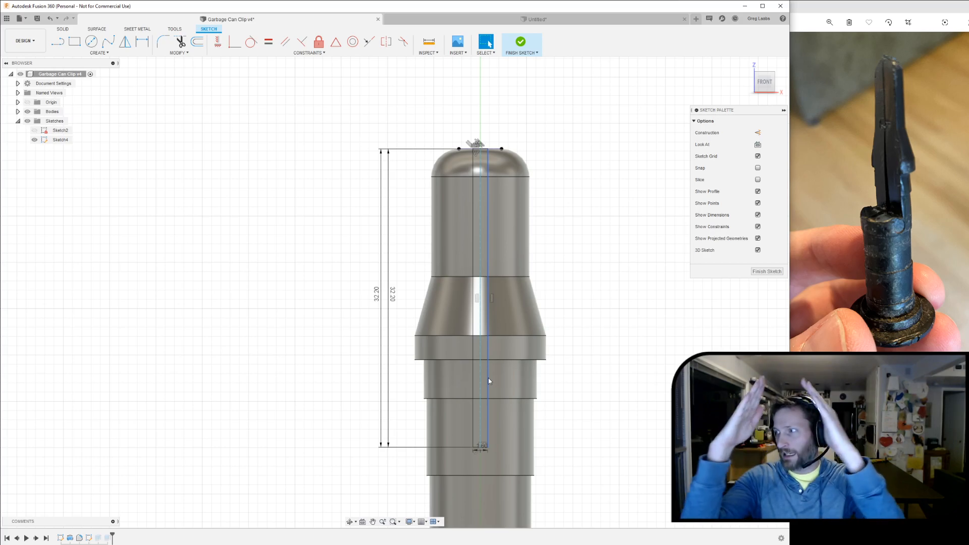
scroll(544, 349, "up", 1)
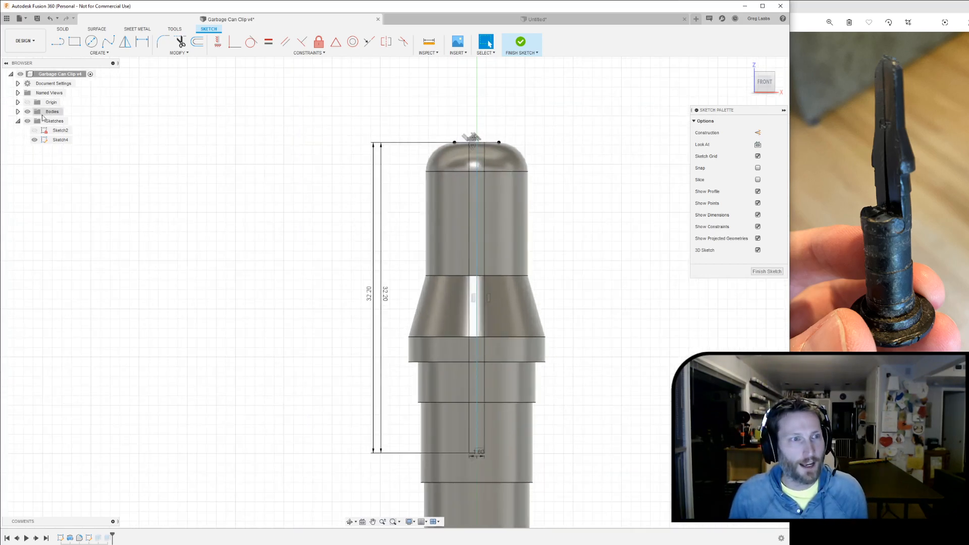
left_click(17, 112)
left_click(35, 122)
scroll(506, 363, "down", 2)
scroll(505, 349, "up", 3)
scroll(515, 347, "down", 2)
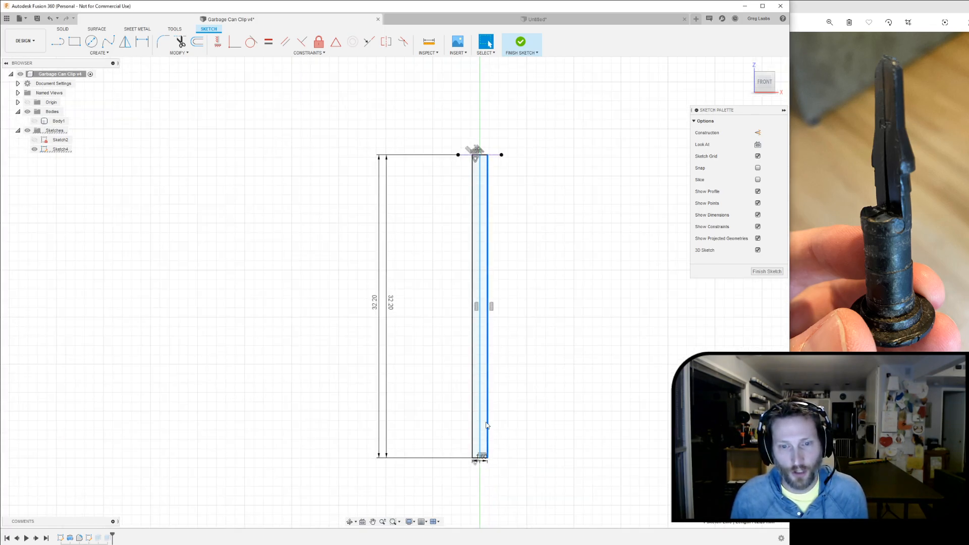
Step: Draw a three-point fit point spline bulging outward between the lower and upper corners of the slot rectangle's long side
left_click(108, 42)
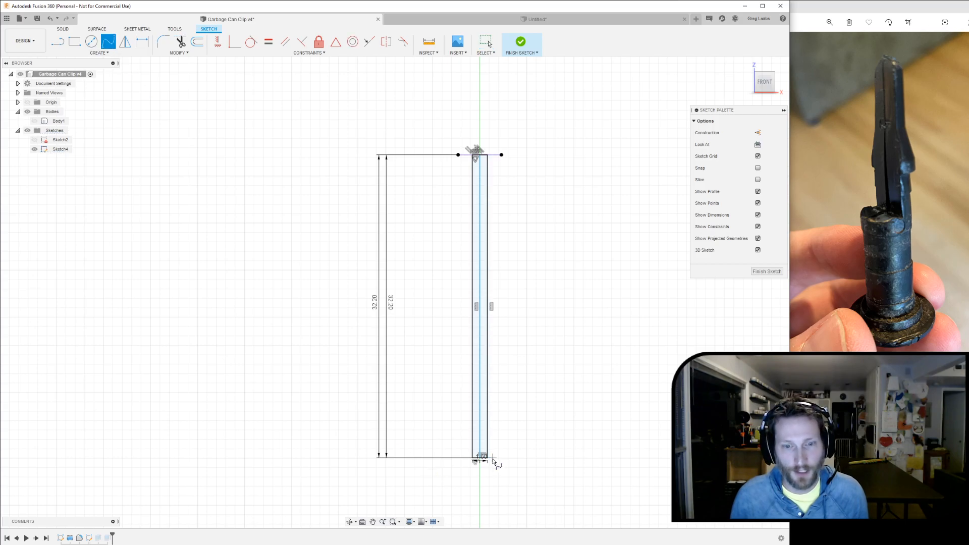
left_click(487, 458)
left_click(518, 376)
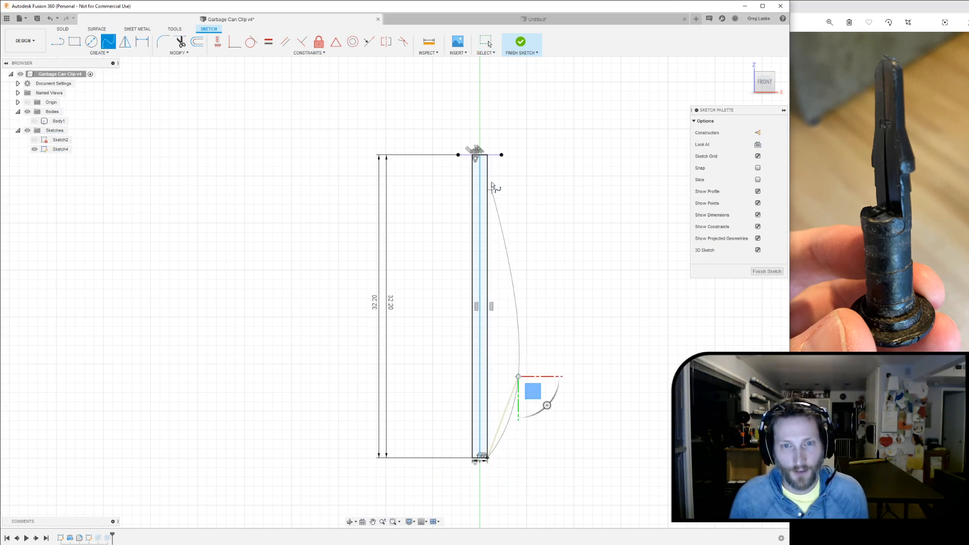
left_click(488, 155)
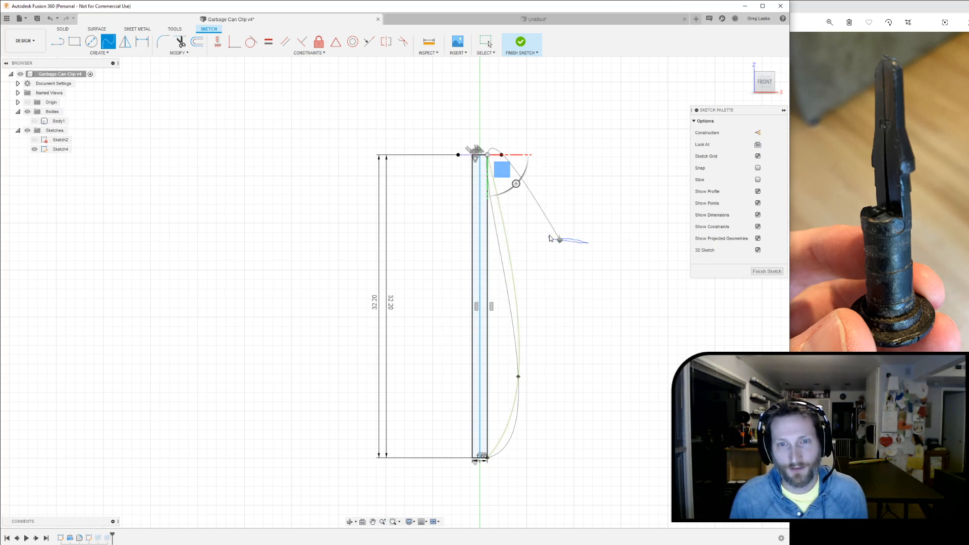
right_click(563, 278)
left_click(561, 338)
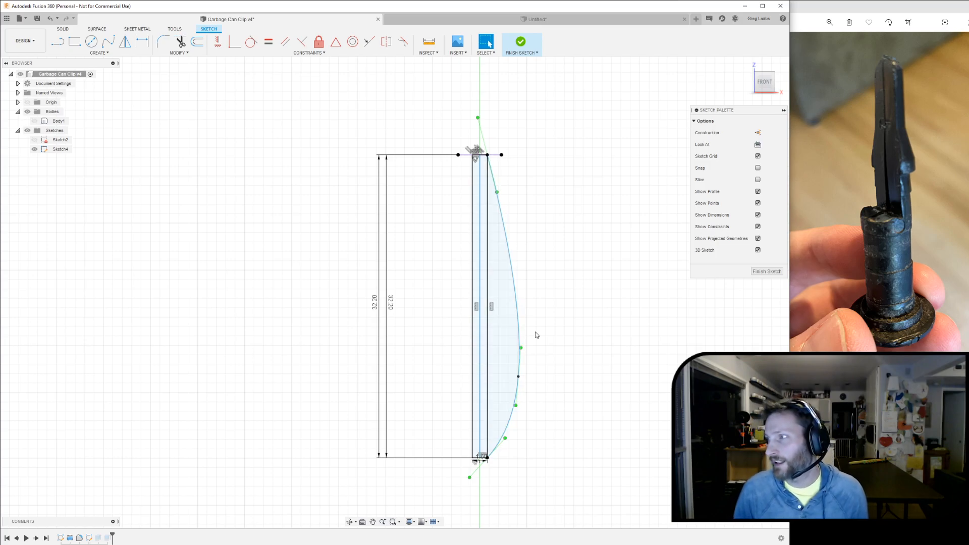
Step: Delete the bulging spline beside the slot rectangle
left_click(519, 378)
left_click_drag(480, 352, 541, 368)
key("Delete")
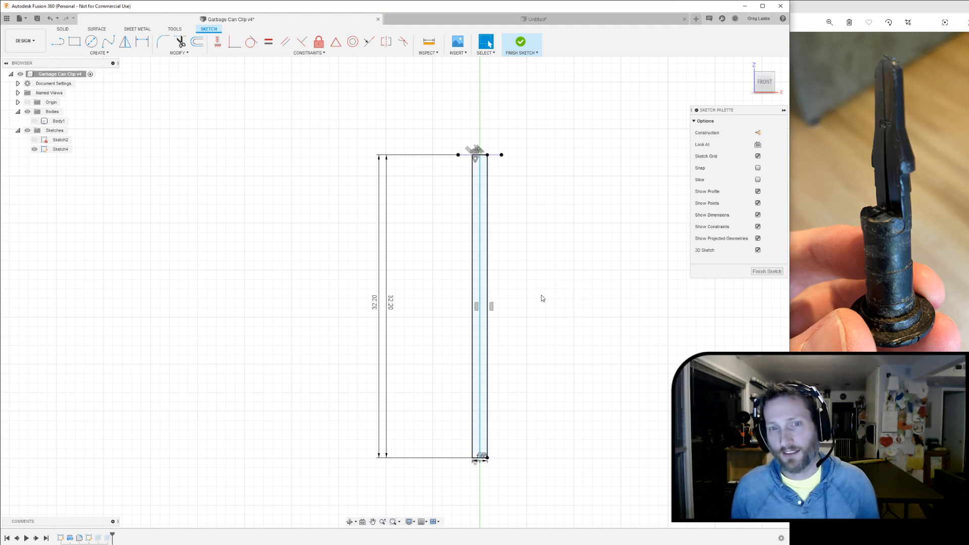
Step: Examine the slot rectangle from an angled view and finish the sketch
scroll(492, 296, "up", 3)
scroll(498, 300, "down", 4)
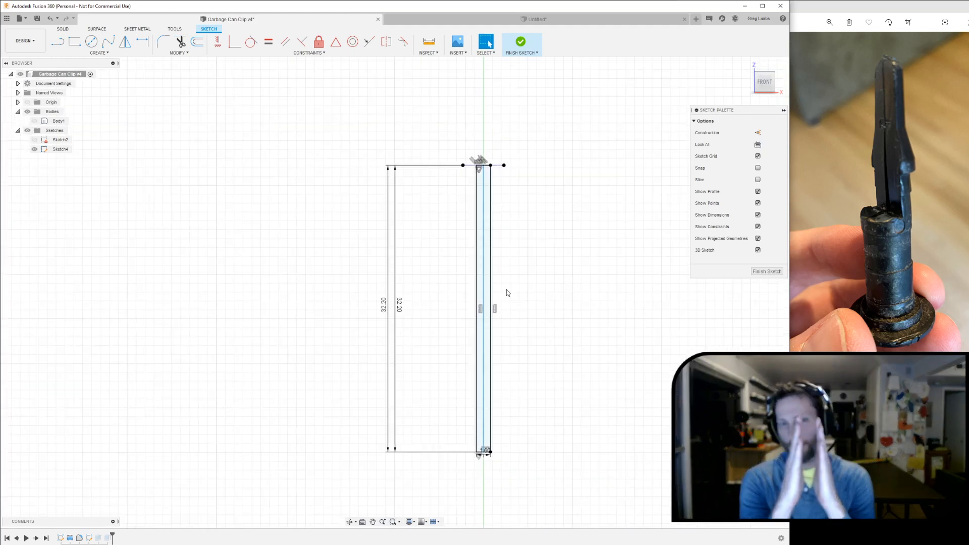
mouse_move(625, 232)
middle_mouse_down("shift")
mouse_move(610, 244)
mouse_move(564, 244)
mouse_move(617, 238)
mouse_move(558, 243)
mouse_move(582, 247)
middle_mouse_up("shift")
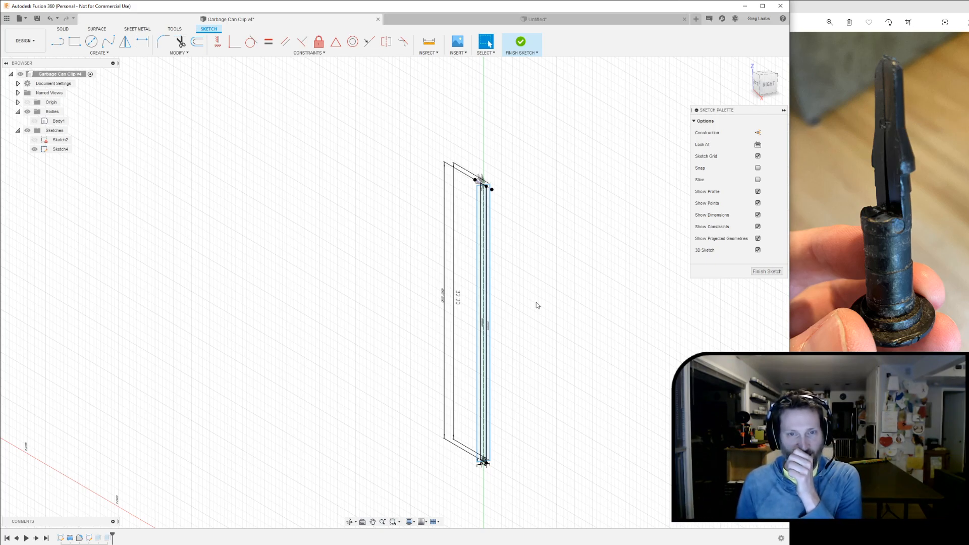
scroll(529, 306, "up", 1)
scroll(528, 308, "up", 2)
mouse_move(518, 203)
middle_mouse_down()
mouse_move(547, 189)
mouse_move(541, 226)
mouse_move(523, 242)
middle_mouse_up()
scroll(510, 255, "down", 1)
left_click(767, 271)
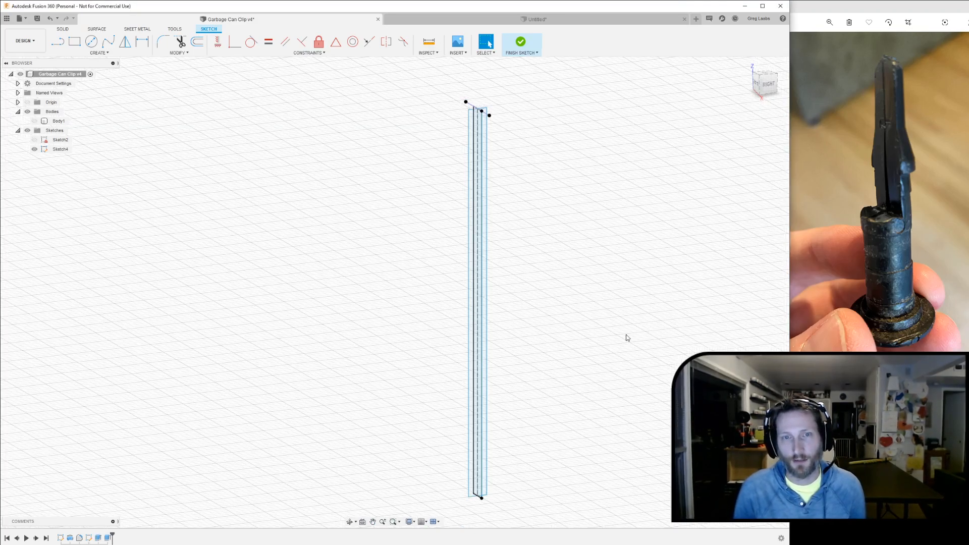
Step: Show Body1 again and inspect the lower ends of the slots from an angled view
left_click(37, 123)
left_click(35, 121)
middle_click_drag(258, 265, 561, 241, "shift")
key("Escape")
middle_click_drag(313, 385, 311, 341, "shift")
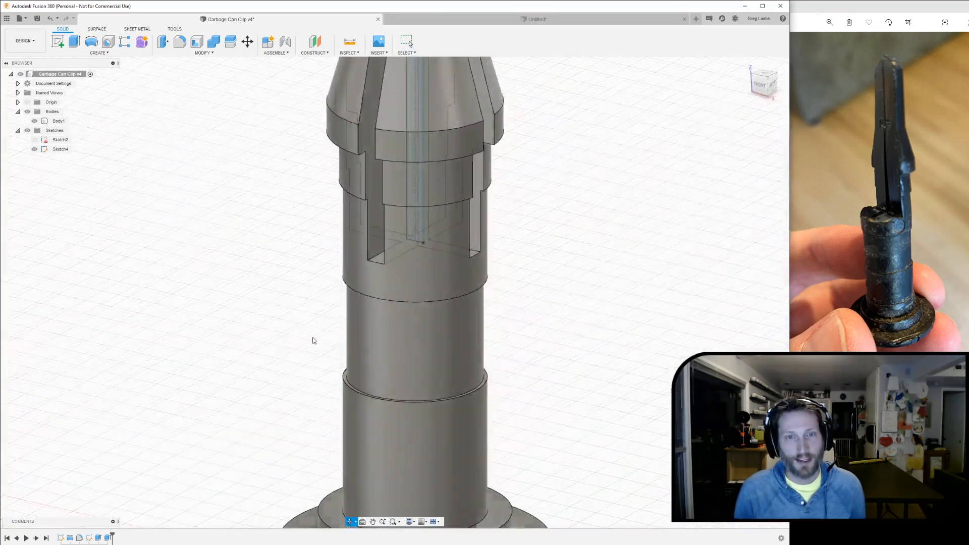
Step: Show Sketch2, roll the timeline back to just after it, and open that sketch for editing
key("Escape")
scroll(311, 340, "up", 2)
scroll(417, 328, "down", 6)
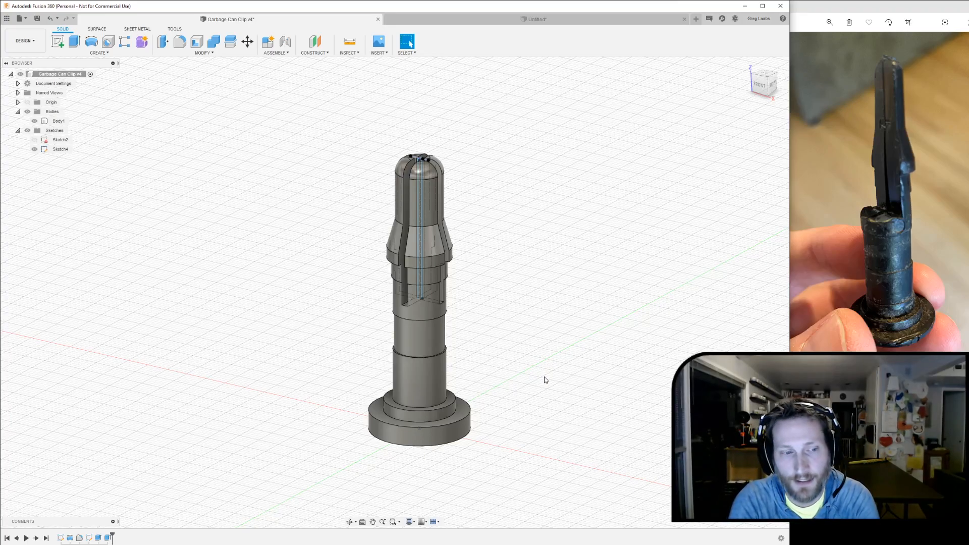
left_click(34, 140)
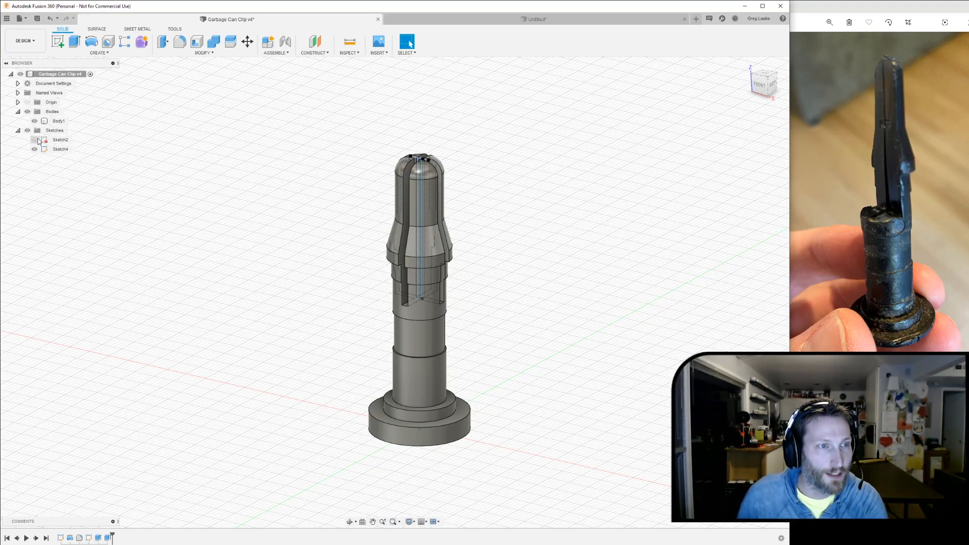
left_click_drag(112, 537, 65, 538)
double_click(62, 538)
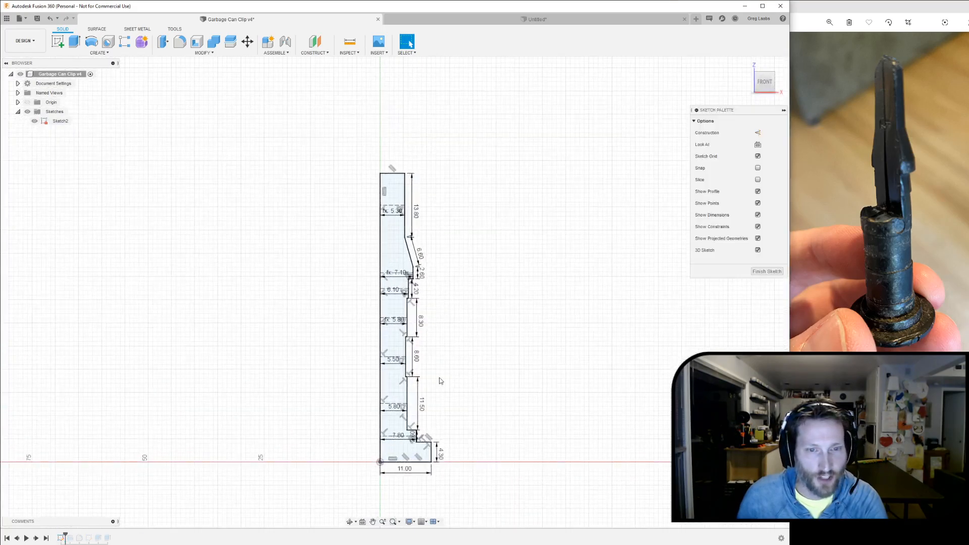
Step: Examine the stepped half-profile and its dimensions from base to tip and finish the sketch
scroll(438, 377, "up", 5)
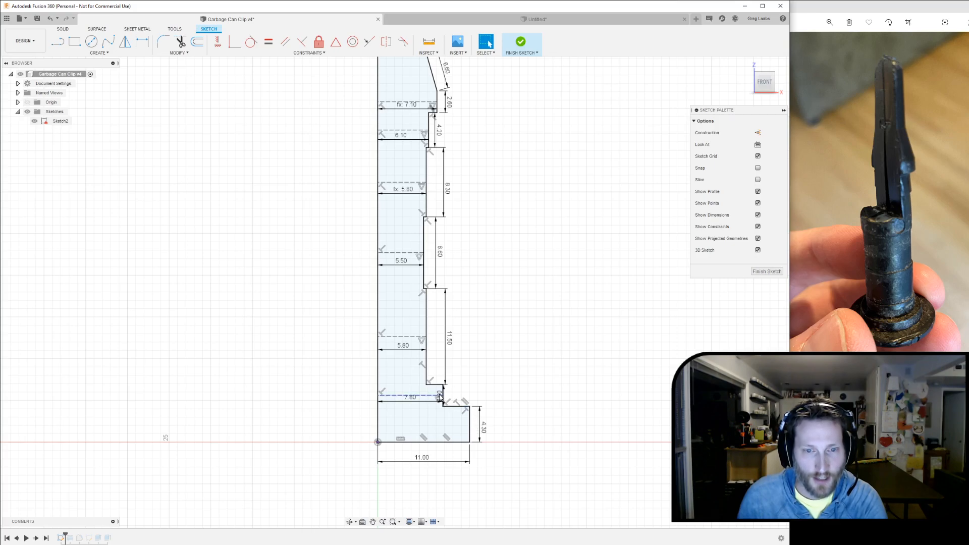
mouse_move(482, 254)
middle_mouse_down()
mouse_move(471, 353)
mouse_move(480, 290)
middle_mouse_up()
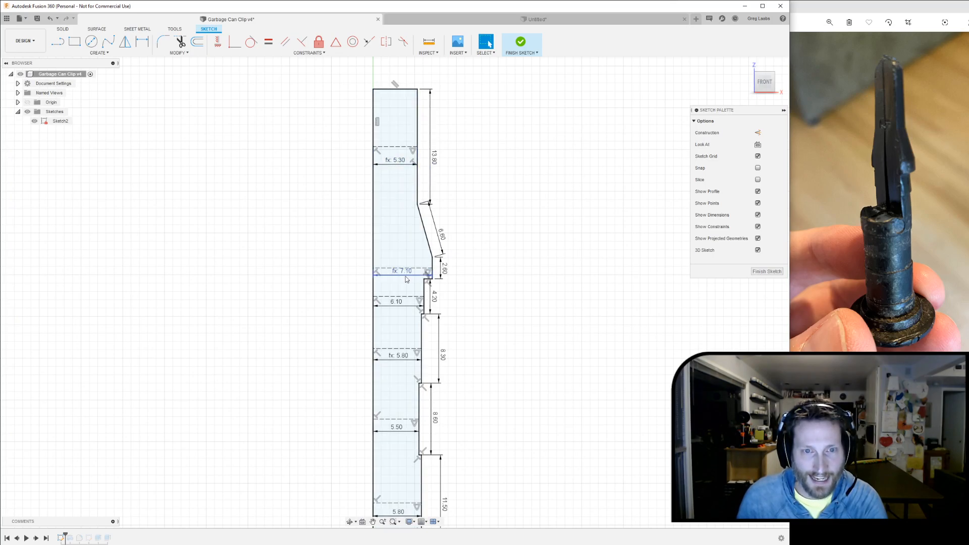
middle_click_drag(522, 396, 532, 292)
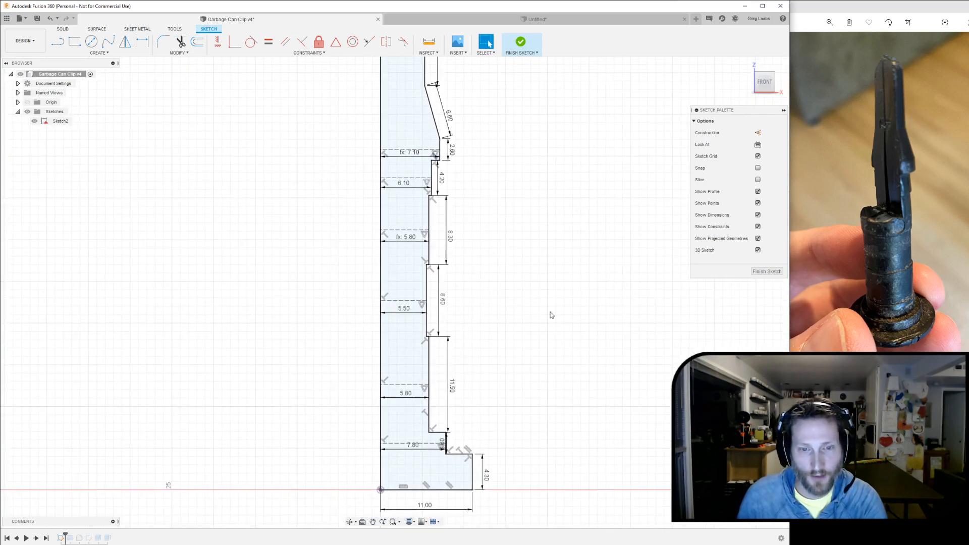
mouse_move(528, 392)
middle_mouse_down()
mouse_move(537, 351)
mouse_move(537, 418)
middle_mouse_up()
mouse_move(531, 172)
middle_mouse_down()
mouse_move(526, 354)
mouse_move(534, 227)
middle_mouse_up()
scroll(515, 277, "down", 3)
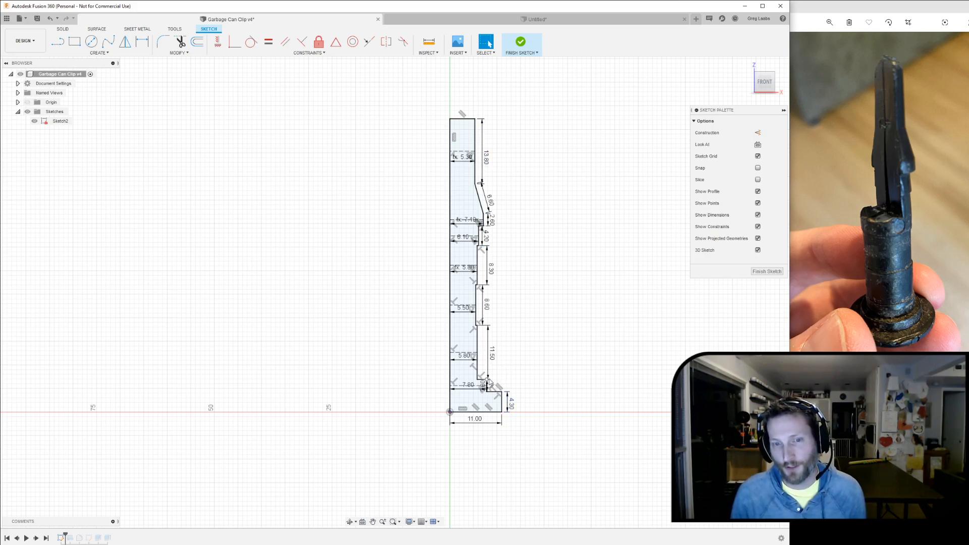
left_click(768, 271)
Step: Roll the timeline forward past the revolve and inspect the solid post from an angled view
left_click_drag(65, 537, 75, 536)
middle_click_drag(611, 305, 592, 319, "shift")
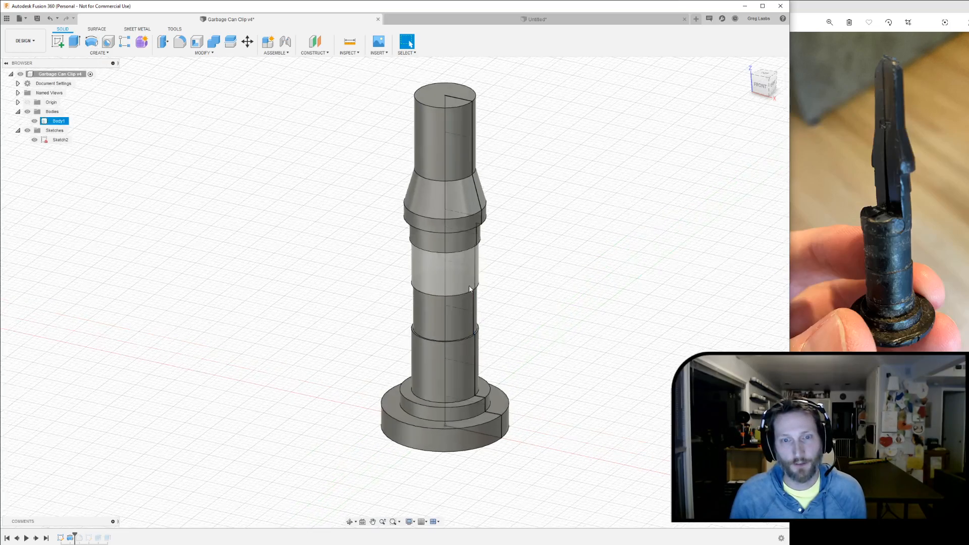
middle_click_drag(502, 282, 513, 323)
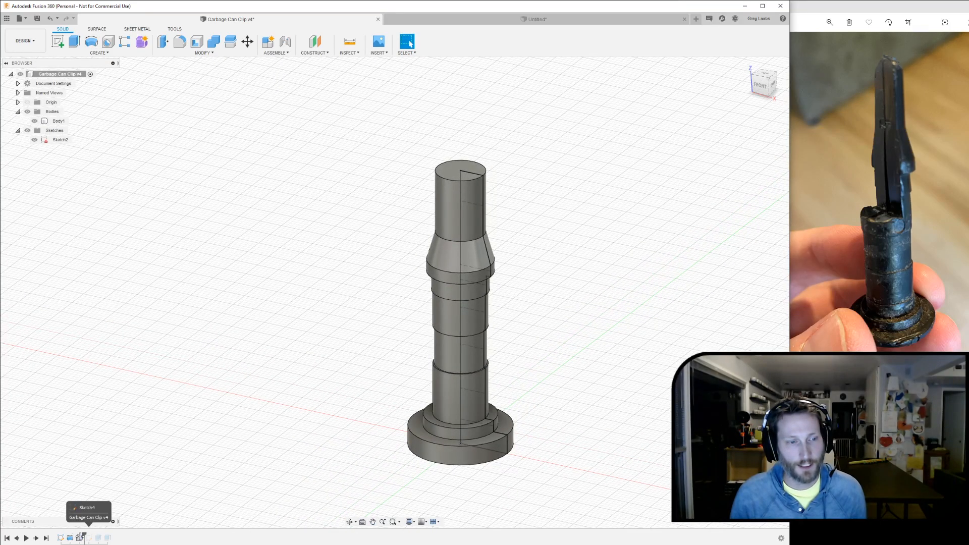
Step: Advance the timeline past the tip fillet and Sketch4, and inspect the slot rectangle at the post's top
left_click_drag(75, 536, 84, 537)
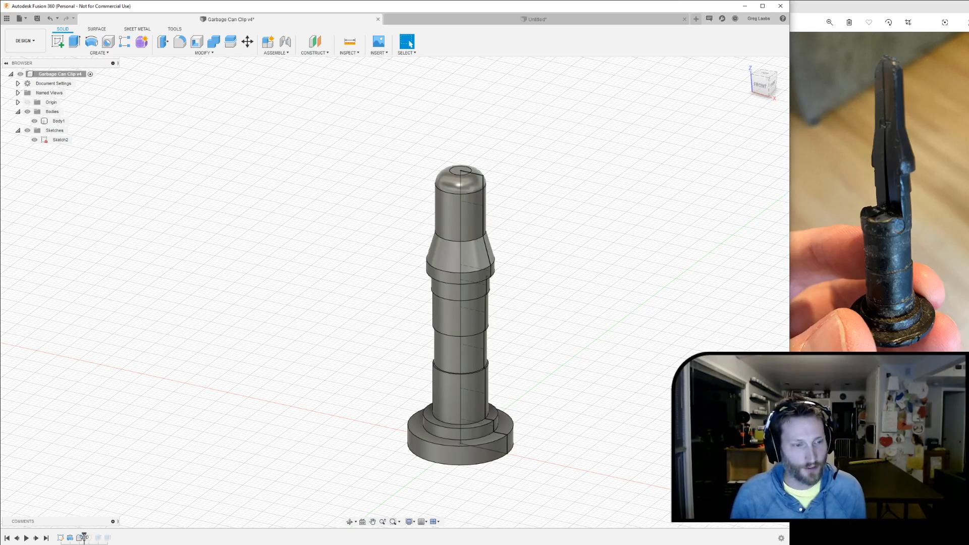
left_click_drag(92, 537, 93, 536)
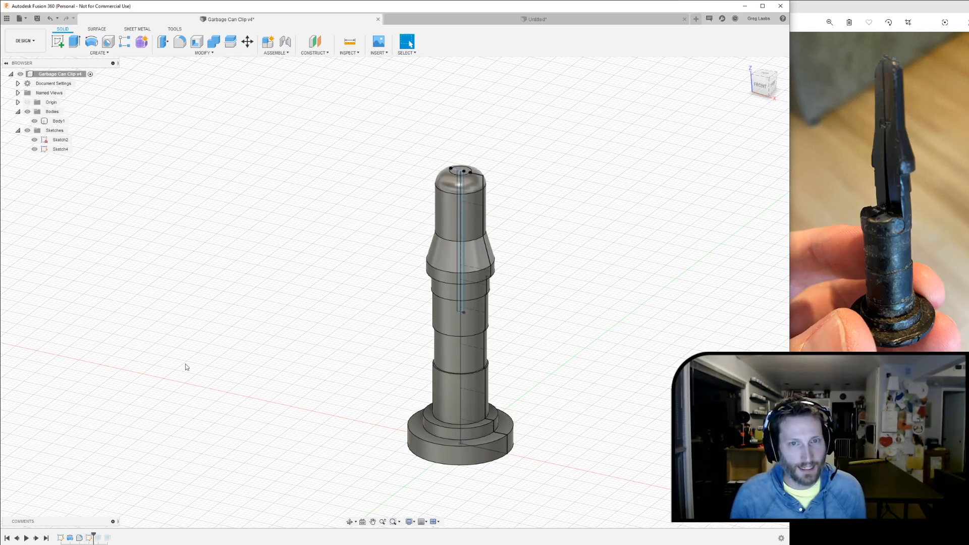
middle_click_drag(169, 396, 162, 434)
scroll(318, 307, "up", 2)
scroll(404, 264, "up", 4)
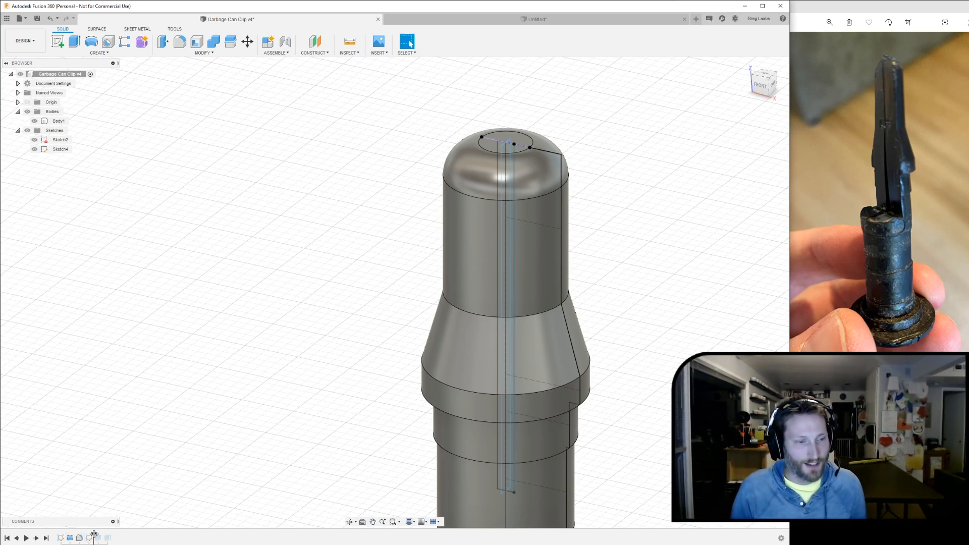
Step: Roll the timeline forward to its end past both slot cuts and inspect the complete clip
left_click_drag(94, 539, 112, 538)
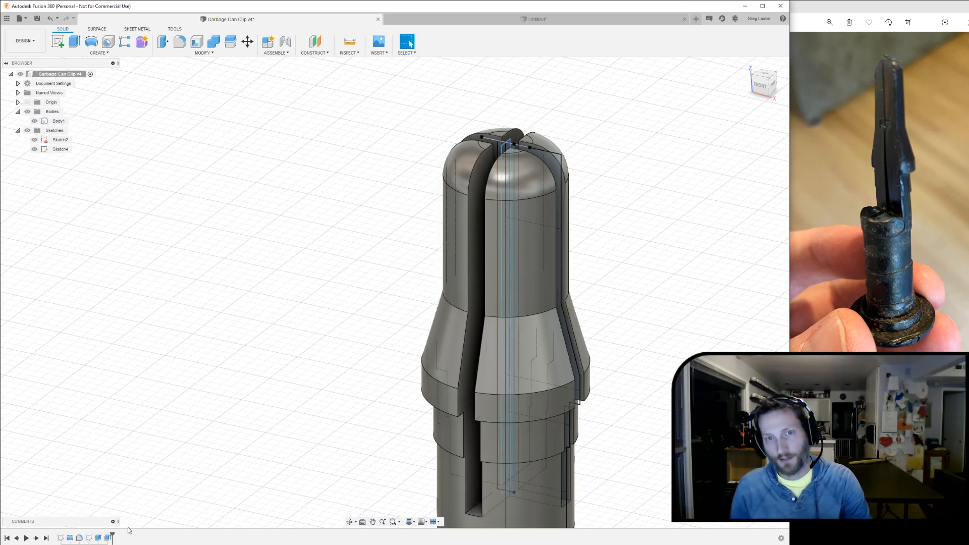
scroll(579, 406, "down", 3)
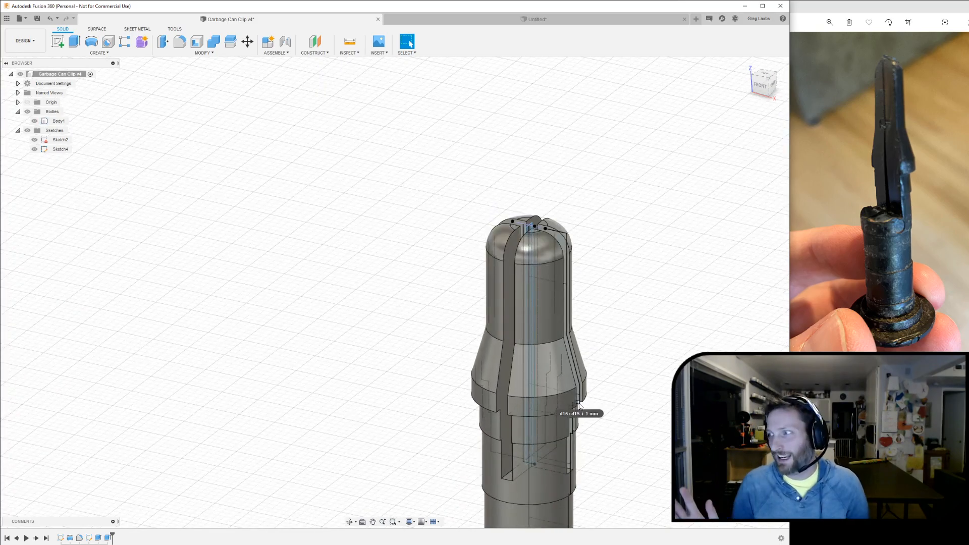
scroll(623, 454, "down", 3)
middle_click_drag(623, 454, 584, 368)
left_click(409, 43)
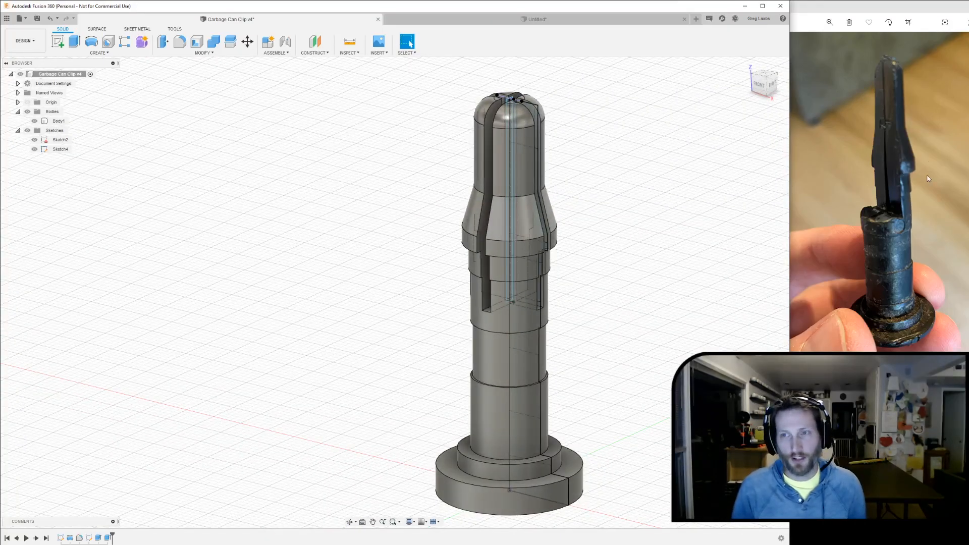
Step: Switch to Photos, view the printed clips in 3.jpg and the installed clip in 4.jpg, and return to the reference photo 2.HEIC
left_click(899, 15)
scroll(864, 231, "down", 2)
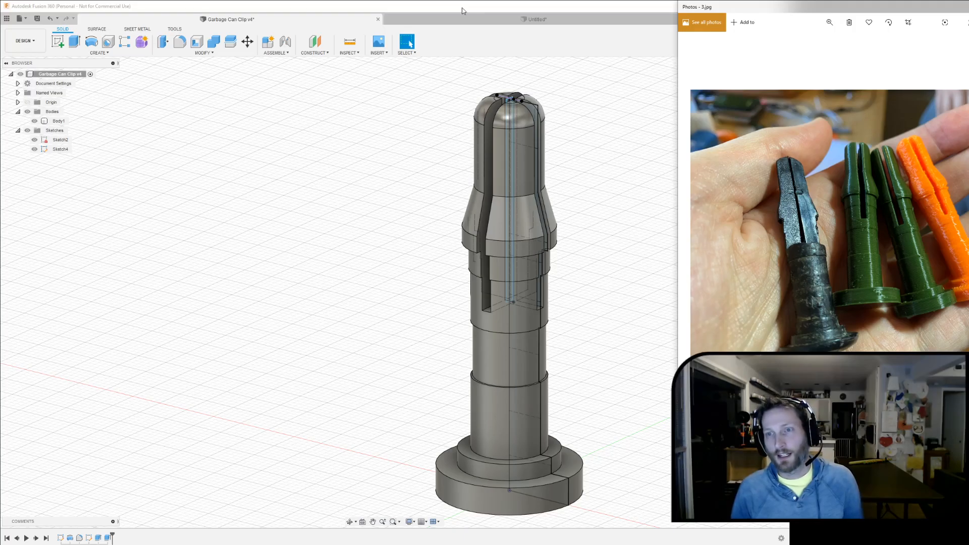
left_click(768, 10)
key("Right")
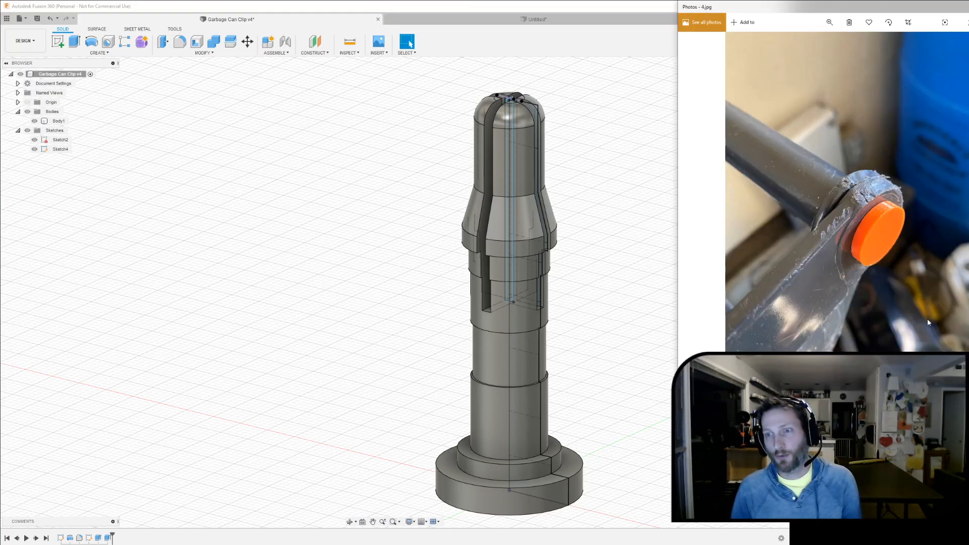
key("Left")
key("Left")
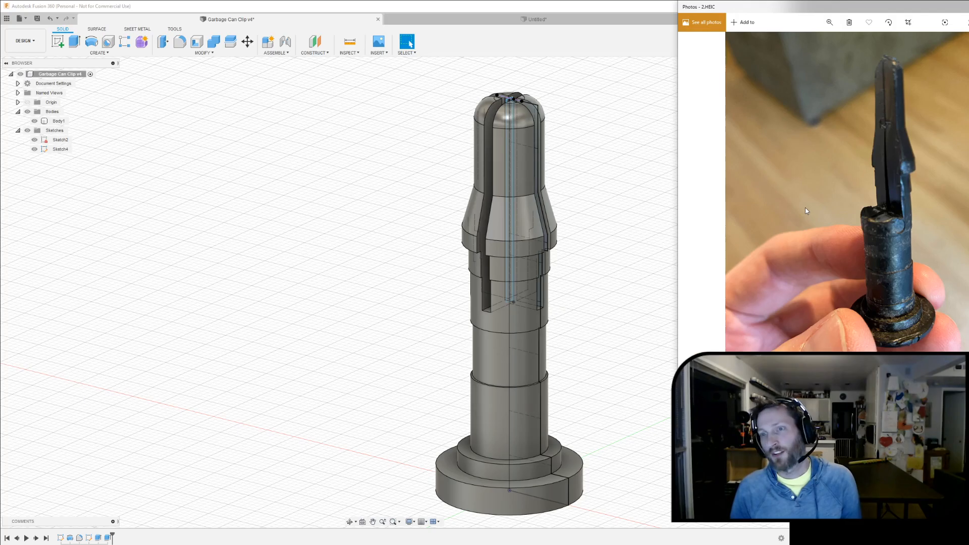
Step: Switch back to Fusion 360 and view the finished clip from a higher angle
left_click(406, 287)
middle_click_drag(616, 343, 576, 356)
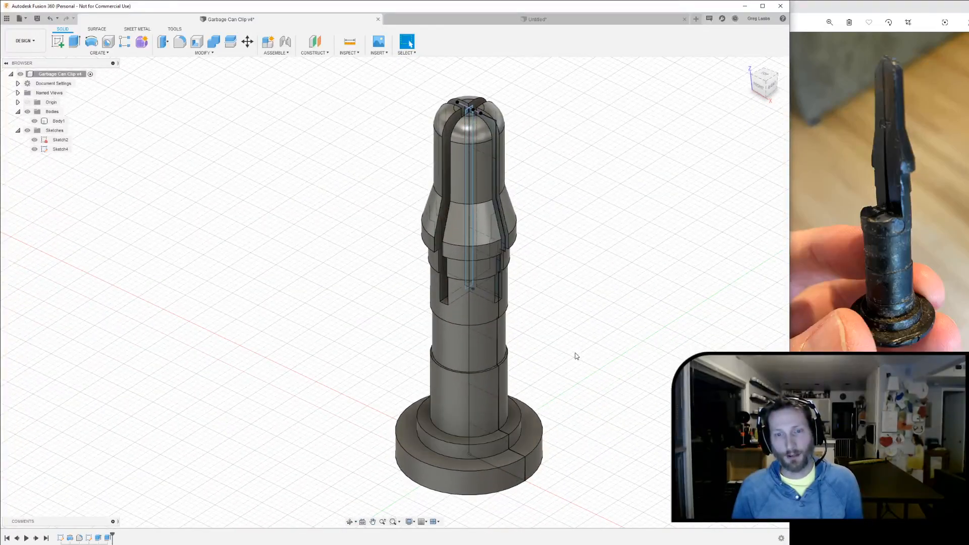